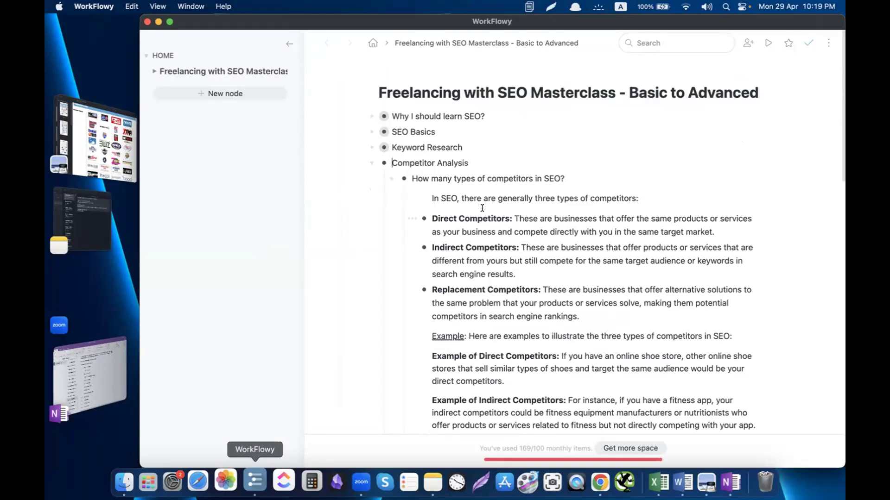
Switch to Chrome and search Google for "best dentist scarborough"
{"action": "key", "text": "super+Tab"}
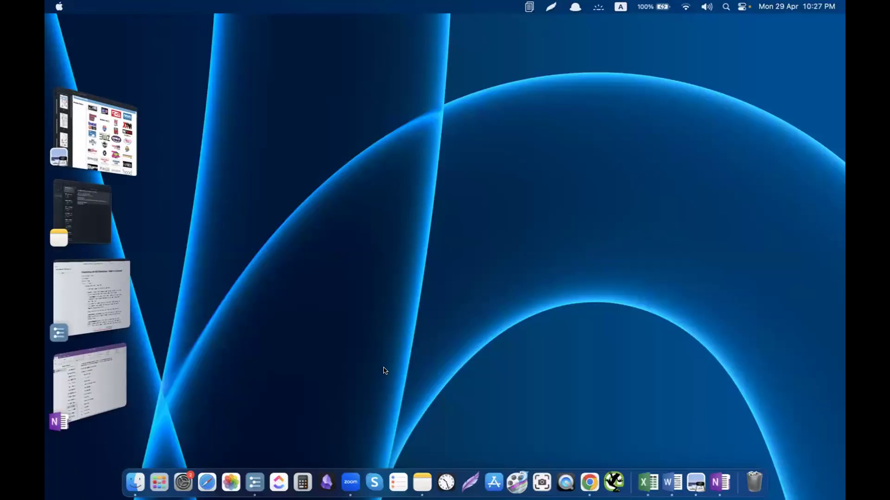
{"action": "left_click", "coordinate": [589, 483]}
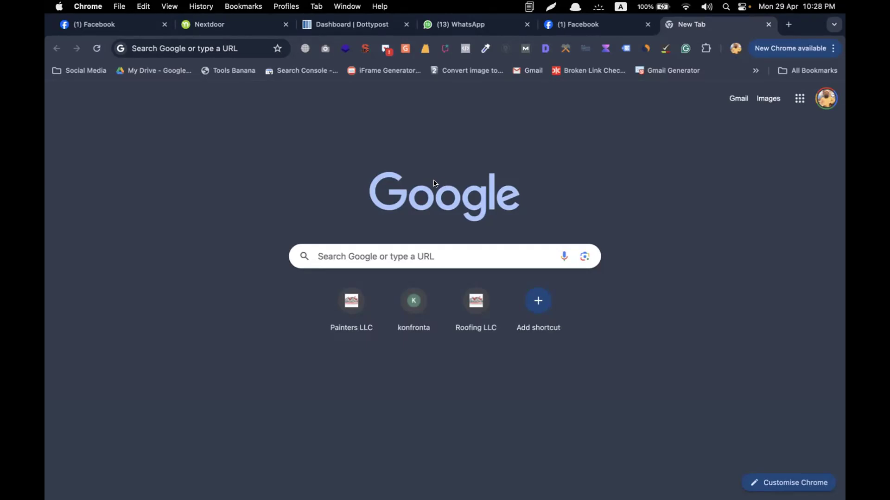
{"action": "left_click", "coordinate": [245, 53]}
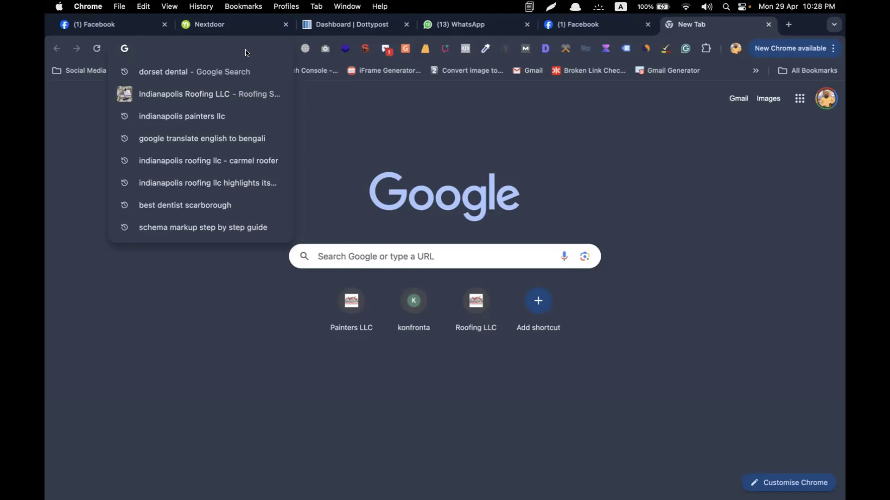
{"action": "left_click", "coordinate": [193, 211]}
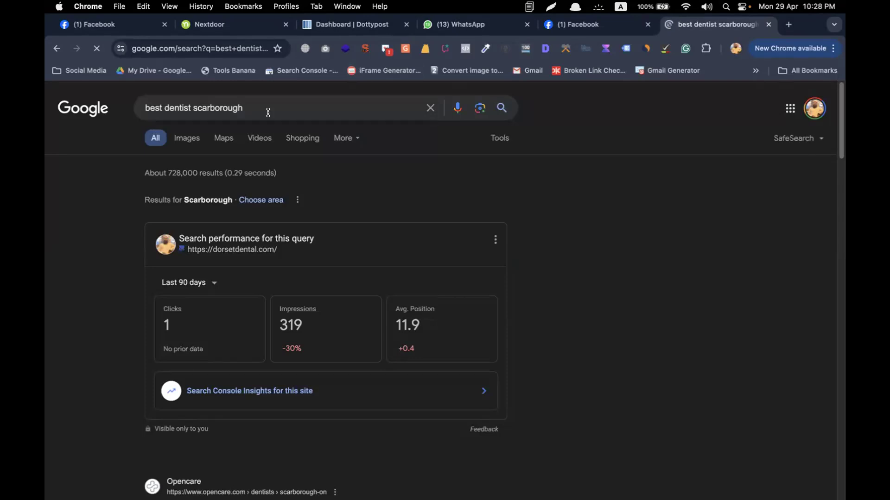
Examine the Scarborough dentist results from the search performance card through the Places listings to the first clinic websites
{"action": "scroll", "coordinate": [131, 393], "scroll_direction": "down", "scroll_amount": 6}
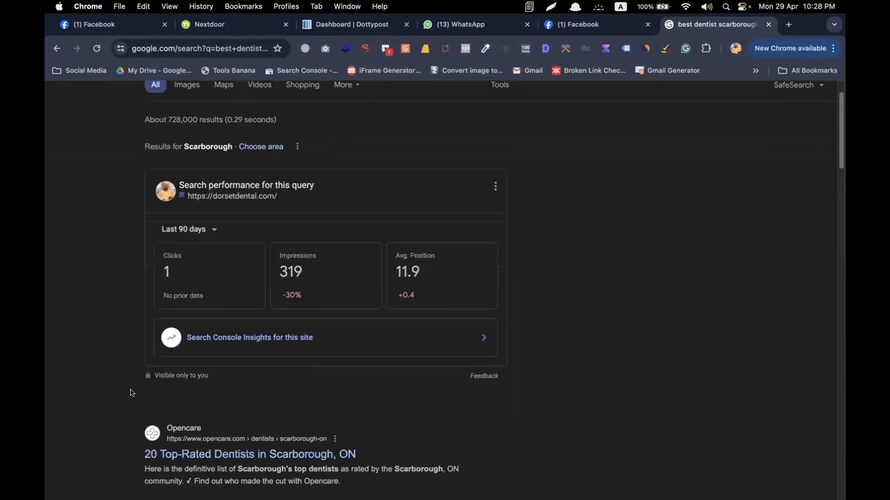
{"action": "scroll", "coordinate": [132, 393], "scroll_direction": "down", "scroll_amount": 4}
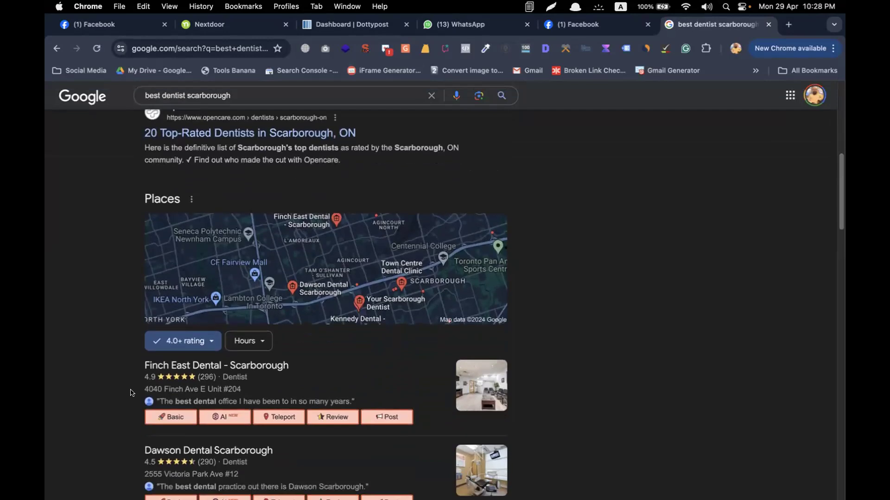
{"action": "scroll", "coordinate": [131, 393], "scroll_direction": "down", "scroll_amount": 2}
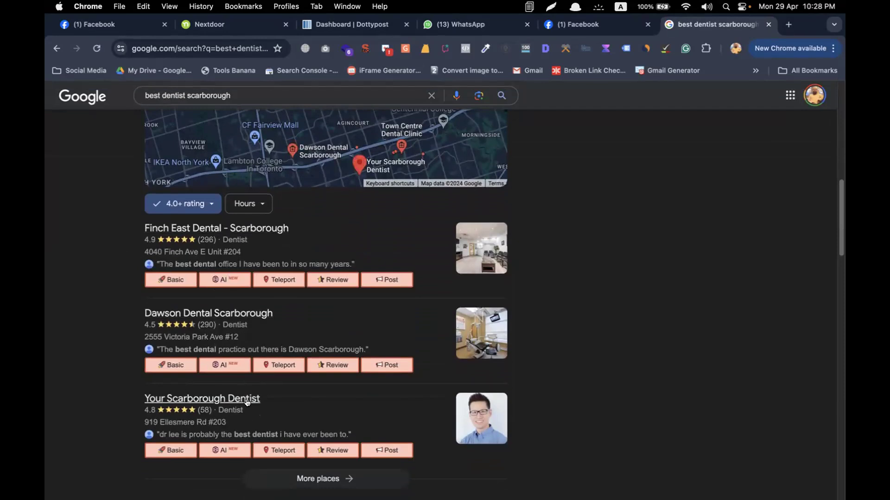
{"action": "scroll", "coordinate": [247, 402], "scroll_direction": "down", "scroll_amount": 8}
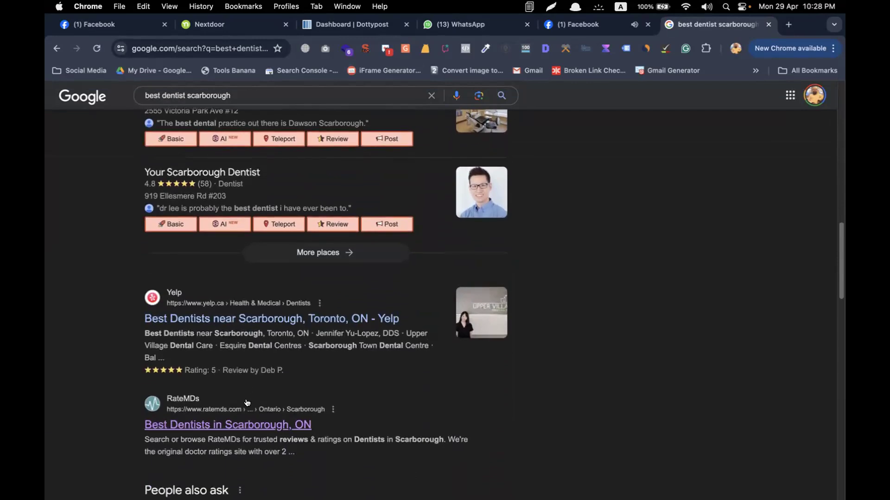
{"action": "scroll", "coordinate": [247, 399], "scroll_direction": "down", "scroll_amount": 2}
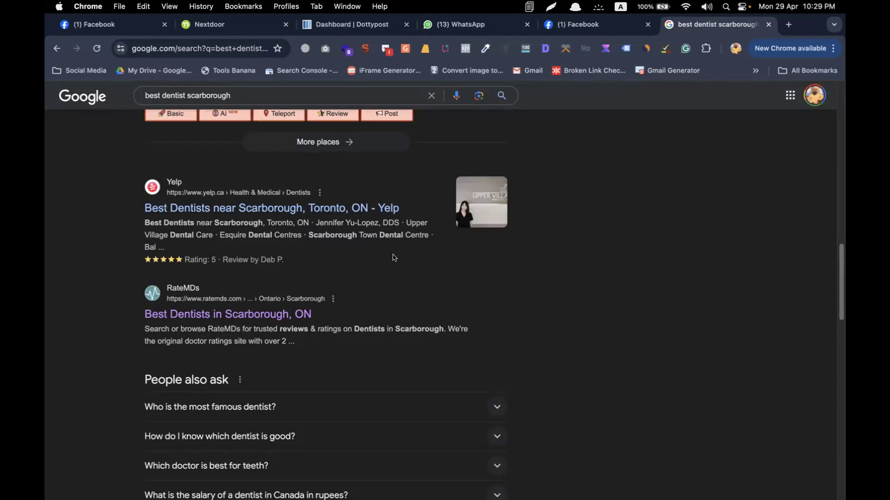
{"action": "scroll", "coordinate": [373, 257], "scroll_direction": "down", "scroll_amount": 3}
{"action": "scroll", "coordinate": [373, 257], "scroll_direction": "down", "scroll_amount": 3}
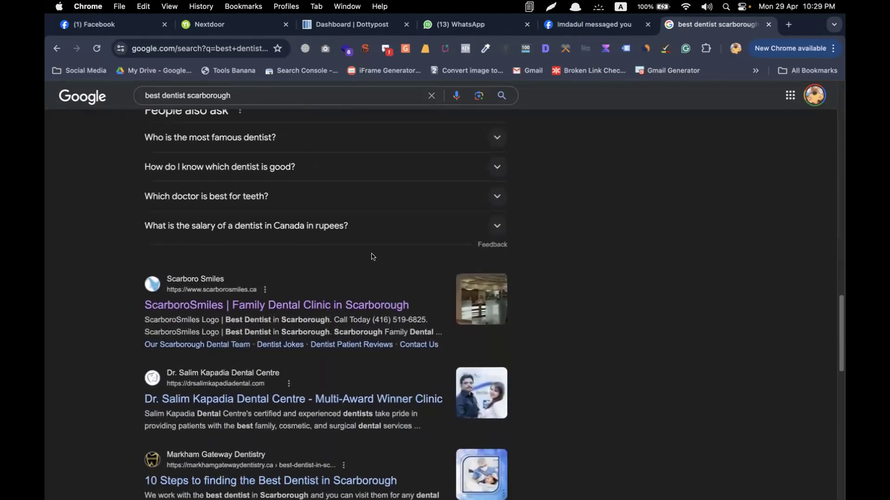
{"action": "scroll", "coordinate": [373, 258], "scroll_direction": "down", "scroll_amount": 1}
{"action": "scroll", "coordinate": [373, 258], "scroll_direction": "up", "scroll_amount": 10}
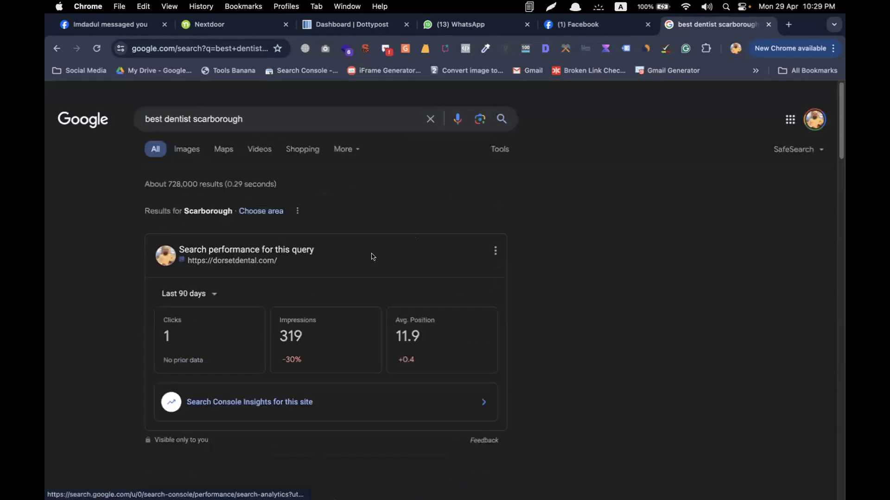
{"action": "scroll", "coordinate": [373, 257], "scroll_direction": "down", "scroll_amount": 1}
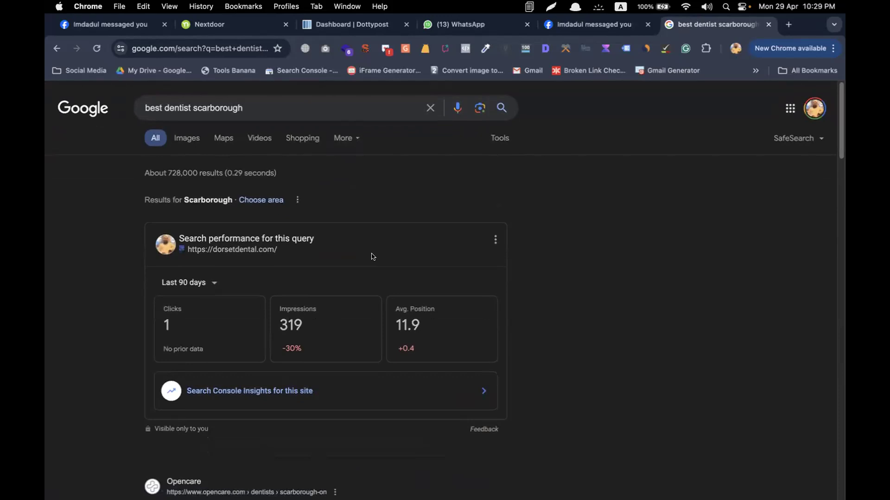
Compare the Opencare, Yelp and RateMDs directory results with the local dental clinics listed under Places
{"action": "left_click", "coordinate": [308, 116]}
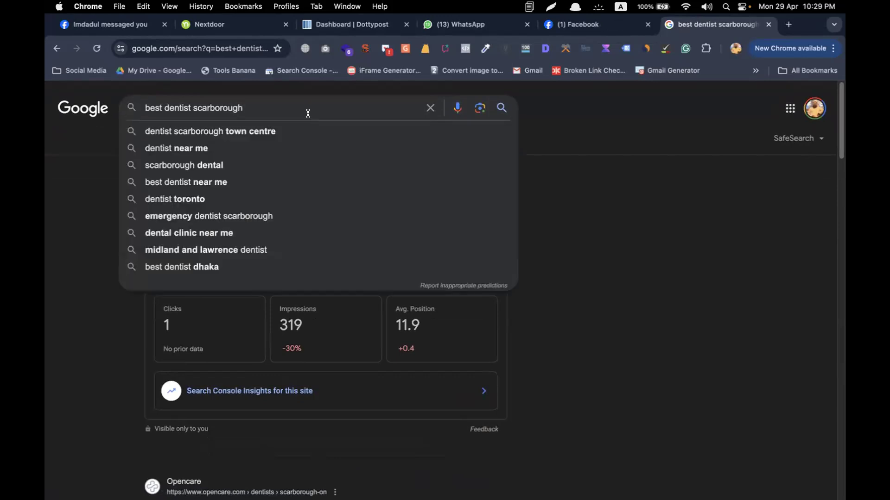
{"action": "left_click", "coordinate": [566, 164]}
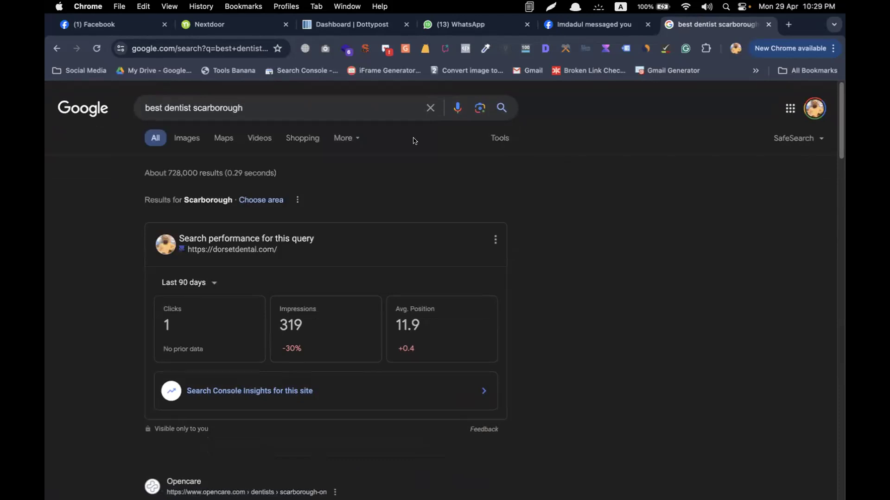
{"action": "scroll", "coordinate": [377, 111], "scroll_direction": "down", "scroll_amount": 6}
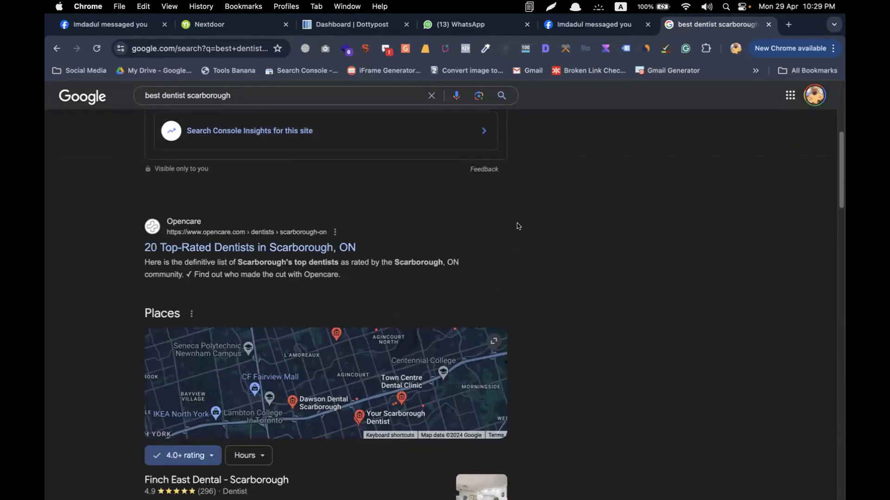
{"action": "scroll", "coordinate": [518, 226], "scroll_direction": "down", "scroll_amount": 1}
{"action": "scroll", "coordinate": [518, 226], "scroll_direction": "down", "scroll_amount": 3}
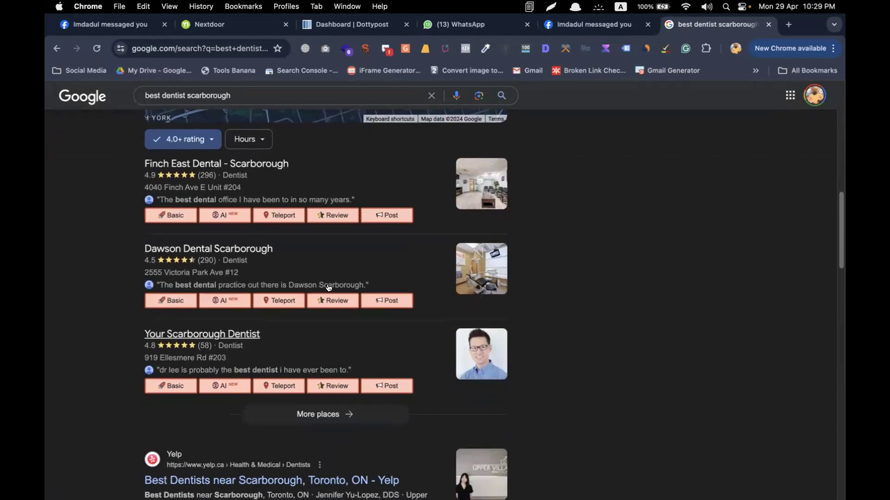
{"action": "scroll", "coordinate": [647, 225], "scroll_direction": "down", "scroll_amount": 6}
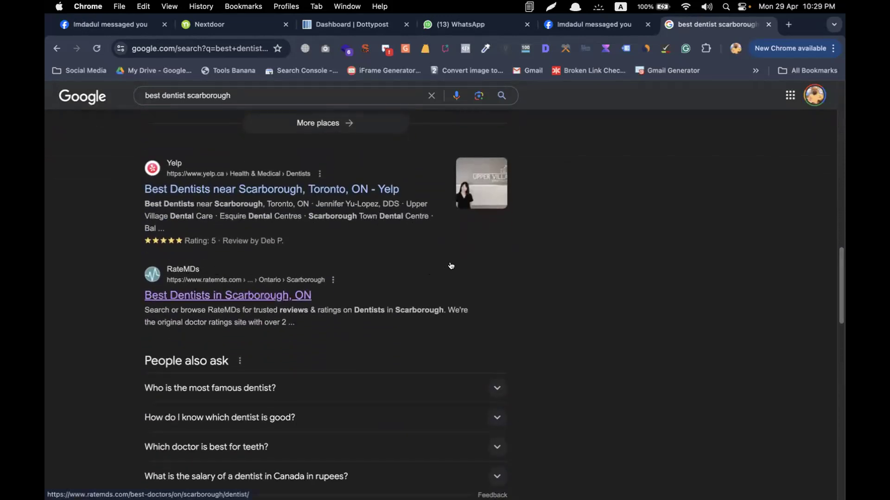
{"action": "scroll", "coordinate": [607, 238], "scroll_direction": "down", "scroll_amount": 2}
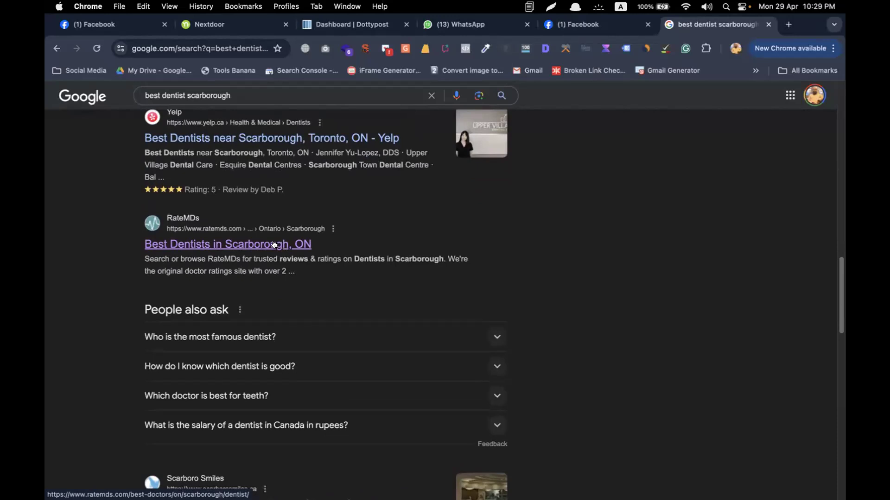
{"action": "scroll", "coordinate": [274, 244], "scroll_direction": "up", "scroll_amount": 3}
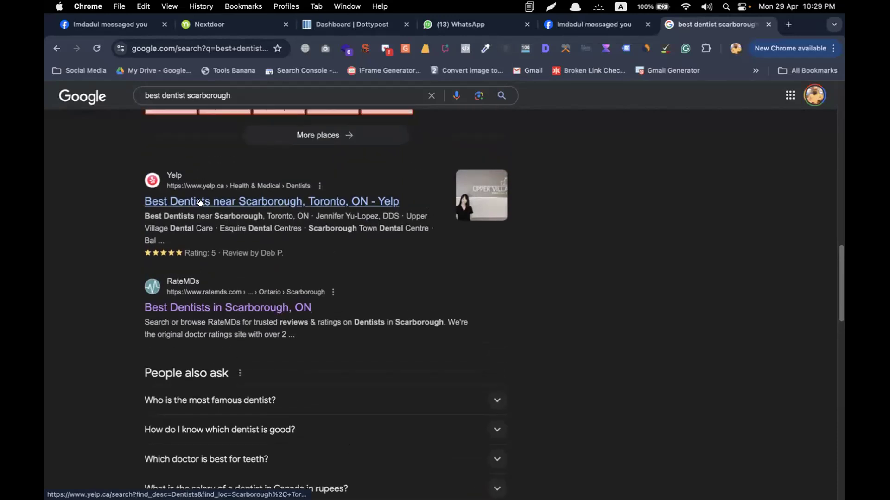
{"action": "scroll", "coordinate": [200, 203], "scroll_direction": "up", "scroll_amount": 10}
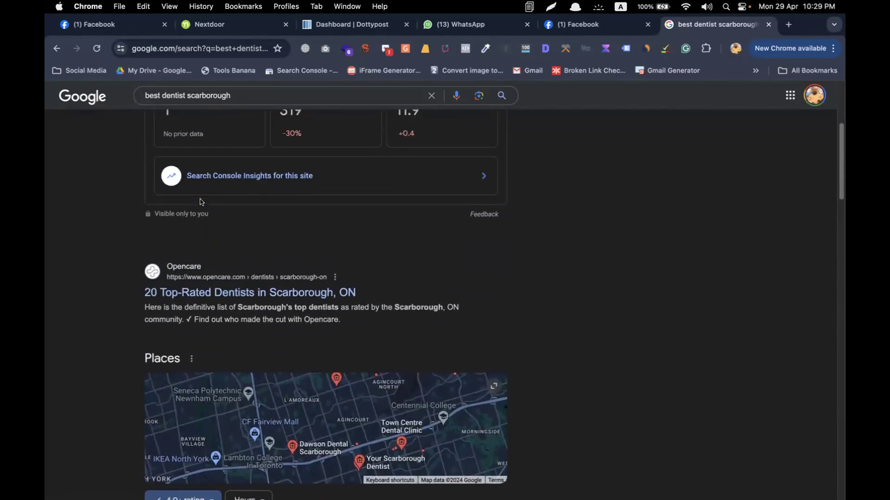
{"action": "scroll", "coordinate": [170, 244], "scroll_direction": "down", "scroll_amount": 3}
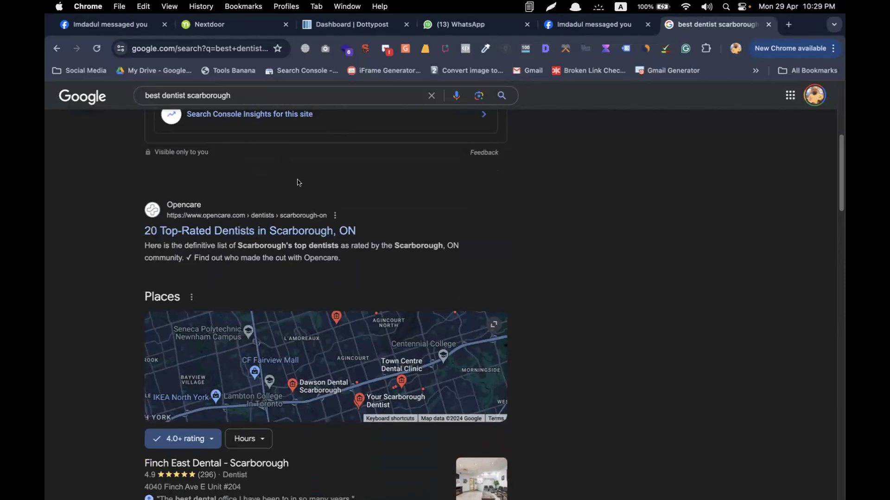
{"action": "scroll", "coordinate": [313, 204], "scroll_direction": "up", "scroll_amount": 6}
{"action": "scroll", "coordinate": [314, 205], "scroll_direction": "down", "scroll_amount": 12}
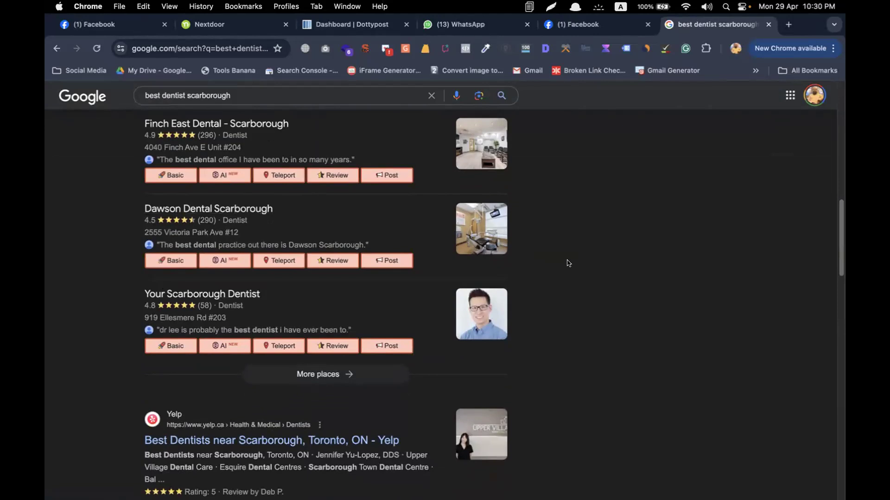
{"action": "scroll", "coordinate": [569, 263], "scroll_direction": "down", "scroll_amount": 10}
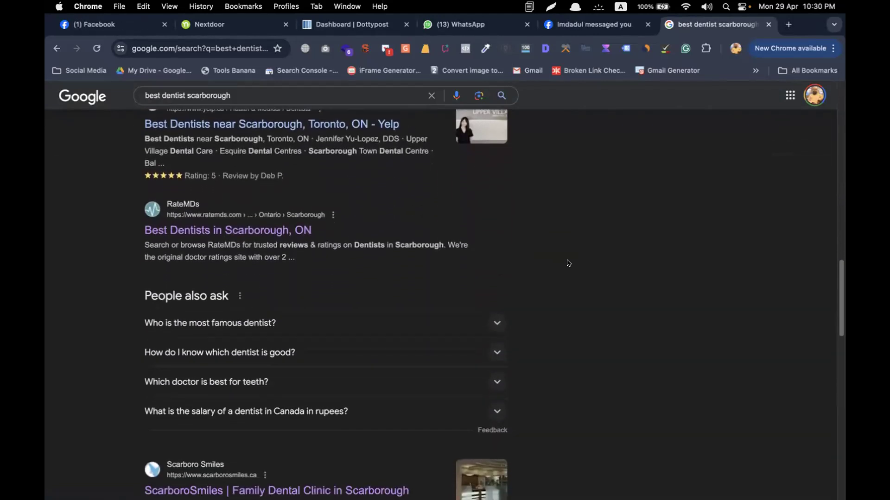
{"action": "scroll", "coordinate": [565, 260], "scroll_direction": "down", "scroll_amount": 1}
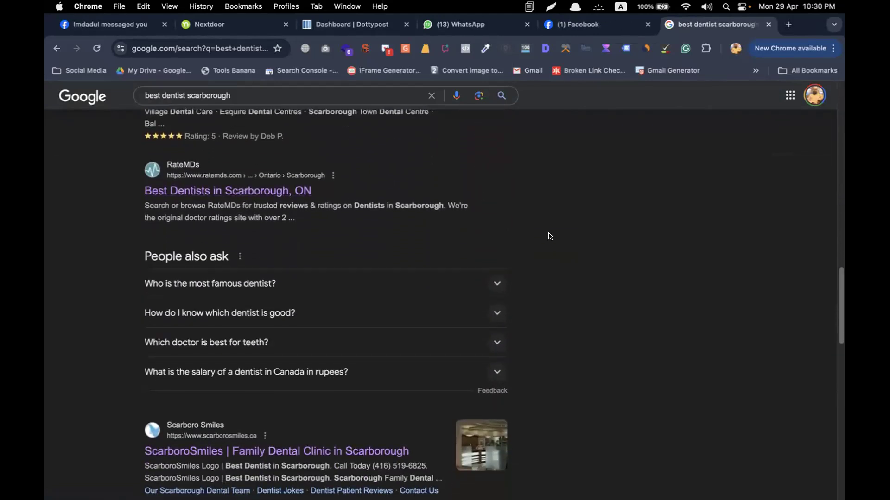
Examine the clinic websites ranking below People also ask, such as Scarboro Smiles, Markham Gateway Dentistry and Bal Dental Centre, and revisit the Places listings
{"action": "scroll", "coordinate": [549, 237], "scroll_direction": "down", "scroll_amount": 4}
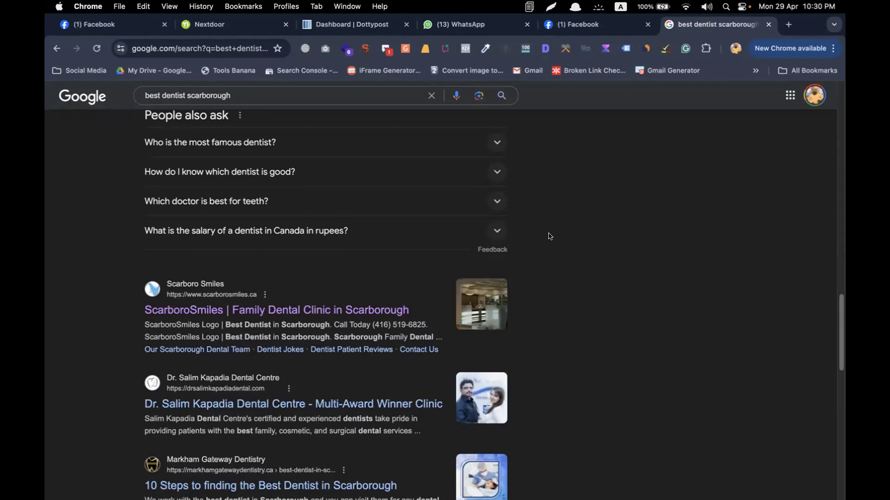
{"action": "scroll", "coordinate": [548, 236], "scroll_direction": "down", "scroll_amount": 3}
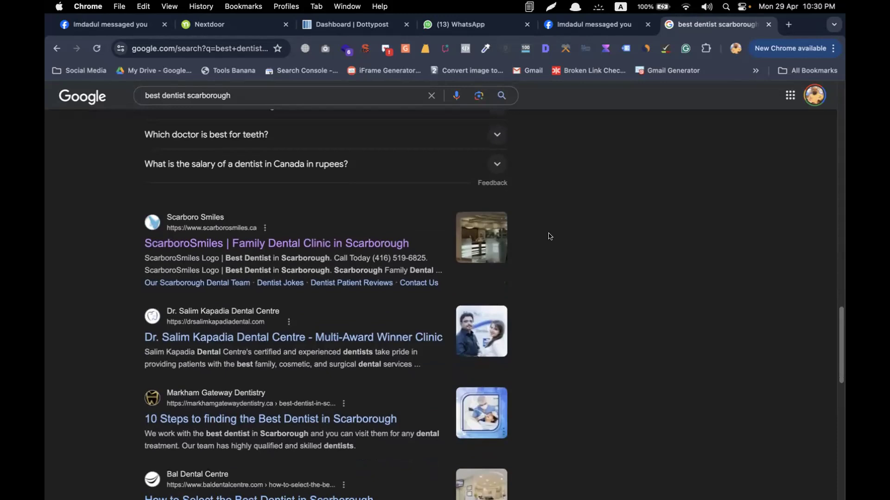
{"action": "scroll", "coordinate": [548, 237], "scroll_direction": "down", "scroll_amount": 2}
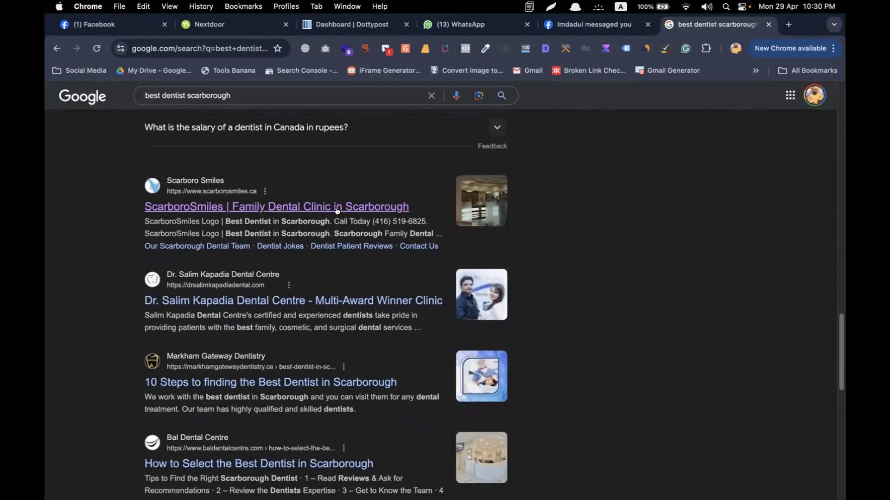
{"action": "scroll", "coordinate": [324, 211], "scroll_direction": "down", "scroll_amount": 2}
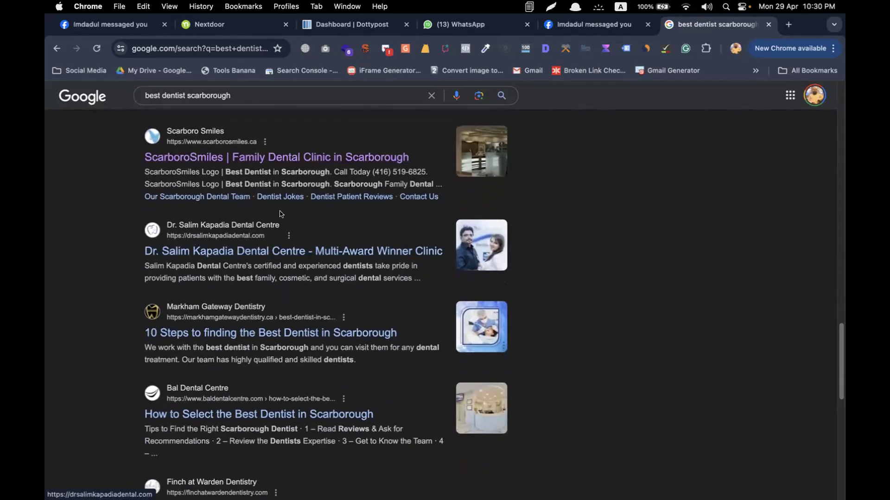
{"action": "scroll", "coordinate": [357, 248], "scroll_direction": "down", "scroll_amount": 1}
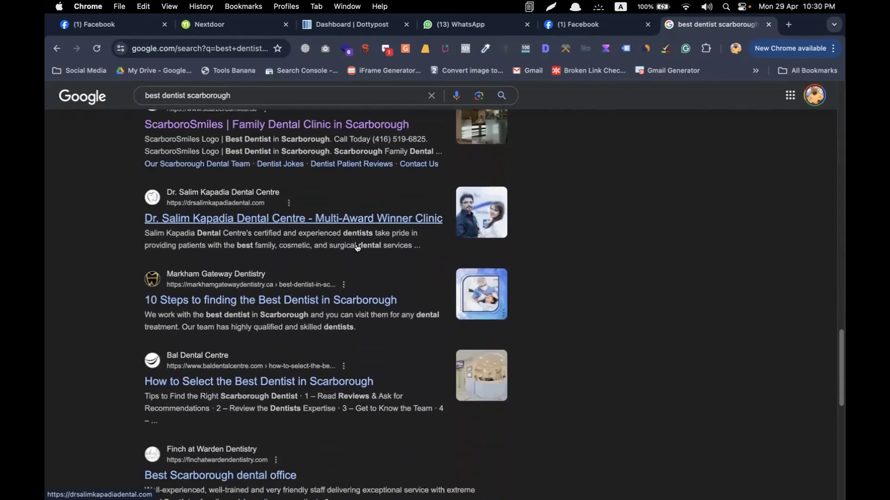
{"action": "scroll", "coordinate": [357, 248], "scroll_direction": "down", "scroll_amount": 1}
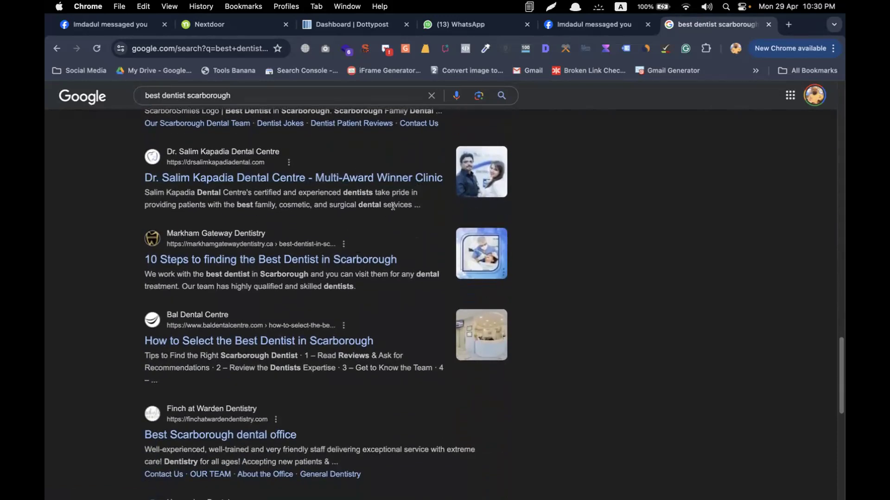
{"action": "scroll", "coordinate": [393, 206], "scroll_direction": "down", "scroll_amount": 2}
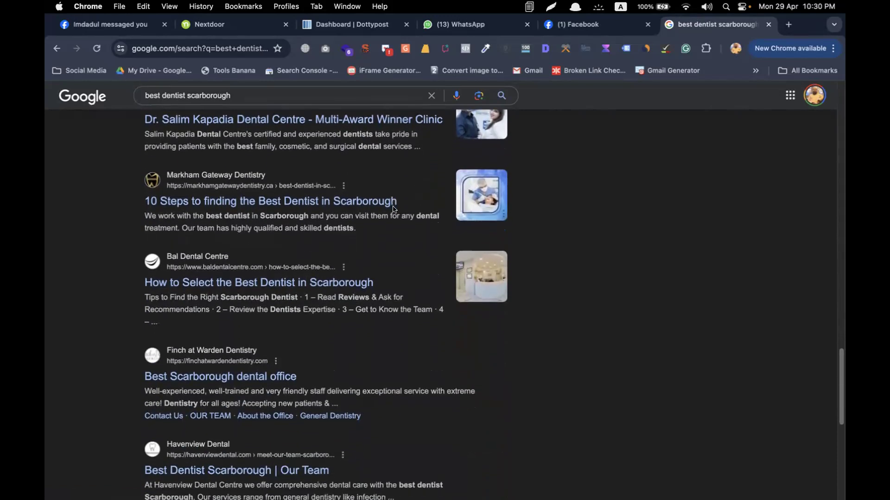
{"action": "scroll", "coordinate": [392, 209], "scroll_direction": "down", "scroll_amount": 1}
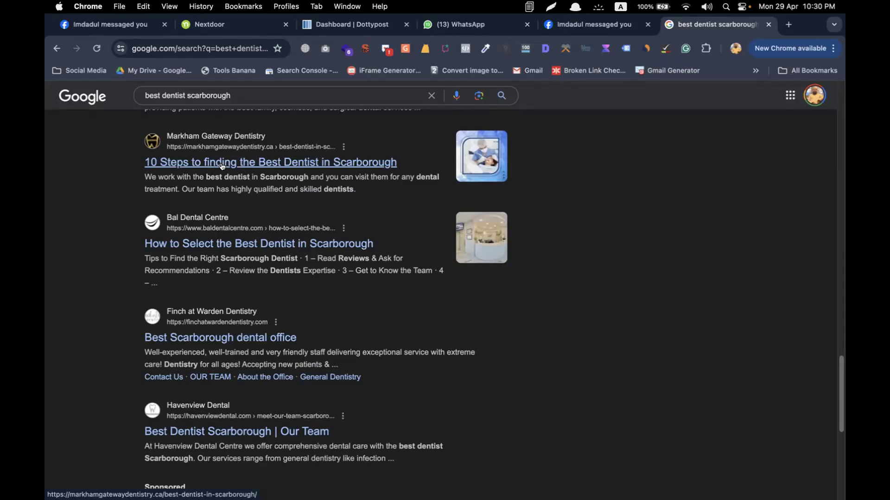
{"action": "scroll", "coordinate": [249, 215], "scroll_direction": "up", "scroll_amount": 1}
{"action": "scroll", "coordinate": [249, 215], "scroll_direction": "up", "scroll_amount": 5}
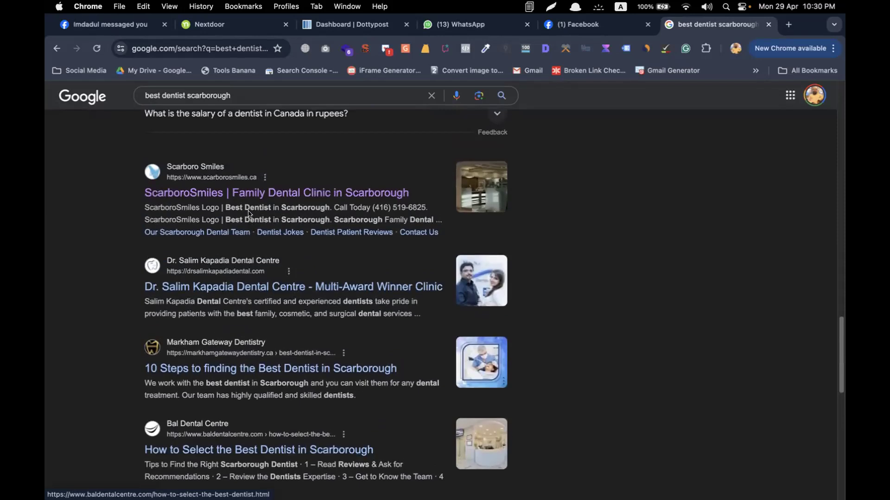
{"action": "scroll", "coordinate": [249, 215], "scroll_direction": "up", "scroll_amount": 10}
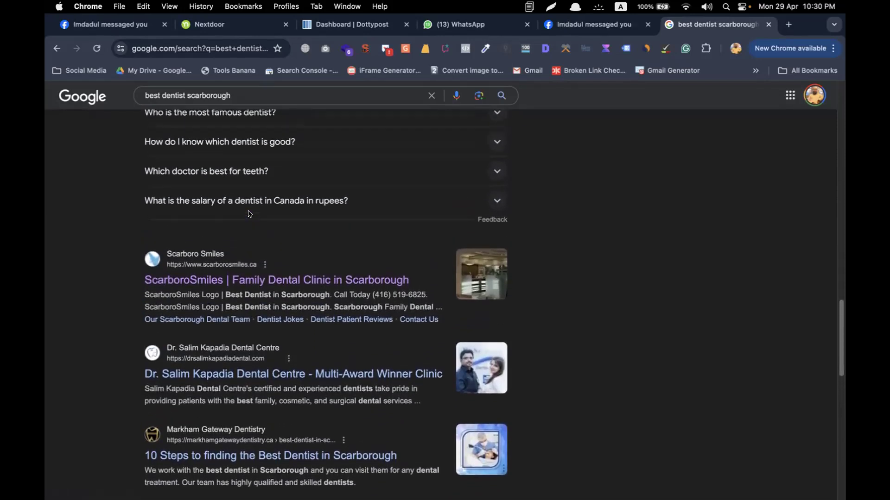
{"action": "scroll", "coordinate": [249, 214], "scroll_direction": "up", "scroll_amount": 3}
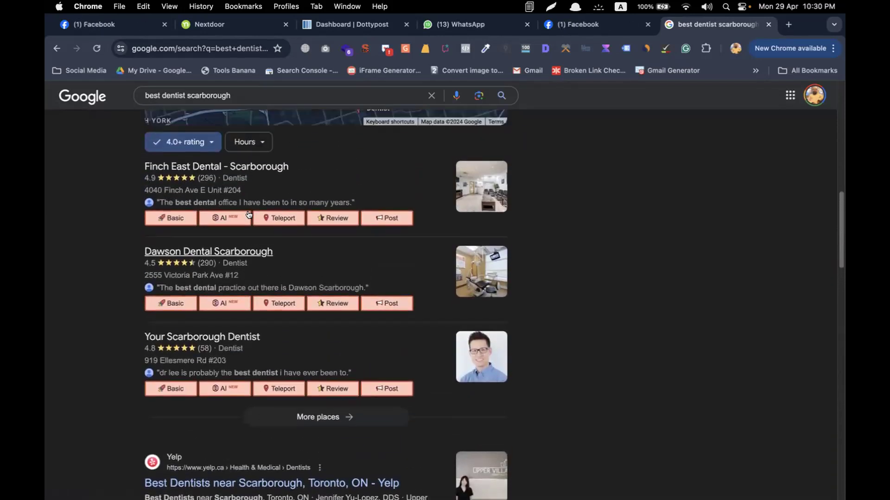
Examine the results from the Places listings through the clinic websites down to Havenview Dental and the sponsored Barrie Dental Office ad
{"action": "scroll", "coordinate": [241, 209], "scroll_direction": "down", "scroll_amount": 2}
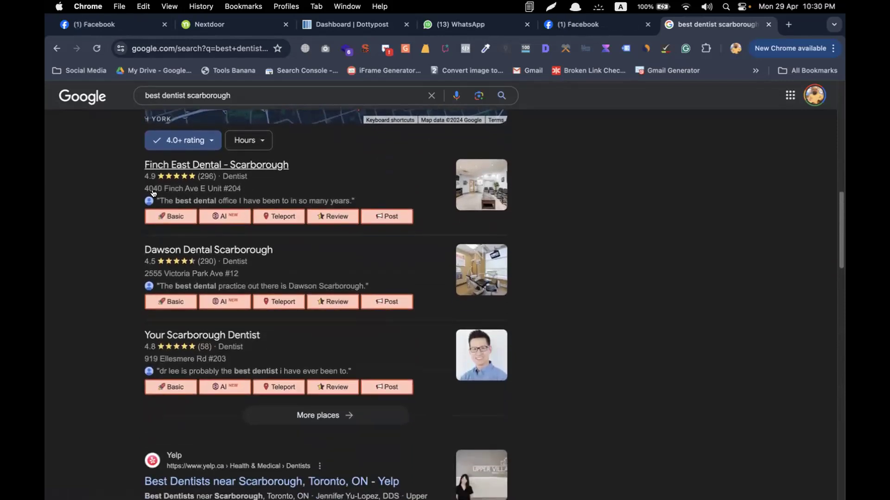
{"action": "scroll", "coordinate": [438, 254], "scroll_direction": "down", "scroll_amount": 9}
{"action": "scroll", "coordinate": [440, 256], "scroll_direction": "down", "scroll_amount": 5}
{"action": "scroll", "coordinate": [441, 256], "scroll_direction": "up", "scroll_amount": 12}
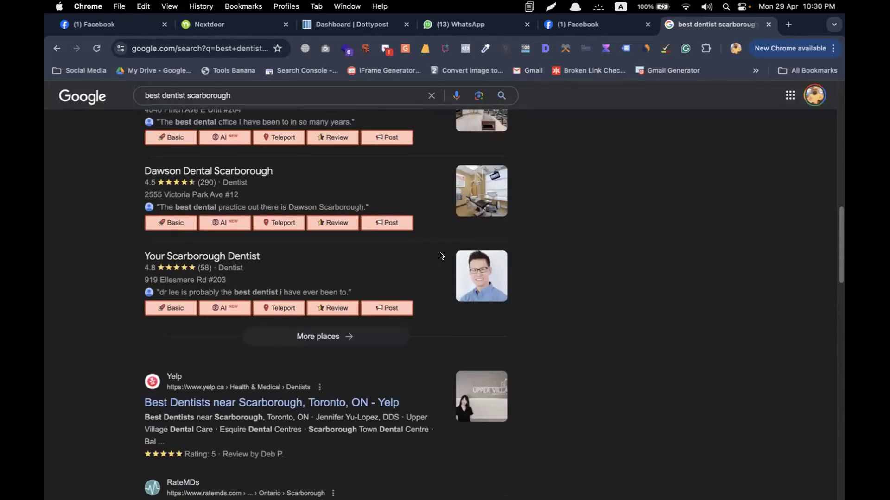
{"action": "scroll", "coordinate": [440, 256], "scroll_direction": "up", "scroll_amount": 1}
{"action": "scroll", "coordinate": [440, 256], "scroll_direction": "down", "scroll_amount": 13}
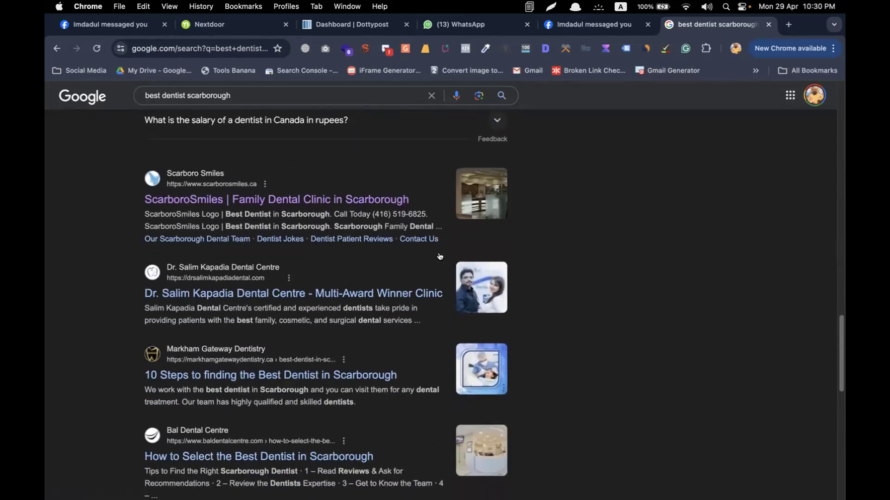
{"action": "scroll", "coordinate": [440, 256], "scroll_direction": "down", "scroll_amount": 1}
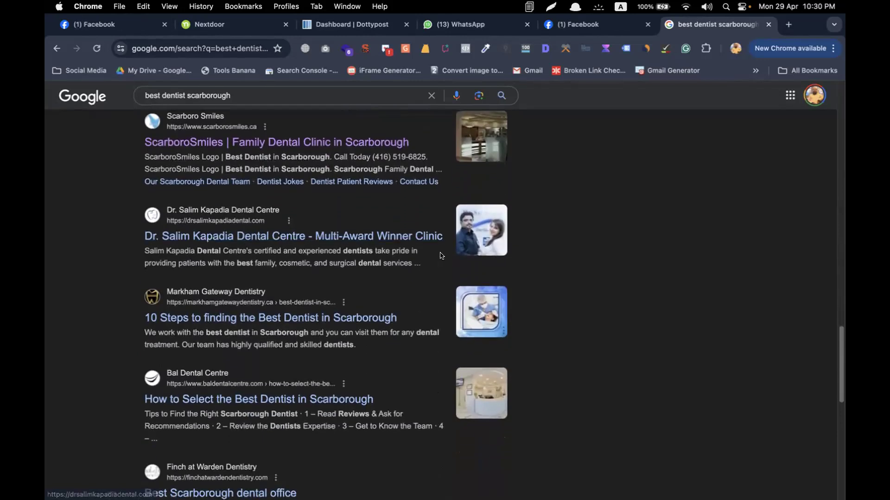
{"action": "scroll", "coordinate": [441, 256], "scroll_direction": "down", "scroll_amount": 8}
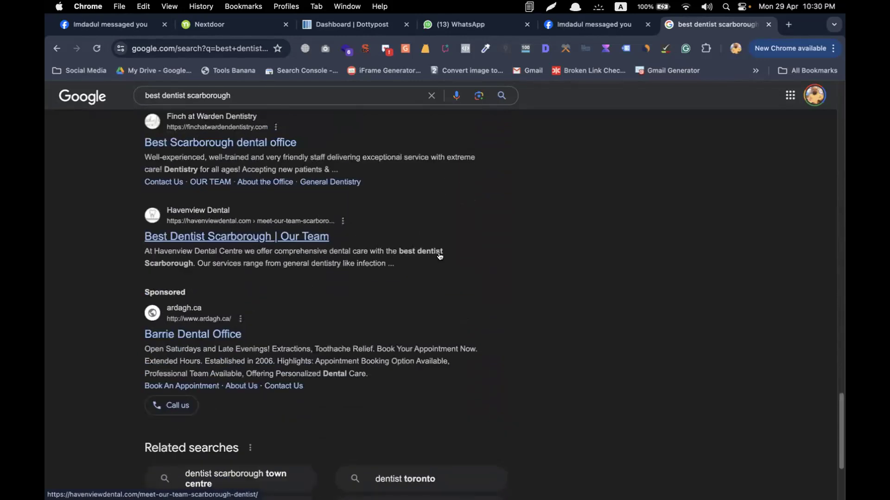
Compare the clinic websites ranking below People also ask with the three clinics listed under Places
{"action": "scroll", "coordinate": [440, 256], "scroll_direction": "up", "scroll_amount": 12}
{"action": "scroll", "coordinate": [440, 256], "scroll_direction": "down", "scroll_amount": 5}
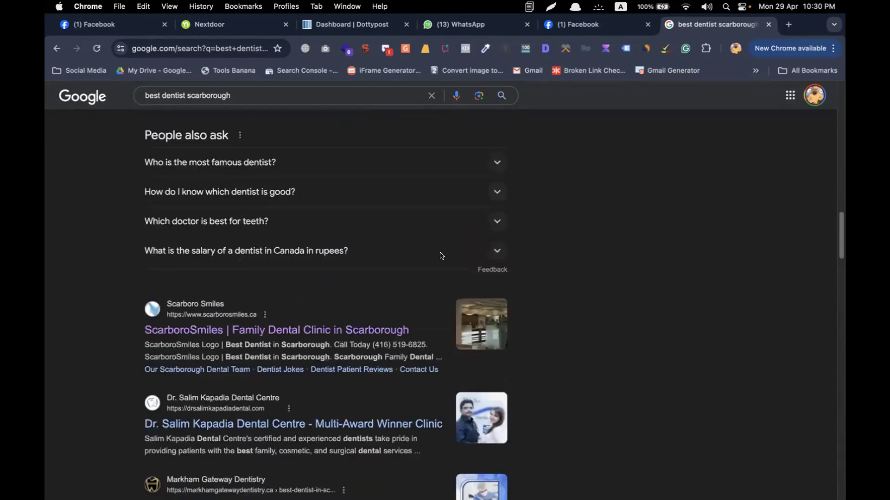
{"action": "scroll", "coordinate": [441, 256], "scroll_direction": "down", "scroll_amount": 3}
{"action": "scroll", "coordinate": [441, 256], "scroll_direction": "up", "scroll_amount": 10}
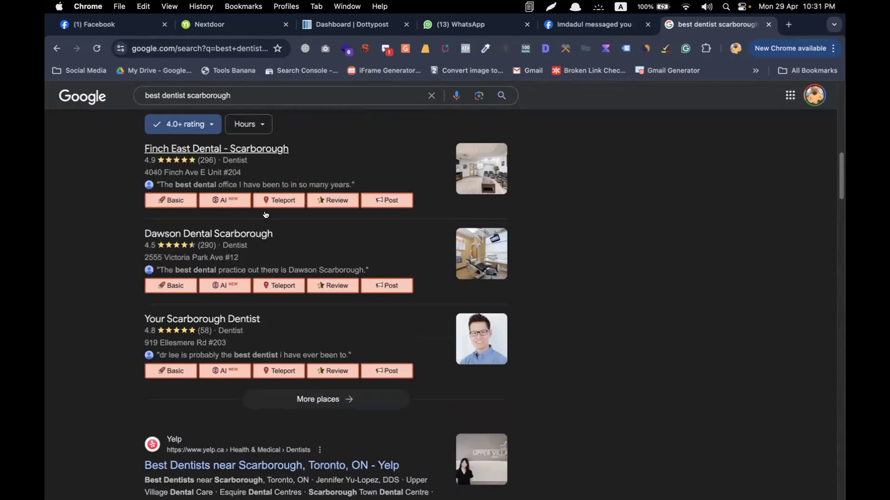
{"action": "scroll", "coordinate": [269, 216], "scroll_direction": "down", "scroll_amount": 1}
{"action": "scroll", "coordinate": [271, 217], "scroll_direction": "up", "scroll_amount": 1}
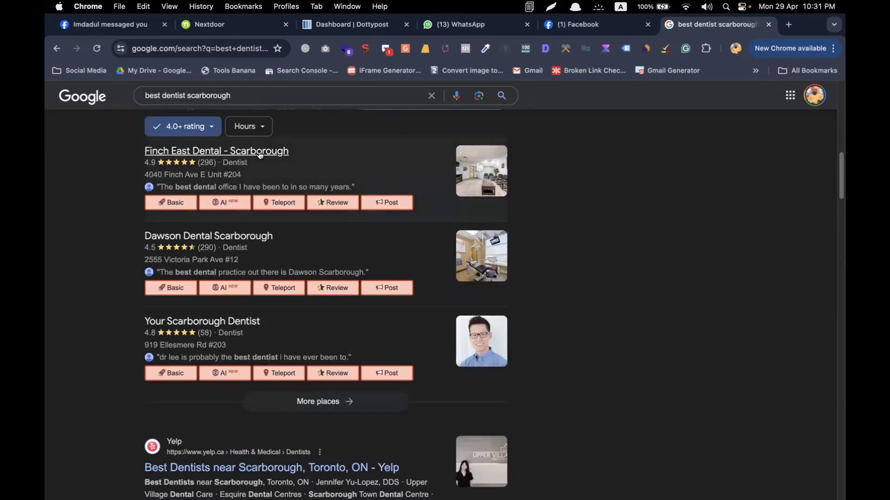
Try to open the Finch East Dental - Scarborough website in a new tab from its Places profile
{"action": "left_click", "coordinate": [260, 155]}
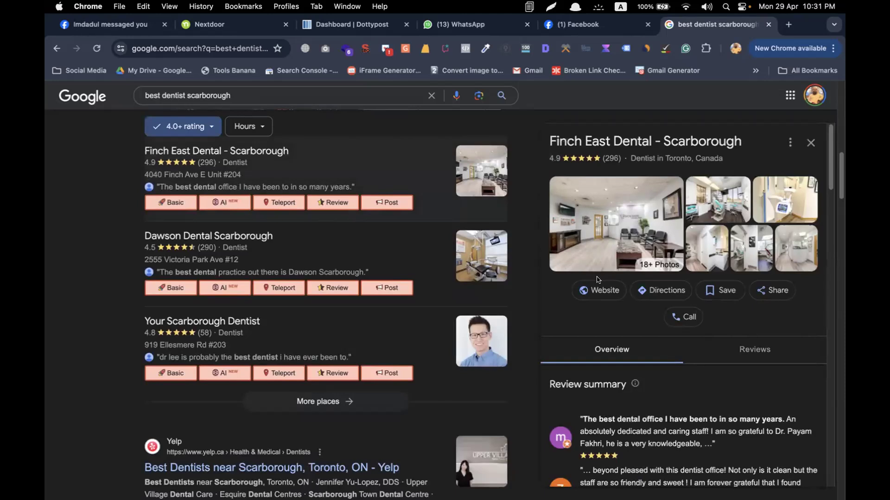
{"action": "mouse_move", "coordinate": [596, 283]}
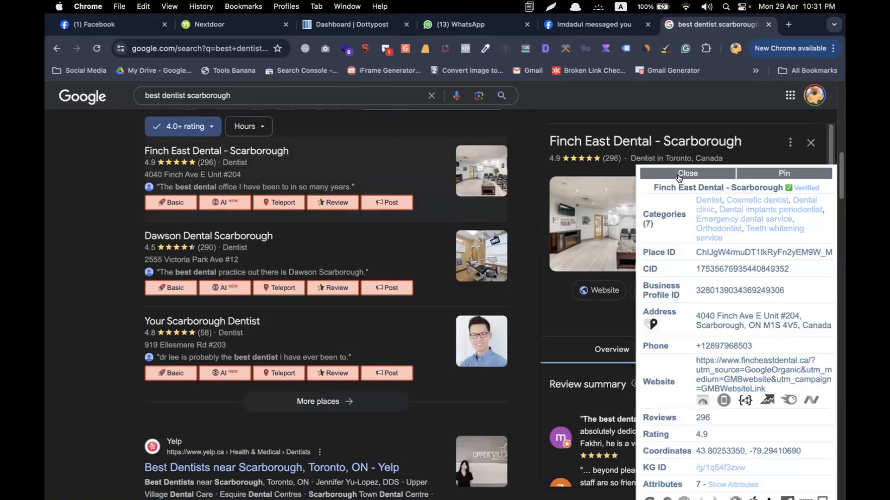
{"action": "left_click", "coordinate": [679, 174]}
{"action": "right_click", "coordinate": [608, 286]}
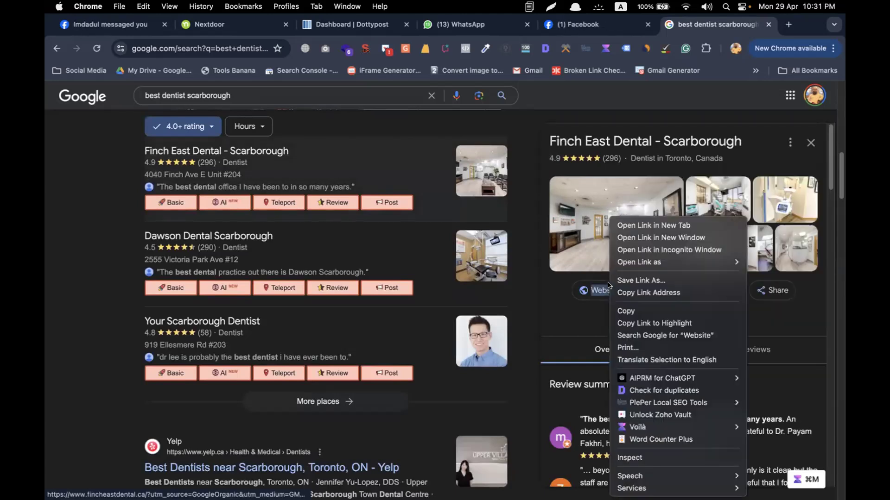
{"action": "left_click", "coordinate": [630, 226]}
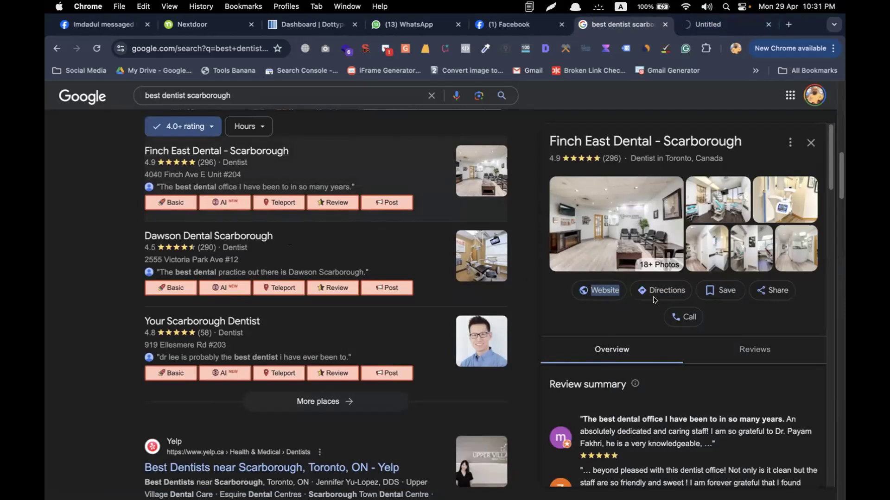
{"action": "left_click", "coordinate": [549, 290]}
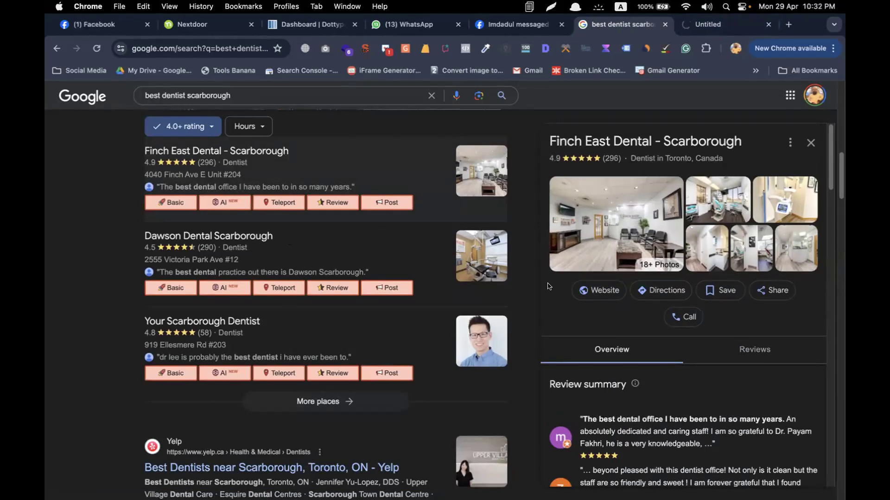
Review the Finch East Dental profile, the Yelp and RateMDs results, and the search performance and Opencare entries
{"action": "scroll", "coordinate": [547, 286], "scroll_direction": "down", "scroll_amount": 5}
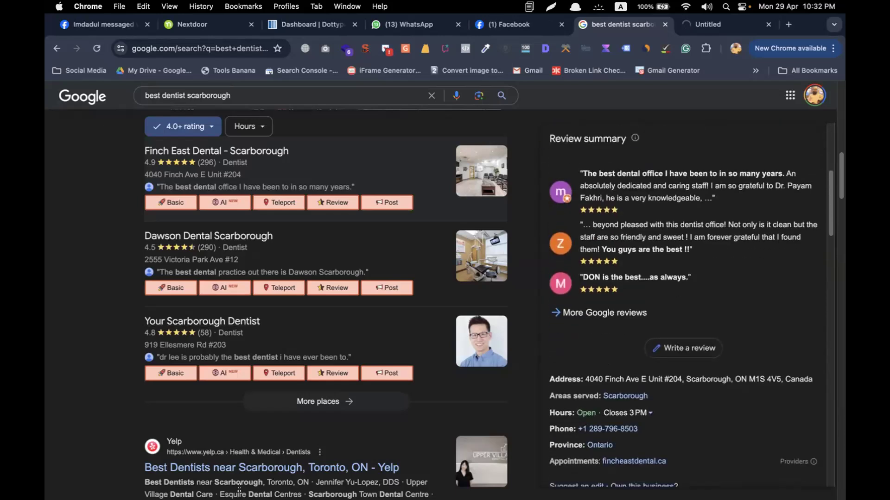
{"action": "scroll", "coordinate": [215, 463], "scroll_direction": "down", "scroll_amount": 2}
{"action": "scroll", "coordinate": [215, 463], "scroll_direction": "down", "scroll_amount": 6}
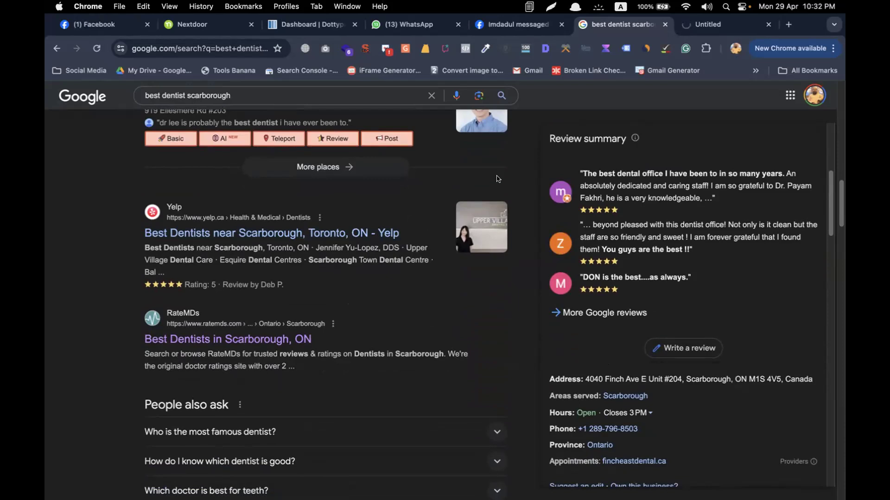
{"action": "scroll", "coordinate": [498, 178], "scroll_direction": "up", "scroll_amount": 10}
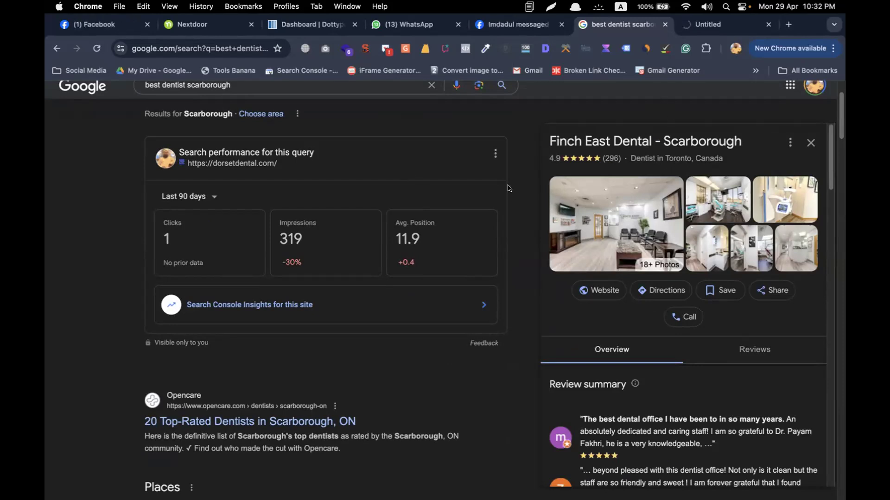
{"action": "scroll", "coordinate": [508, 188], "scroll_direction": "down", "scroll_amount": 3}
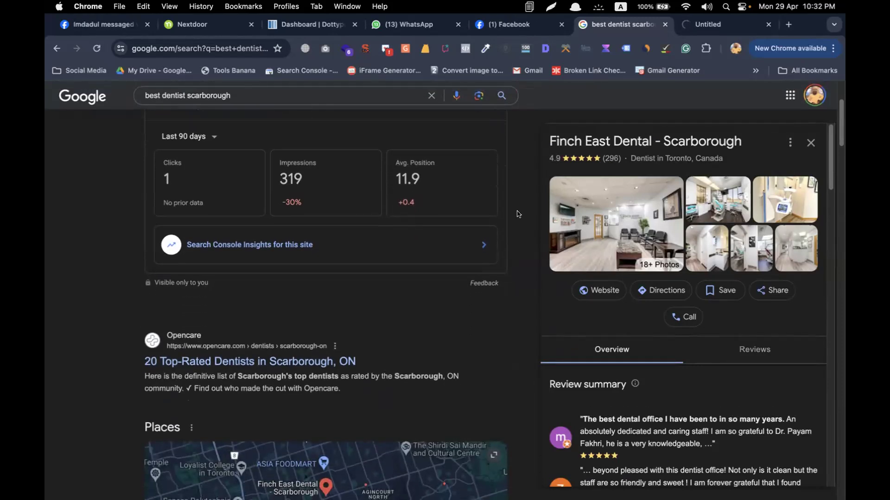
Check the Finch East Dental website tab and close it
{"action": "left_click", "coordinate": [687, 25]}
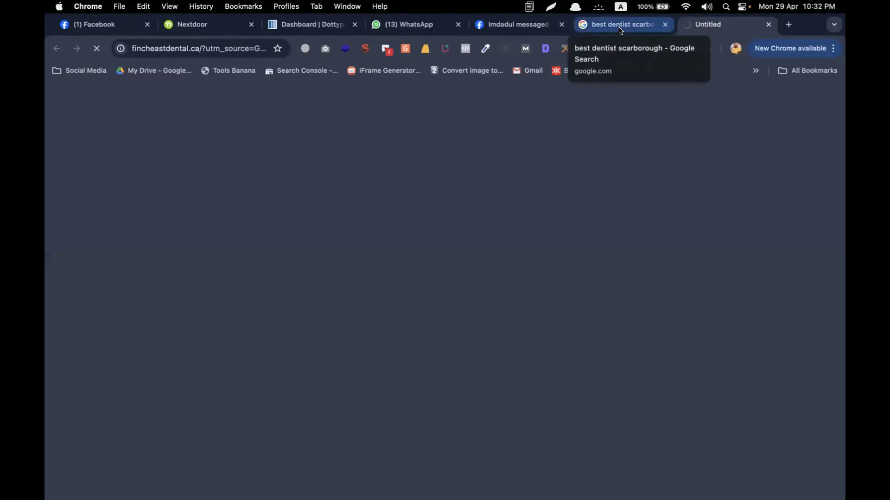
{"action": "left_click", "coordinate": [767, 26]}
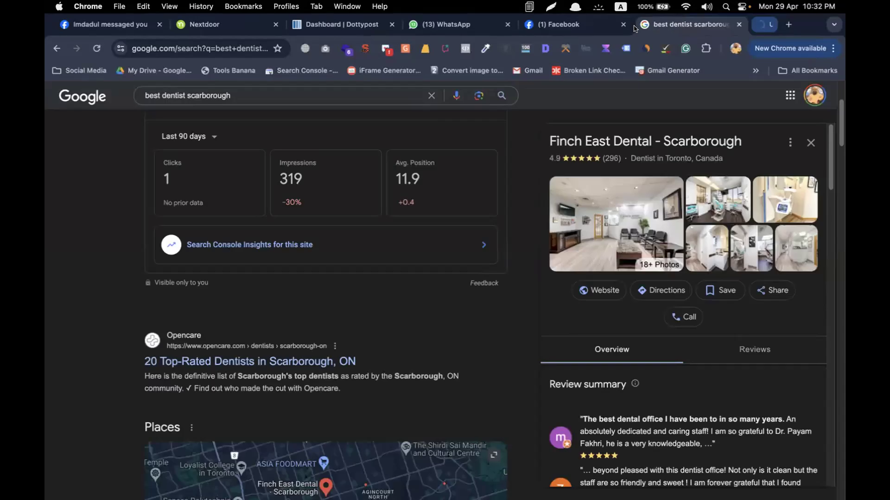
Open the Dawson Dental Scarborough website in a new tab from its Places profile
{"action": "scroll", "coordinate": [379, 208], "scroll_direction": "up", "scroll_amount": 1}
{"action": "scroll", "coordinate": [379, 208], "scroll_direction": "up", "scroll_amount": 3}
{"action": "scroll", "coordinate": [380, 208], "scroll_direction": "down", "scroll_amount": 12}
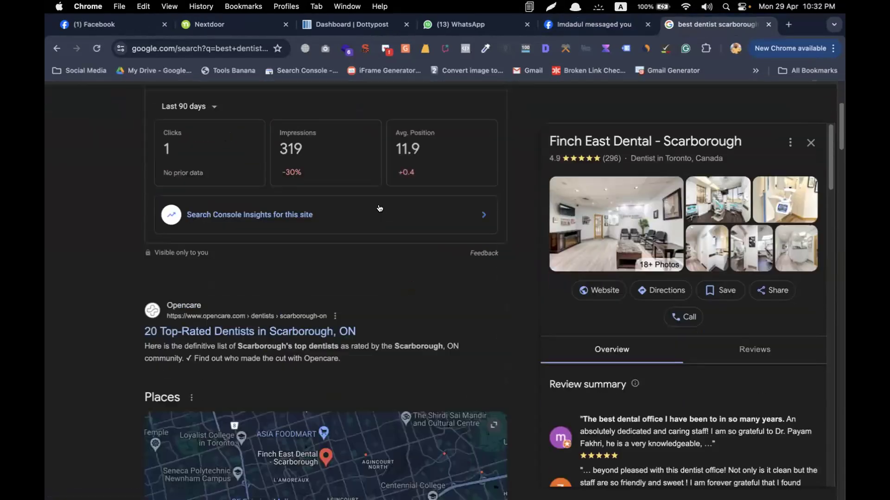
{"action": "scroll", "coordinate": [379, 208], "scroll_direction": "up", "scroll_amount": 1}
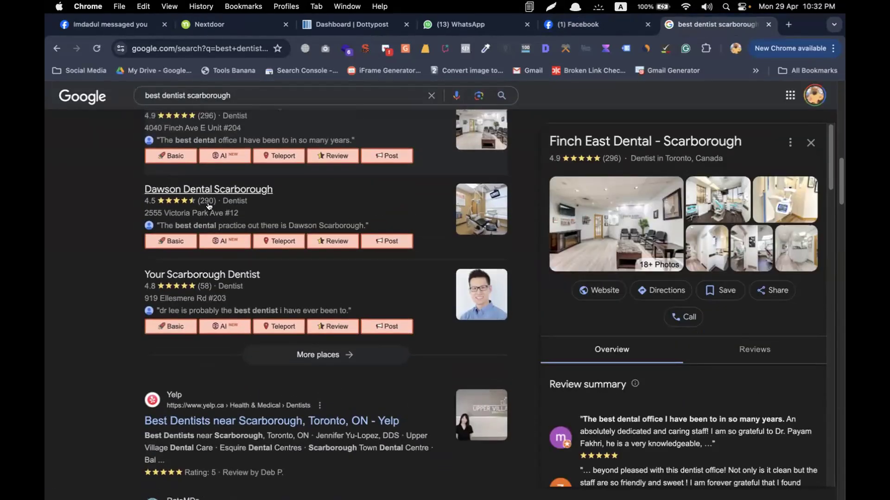
{"action": "left_click", "coordinate": [184, 188]}
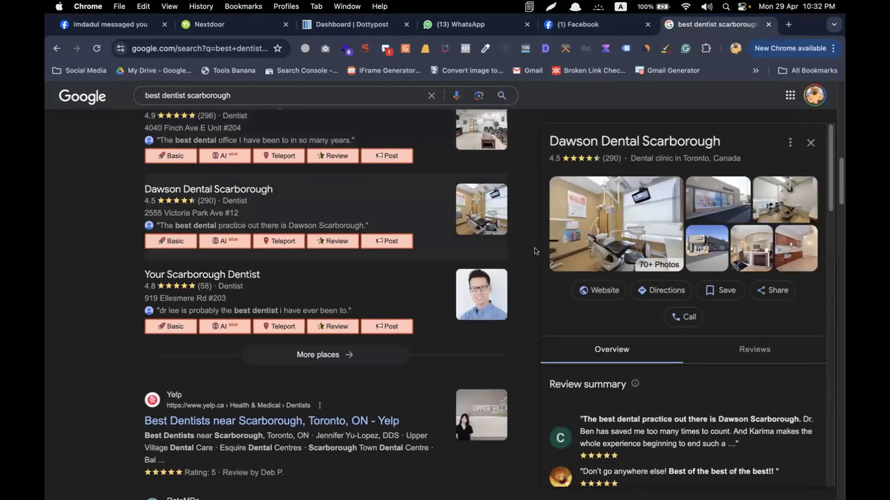
{"action": "scroll", "coordinate": [535, 252], "scroll_direction": "down", "scroll_amount": 2}
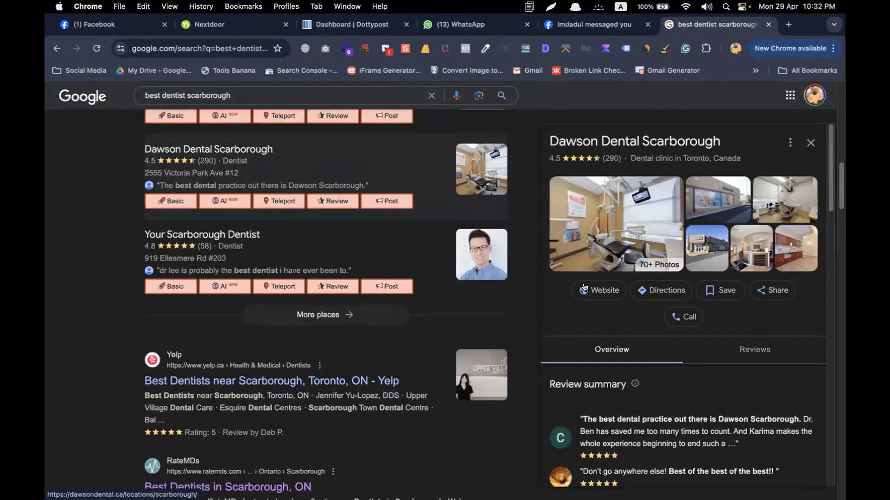
{"action": "right_click", "coordinate": [584, 288]}
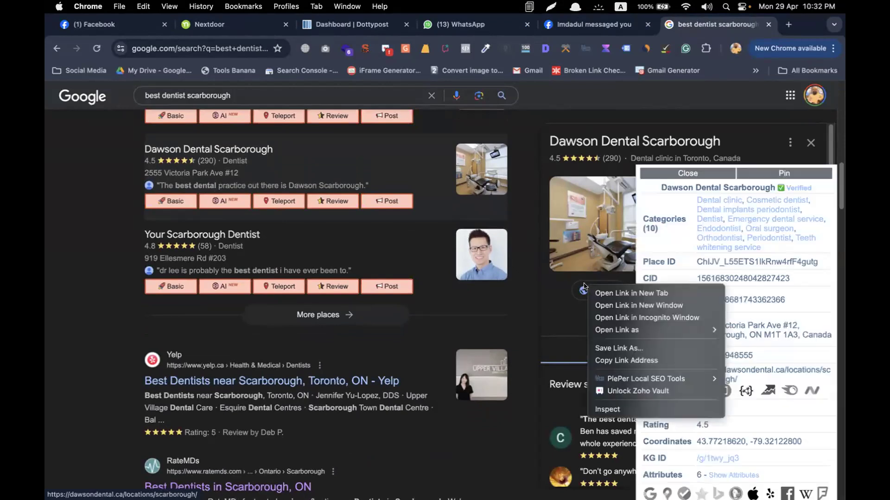
{"action": "left_click", "coordinate": [635, 291]}
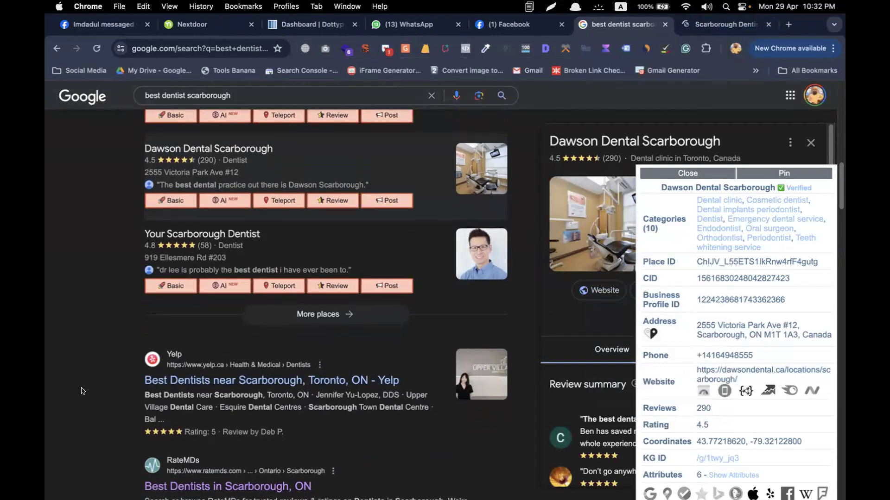
Open the multi-award winner dental clinic's website, listed directly below Scarboro Smiles, in a new tab
{"action": "scroll", "coordinate": [83, 392], "scroll_direction": "down", "scroll_amount": 5}
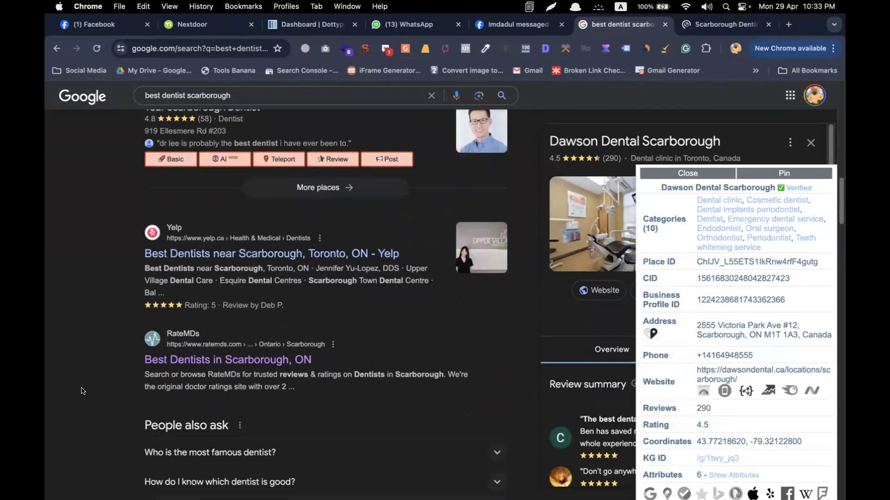
{"action": "scroll", "coordinate": [82, 391], "scroll_direction": "down", "scroll_amount": 3}
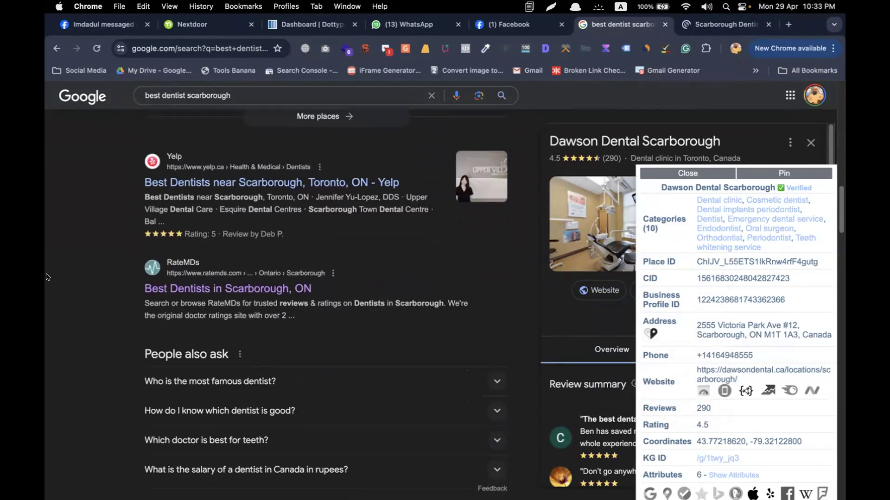
{"action": "scroll", "coordinate": [46, 277], "scroll_direction": "down", "scroll_amount": 2}
{"action": "scroll", "coordinate": [45, 278], "scroll_direction": "down", "scroll_amount": 10}
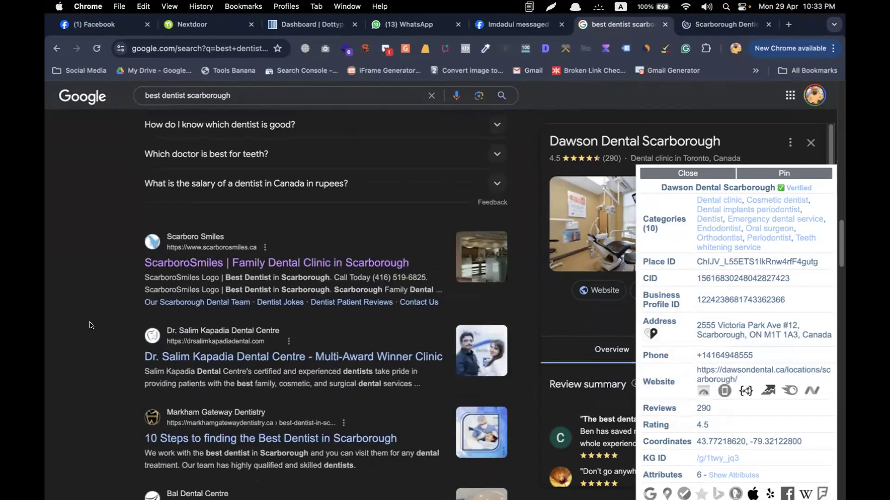
{"action": "scroll", "coordinate": [106, 381], "scroll_direction": "up", "scroll_amount": 1}
{"action": "scroll", "coordinate": [106, 381], "scroll_direction": "up", "scroll_amount": 1}
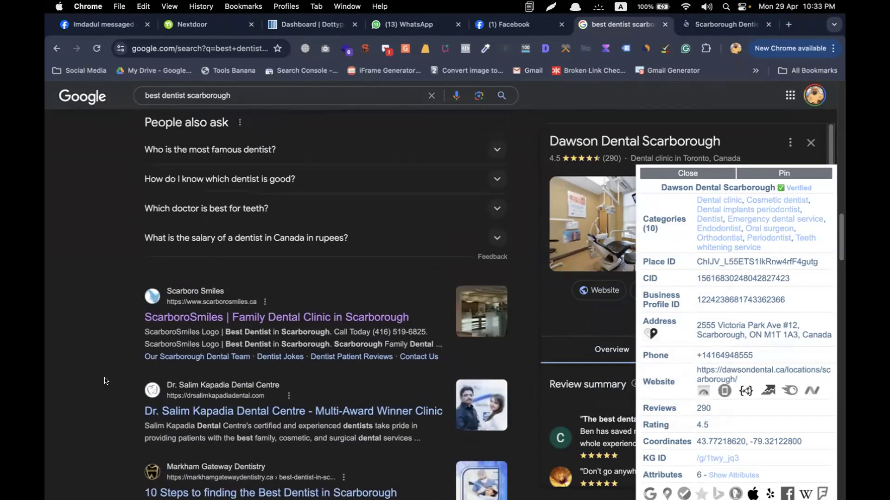
{"action": "right_click", "coordinate": [196, 415]}
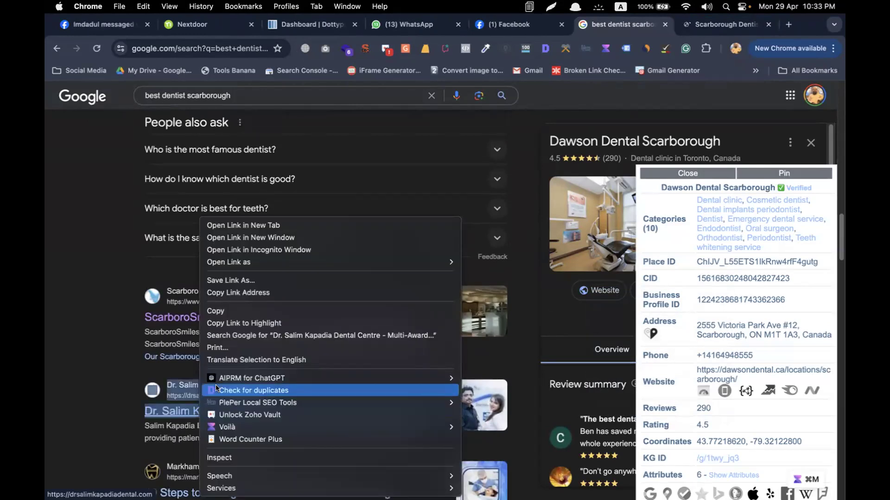
{"action": "left_click", "coordinate": [292, 226]}
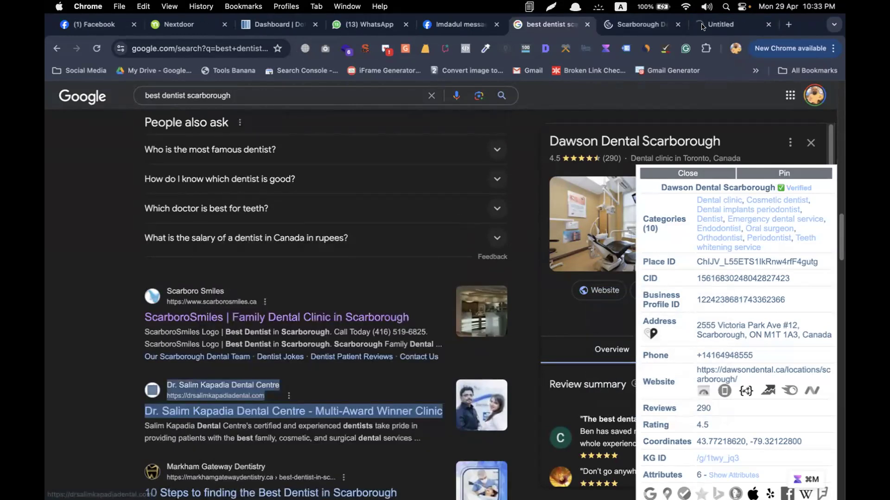
Compare Dawson Dental's "Dentists in Scarborough" location page with the award-winning clinic's homepage
{"action": "left_click", "coordinate": [639, 26]}
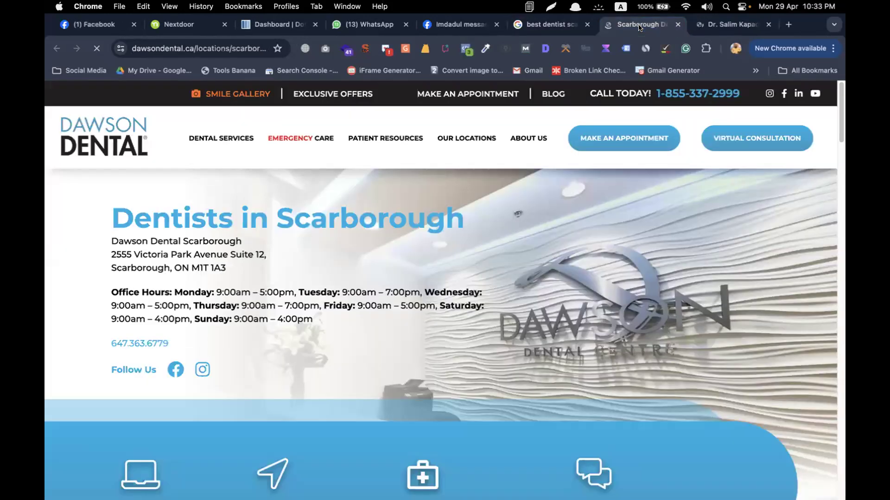
{"action": "left_click", "coordinate": [728, 24]}
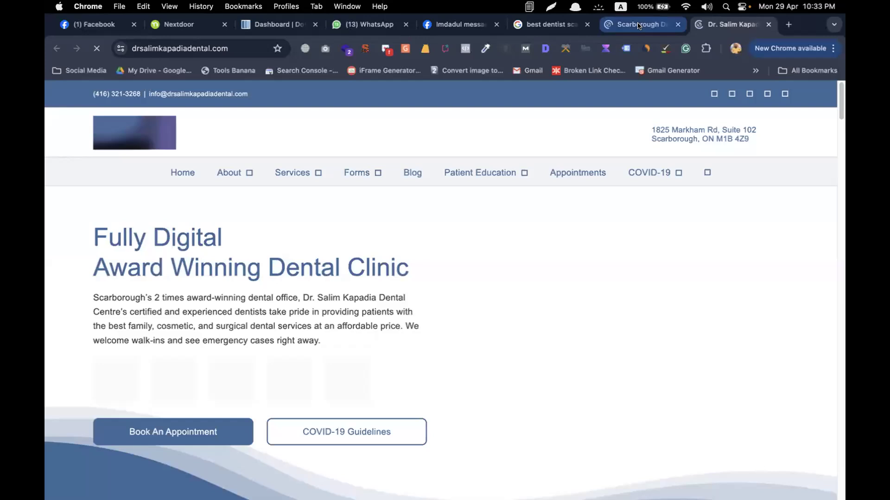
{"action": "left_click", "coordinate": [639, 26]}
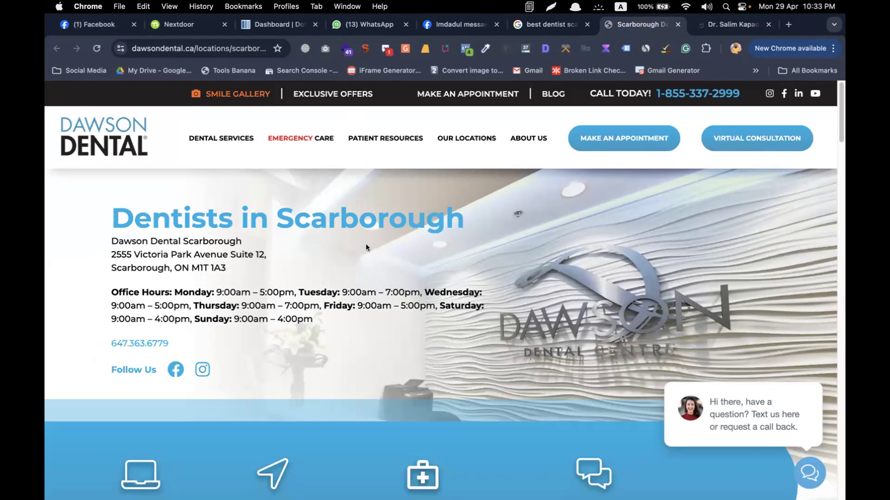
{"action": "scroll", "coordinate": [366, 247], "scroll_direction": "down", "scroll_amount": 2}
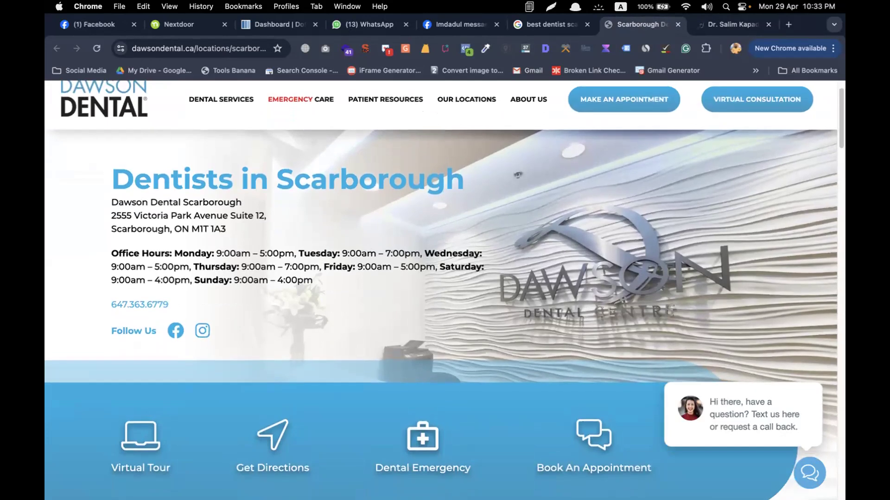
Switch to WorkFlowy and review the direct, indirect and replacement competitor definitions and examples under Competitor Analysis
{"action": "mouse_move", "coordinate": [255, 498]}
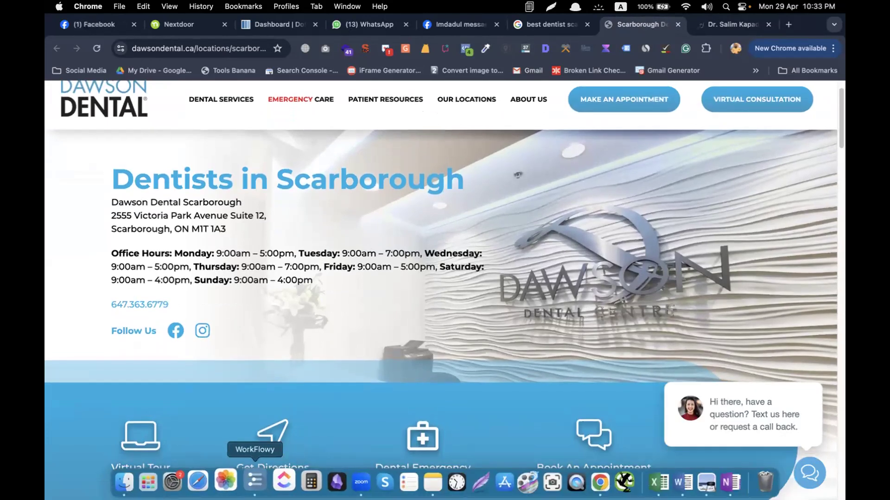
{"action": "left_click", "coordinate": [255, 482]}
{"action": "scroll", "coordinate": [536, 206], "scroll_direction": "down", "scroll_amount": 5}
{"action": "scroll", "coordinate": [537, 206], "scroll_direction": "up", "scroll_amount": 6}
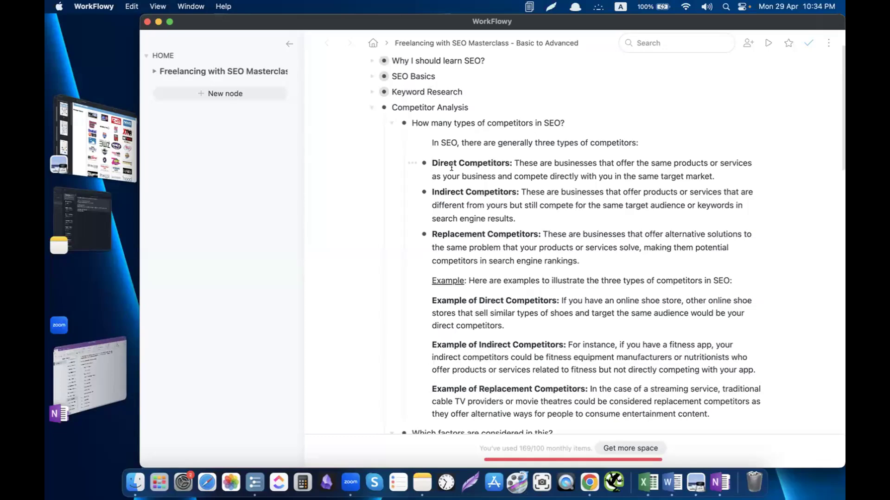
{"action": "scroll", "coordinate": [451, 167], "scroll_direction": "down", "scroll_amount": 2}
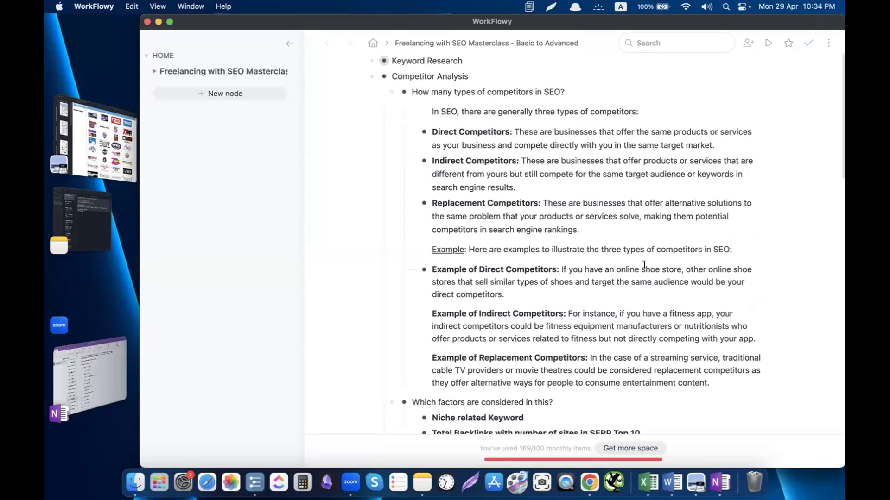
{"action": "scroll", "coordinate": [644, 264], "scroll_direction": "down", "scroll_amount": 3}
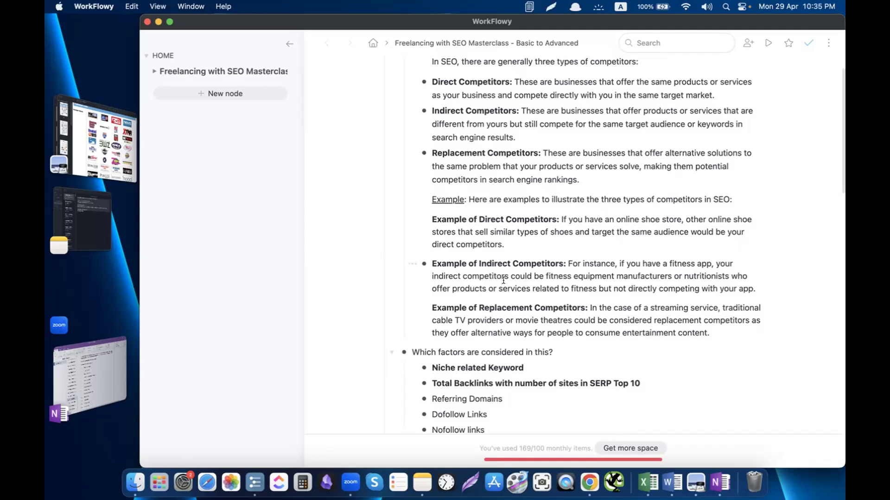
{"action": "scroll", "coordinate": [503, 280], "scroll_direction": "down", "scroll_amount": 3}
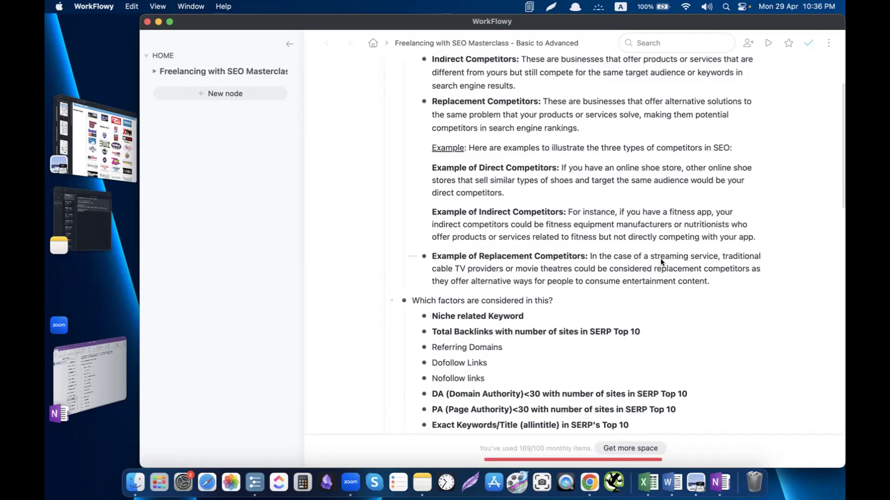
{"action": "scroll", "coordinate": [661, 260], "scroll_direction": "down", "scroll_amount": 3}
{"action": "scroll", "coordinate": [661, 256], "scroll_direction": "up", "scroll_amount": 3}
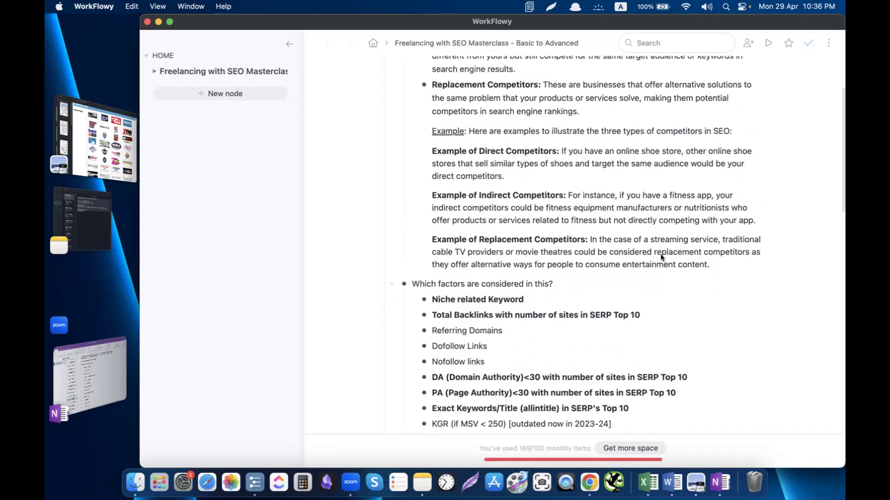
{"action": "scroll", "coordinate": [660, 254], "scroll_direction": "down", "scroll_amount": 2}
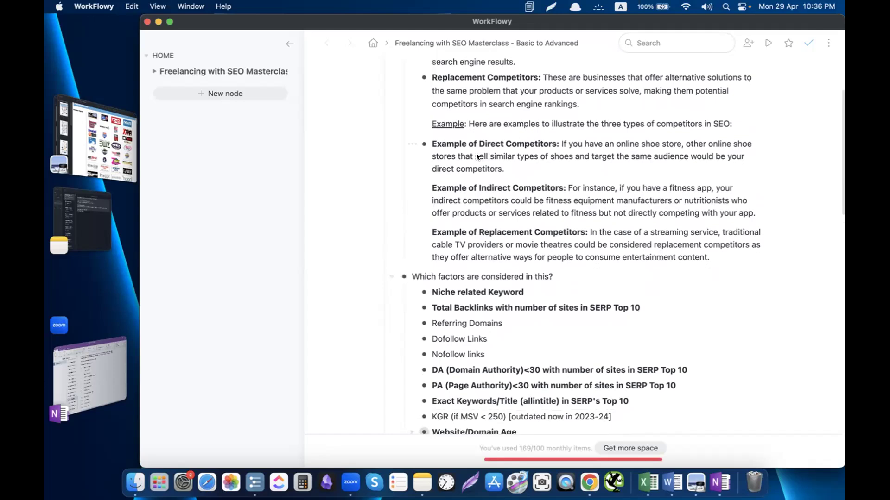
Review the outline's list of factors considered in competitor analysis, from niche related keyword to implementation of images and videos
{"action": "scroll", "coordinate": [478, 157], "scroll_direction": "down", "scroll_amount": 4}
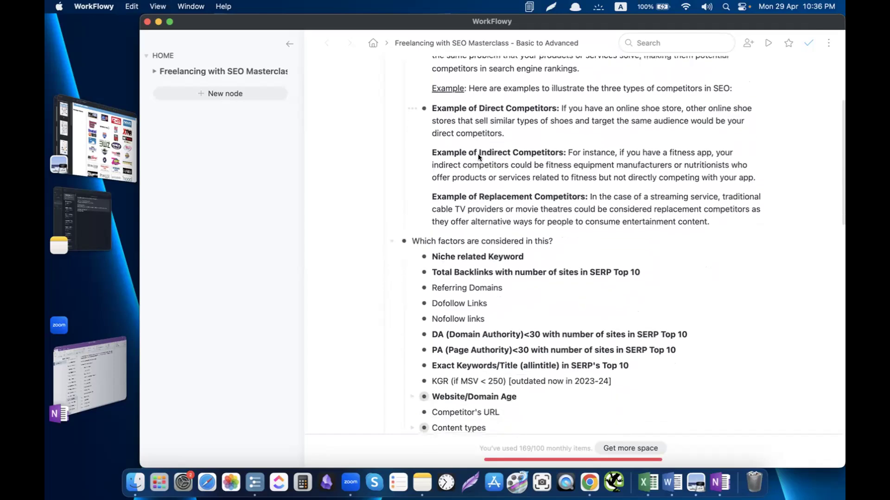
{"action": "scroll", "coordinate": [479, 158], "scroll_direction": "down", "scroll_amount": 1}
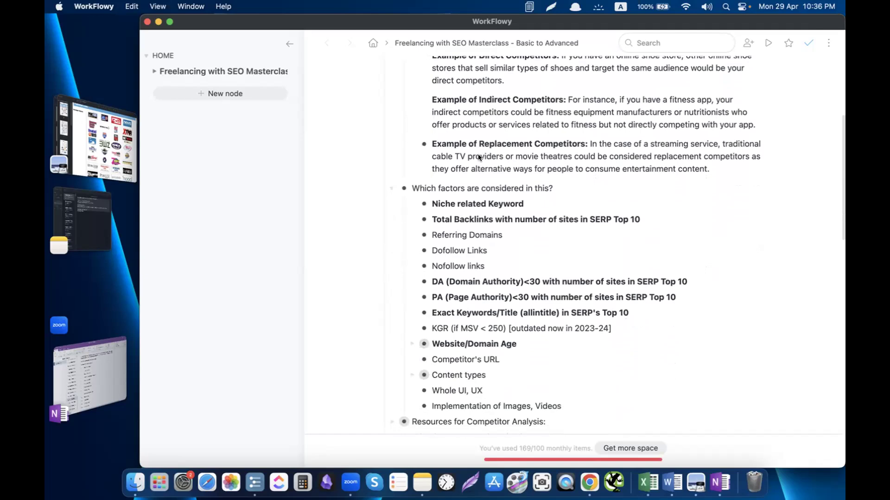
{"action": "scroll", "coordinate": [479, 157], "scroll_direction": "down", "scroll_amount": 2}
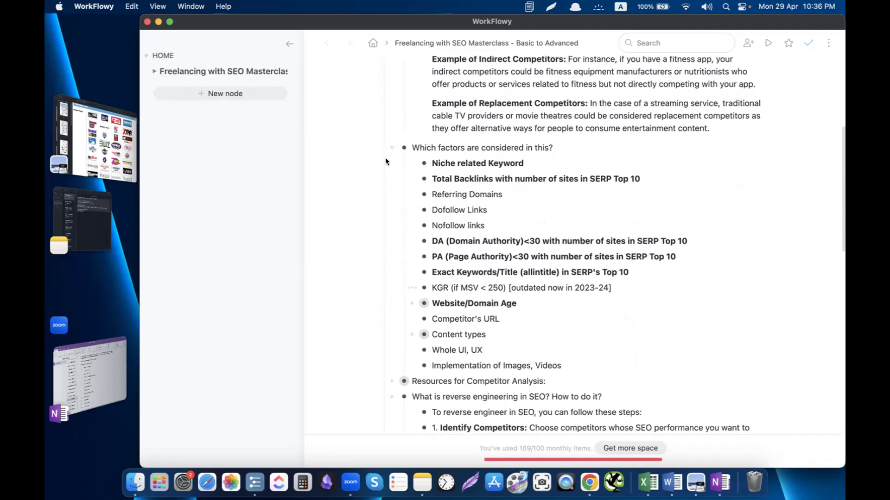
{"action": "scroll", "coordinate": [449, 131], "scroll_direction": "up", "scroll_amount": 2}
{"action": "scroll", "coordinate": [450, 131], "scroll_direction": "up", "scroll_amount": 1}
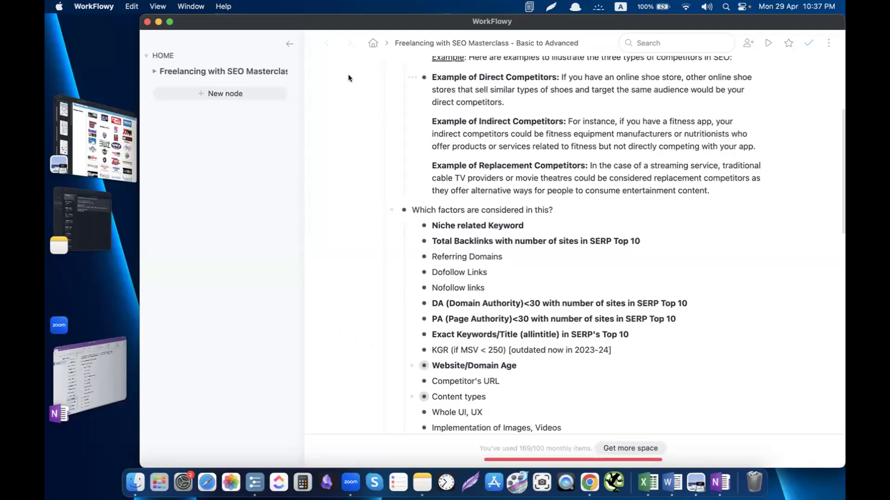
{"action": "scroll", "coordinate": [484, 145], "scroll_direction": "down", "scroll_amount": 3}
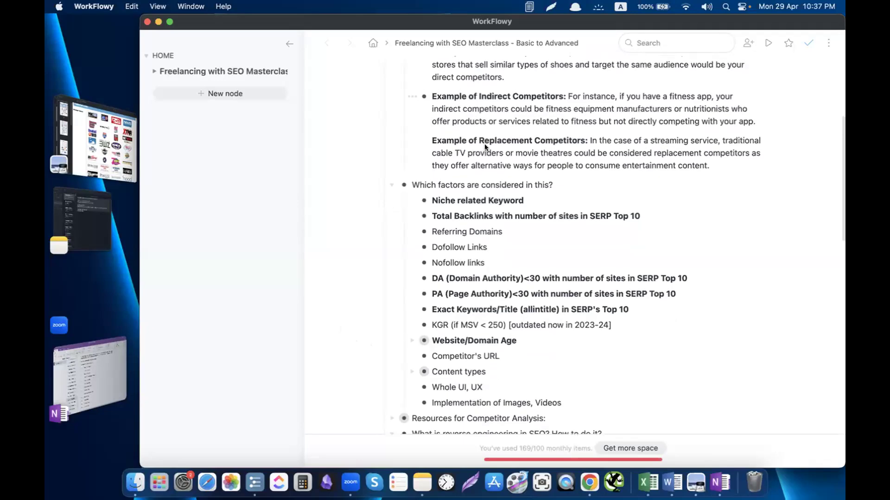
{"action": "scroll", "coordinate": [484, 147], "scroll_direction": "down", "scroll_amount": 2}
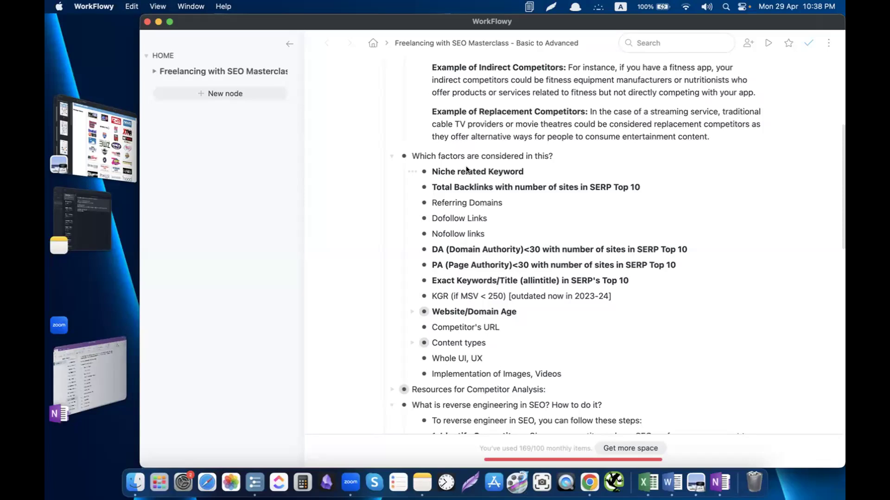
Switch to Chrome and examine the directory, Places and organic results for "best dentist scarborough"
{"action": "key", "text": "ctrl+Right"}
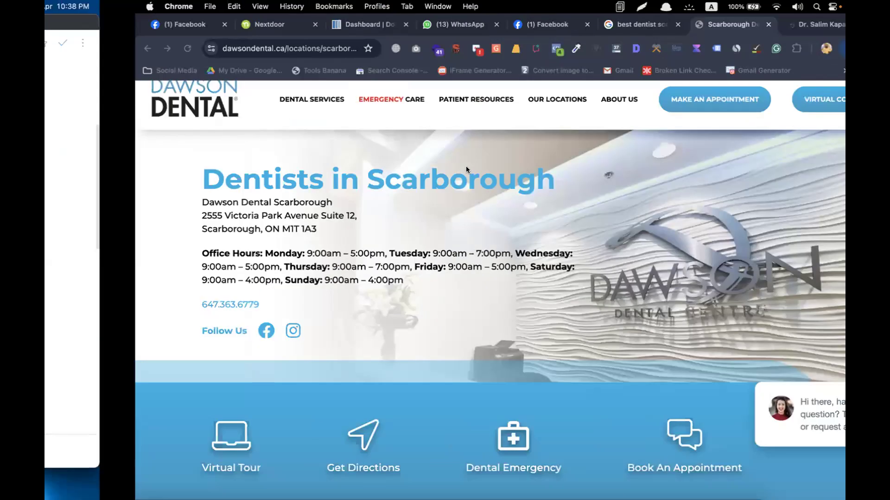
{"action": "left_click", "coordinate": [536, 27]}
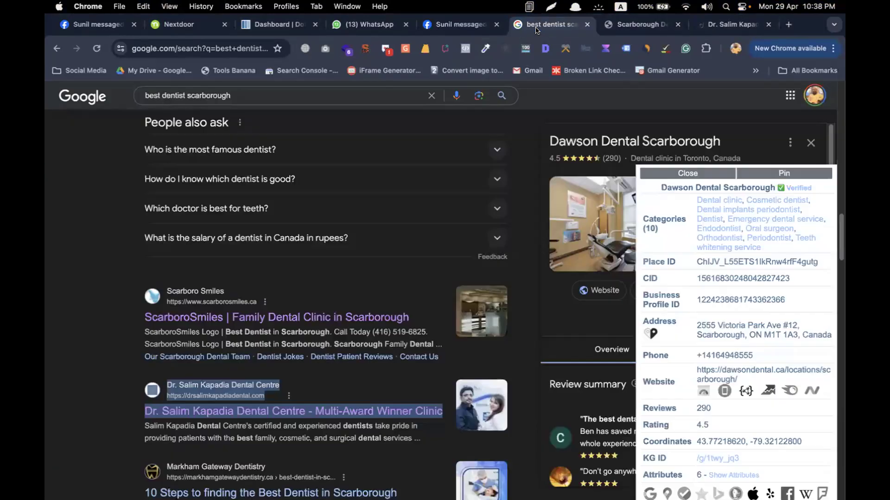
{"action": "scroll", "coordinate": [447, 176], "scroll_direction": "up", "scroll_amount": 7}
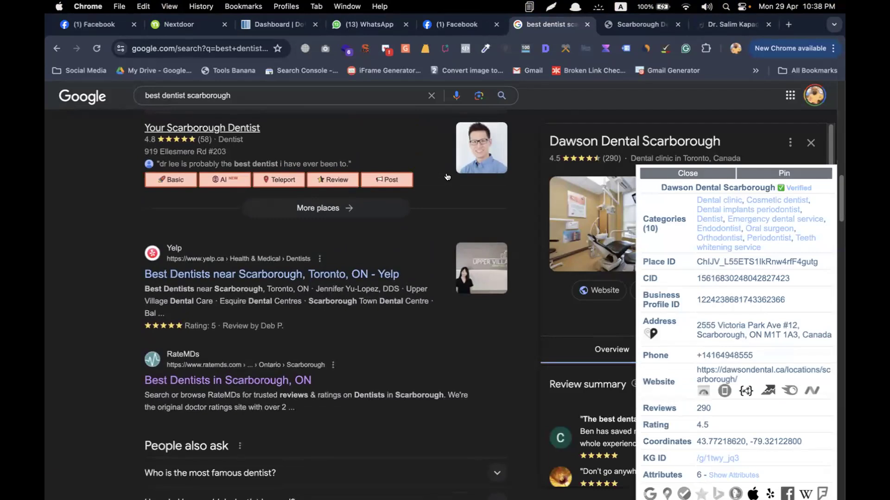
{"action": "scroll", "coordinate": [447, 177], "scroll_direction": "up", "scroll_amount": 10}
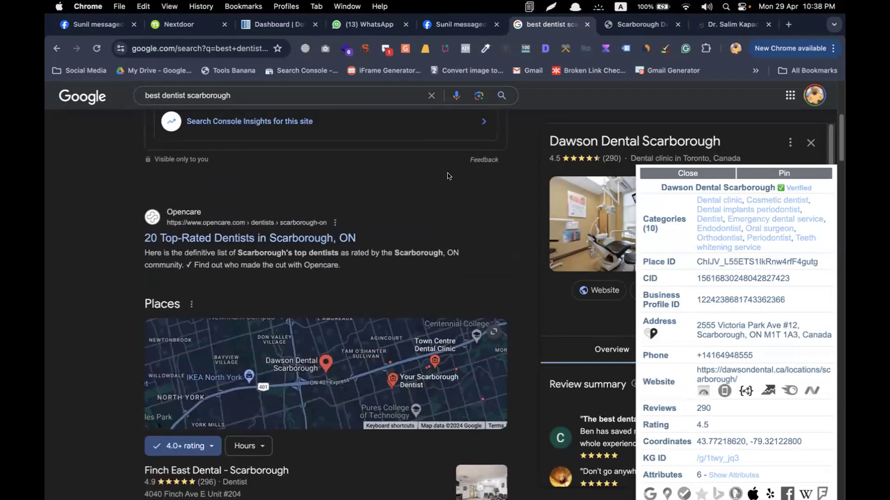
{"action": "scroll", "coordinate": [447, 176], "scroll_direction": "down", "scroll_amount": 8}
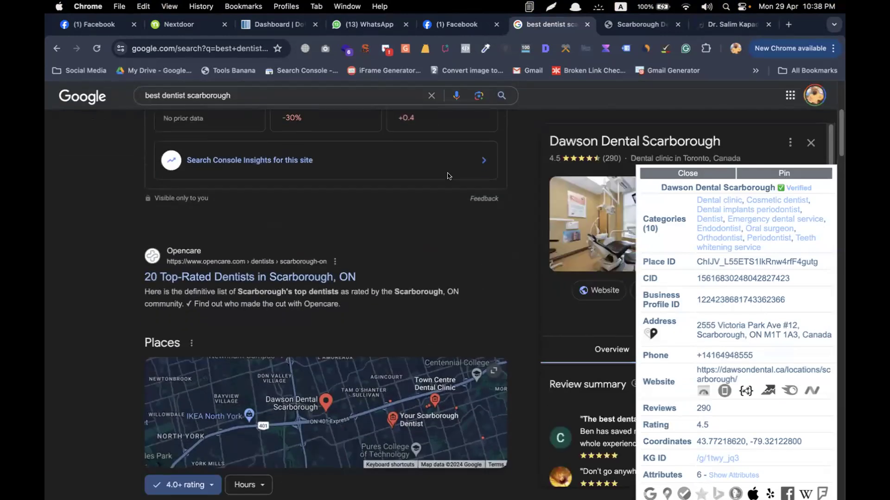
{"action": "scroll", "coordinate": [447, 177], "scroll_direction": "down", "scroll_amount": 4}
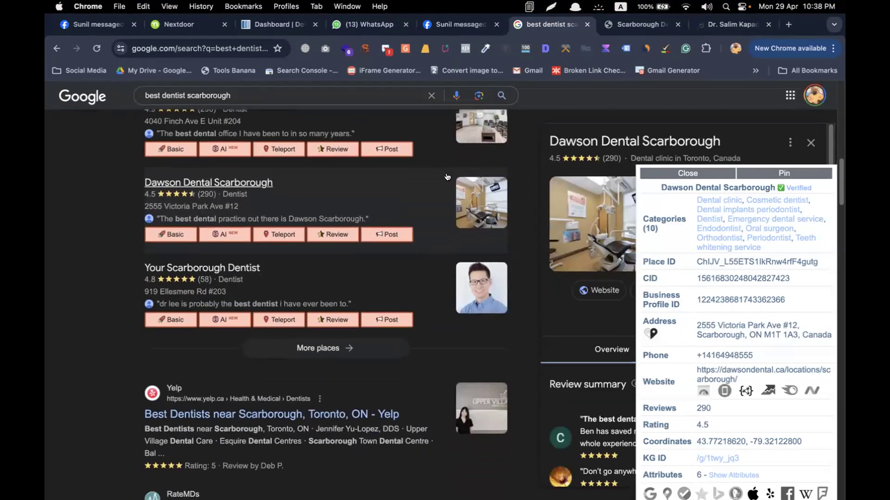
{"action": "scroll", "coordinate": [448, 176], "scroll_direction": "up", "scroll_amount": 6}
{"action": "scroll", "coordinate": [447, 176], "scroll_direction": "down", "scroll_amount": 5}
{"action": "scroll", "coordinate": [447, 174], "scroll_direction": "down", "scroll_amount": 9}
{"action": "scroll", "coordinate": [364, 186], "scroll_direction": "up", "scroll_amount": 3}
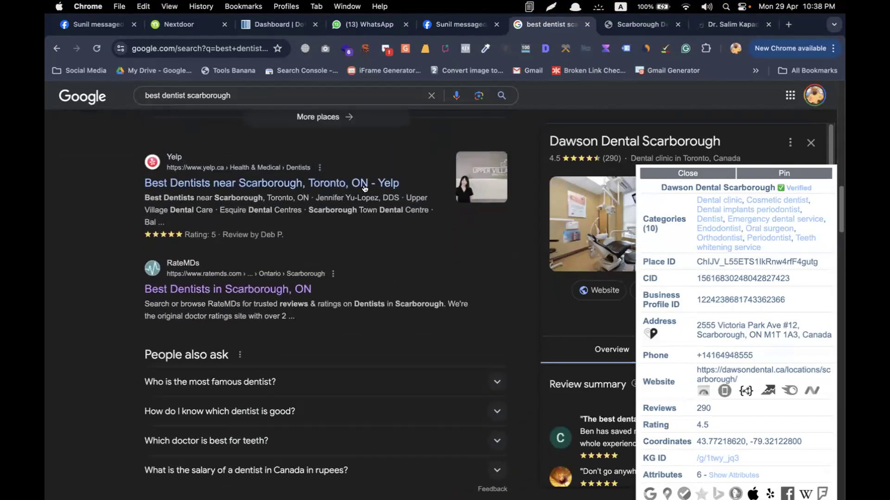
{"action": "scroll", "coordinate": [332, 231], "scroll_direction": "down", "scroll_amount": 6}
{"action": "scroll", "coordinate": [332, 231], "scroll_direction": "up", "scroll_amount": 8}
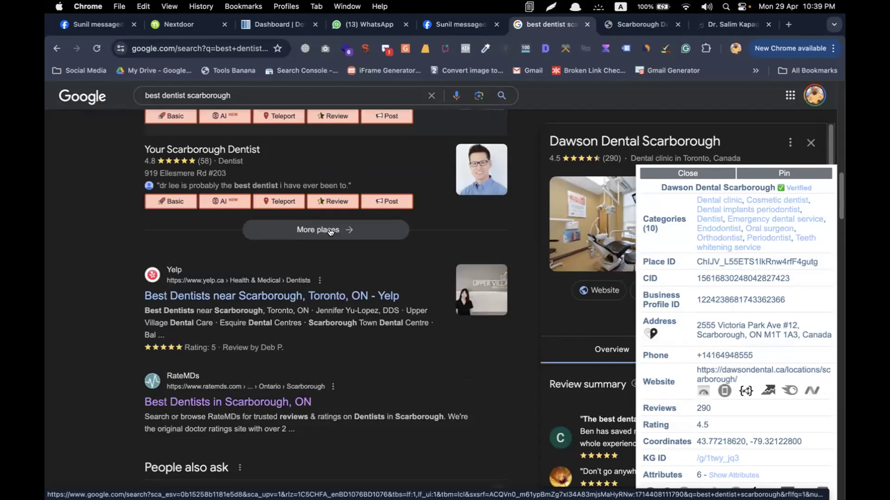
Close the Facebook tab beside the search results and go back to the competitor analysis factors in WorkFlowy
{"action": "left_click", "coordinate": [495, 26]}
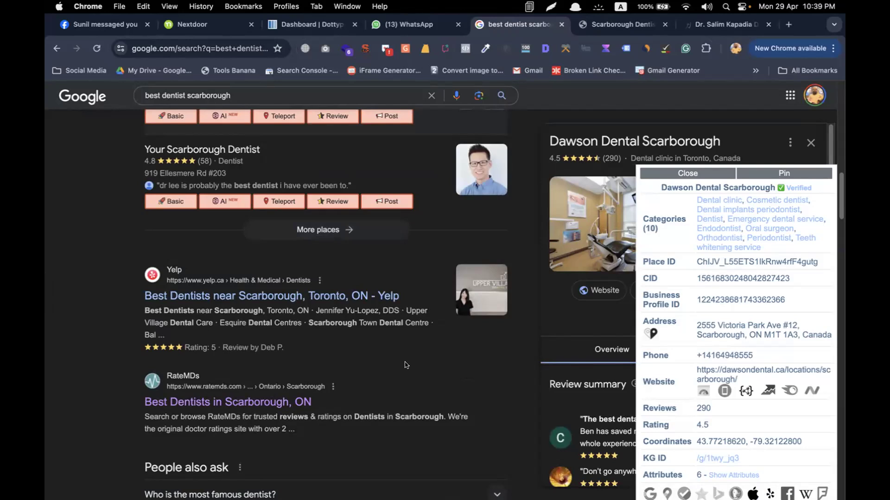
{"action": "key", "text": "ctrl+Left"}
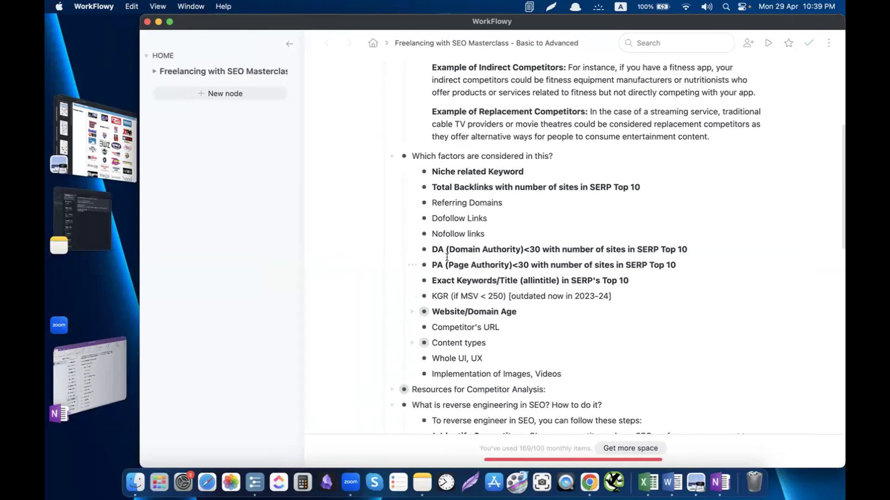
{"action": "scroll", "coordinate": [485, 194], "scroll_direction": "up", "scroll_amount": 2}
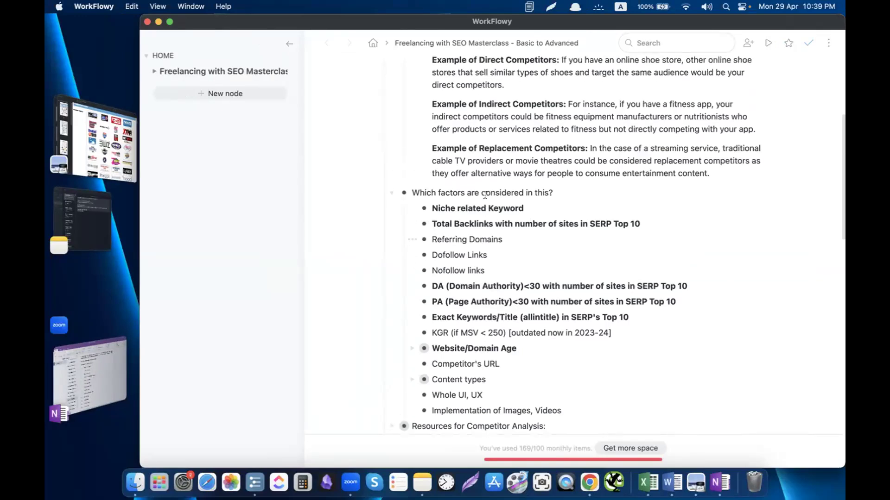
{"action": "scroll", "coordinate": [485, 195], "scroll_direction": "down", "scroll_amount": 1}
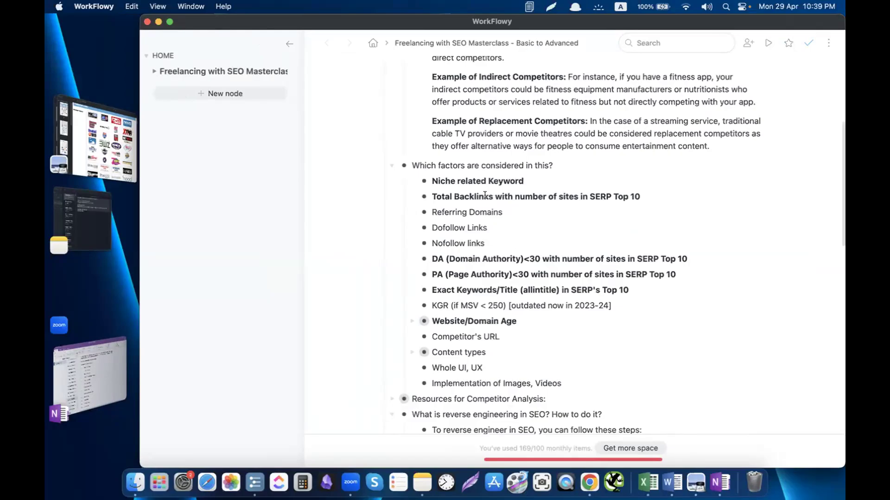
Return to the Google results in Chrome, check the Places listings and close the remaining Facebook tab
{"action": "key", "text": "super+Tab"}
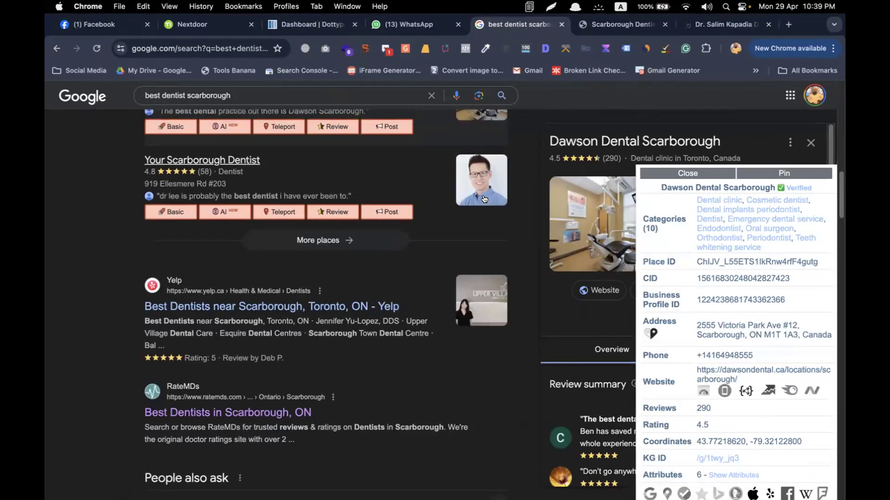
{"action": "scroll", "coordinate": [484, 200], "scroll_direction": "up", "scroll_amount": 5}
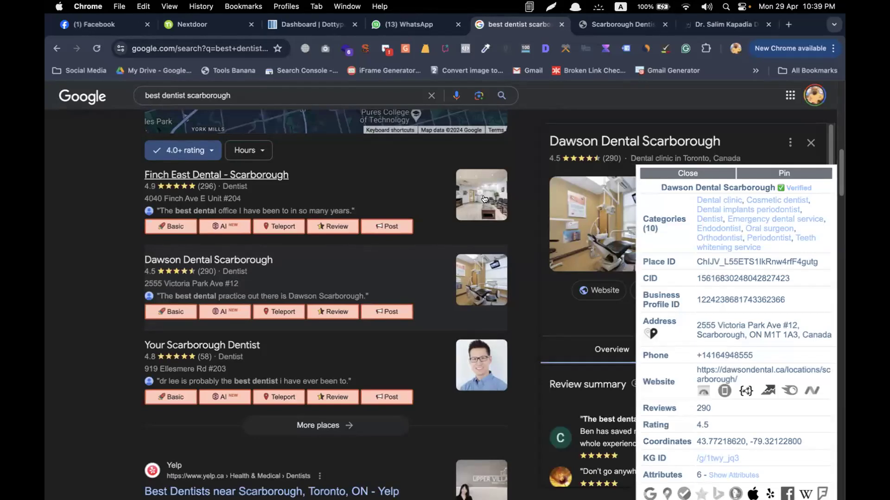
{"action": "scroll", "coordinate": [484, 199], "scroll_direction": "down", "scroll_amount": 3}
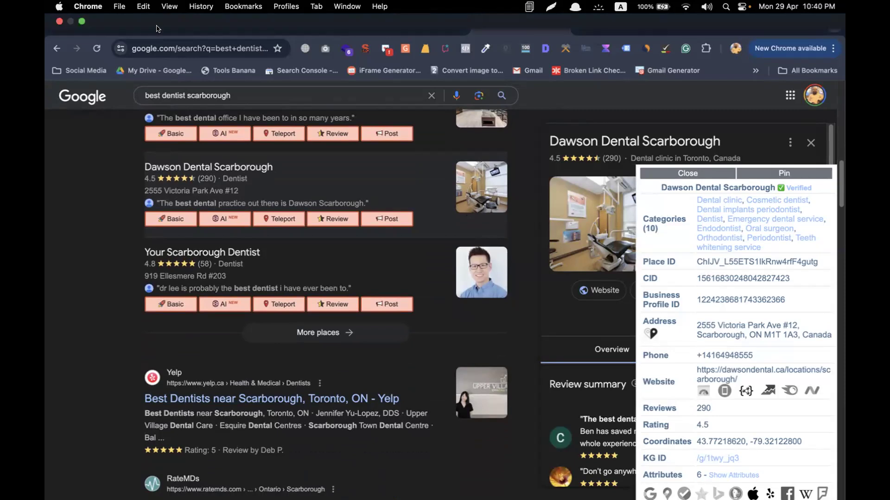
{"action": "left_click", "coordinate": [146, 27]}
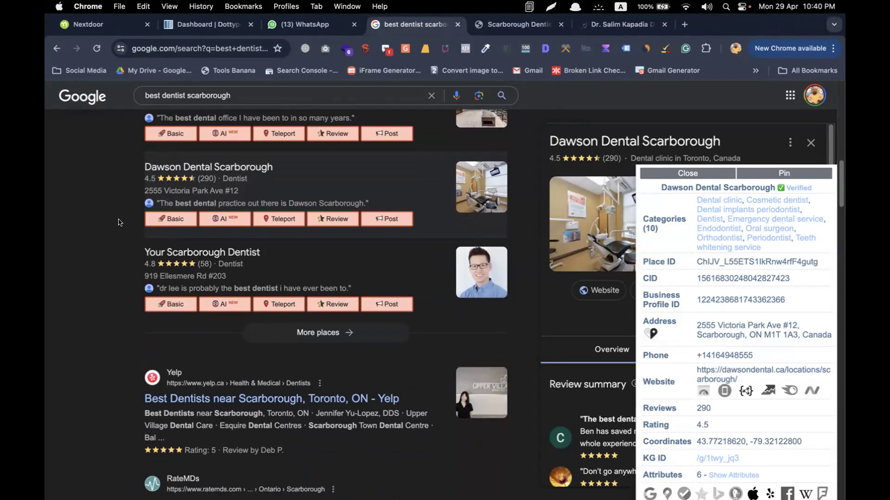
{"action": "left_click", "coordinate": [119, 222]}
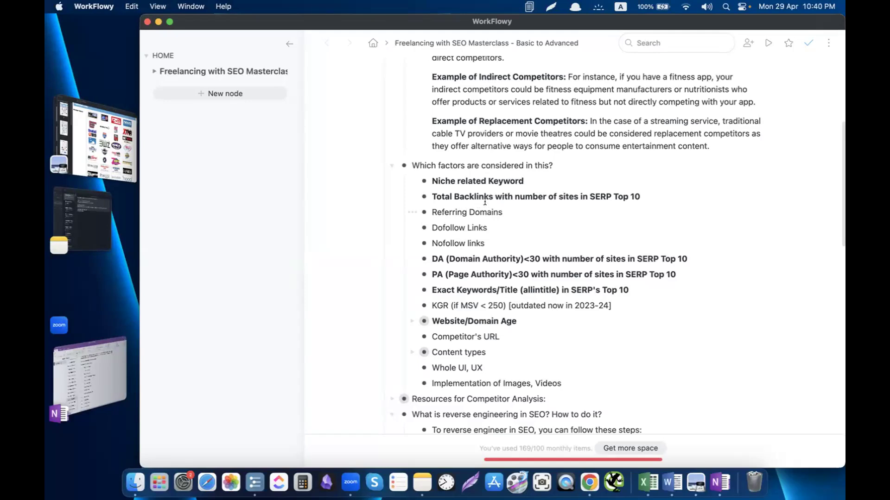
Open Google Sheets in a new Chrome tab
{"action": "key", "text": "super+Tab"}
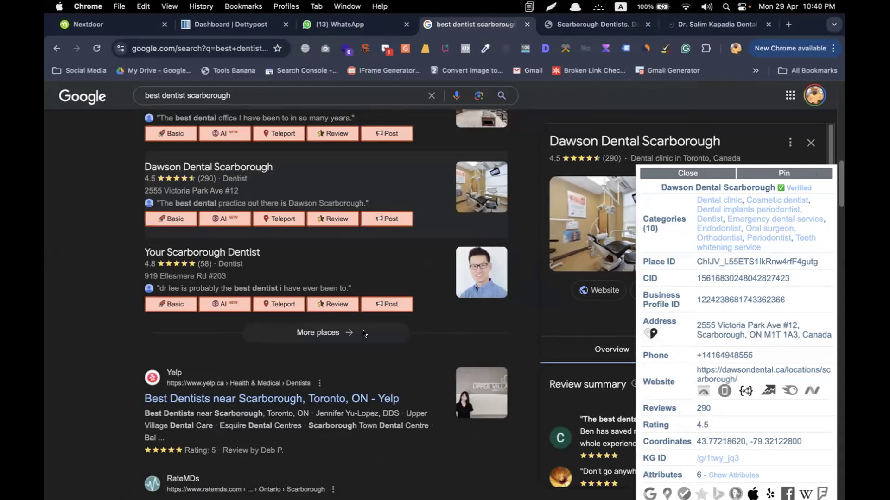
{"action": "left_click", "coordinate": [787, 26]}
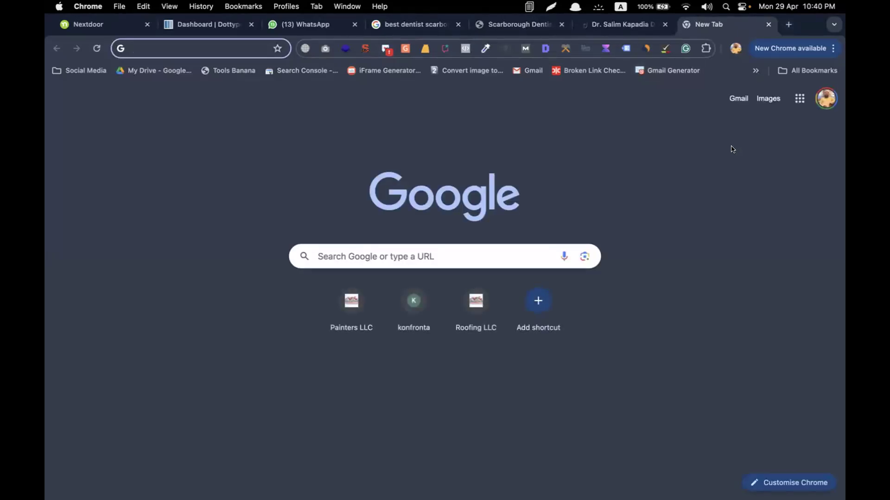
{"action": "left_click", "coordinate": [792, 101]}
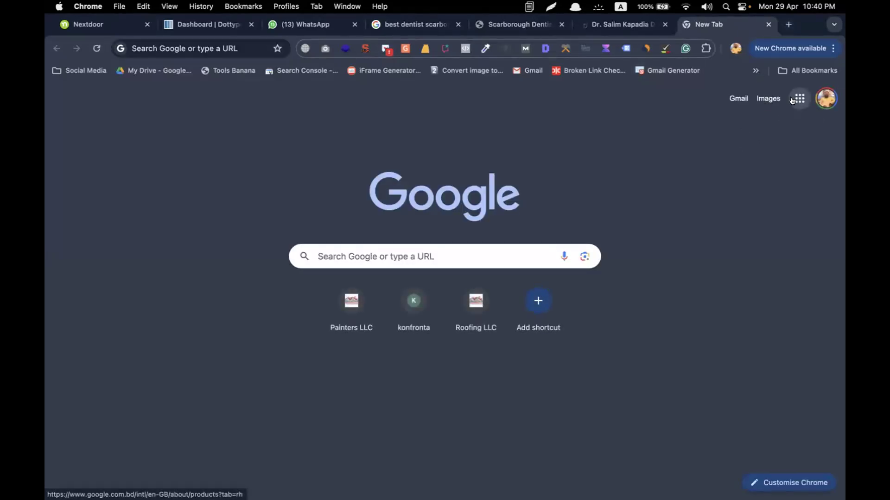
{"action": "scroll", "coordinate": [744, 274], "scroll_direction": "down", "scroll_amount": 5}
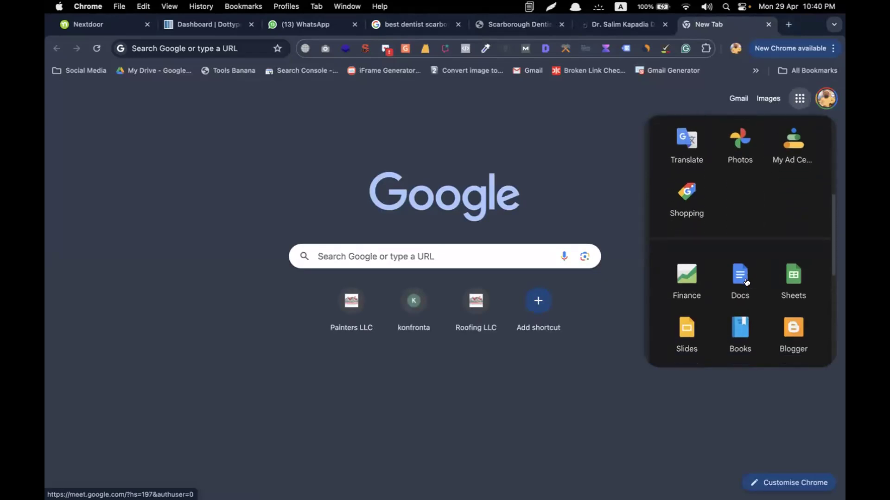
{"action": "left_click", "coordinate": [786, 288]}
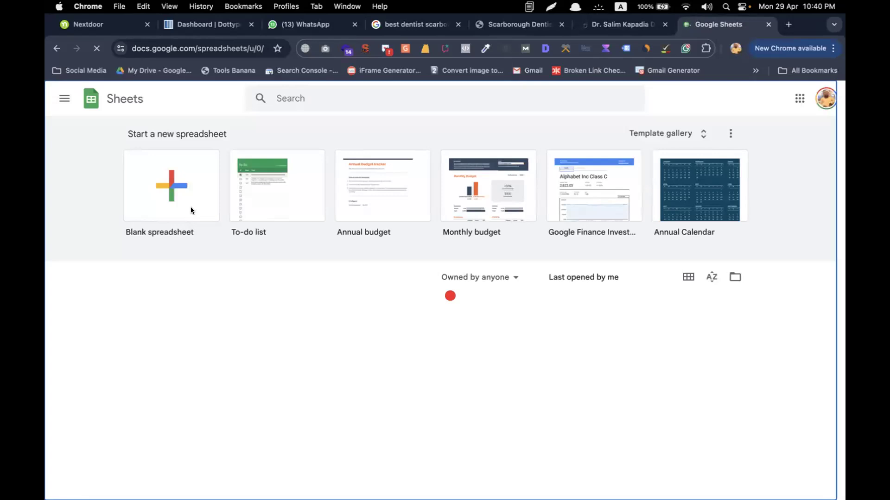
Create a blank spreadsheet and enter "Keyword:" in cell A1
{"action": "left_click", "coordinate": [191, 208]}
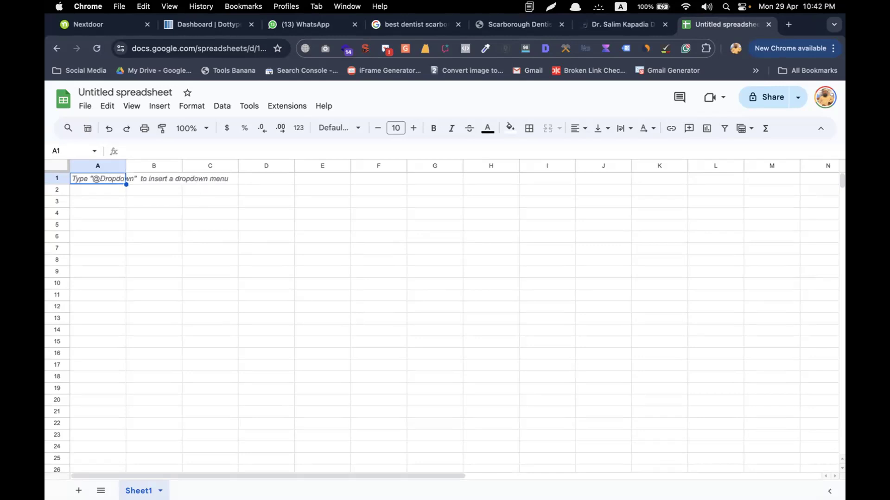
{"action": "type", "text": "Keyword"}
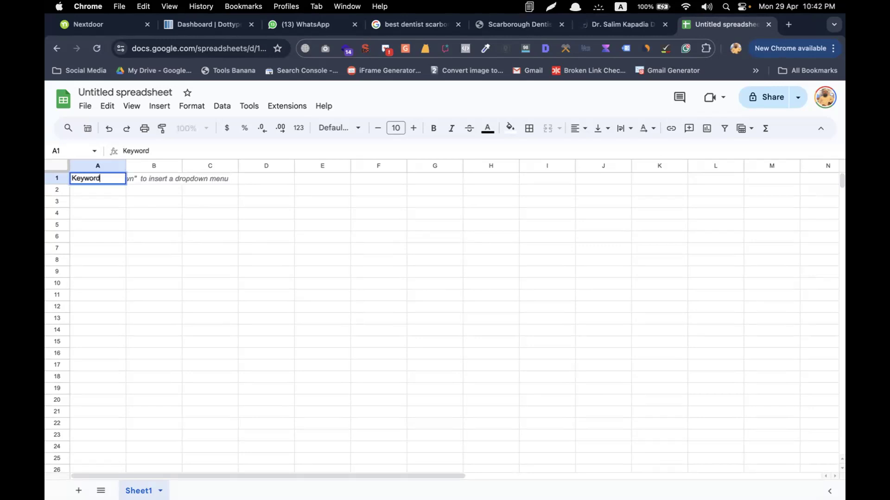
{"action": "type", "text": ":"}
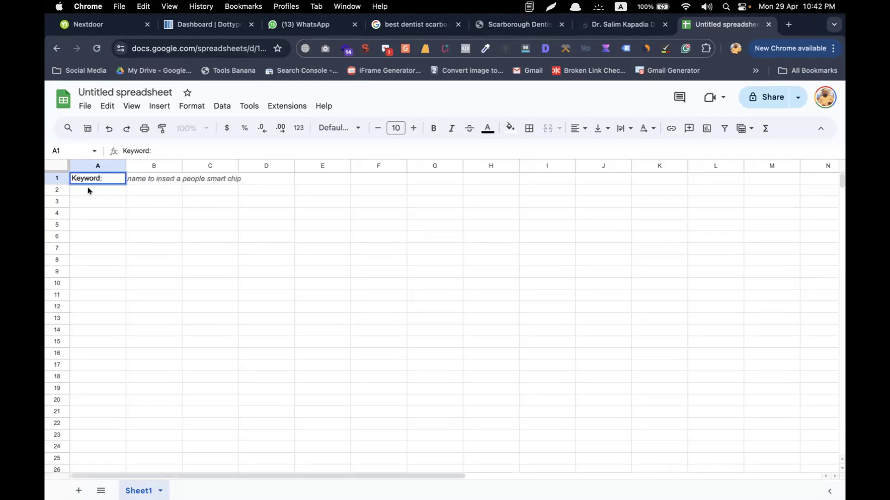
{"action": "key", "text": "Return"}
Format cell A1 with a cyan fill and bold 11-point text, and widen column A
{"action": "left_click", "coordinate": [91, 178]}
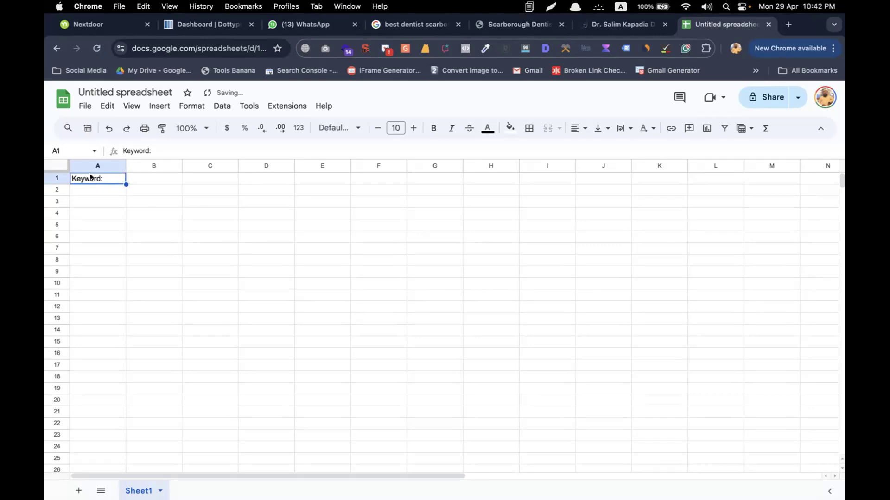
{"action": "left_click", "coordinate": [510, 128]}
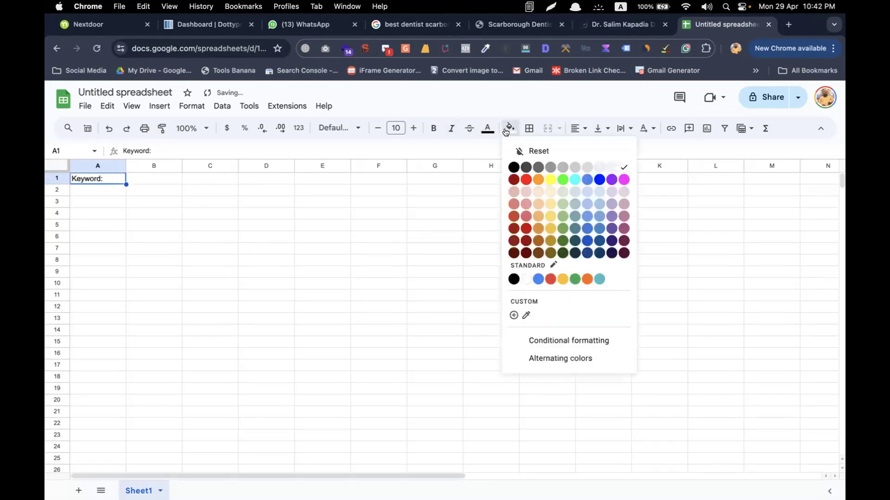
{"action": "left_click", "coordinate": [571, 180]}
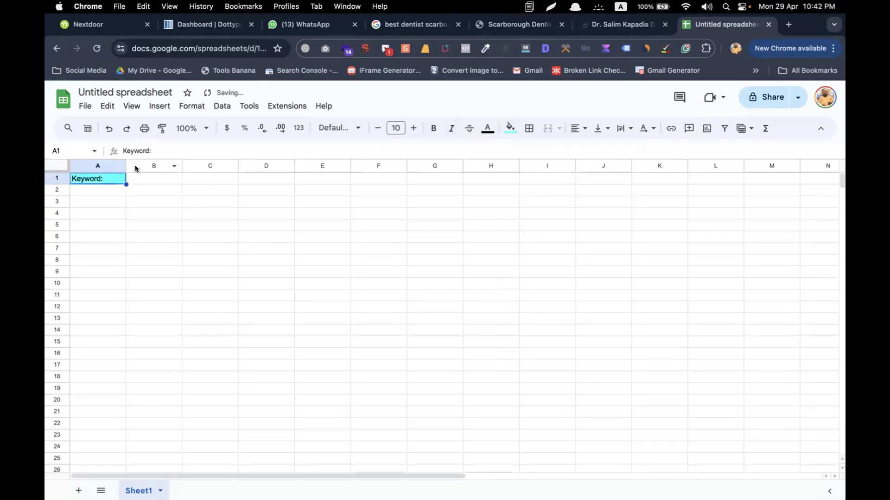
{"action": "left_click", "coordinate": [434, 126]}
{"action": "left_click", "coordinate": [412, 127]}
{"action": "left_click_drag", "start_coordinate": [122, 166], "coordinate": [209, 166]}
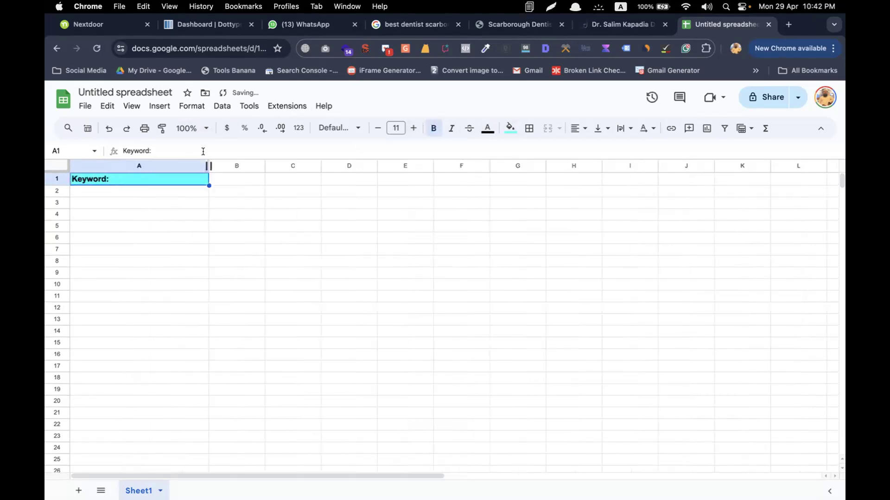
Complete cell A1 as "Keyword: Best dentist Scarborough" and widen column A to fit the text
{"action": "double_click", "coordinate": [150, 177]}
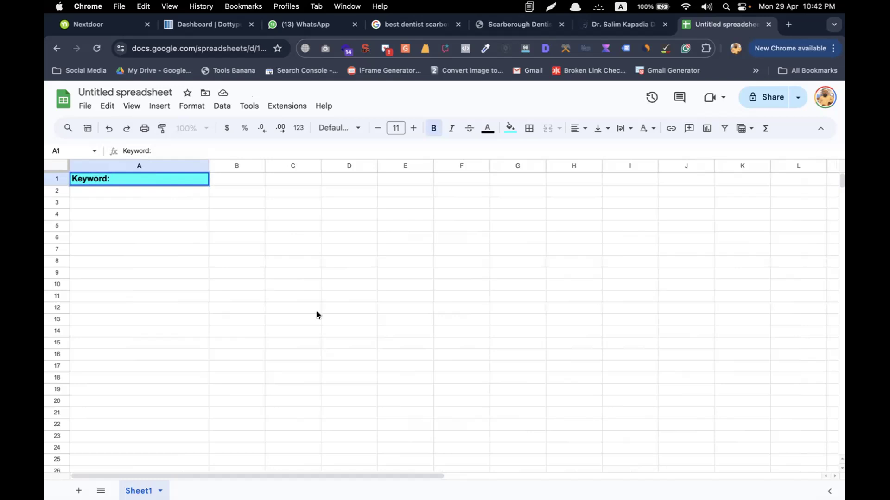
{"action": "type", "text": "Best dentist Scarboorough"}
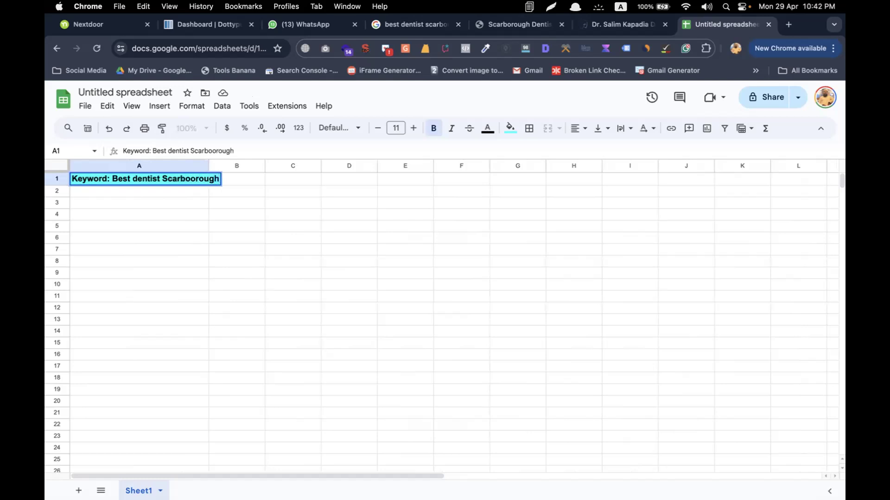
{"action": "left_click", "coordinate": [192, 178]}
{"action": "key", "text": "BackSpace"}
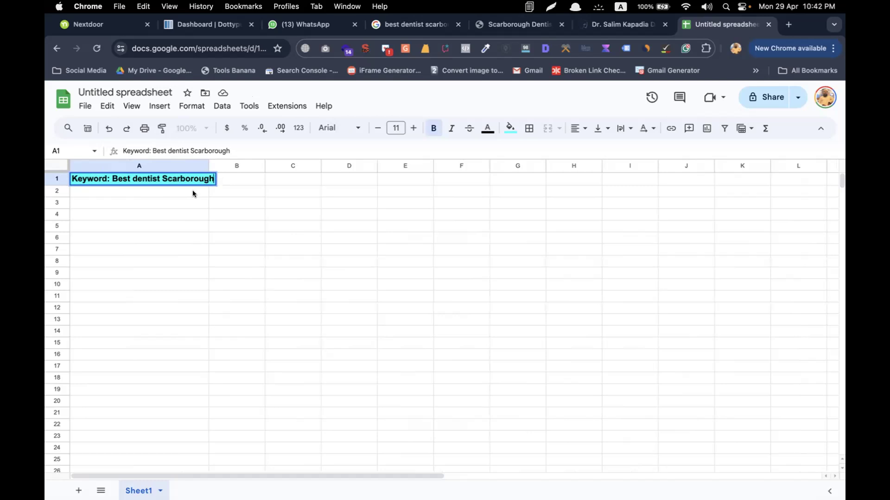
{"action": "left_click", "coordinate": [192, 194]}
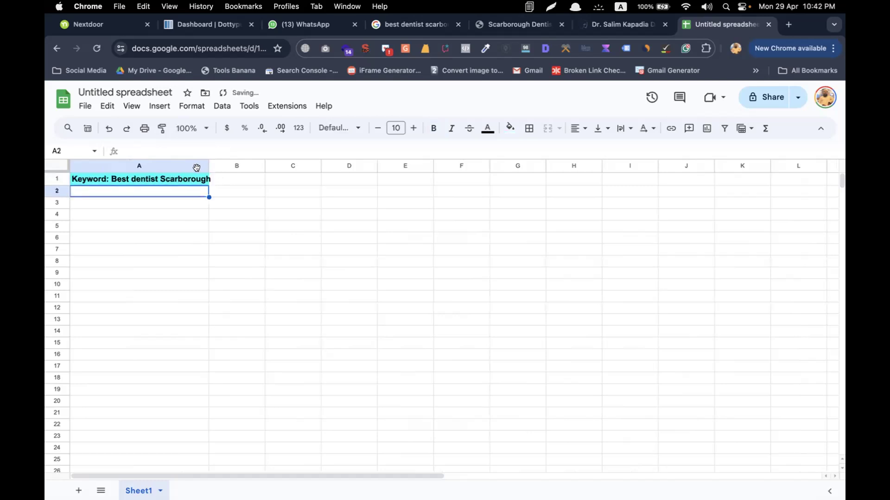
{"action": "left_click_drag", "start_coordinate": [204, 160], "coordinate": [232, 162]}
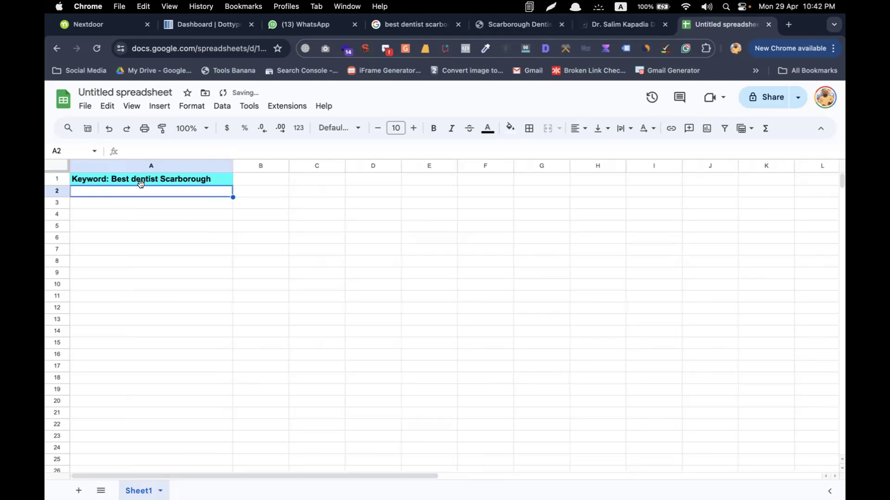
Apply the cyan fill to the whole of row 1
{"action": "left_click", "coordinate": [56, 179]}
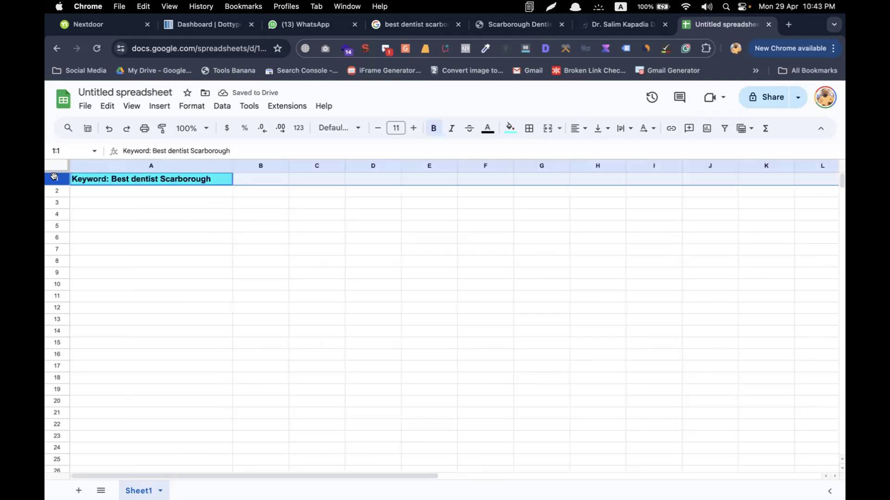
{"action": "left_click", "coordinate": [510, 128]}
{"action": "left_click", "coordinate": [568, 180]}
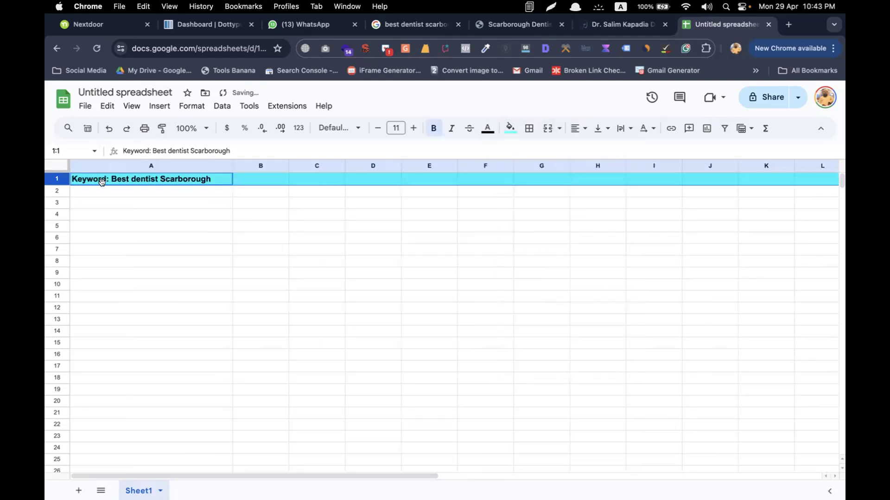
Enter "Comp 1: Dawson Dental" in cell B2, checking the name on the competitor's site, and widen column B to fit
{"action": "left_click", "coordinate": [106, 192]}
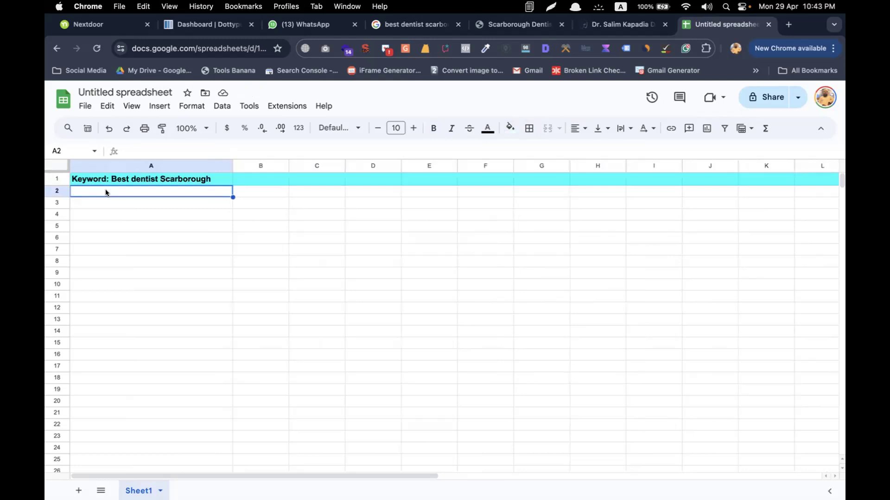
{"action": "left_click", "coordinate": [246, 194]}
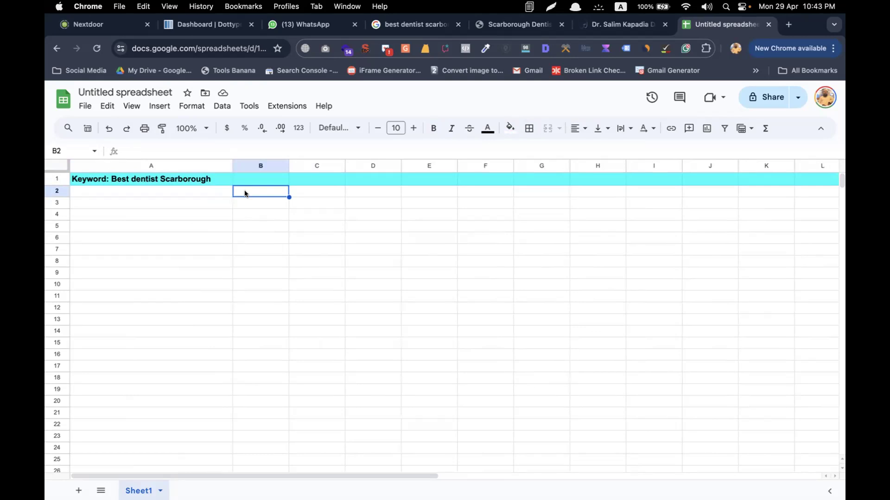
{"action": "type", "text": "Com"}
{"action": "type", "text": "p"}
{"action": "type", "text": ": 1"}
{"action": "key", "text": "BackSpace"}
{"action": "key", "text": "BackSpace"}
{"action": "key", "text": "BackSpace"}
{"action": "type", "text": "1:"}
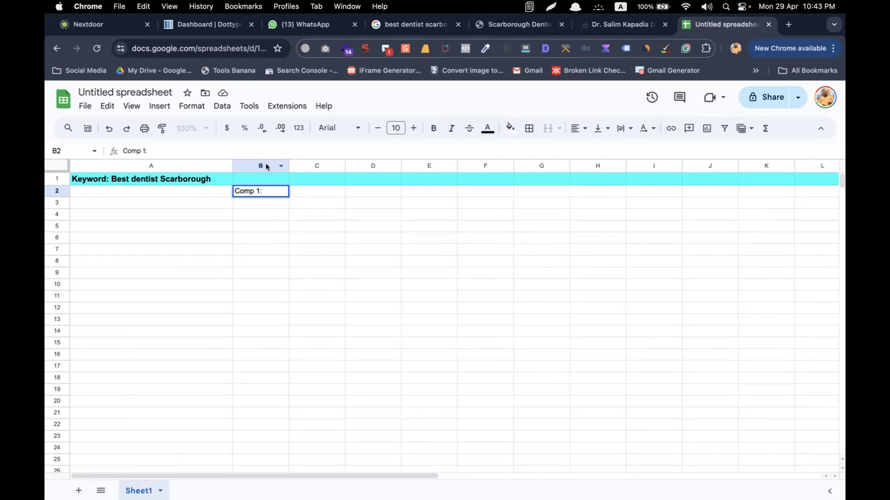
{"action": "left_click", "coordinate": [485, 27]}
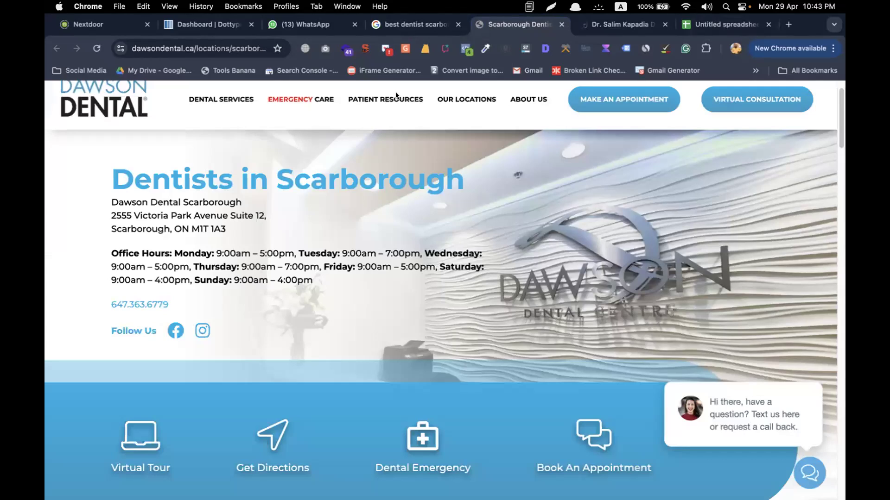
{"action": "left_click", "coordinate": [716, 24]}
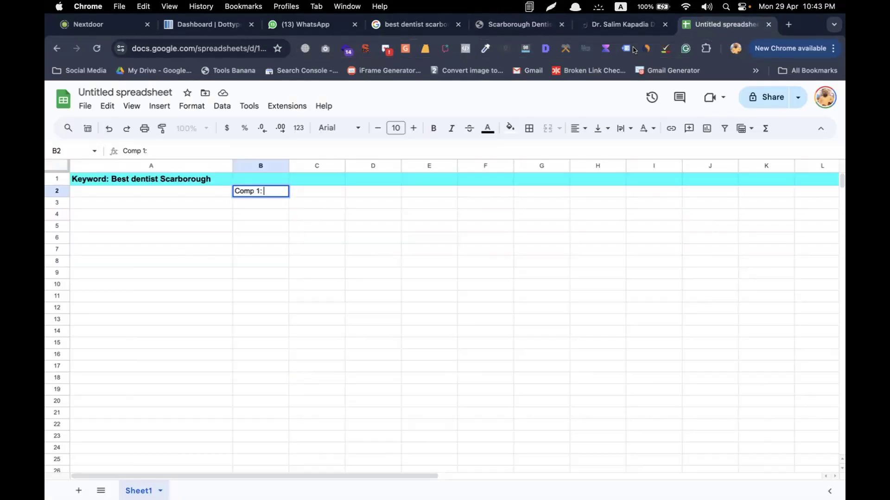
{"action": "type", "text": "Dawson Dental"}
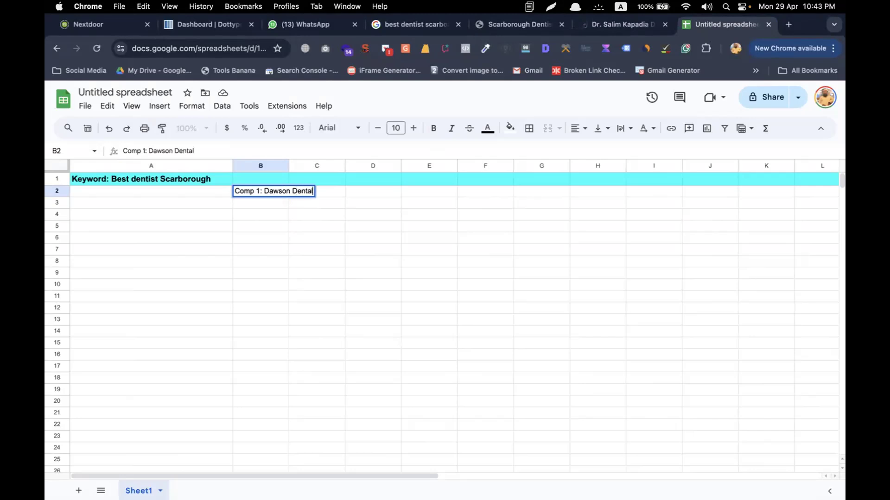
{"action": "key", "text": "Return"}
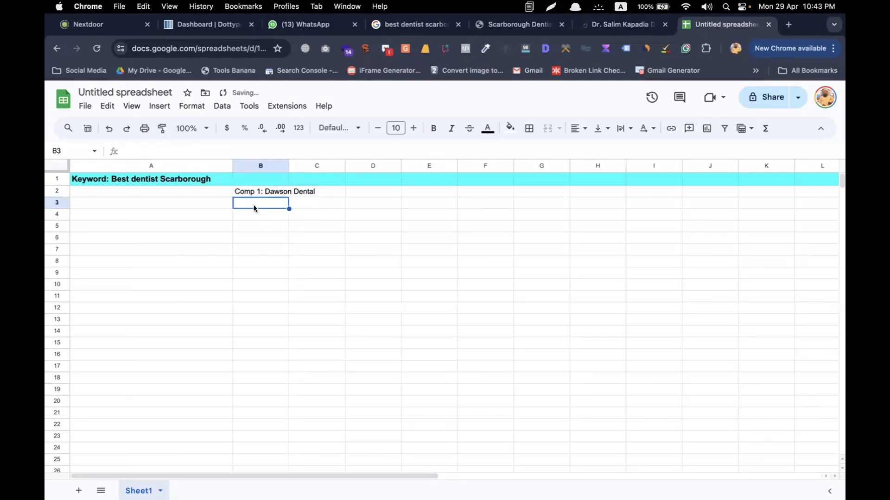
{"action": "left_click_drag", "start_coordinate": [286, 164], "coordinate": [348, 165]}
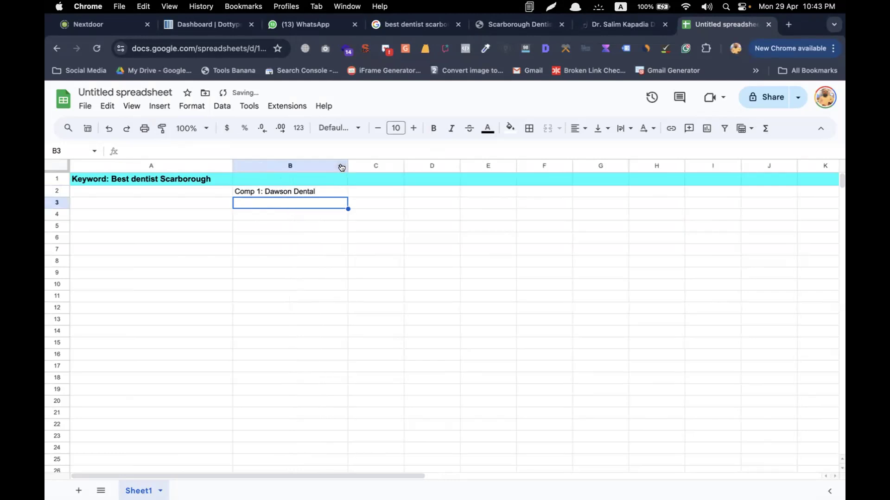
Enter "Comp 2: Salim Dental" in cell C2 and widen column C to fit
{"action": "left_click", "coordinate": [375, 192]}
{"action": "type", "text": "C"}
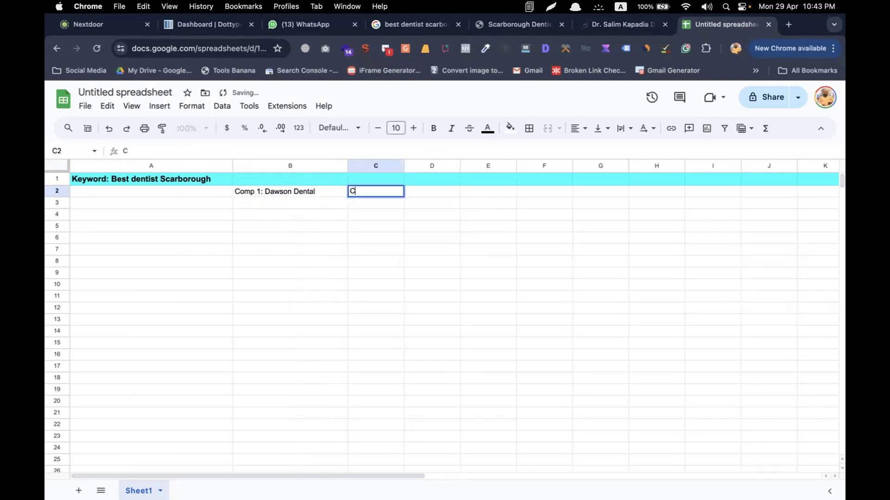
{"action": "type", "text": "omp 2:"}
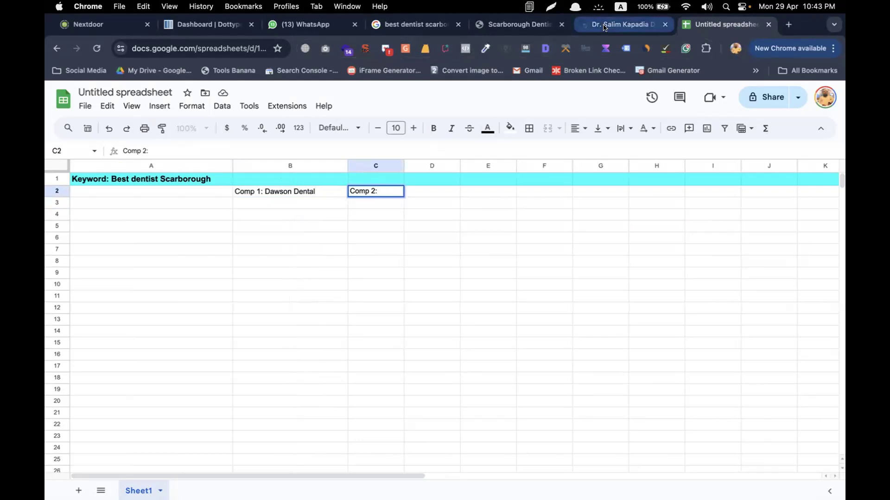
{"action": "type", "text": " Salim"}
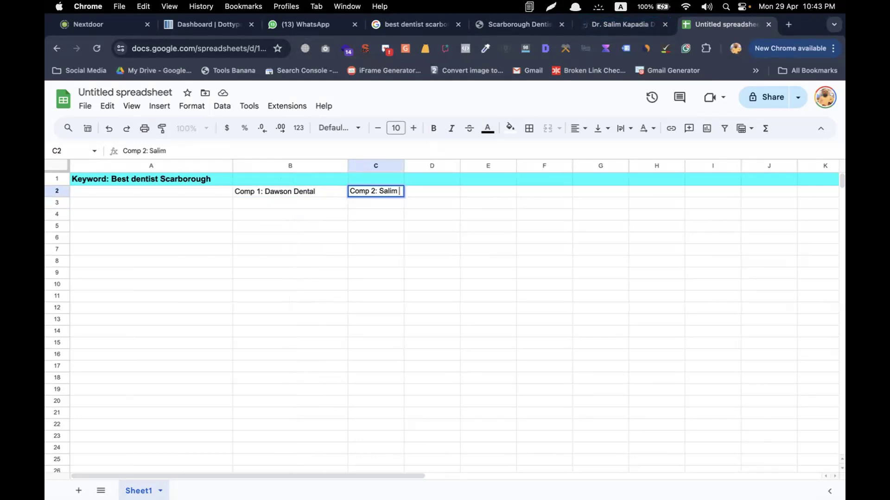
{"action": "type", "text": " Dental"}
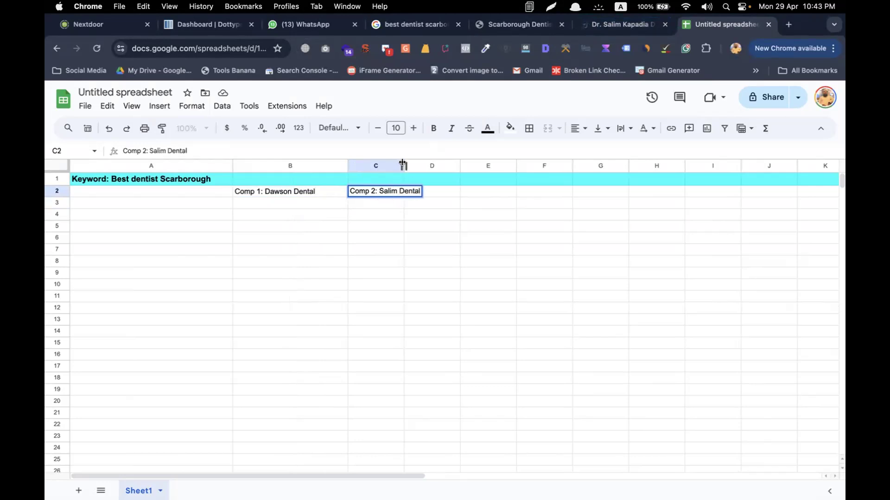
{"action": "left_click_drag", "start_coordinate": [402, 163], "coordinate": [434, 163]}
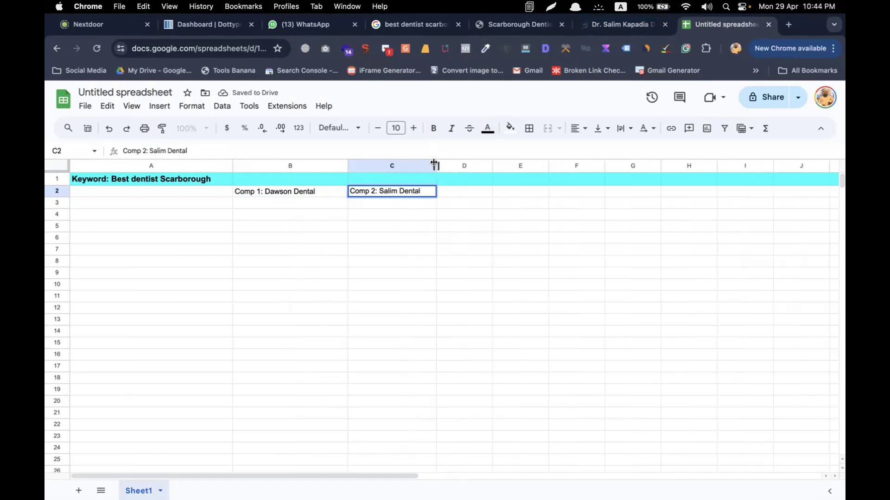
{"action": "left_click", "coordinate": [272, 202]}
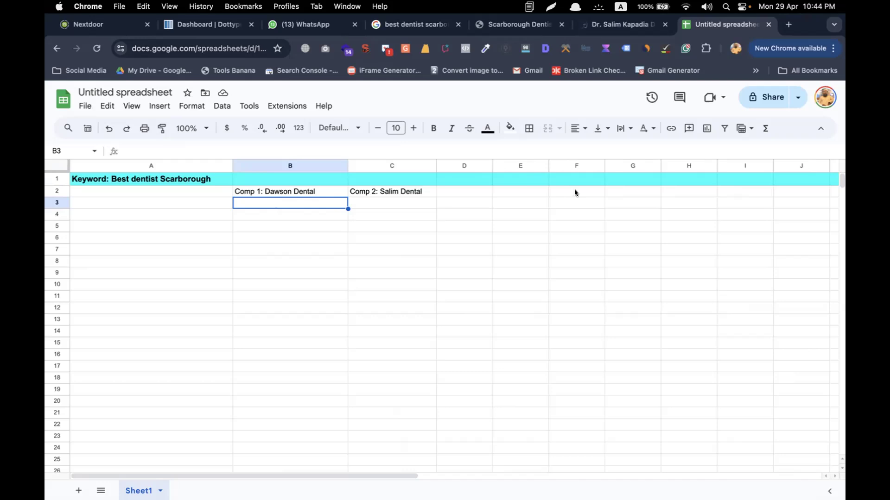
Move the second competitor's entry from cell C2 to B3, below the first competitor
{"action": "left_click", "coordinate": [389, 184]}
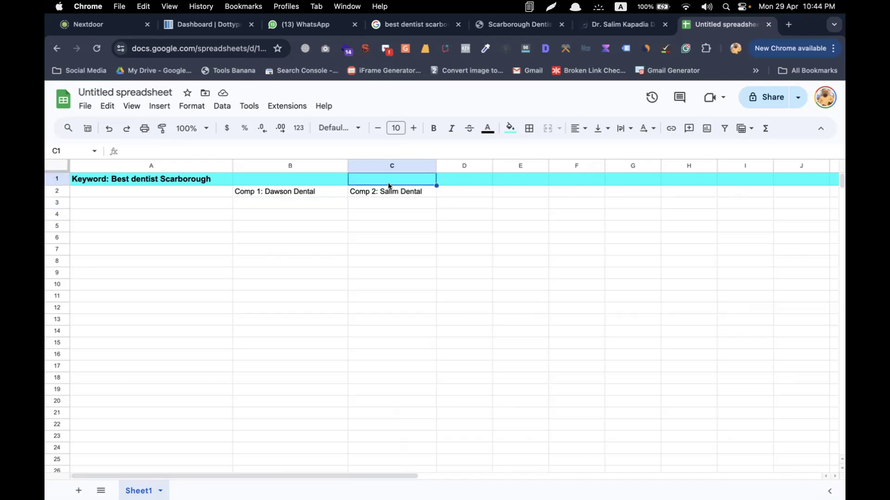
{"action": "left_click", "coordinate": [383, 193]}
{"action": "key", "text": "cmd+c"}
{"action": "left_click", "coordinate": [312, 202]}
{"action": "key", "text": "cmd+v"}
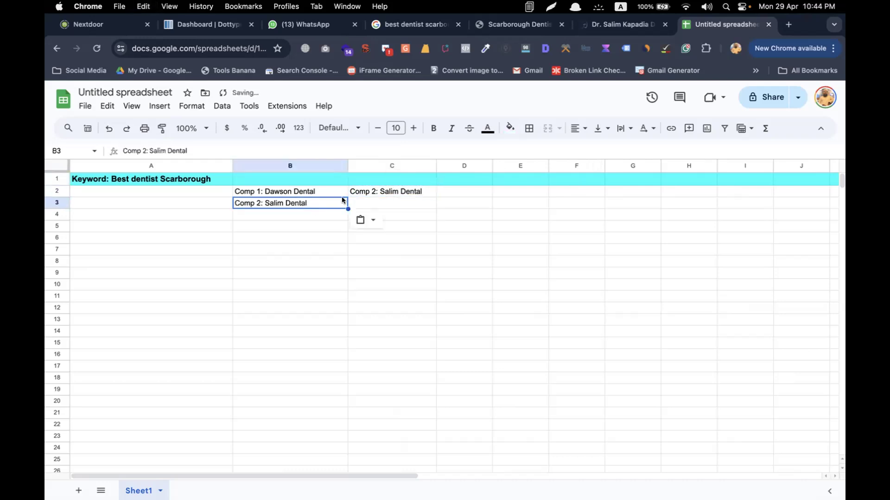
{"action": "left_click", "coordinate": [402, 191]}
{"action": "key", "text": "BackSpace"}
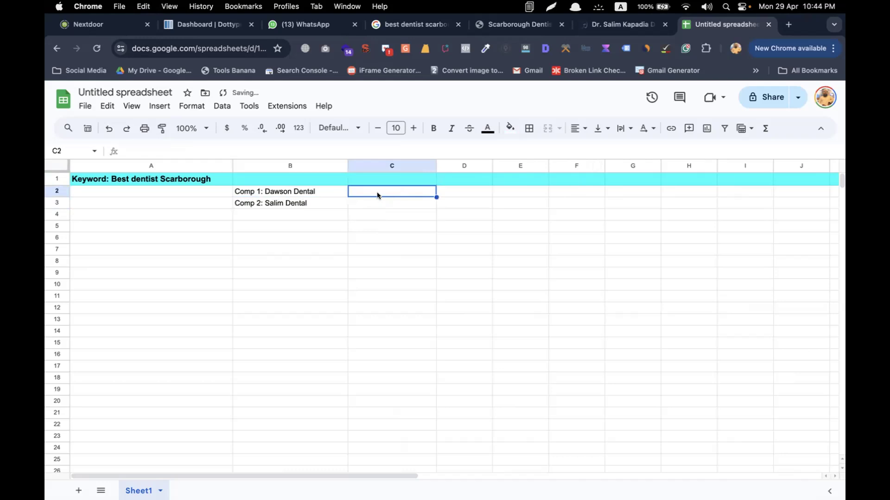
{"action": "left_click", "coordinate": [370, 203]}
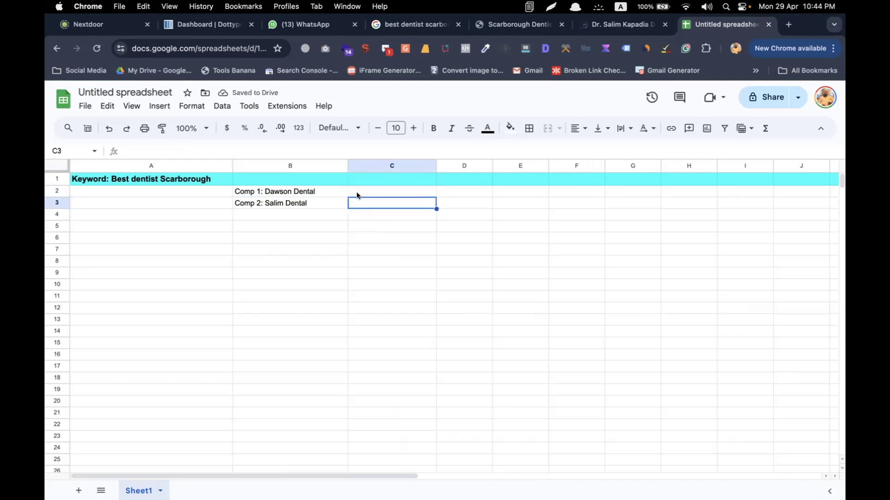
{"action": "left_click", "coordinate": [370, 194]}
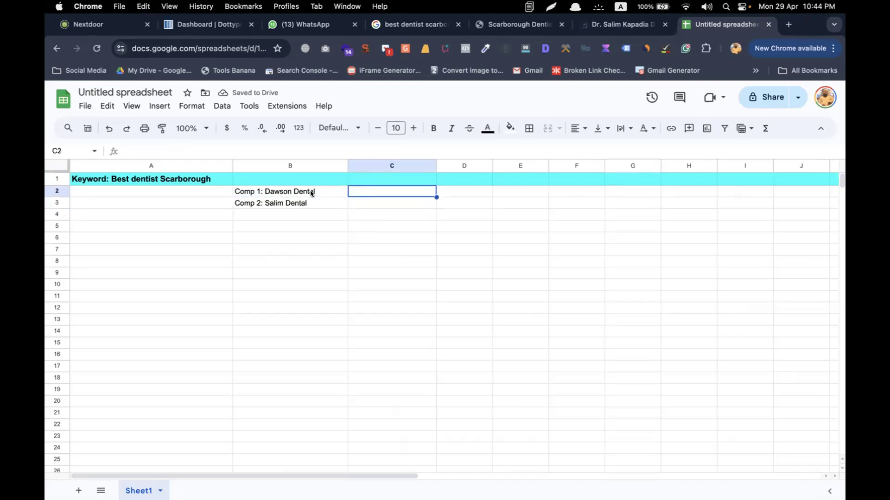
{"action": "double_click", "coordinate": [323, 189]}
{"action": "type", "text": "(www."}
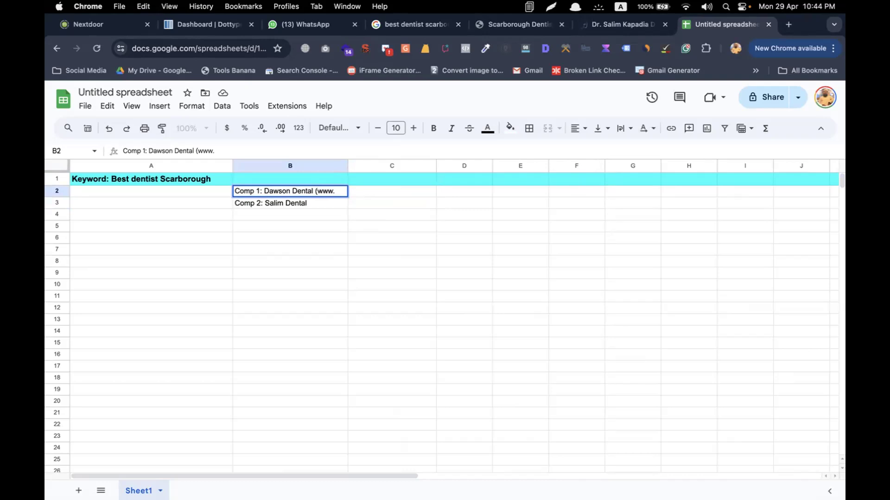
{"action": "type", "text": "aaaaa.com)"}
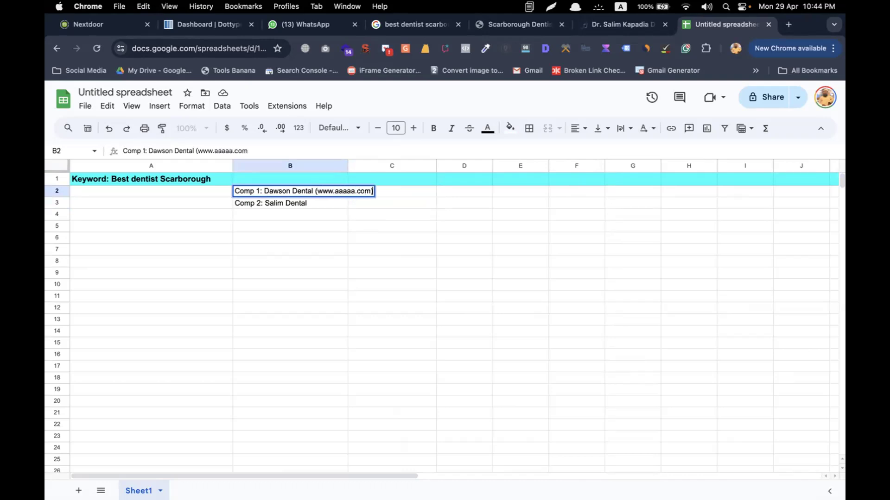
{"action": "left_click", "coordinate": [308, 203]}
{"action": "double_click", "coordinate": [308, 204]}
{"action": "type", "text": "9ww"}
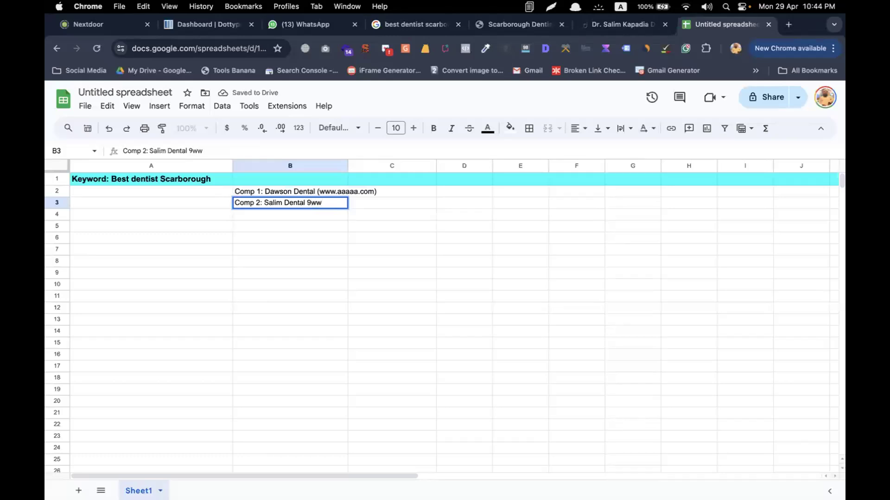
{"action": "key", "text": "BackSpace"}
{"action": "key", "text": "BackSpace"}
{"action": "key", "text": "BackSpace"}
{"action": "type", "text": "(www"}
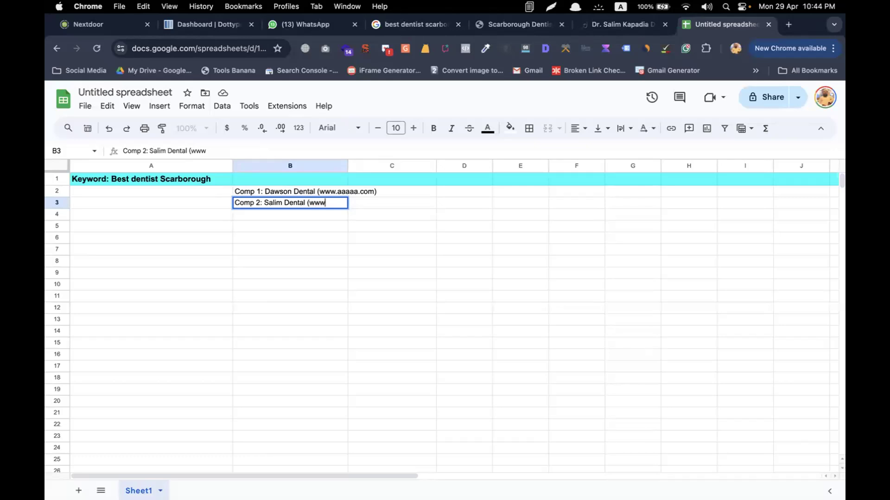
{"action": "type", "text": ".asdf.com)"}
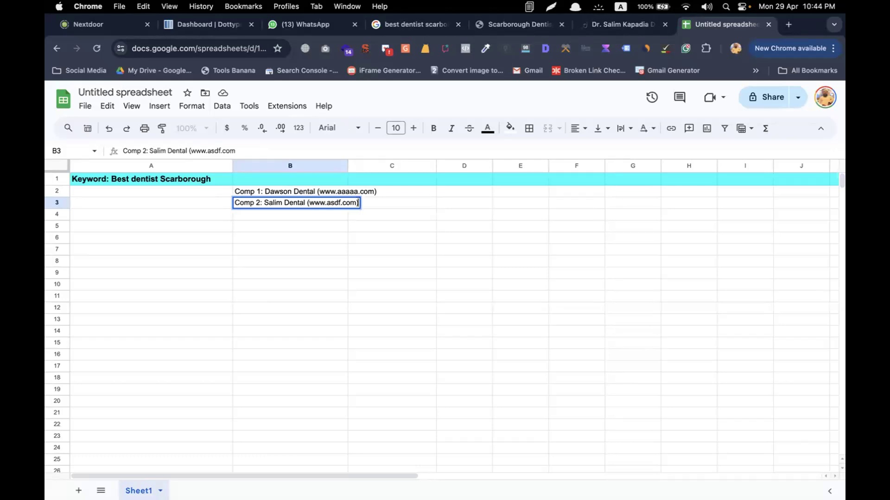
{"action": "key", "text": "Return"}
{"action": "left_click_drag", "start_coordinate": [345, 166], "coordinate": [376, 166]}
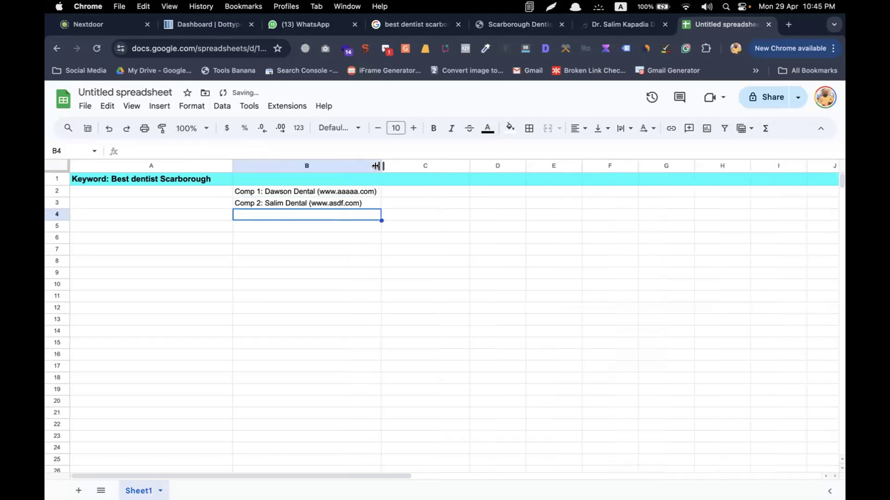
Enter the column header "Domain Age" in cell C1
{"action": "left_click", "coordinate": [395, 191]}
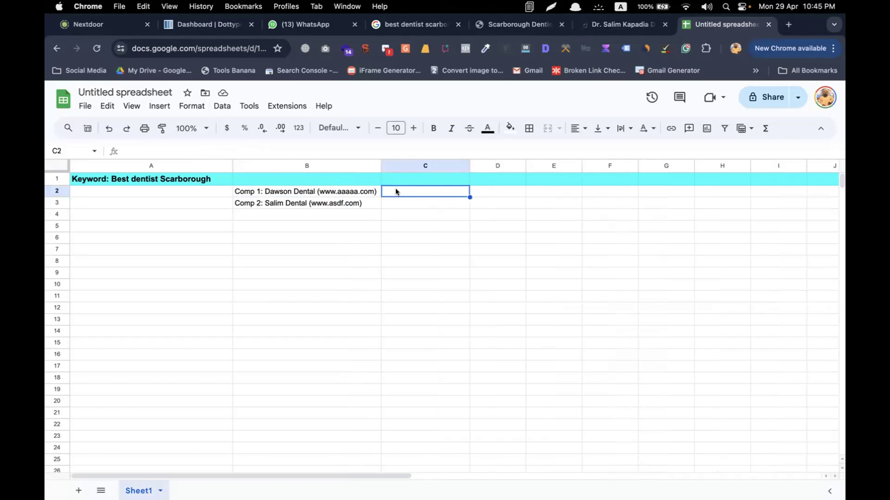
{"action": "left_click", "coordinate": [415, 179]}
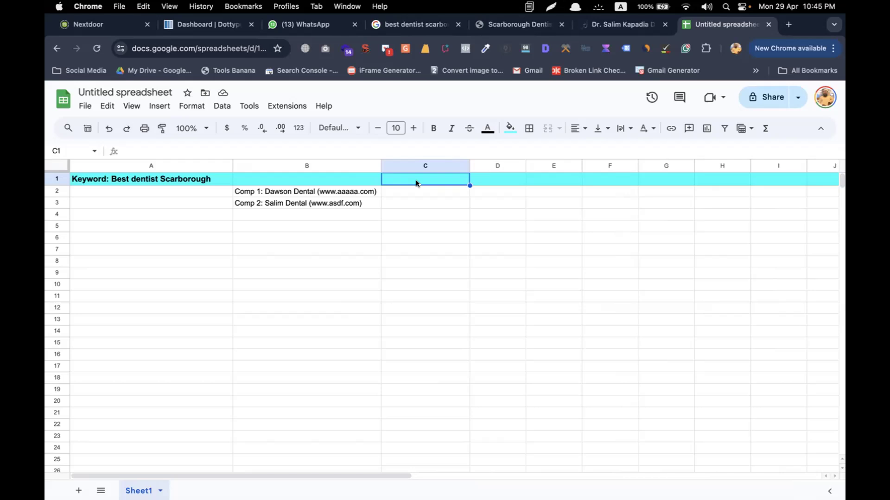
{"action": "type", "text": "Dom"}
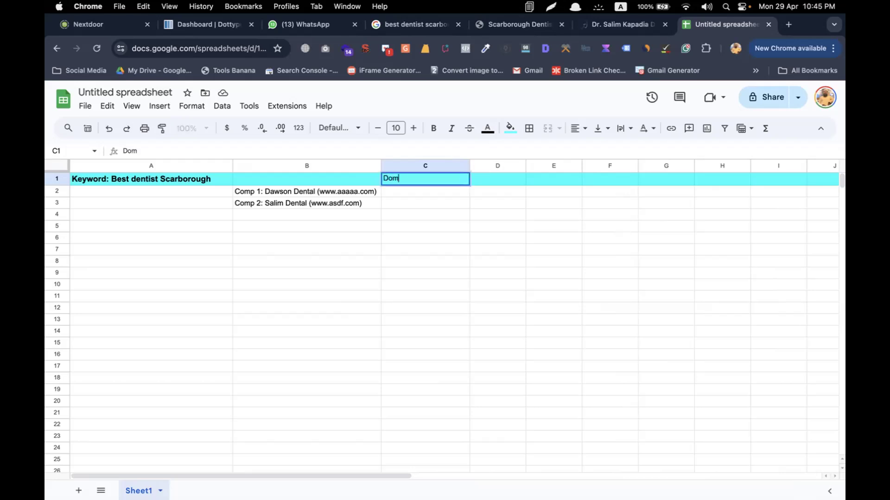
{"action": "type", "text": "ain Age"}
{"action": "key", "text": "Return"}
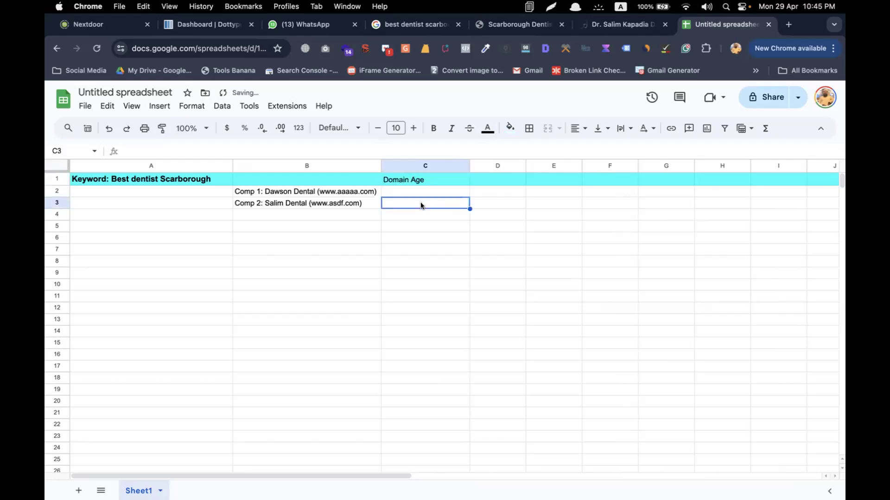
Centre-align the whole of column C and make the "Domain Age" header bold
{"action": "left_click", "coordinate": [431, 165]}
{"action": "left_click", "coordinate": [574, 127]}
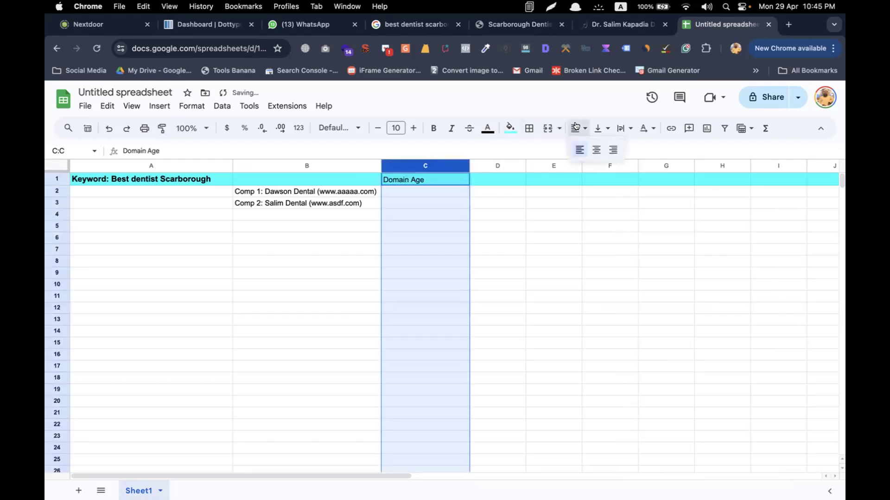
{"action": "left_click", "coordinate": [595, 148]}
{"action": "left_click", "coordinate": [414, 190]}
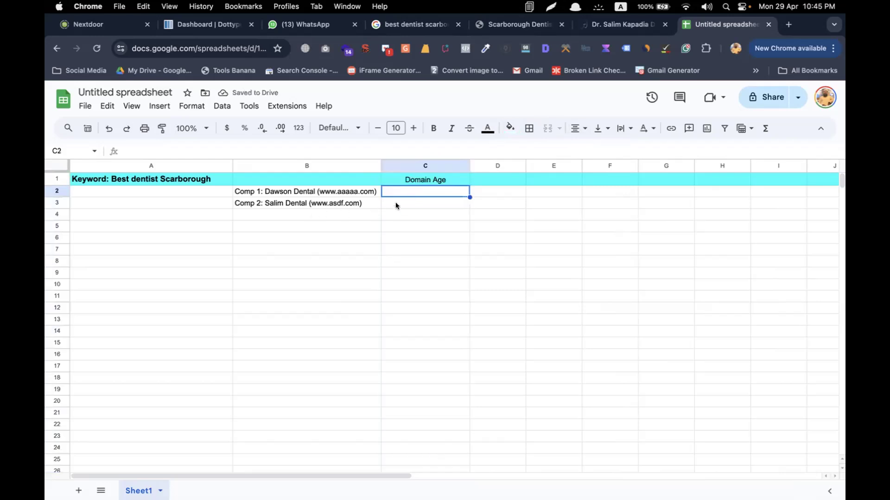
{"action": "left_click", "coordinate": [422, 180]}
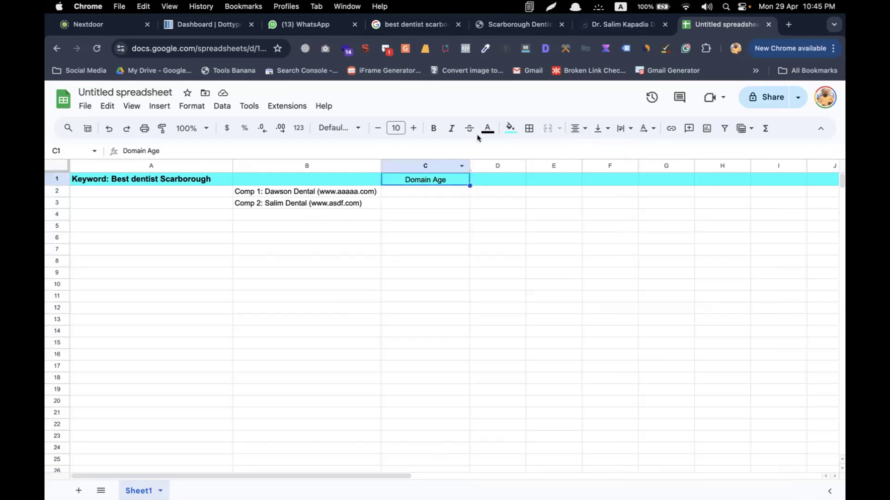
{"action": "left_click", "coordinate": [433, 128]}
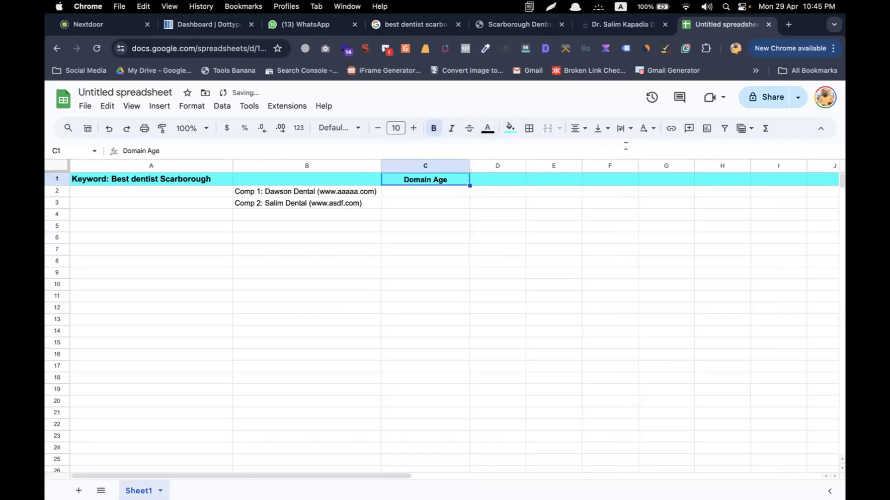
Look through the installed browser extensions for the Domain Age Checker
{"action": "left_click", "coordinate": [706, 49]}
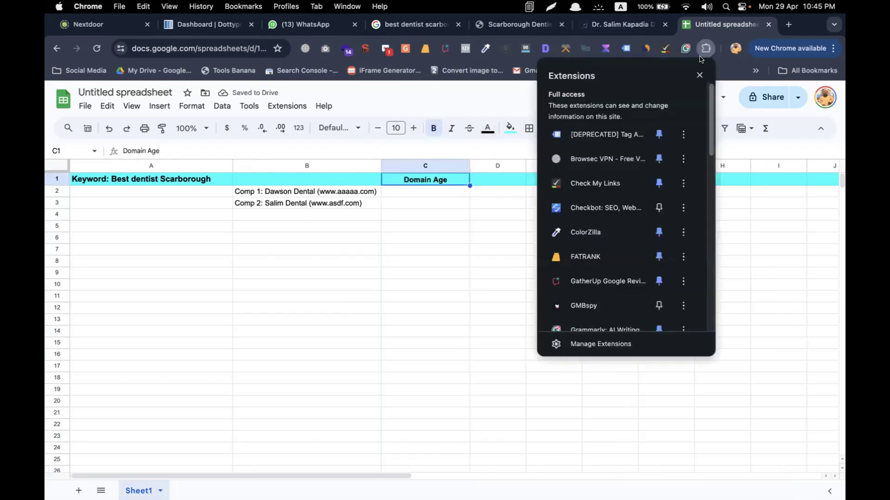
{"action": "scroll", "coordinate": [596, 208], "scroll_direction": "down", "scroll_amount": 2}
{"action": "scroll", "coordinate": [597, 208], "scroll_direction": "down", "scroll_amount": 5}
{"action": "scroll", "coordinate": [596, 208], "scroll_direction": "down", "scroll_amount": 5}
{"action": "scroll", "coordinate": [597, 208], "scroll_direction": "down", "scroll_amount": 5}
{"action": "scroll", "coordinate": [596, 209], "scroll_direction": "down", "scroll_amount": 2}
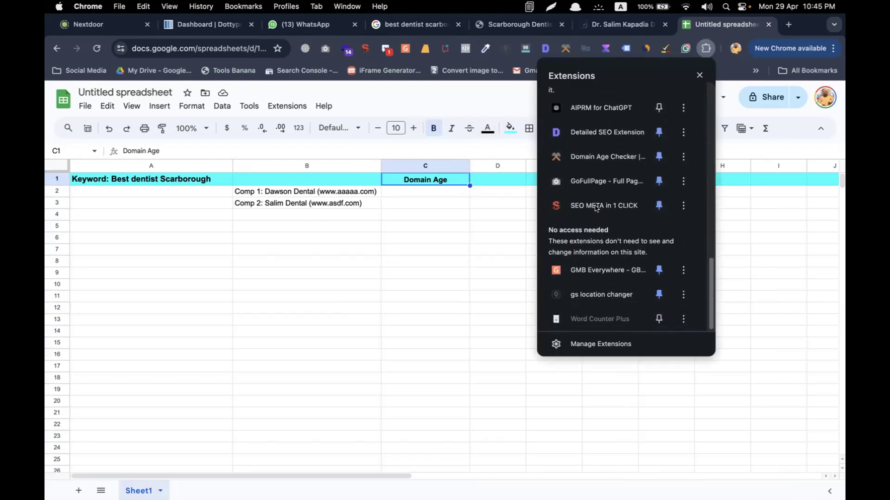
{"action": "scroll", "coordinate": [596, 208], "scroll_direction": "up", "scroll_amount": 2}
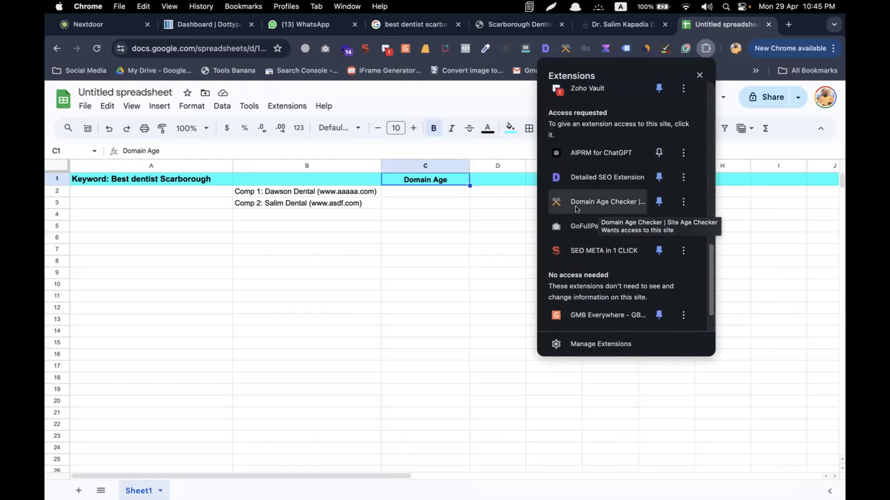
{"action": "scroll", "coordinate": [583, 176], "scroll_direction": "up", "scroll_amount": 1}
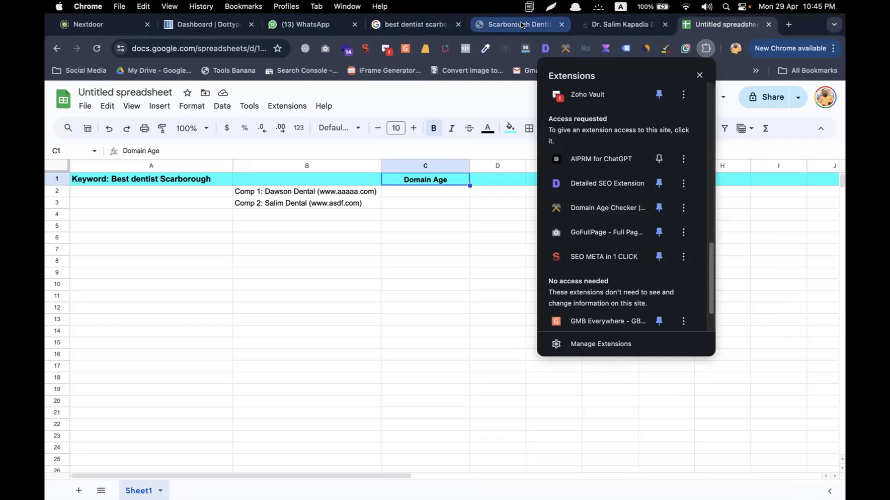
Check the Dawson Dental site's age with Domain Age Checker and copy "17 years, 106 days" into cell C2 of the spreadsheet
{"action": "left_click", "coordinate": [522, 26]}
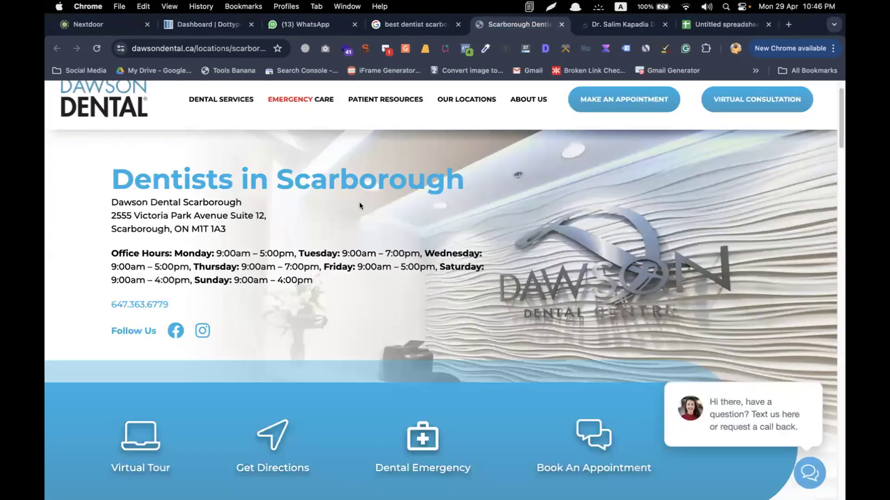
{"action": "left_click", "coordinate": [562, 49]}
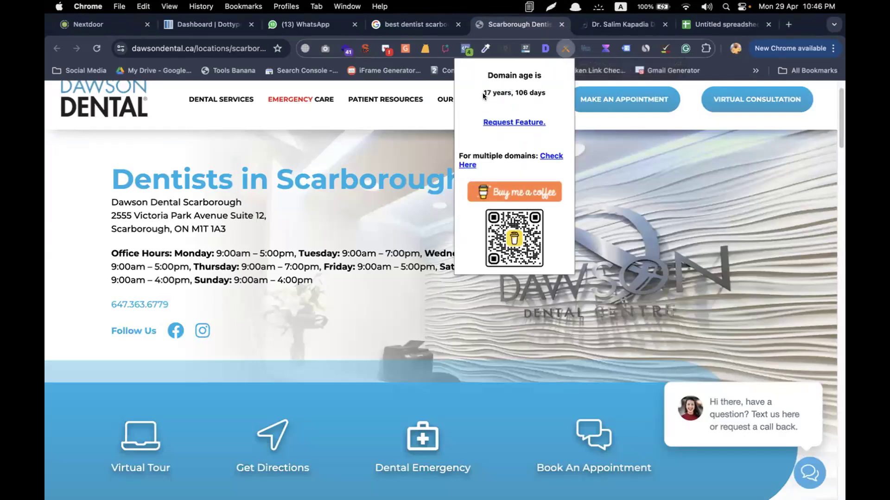
{"action": "left_click_drag", "start_coordinate": [481, 92], "coordinate": [541, 88]}
{"action": "key", "text": "super+c"}
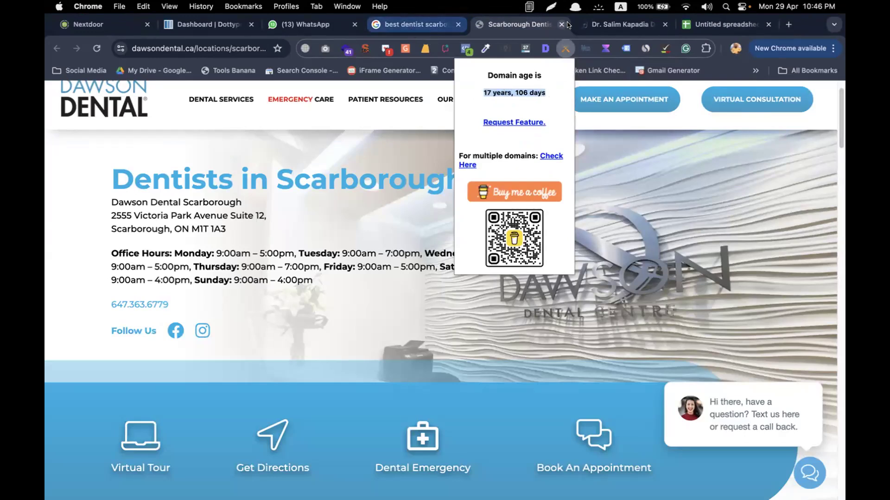
{"action": "left_click", "coordinate": [698, 23]}
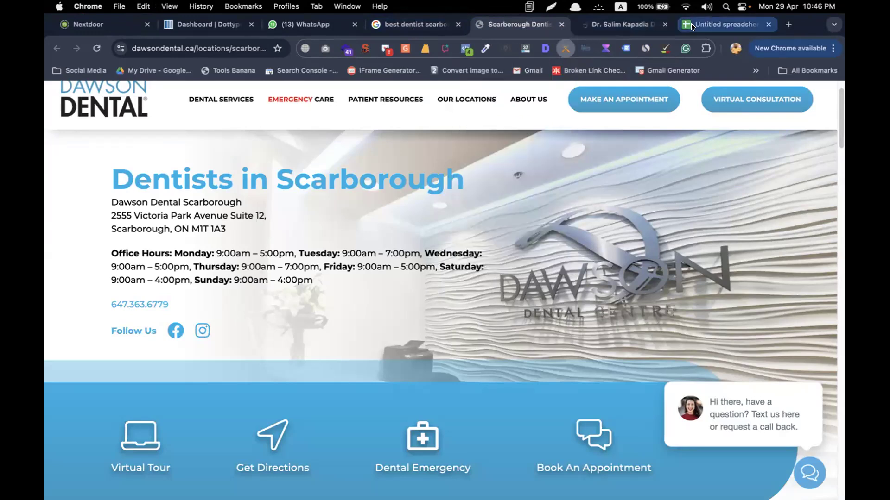
{"action": "left_click", "coordinate": [410, 192]}
{"action": "double_click", "coordinate": [410, 190]}
{"action": "key", "text": "super+v"}
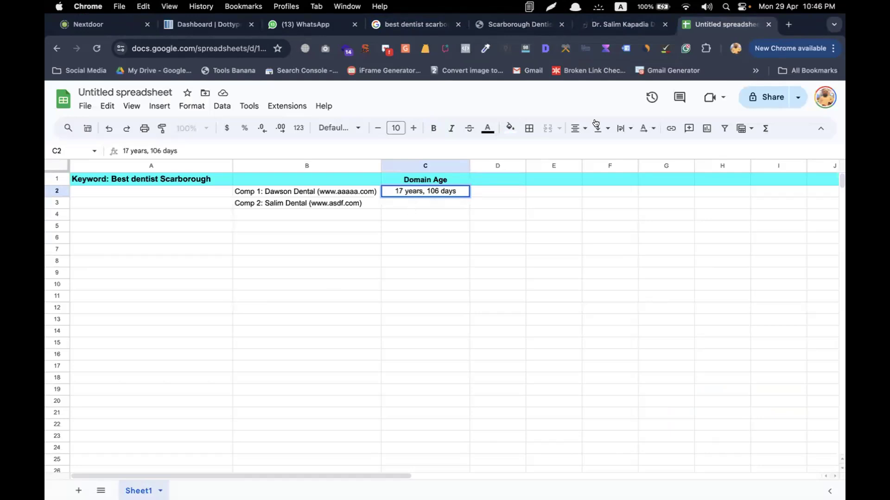
Copy the second competitor's domain age, "7 years, 324 days", from Domain Age Checker into cell C3 and remove its bold formatting
{"action": "left_click", "coordinate": [581, 26]}
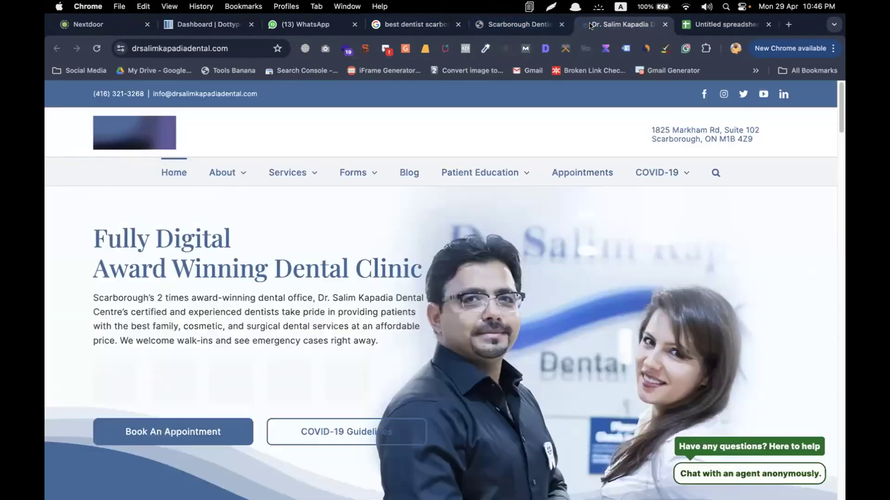
{"action": "left_click", "coordinate": [565, 48]}
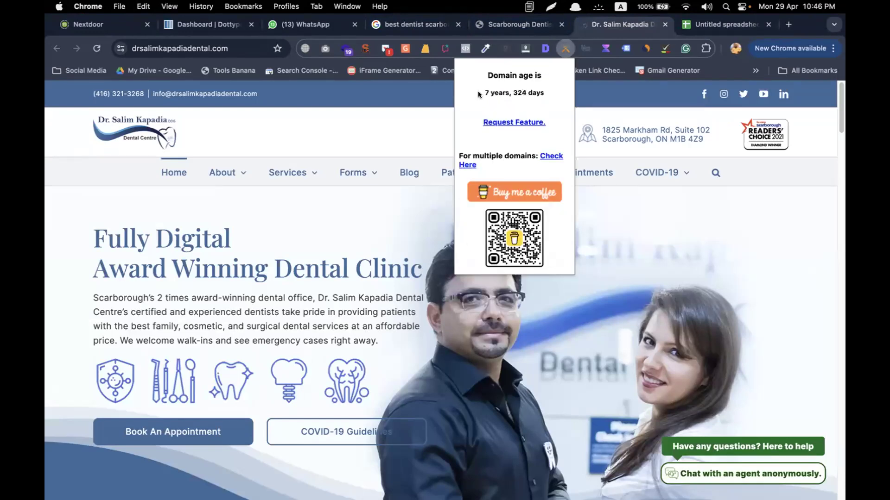
{"action": "left_click_drag", "start_coordinate": [482, 92], "coordinate": [541, 93]}
{"action": "left_click", "coordinate": [723, 24]}
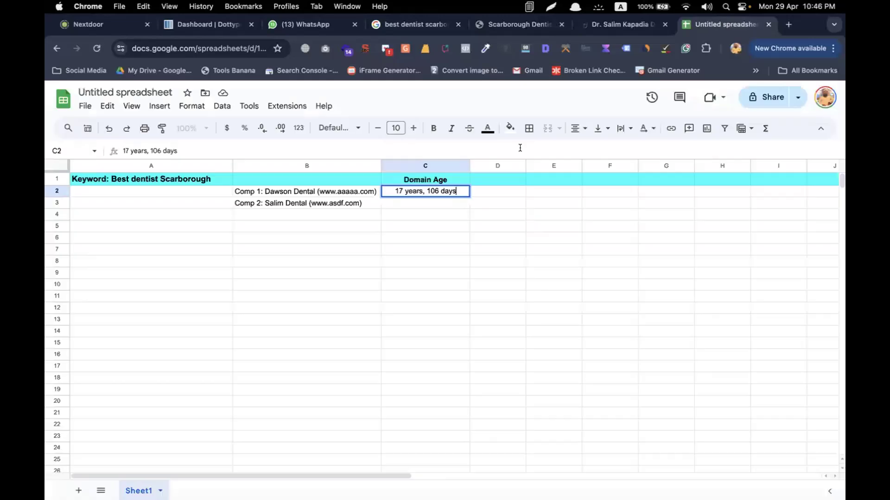
{"action": "left_click", "coordinate": [424, 205]}
{"action": "key", "text": "super+v"}
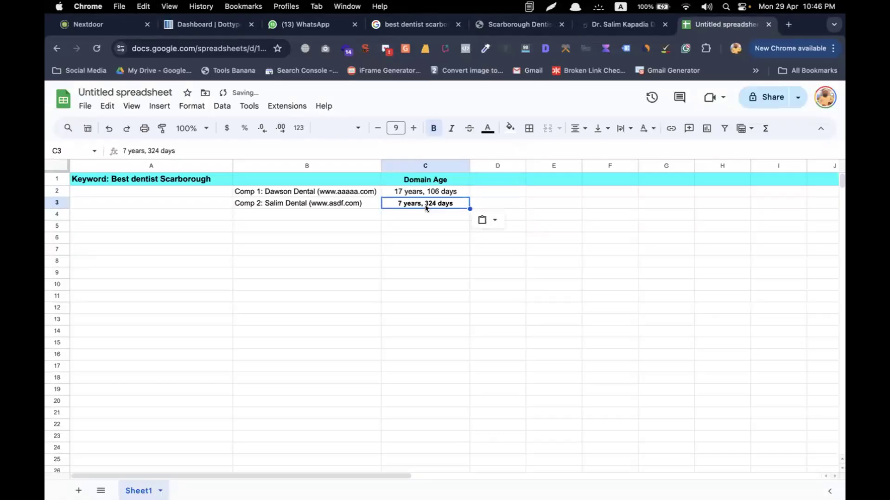
{"action": "key", "text": "super+b"}
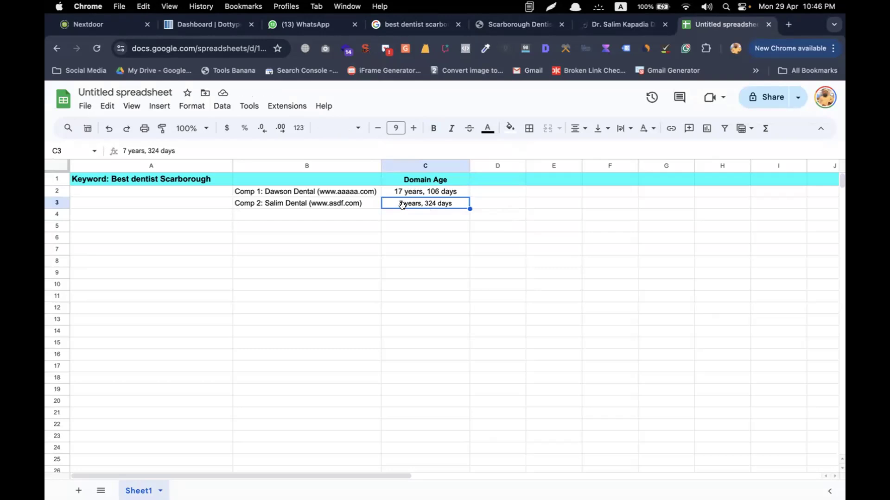
Review the map listings and organic results of the Google search for "best dentist scarborough"
{"action": "left_click", "coordinate": [416, 24]}
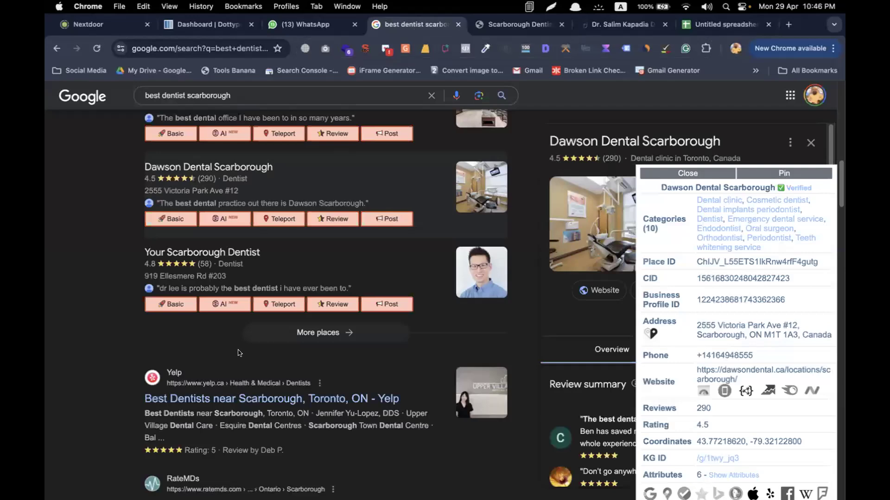
{"action": "scroll", "coordinate": [239, 353], "scroll_direction": "down", "scroll_amount": 5}
{"action": "scroll", "coordinate": [249, 169], "scroll_direction": "up", "scroll_amount": 3}
{"action": "scroll", "coordinate": [250, 169], "scroll_direction": "up", "scroll_amount": 5}
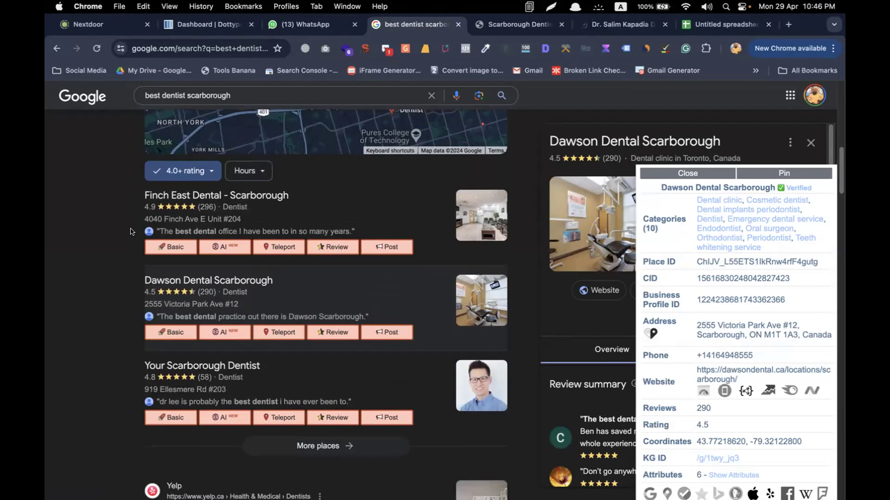
{"action": "scroll", "coordinate": [66, 402], "scroll_direction": "down", "scroll_amount": 1}
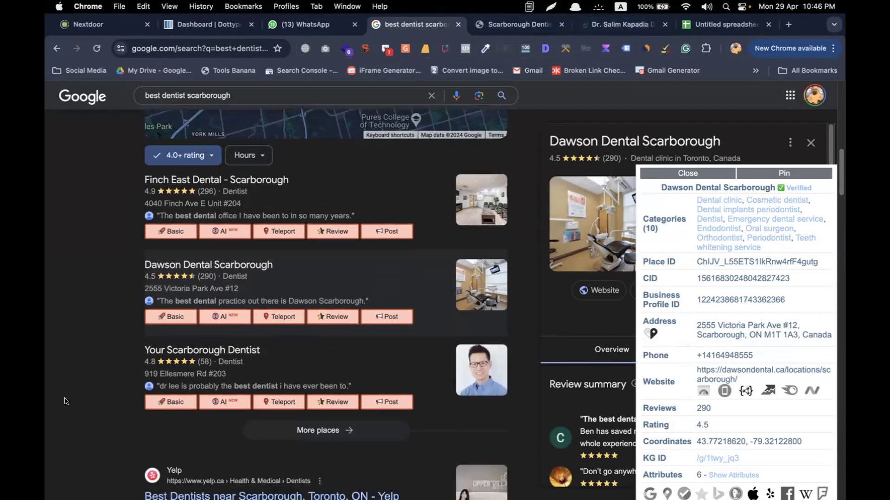
{"action": "scroll", "coordinate": [66, 402], "scroll_direction": "down", "scroll_amount": 10}
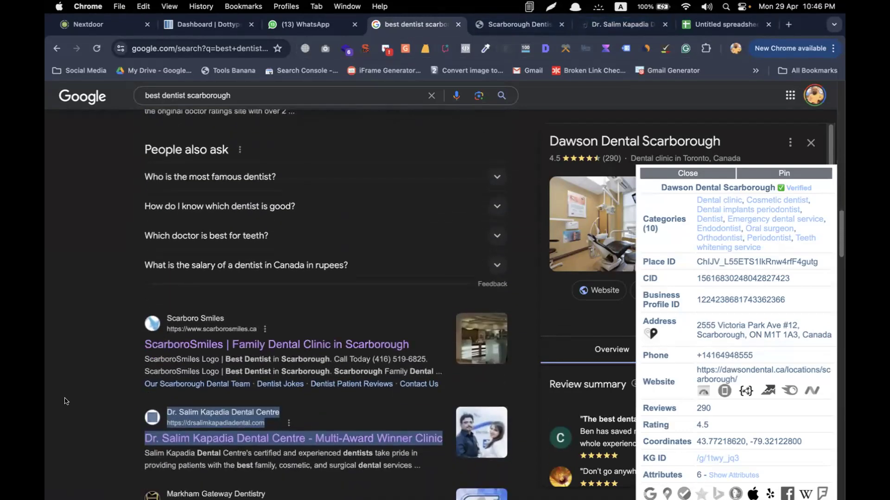
{"action": "scroll", "coordinate": [66, 401], "scroll_direction": "down", "scroll_amount": 1}
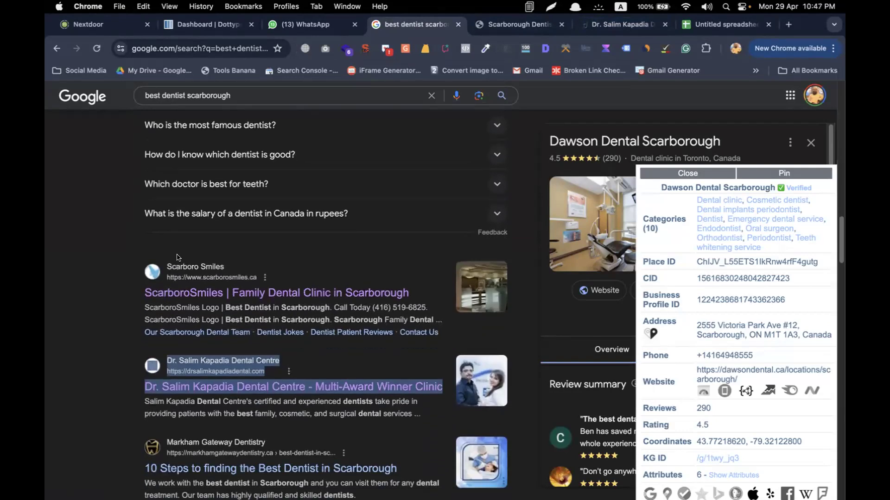
Review the remaining organic results, the two competitor websites, and the domain ages recorded in the spreadsheet
{"action": "scroll", "coordinate": [178, 258], "scroll_direction": "down", "scroll_amount": 6}
{"action": "scroll", "coordinate": [178, 257], "scroll_direction": "down", "scroll_amount": 1}
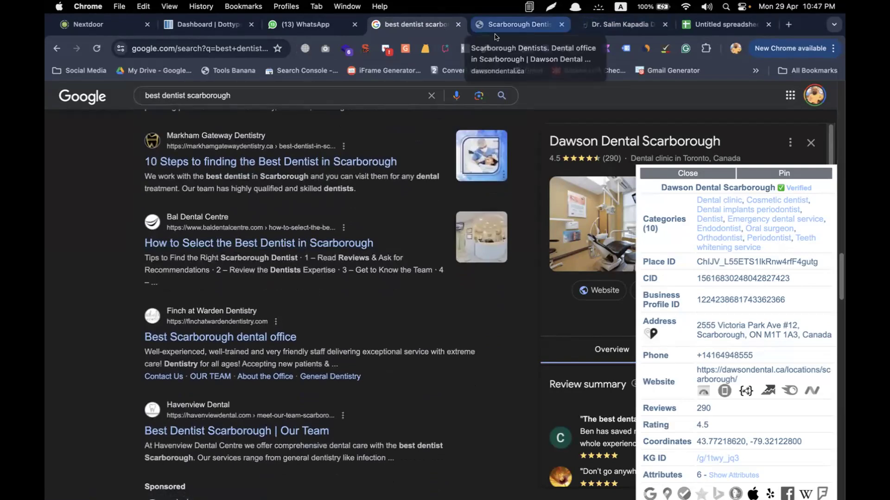
{"action": "left_click", "coordinate": [558, 30]}
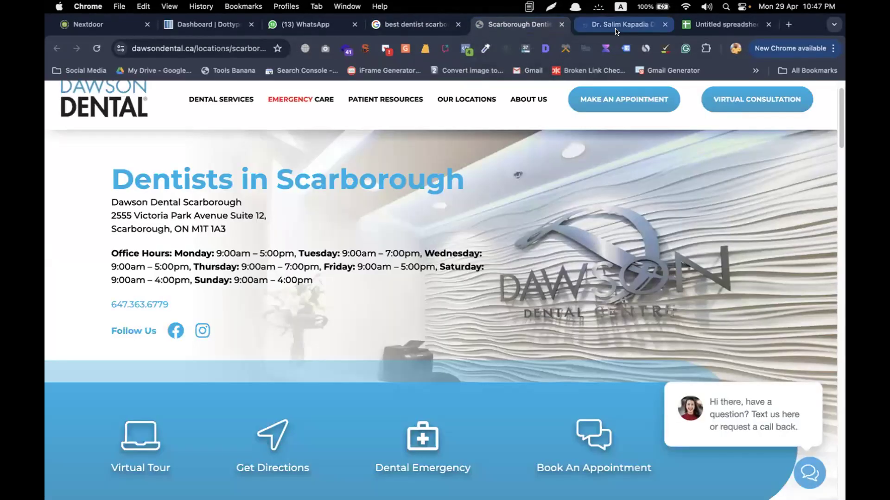
{"action": "left_click", "coordinate": [616, 28]}
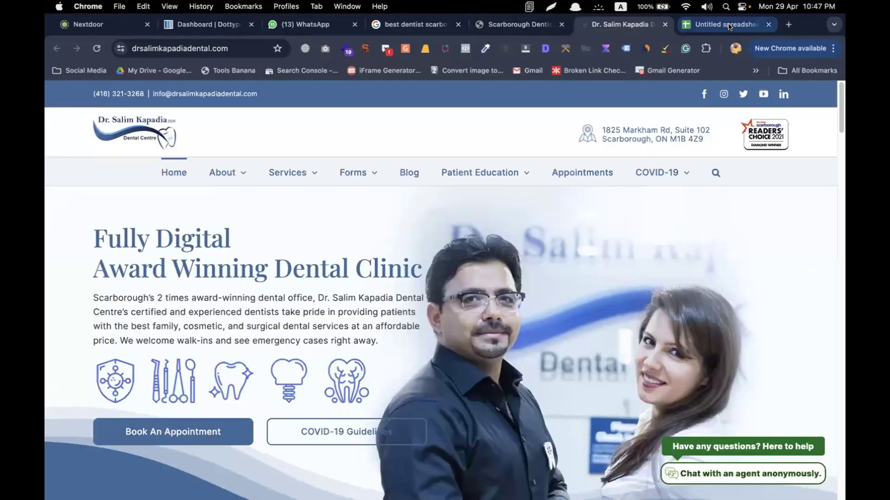
{"action": "left_click", "coordinate": [723, 25]}
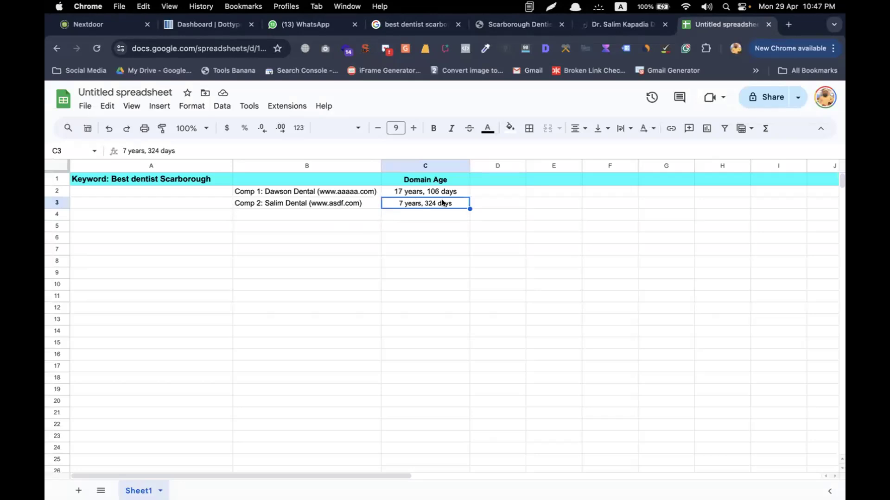
{"action": "left_click", "coordinate": [479, 194]}
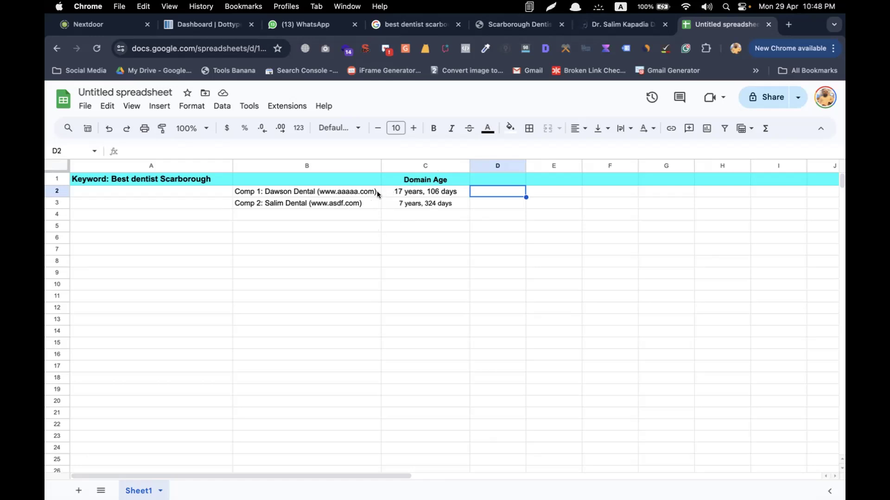
{"action": "left_click", "coordinate": [404, 188]}
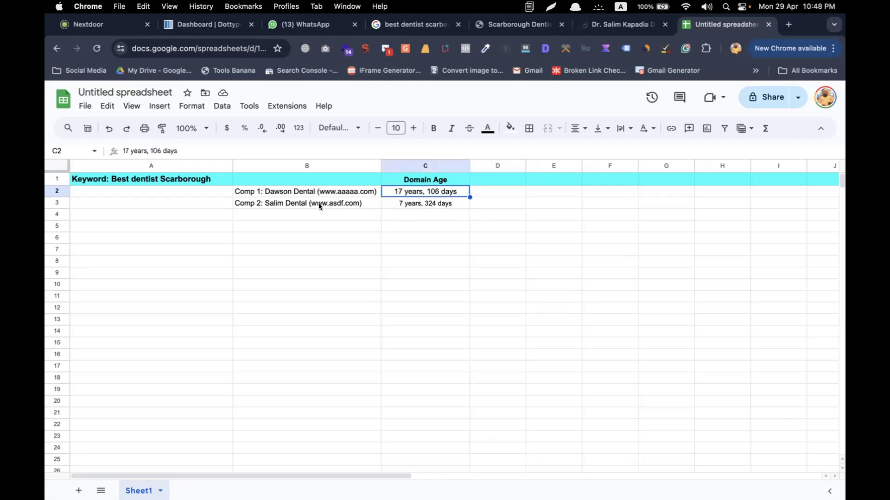
{"action": "left_click", "coordinate": [412, 202]}
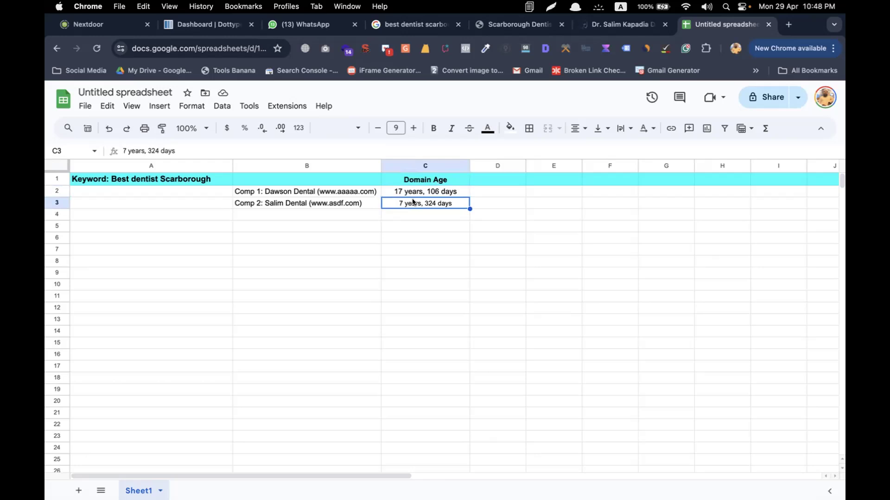
Enter the column header "Content Length in homepage" in cell D1 of the spreadsheet
{"action": "left_click", "coordinate": [484, 180]}
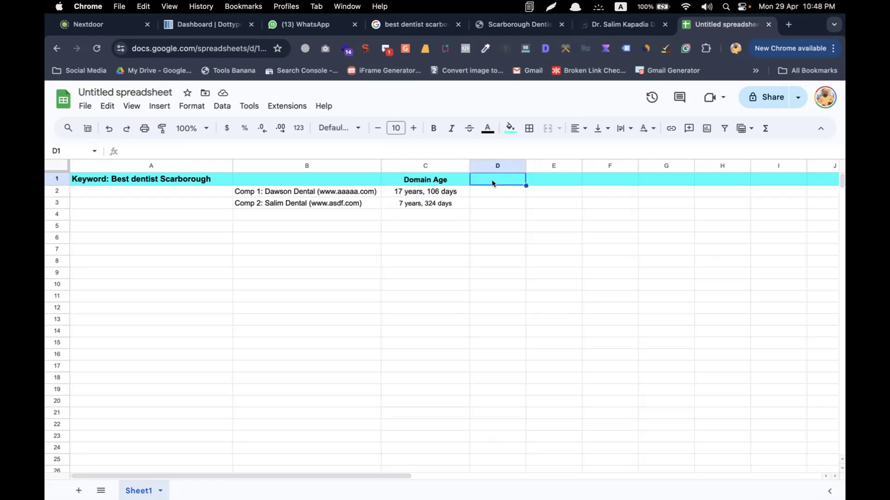
{"action": "type", "text": "on"}
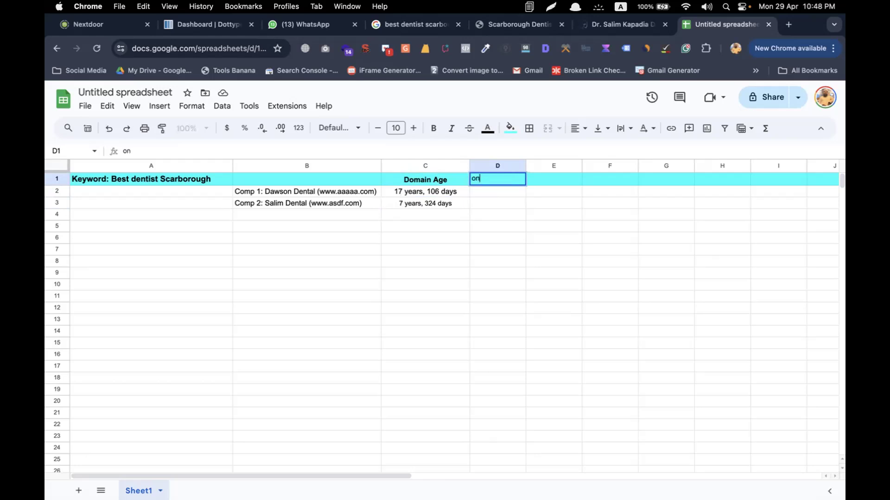
{"action": "type", "text": "tent"}
{"action": "key", "text": "BackSpace"}
{"action": "key", "text": "BackSpace"}
{"action": "key", "text": "BackSpace"}
{"action": "key", "text": "BackSpace"}
{"action": "key", "text": "BackSpace"}
{"action": "key", "text": "BackSpace"}
{"action": "type", "text": "Content Lent"}
{"action": "key", "text": "BackSpace"}
{"action": "type", "text": "gth"}
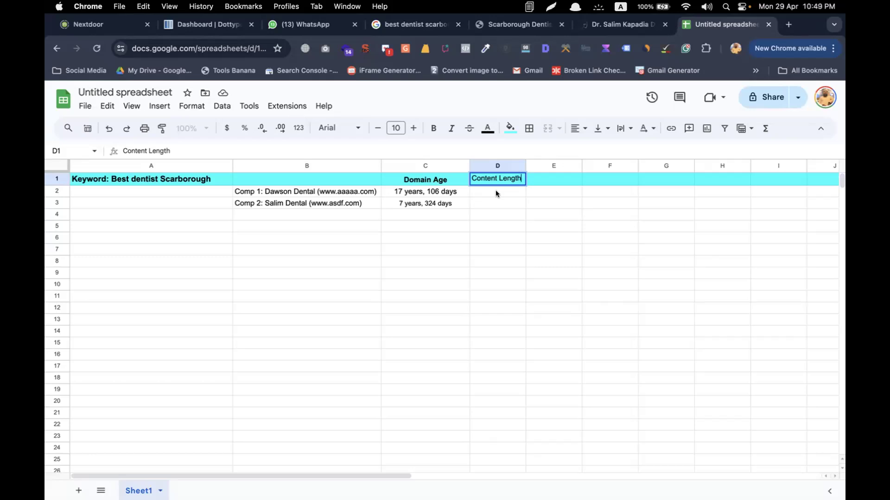
{"action": "type", "text": " in home"}
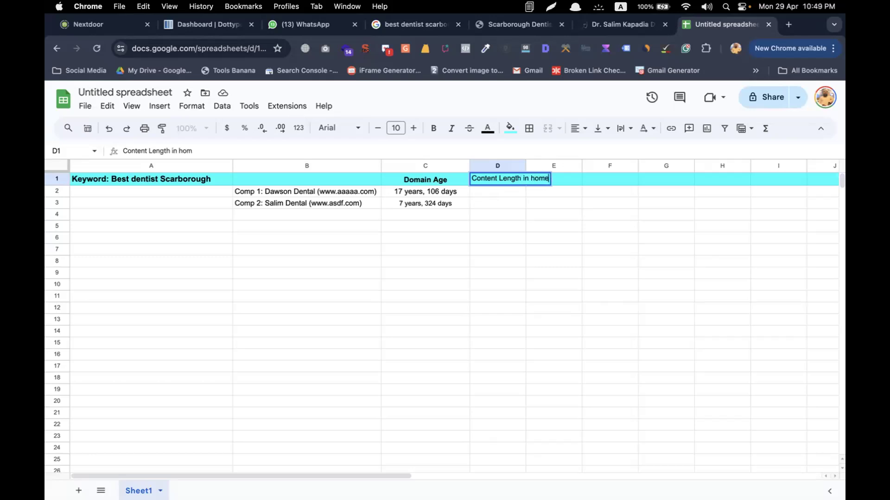
{"action": "key", "text": "BackSpace"}
{"action": "type", "text": "epage"}
{"action": "left_click", "coordinate": [479, 191]}
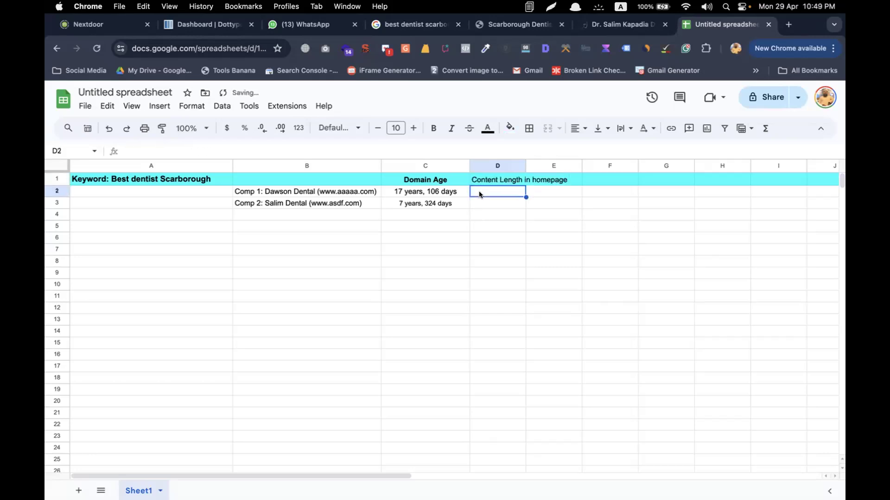
Make the header in D1 bold at font size 11 and widen column D to fit its text
{"action": "left_click_drag", "start_coordinate": [523, 164], "coordinate": [567, 165]}
{"action": "left_click", "coordinate": [535, 179]}
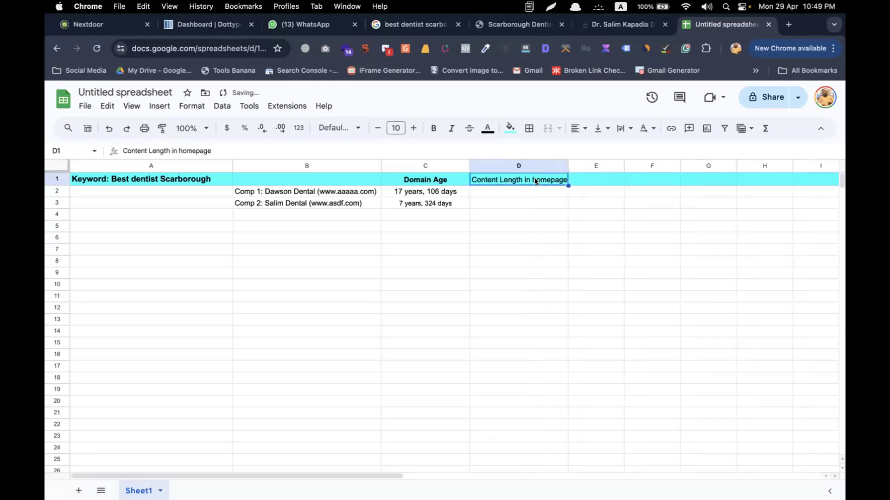
{"action": "left_click", "coordinate": [433, 128]}
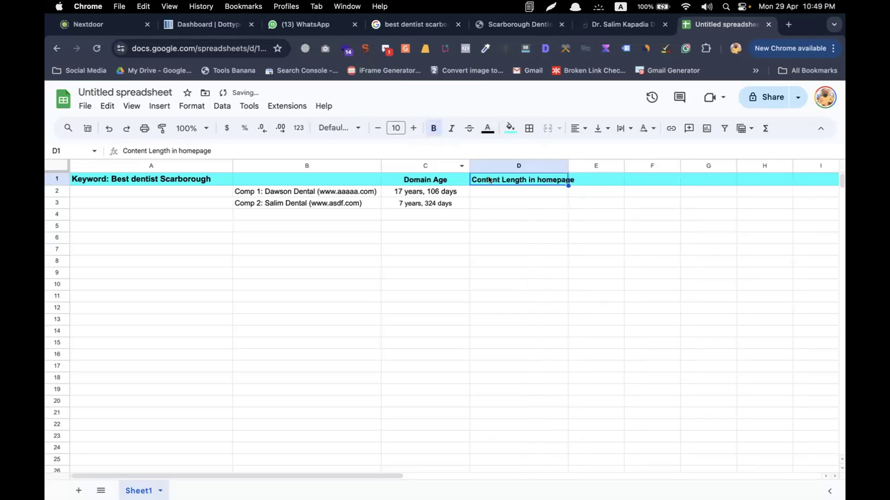
{"action": "left_click_drag", "start_coordinate": [568, 165], "coordinate": [579, 162]}
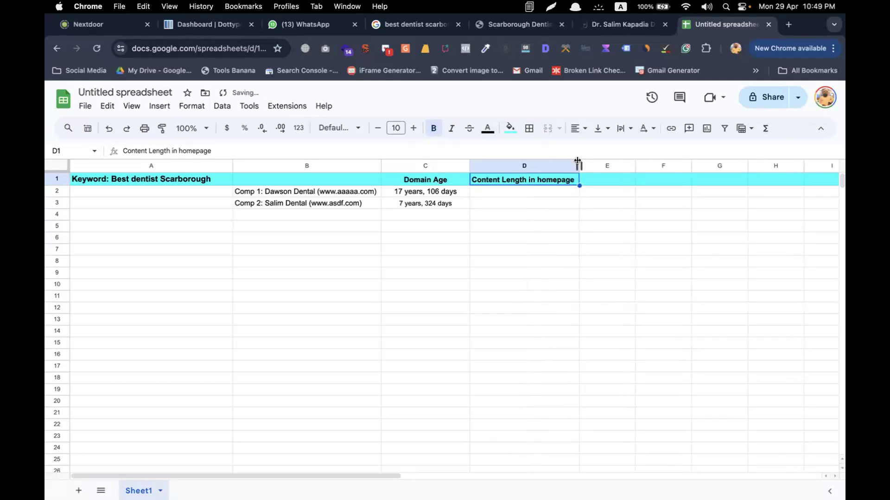
{"action": "left_click", "coordinate": [413, 128]}
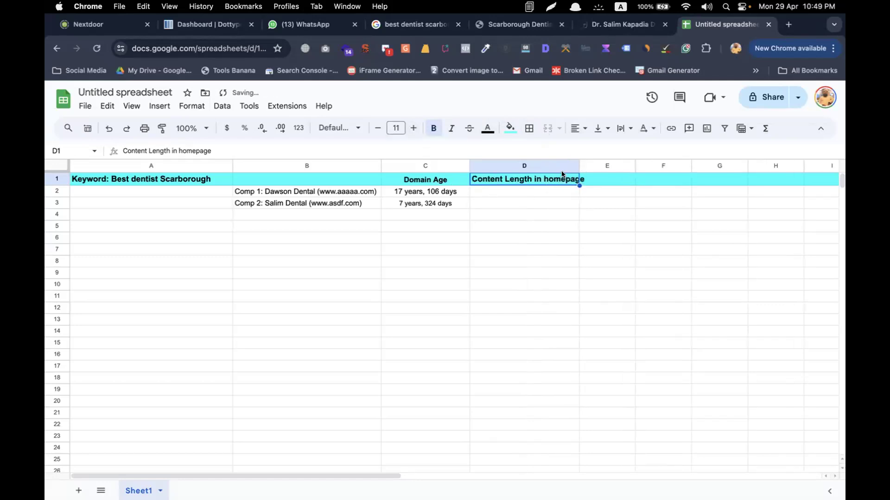
{"action": "left_click_drag", "start_coordinate": [577, 165], "coordinate": [584, 165]}
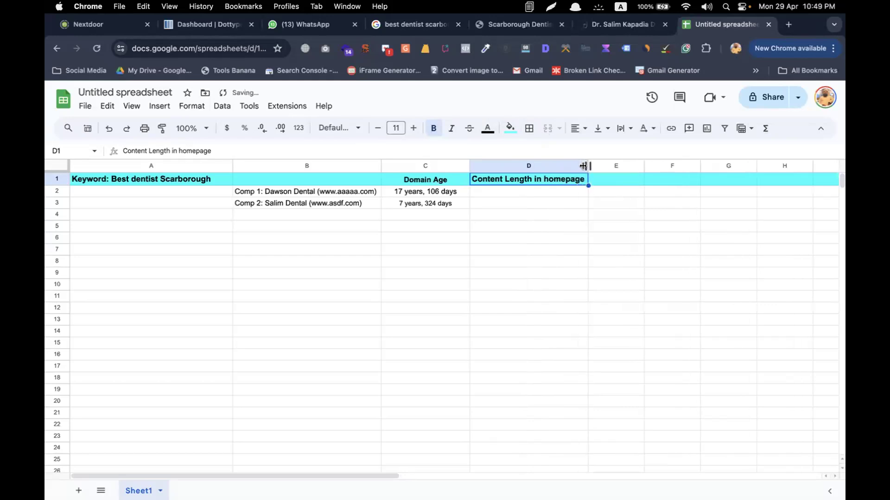
{"action": "left_click", "coordinate": [514, 187]}
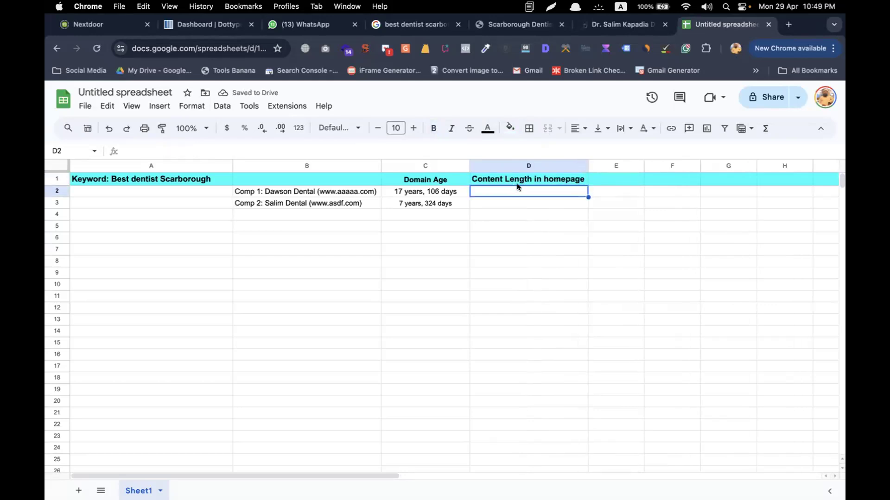
Look over the content of the Dawson Dental Scarborough location page
{"action": "left_click", "coordinate": [508, 28]}
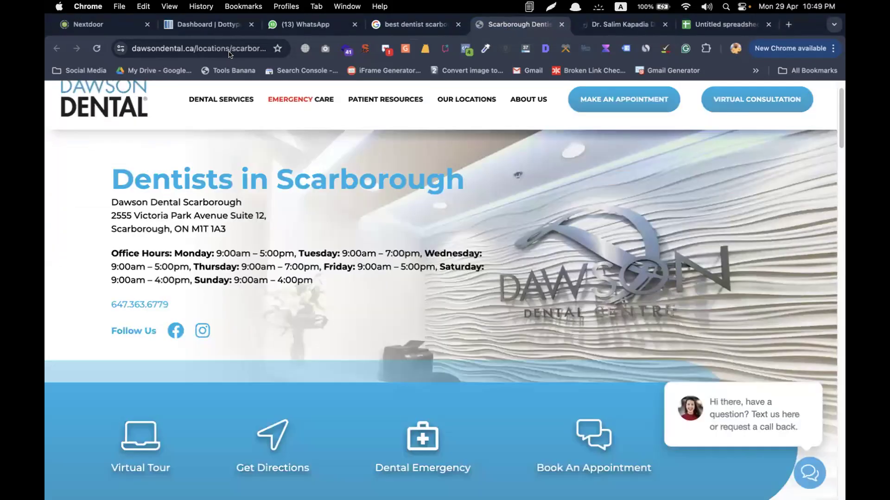
{"action": "scroll", "coordinate": [272, 228], "scroll_direction": "down", "scroll_amount": 1}
{"action": "scroll", "coordinate": [272, 228], "scroll_direction": "up", "scroll_amount": 1}
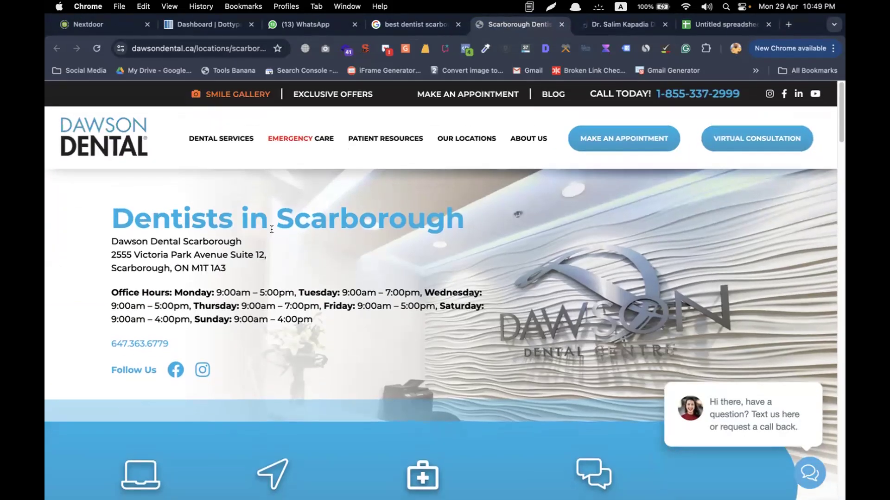
{"action": "scroll", "coordinate": [271, 230], "scroll_direction": "down", "scroll_amount": 5}
{"action": "scroll", "coordinate": [271, 232], "scroll_direction": "down", "scroll_amount": 3}
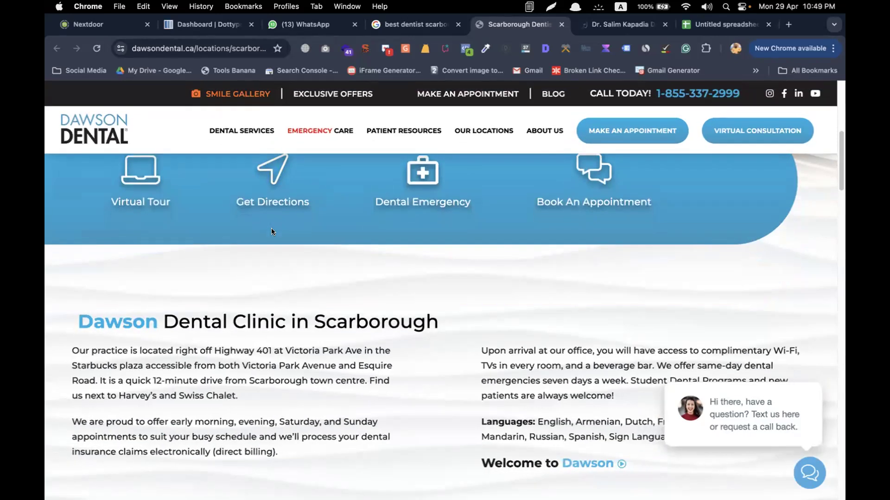
{"action": "scroll", "coordinate": [271, 229], "scroll_direction": "down", "scroll_amount": 3}
{"action": "scroll", "coordinate": [271, 228], "scroll_direction": "up", "scroll_amount": 5}
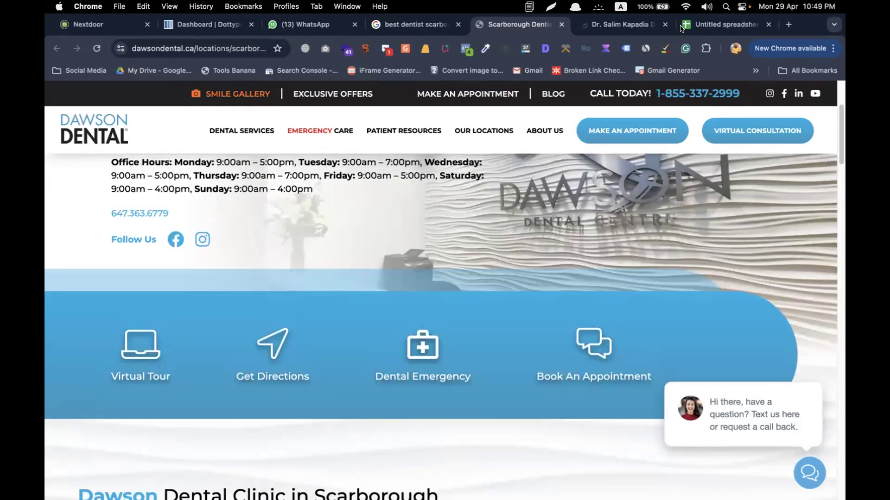
Change the D1 header to "Content Length in landing page" and widen column D to fit it
{"action": "left_click", "coordinate": [694, 25]}
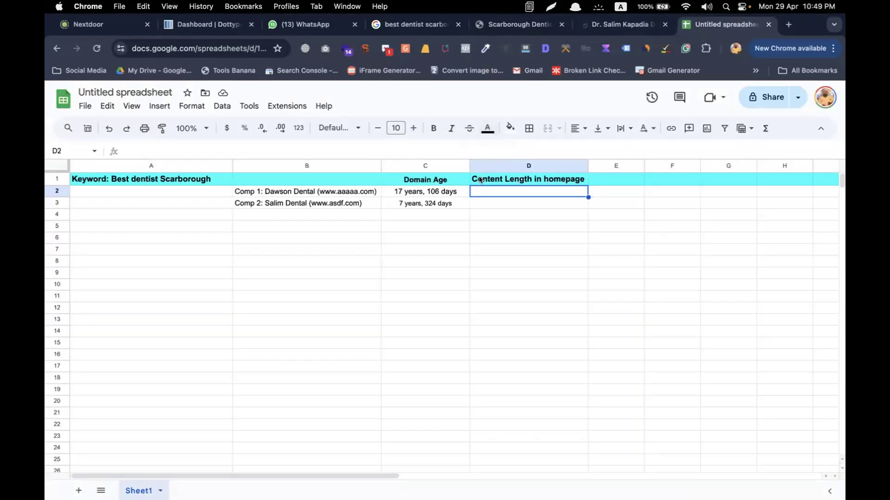
{"action": "left_click", "coordinate": [554, 177]}
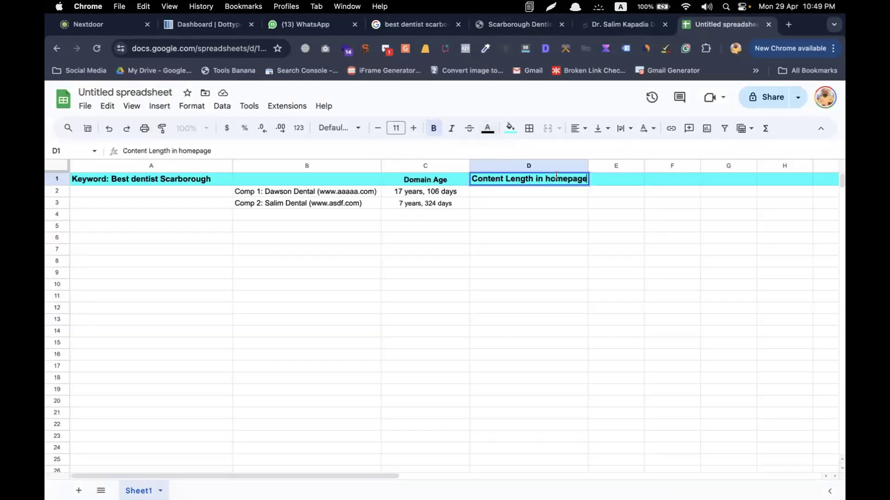
{"action": "double_click", "coordinate": [556, 175]}
{"action": "type", "text": "landing page"}
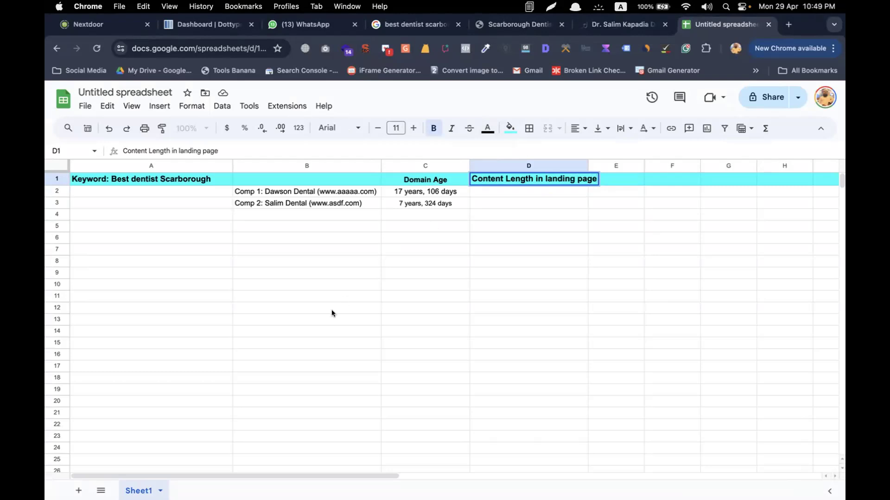
{"action": "left_click", "coordinate": [554, 223]}
{"action": "left_click_drag", "start_coordinate": [588, 166], "coordinate": [596, 163]}
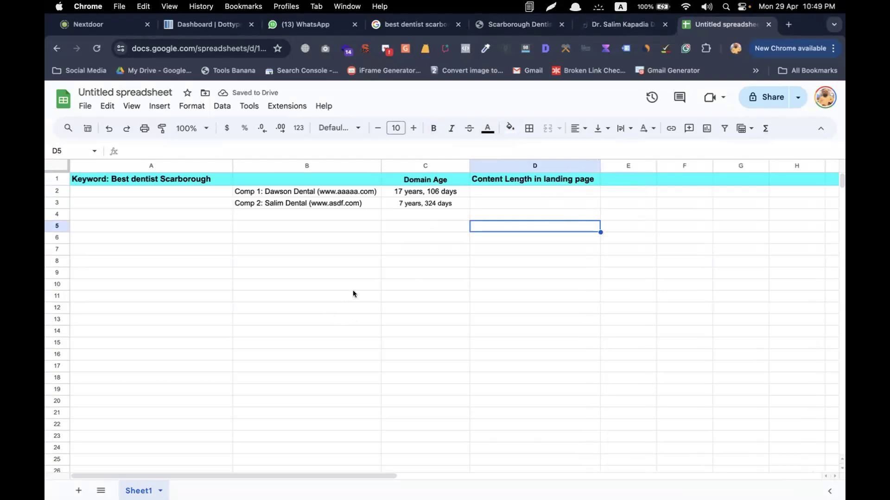
{"action": "left_click", "coordinate": [532, 192]}
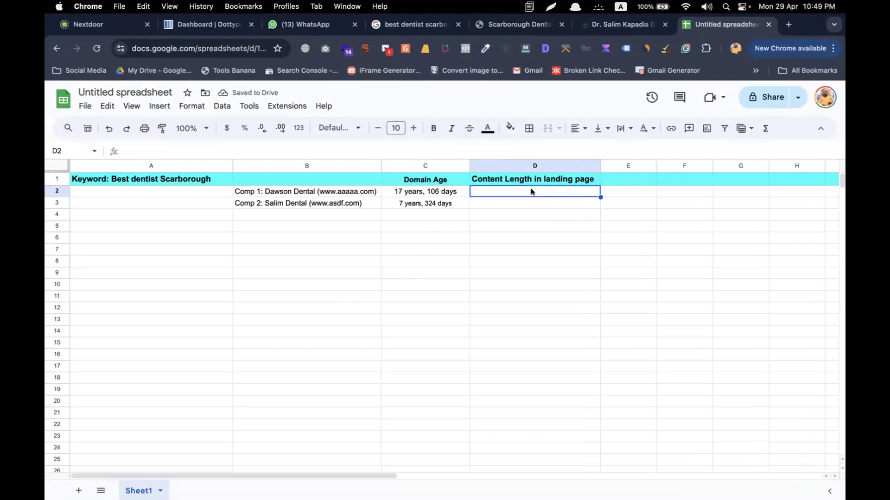
Count the words in the "Dawson Dental Clinic in Scarborough" passage on the Dawson Dental page with Word Counter Plus
{"action": "left_click", "coordinate": [503, 21]}
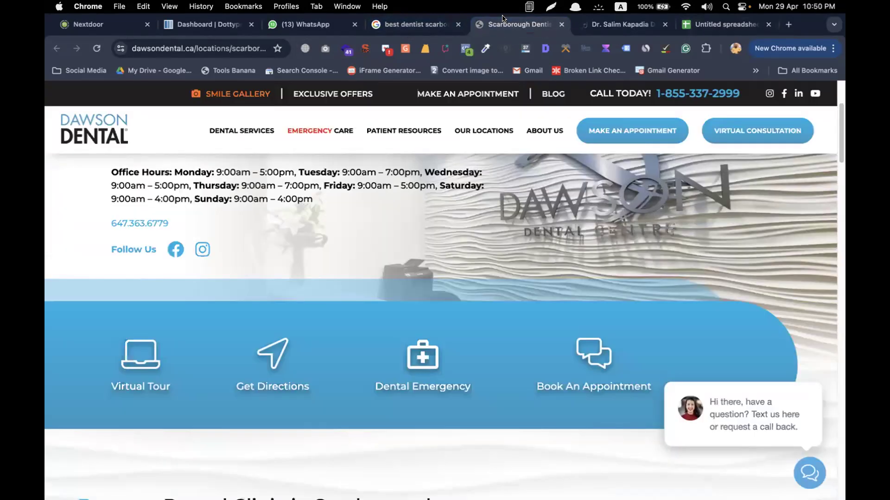
{"action": "scroll", "coordinate": [326, 205], "scroll_direction": "down", "scroll_amount": 10}
{"action": "scroll", "coordinate": [325, 203], "scroll_direction": "down", "scroll_amount": 1}
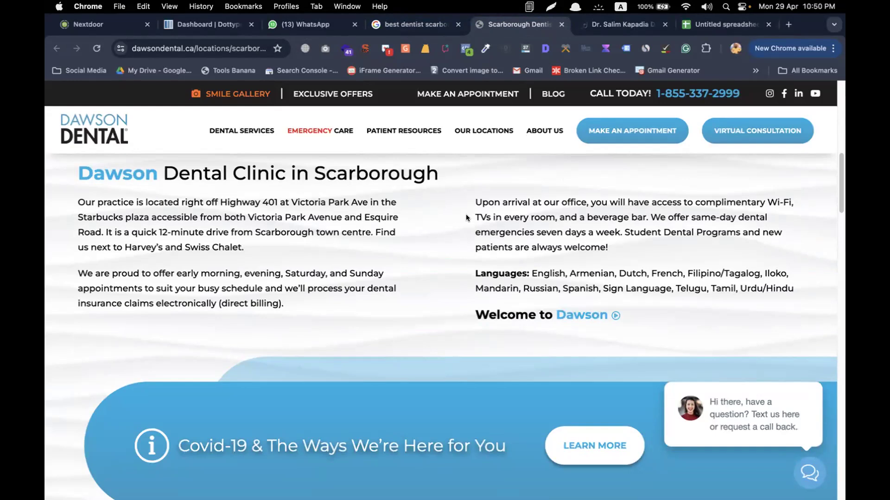
{"action": "left_click_drag", "start_coordinate": [81, 178], "coordinate": [337, 287]}
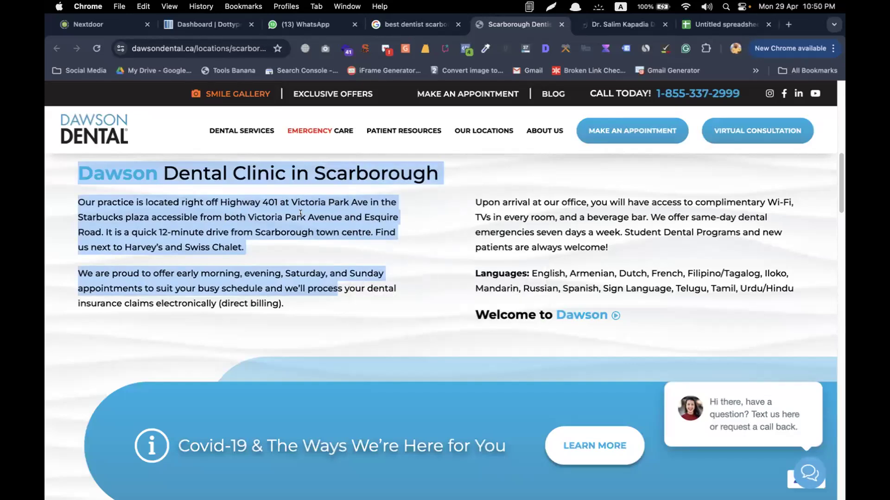
{"action": "right_click", "coordinate": [301, 213]}
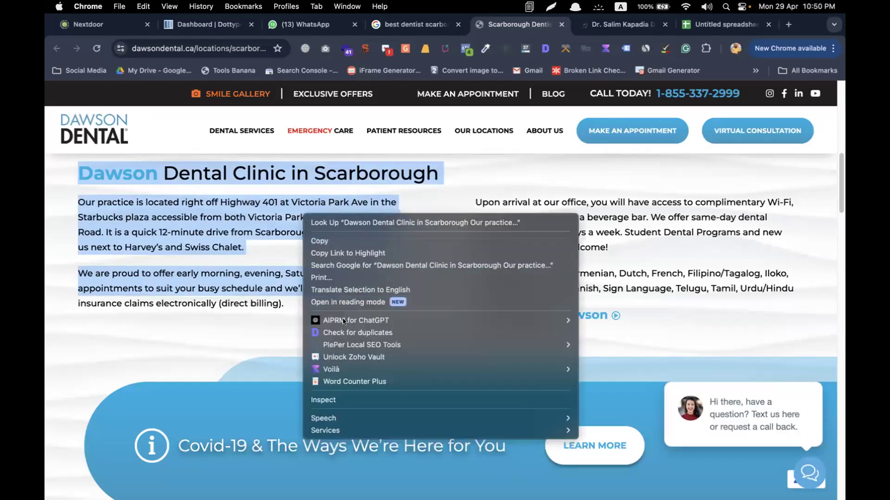
{"action": "left_click", "coordinate": [355, 381]}
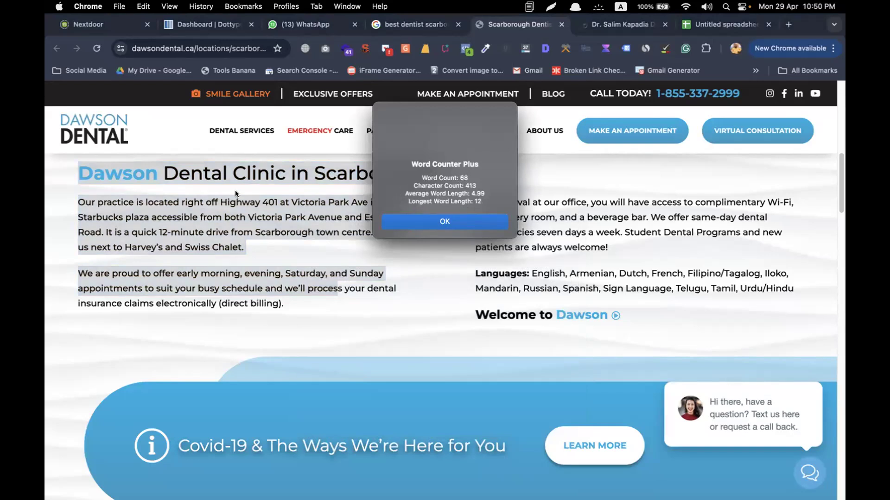
{"action": "left_click", "coordinate": [337, 288]}
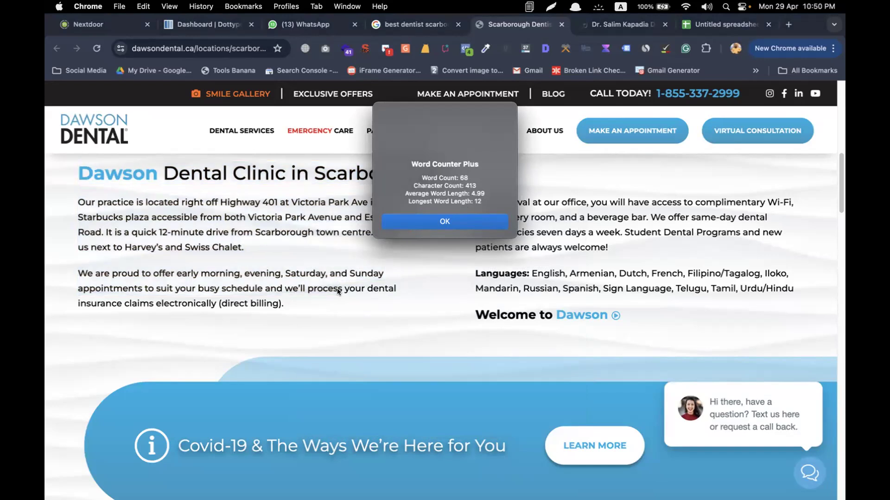
{"action": "left_click", "coordinate": [443, 221]}
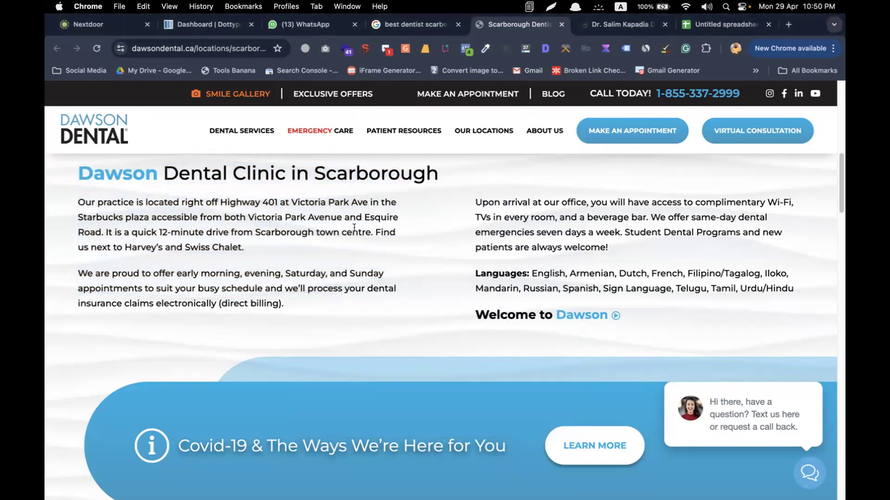
{"action": "scroll", "coordinate": [328, 224], "scroll_direction": "down", "scroll_amount": 3}
{"action": "scroll", "coordinate": [328, 226], "scroll_direction": "down", "scroll_amount": 8}
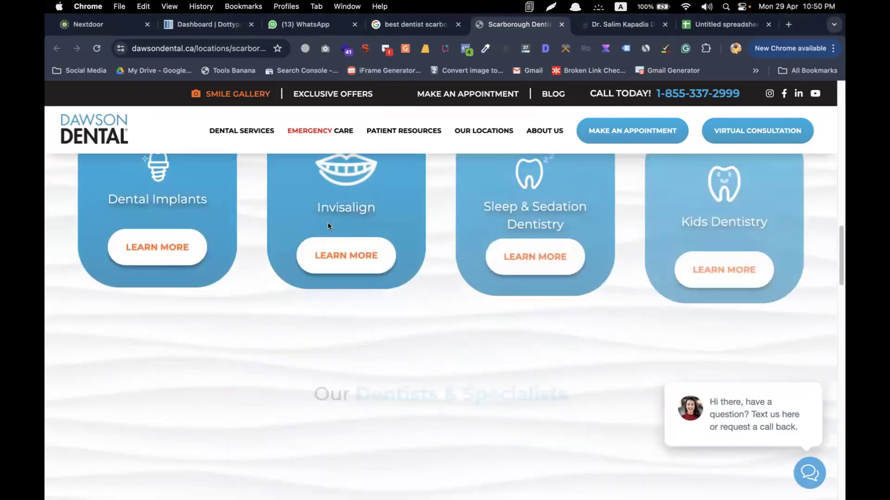
Recount the heading and both text columns of the "Dawson Dental Clinic in Scarborough" section with Word Counter Plus
{"action": "scroll", "coordinate": [327, 226], "scroll_direction": "up", "scroll_amount": 13}
{"action": "scroll", "coordinate": [328, 226], "scroll_direction": "up", "scroll_amount": 5}
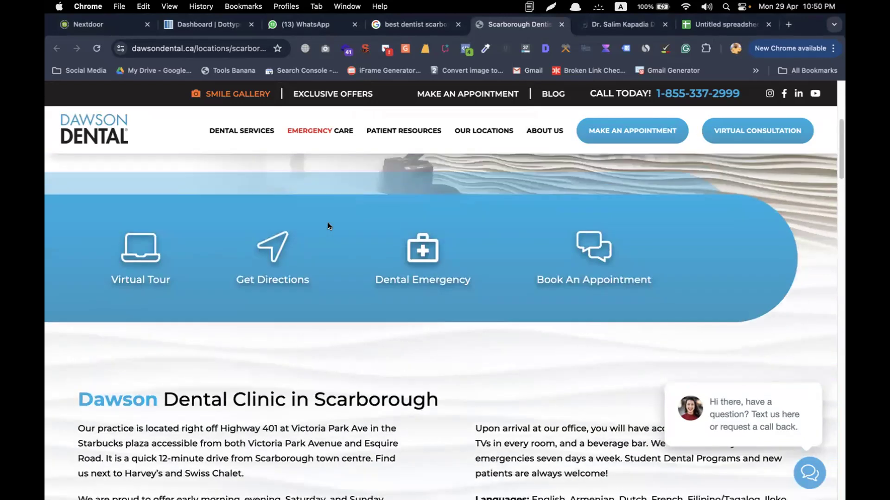
{"action": "scroll", "coordinate": [328, 226], "scroll_direction": "down", "scroll_amount": 4}
{"action": "scroll", "coordinate": [328, 226], "scroll_direction": "down", "scroll_amount": 4}
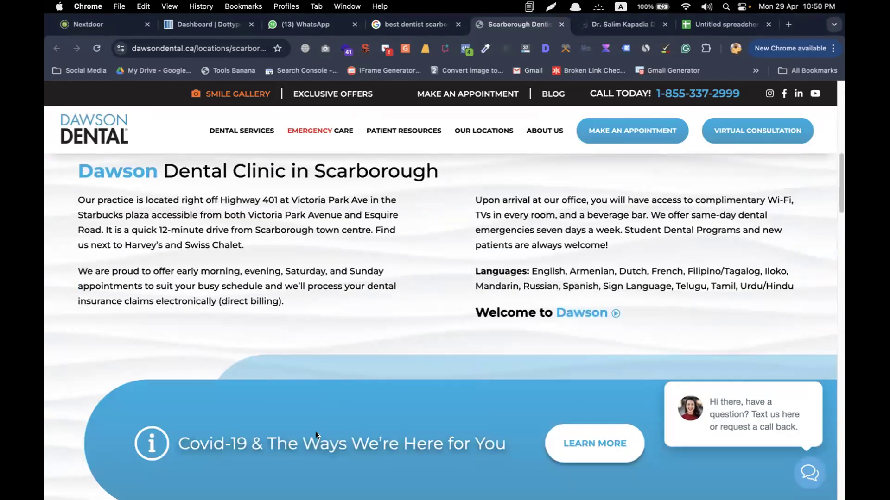
{"action": "left_click_drag", "start_coordinate": [76, 163], "coordinate": [659, 302]}
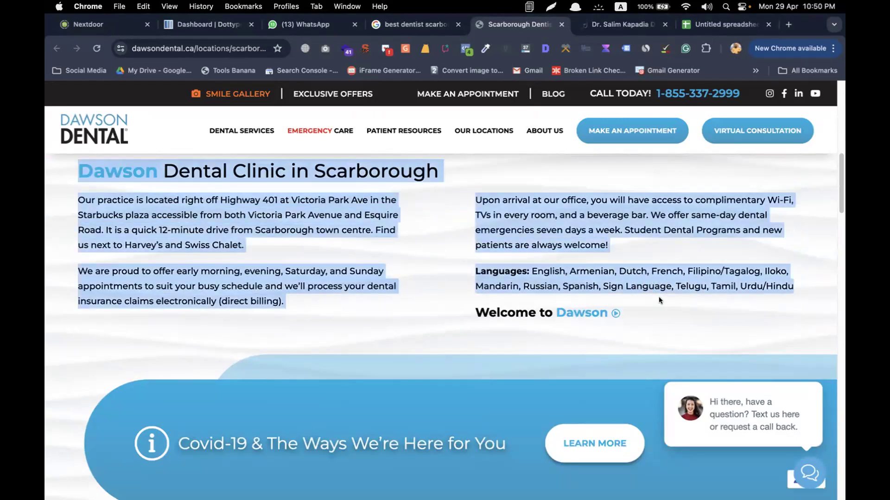
{"action": "right_click", "coordinate": [608, 280]}
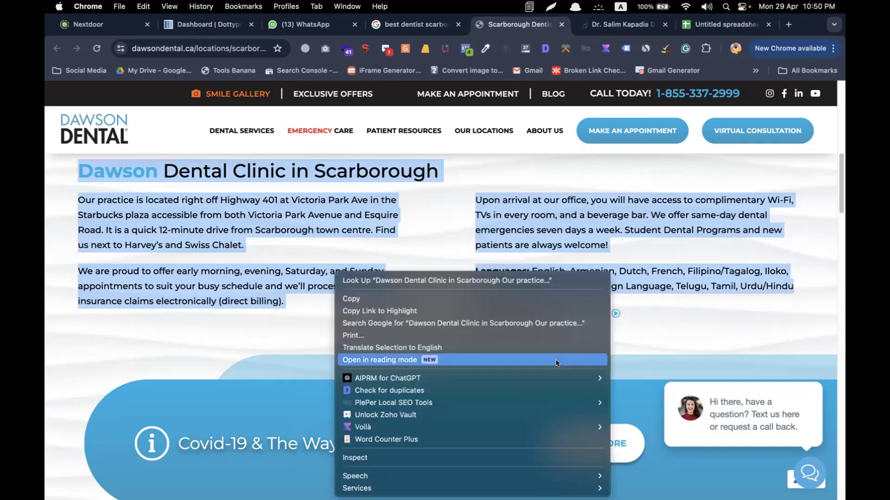
{"action": "left_click", "coordinate": [459, 444]}
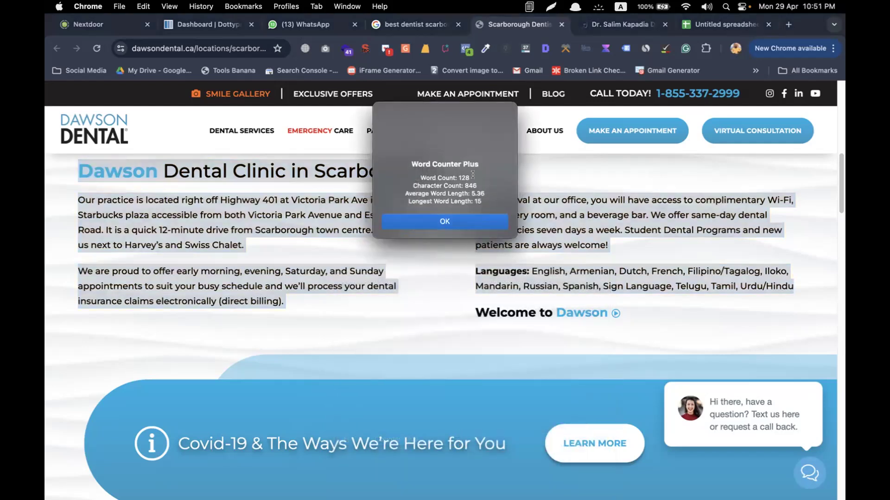
{"action": "left_click", "coordinate": [453, 222]}
Review the rest of the Dawson Dental Scarborough page for further countable text, from the services section to the footer and back
{"action": "scroll", "coordinate": [365, 245], "scroll_direction": "down", "scroll_amount": 10}
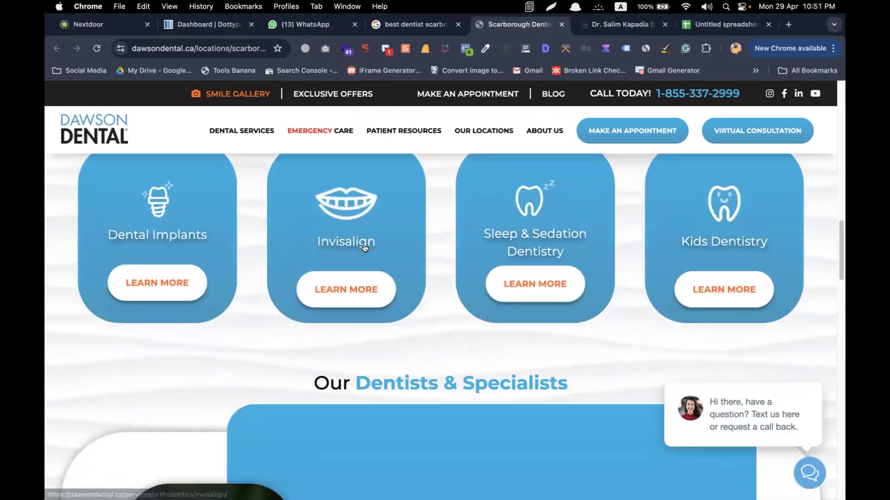
{"action": "scroll", "coordinate": [365, 248], "scroll_direction": "down", "scroll_amount": 15}
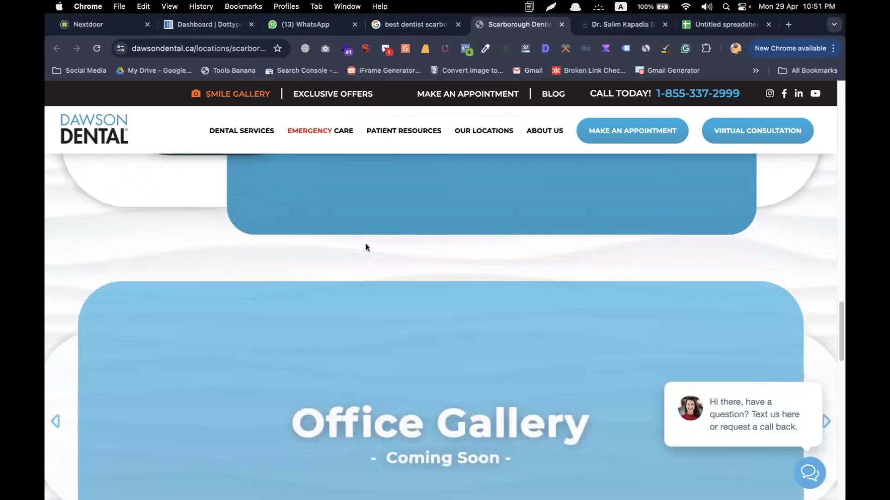
{"action": "scroll", "coordinate": [366, 245], "scroll_direction": "down", "scroll_amount": 10}
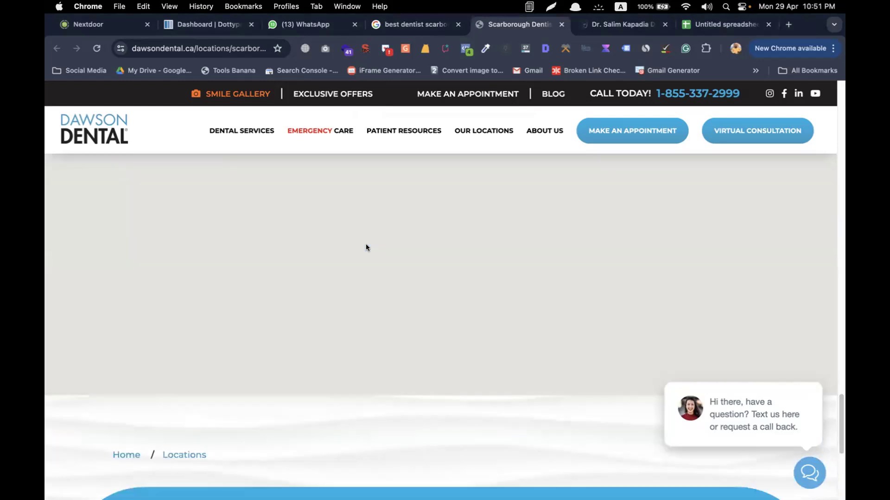
{"action": "scroll", "coordinate": [366, 247], "scroll_direction": "down", "scroll_amount": 6}
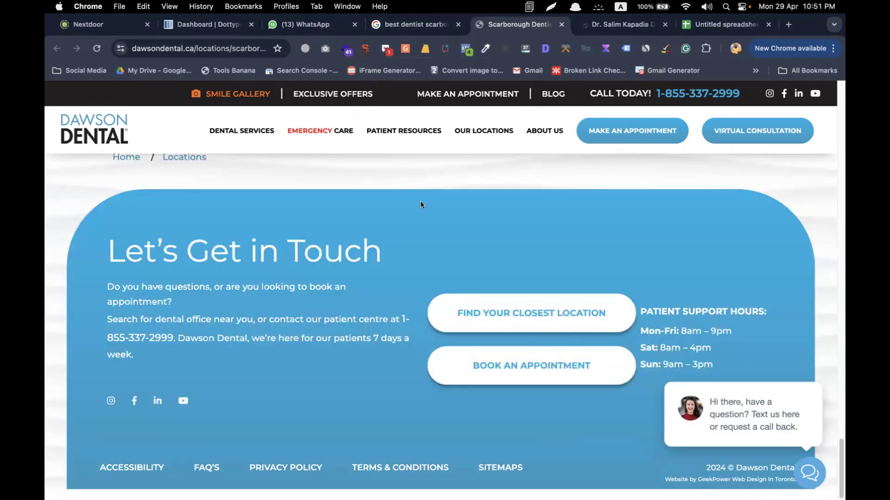
{"action": "scroll", "coordinate": [421, 202], "scroll_direction": "up", "scroll_amount": 3}
{"action": "scroll", "coordinate": [421, 204], "scroll_direction": "up", "scroll_amount": 20}
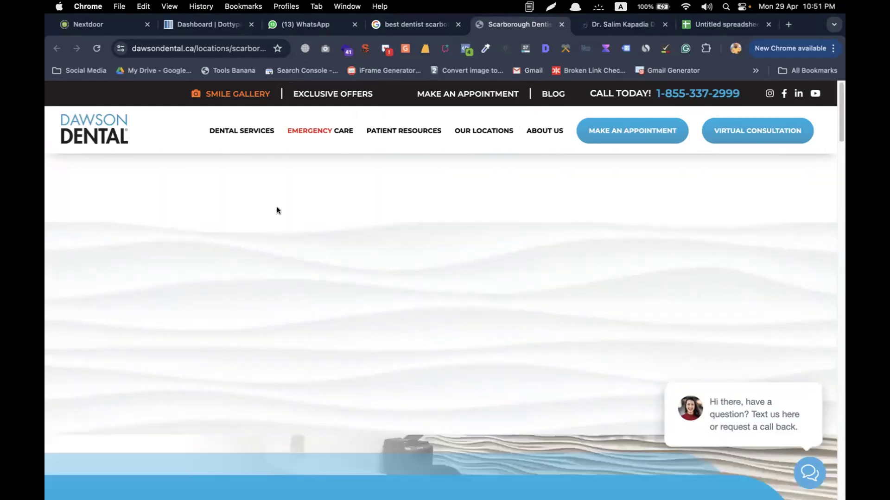
{"action": "scroll", "coordinate": [271, 284], "scroll_direction": "down", "scroll_amount": 2}
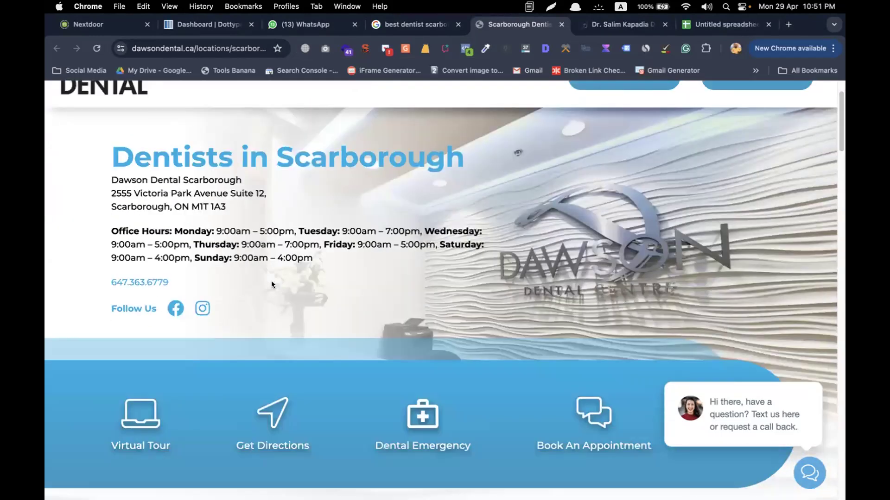
{"action": "scroll", "coordinate": [272, 284], "scroll_direction": "down", "scroll_amount": 10}
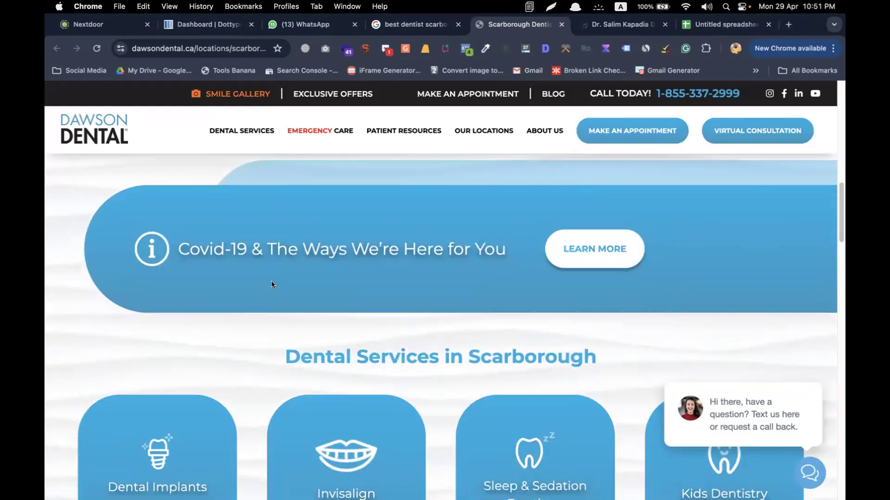
{"action": "scroll", "coordinate": [271, 282], "scroll_direction": "up", "scroll_amount": 4}
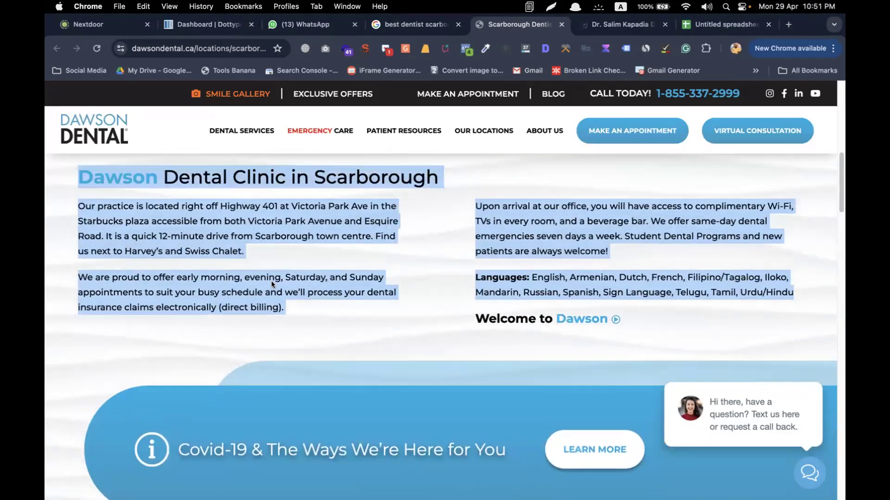
{"action": "scroll", "coordinate": [271, 283], "scroll_direction": "up", "scroll_amount": 1}
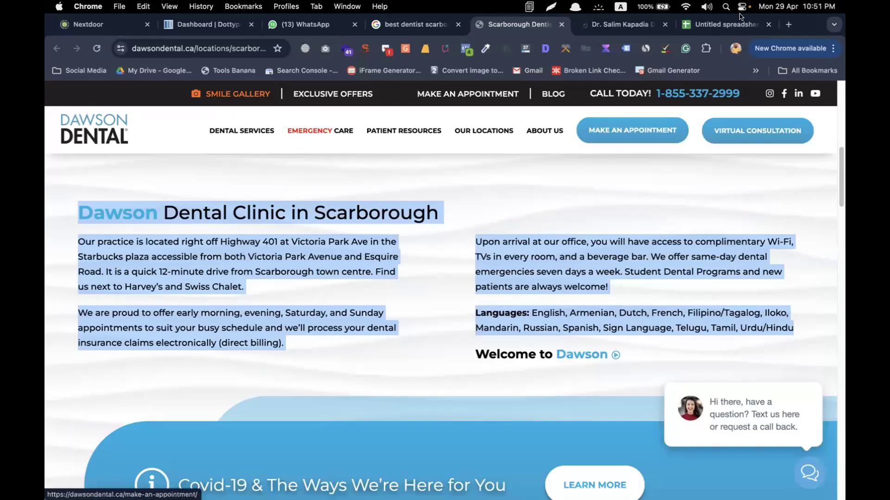
Open wordcounter.net in a new tab and replace its sample text with the copied "Dawson Dental Clinic in Scarborough" passage
{"action": "left_click", "coordinate": [786, 25]}
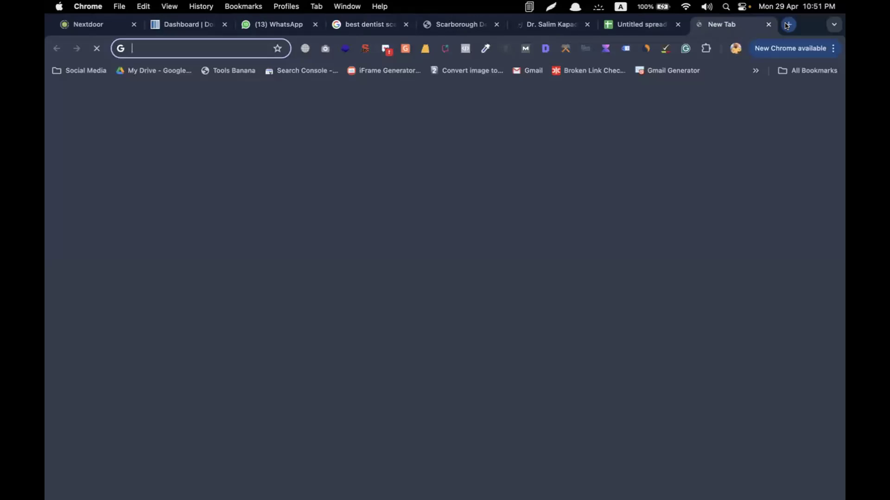
{"action": "type", "text": "word"}
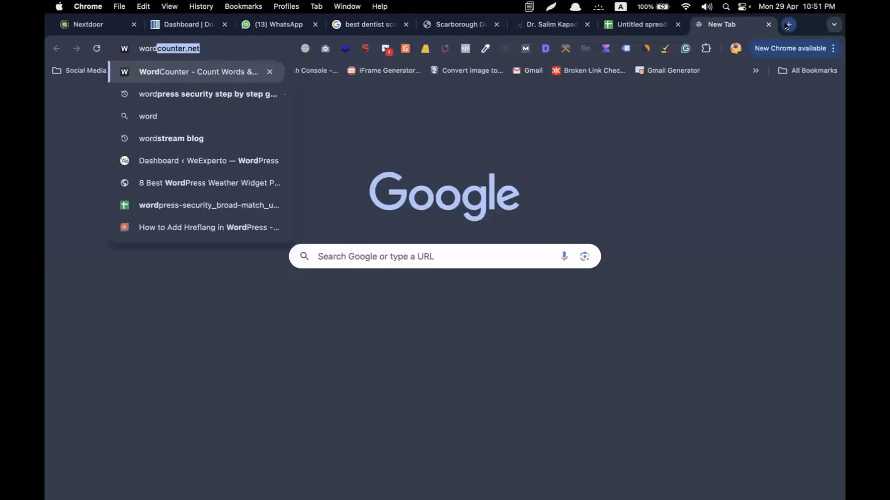
{"action": "key", "text": "Return"}
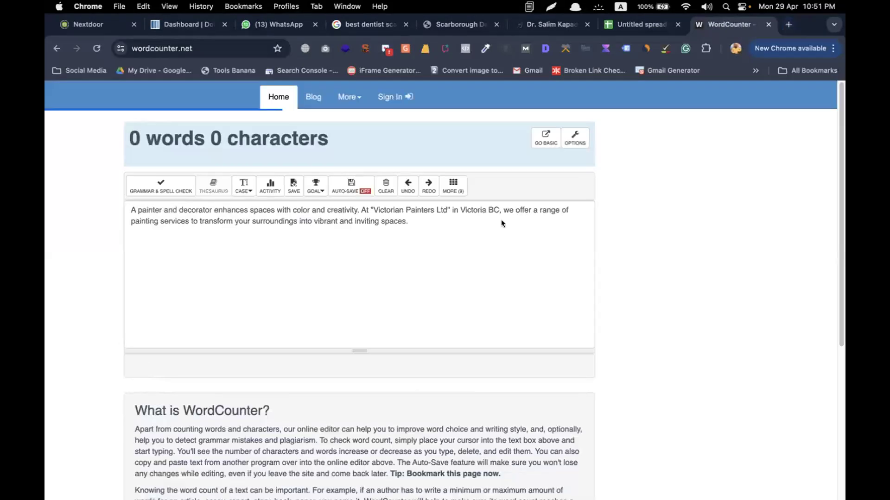
{"action": "left_click", "coordinate": [460, 222]}
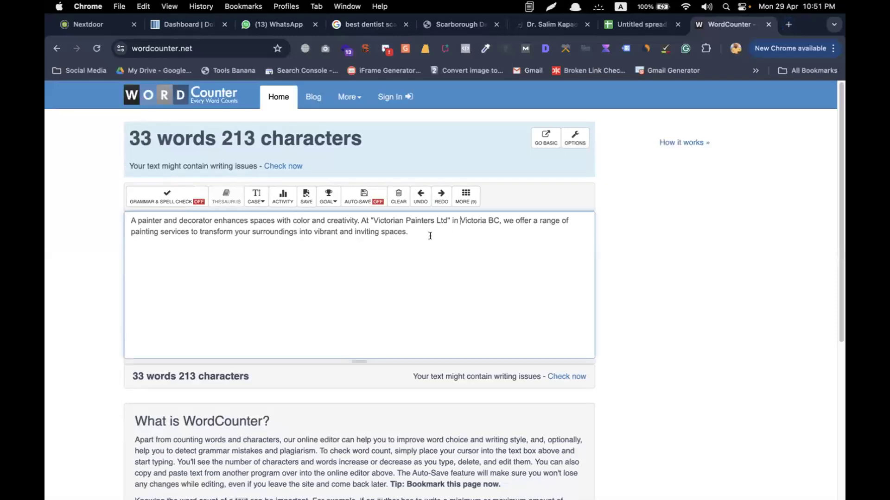
{"action": "key", "text": "super+a"}
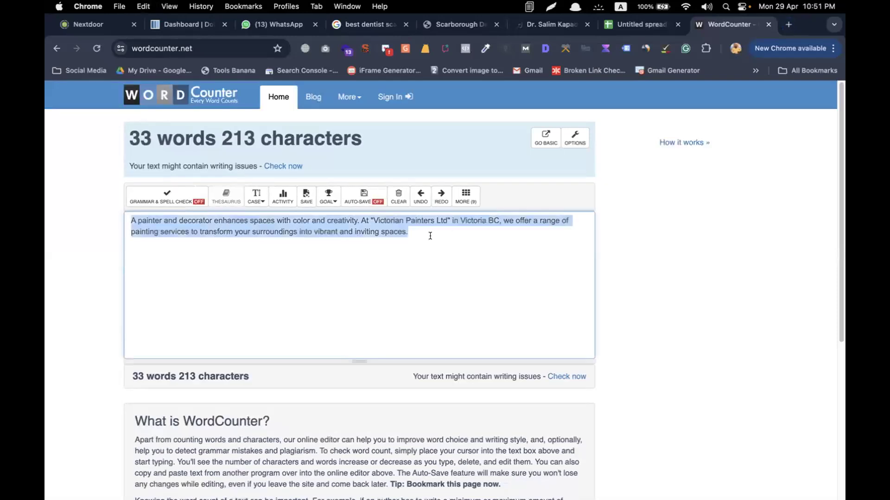
{"action": "key", "text": "super+v"}
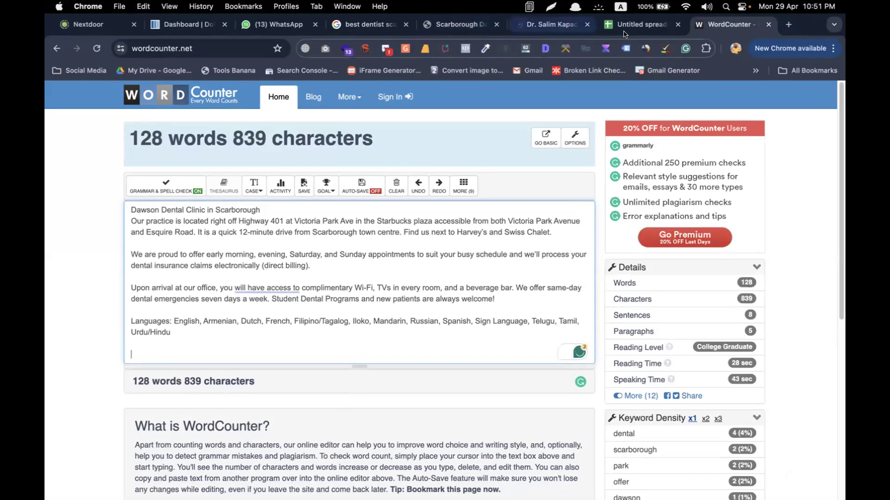
Enter "128 words" in cell D2 of the competitor spreadsheet as Dawson Dental's landing page content length
{"action": "left_click", "coordinate": [471, 25]}
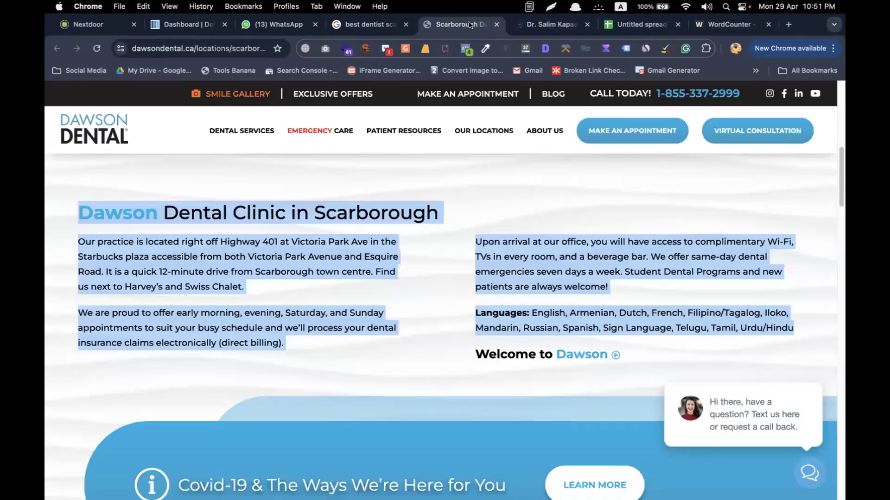
{"action": "left_click", "coordinate": [612, 24]}
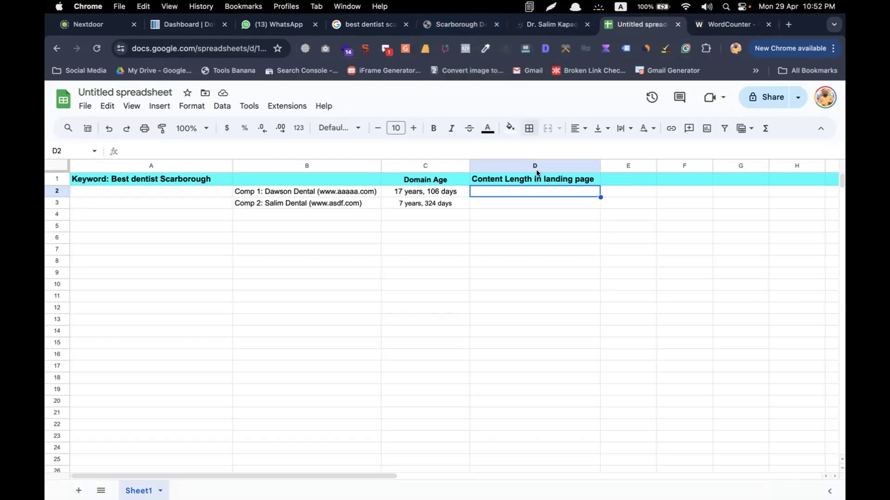
{"action": "left_click", "coordinate": [581, 179]}
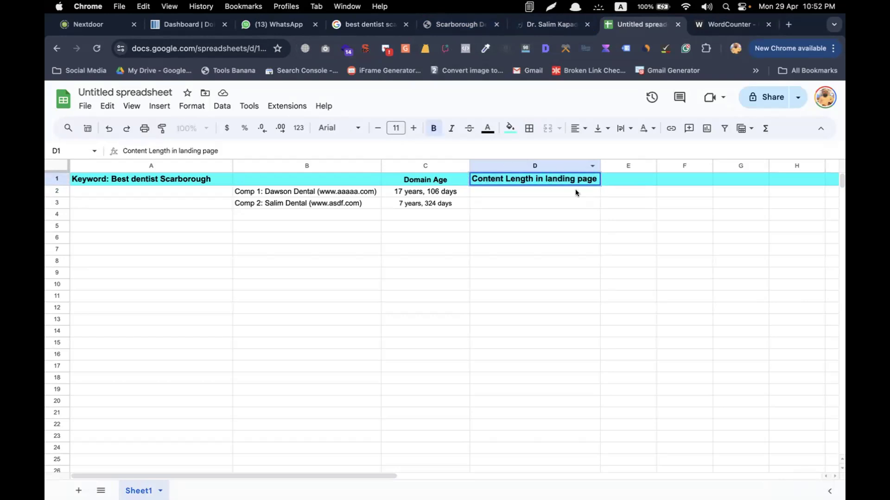
{"action": "left_click", "coordinate": [528, 193]}
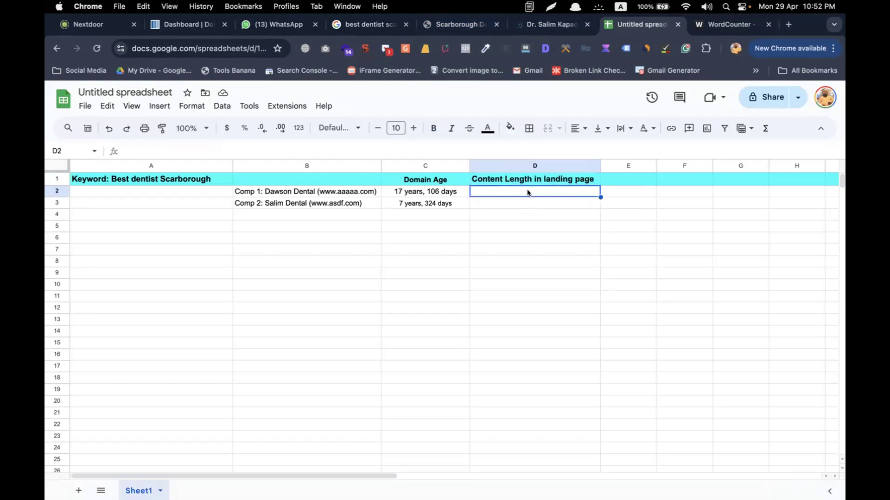
{"action": "type", "text": "128 words"}
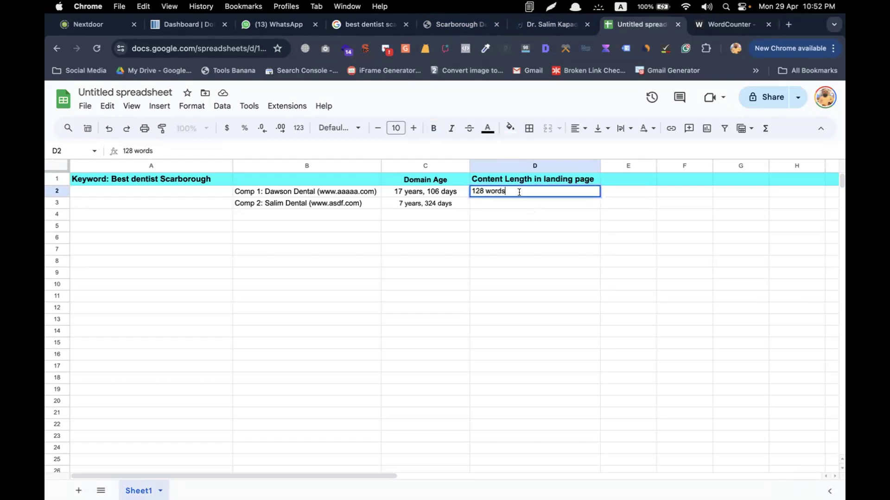
{"action": "key", "text": "Return"}
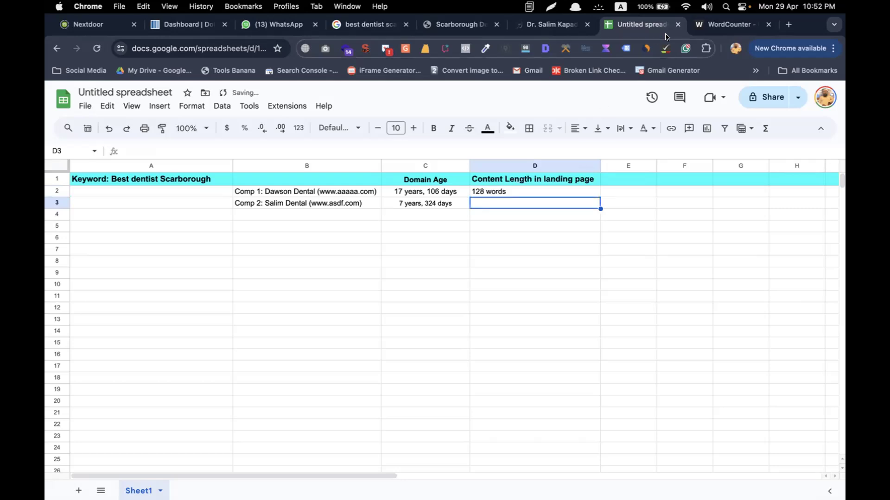
Look over the full Salim Dental home page, from the hero section to the footer, to examine its text content
{"action": "left_click", "coordinate": [551, 24]}
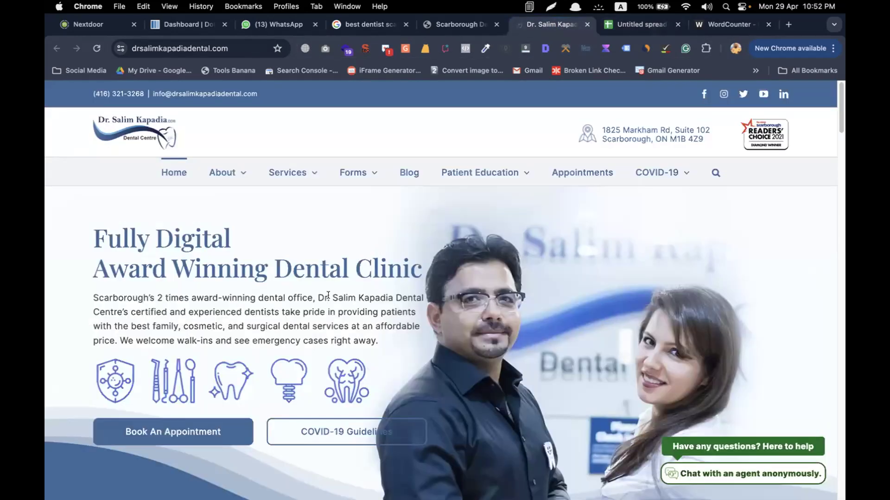
{"action": "scroll", "coordinate": [147, 251], "scroll_direction": "down", "scroll_amount": 6}
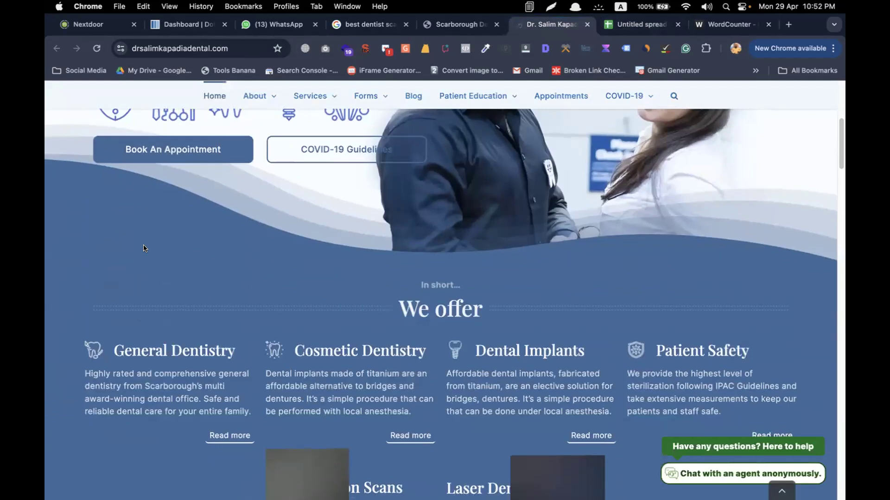
{"action": "scroll", "coordinate": [143, 248], "scroll_direction": "down", "scroll_amount": 15}
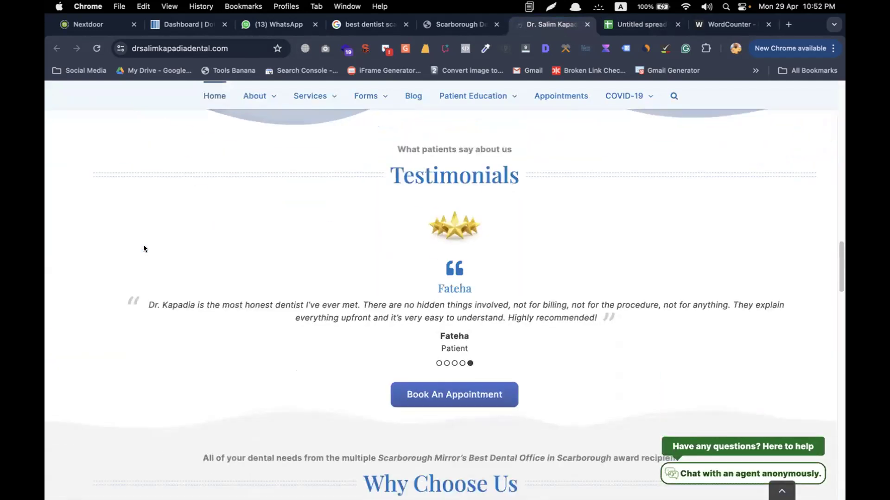
{"action": "scroll", "coordinate": [143, 248], "scroll_direction": "down", "scroll_amount": 15}
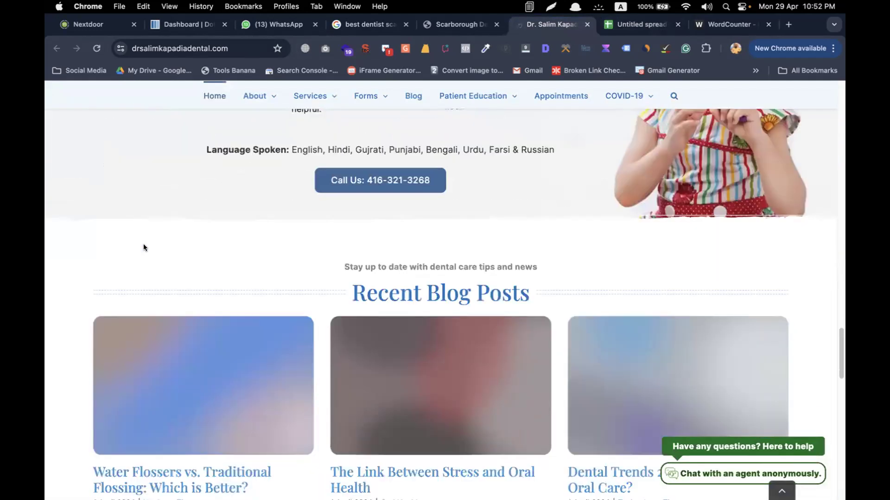
{"action": "scroll", "coordinate": [143, 247], "scroll_direction": "down", "scroll_amount": 13}
{"action": "scroll", "coordinate": [143, 249], "scroll_direction": "down", "scroll_amount": 5}
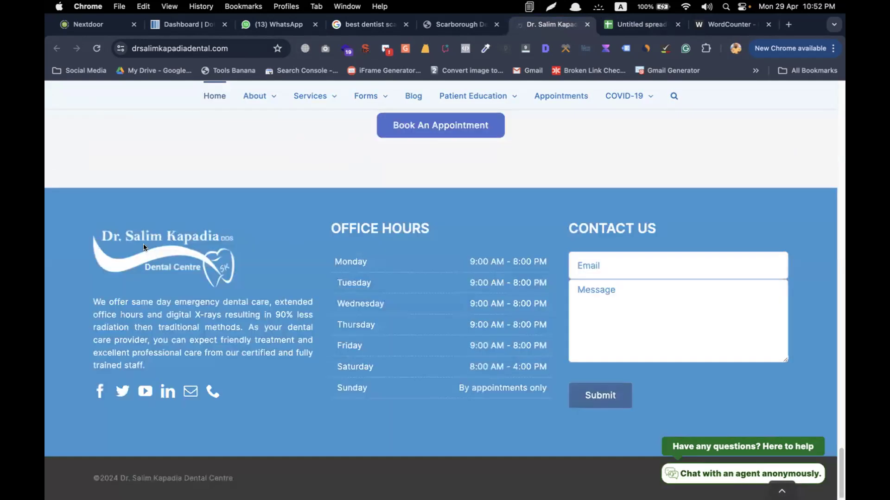
{"action": "scroll", "coordinate": [143, 247], "scroll_direction": "up", "scroll_amount": 20}
{"action": "scroll", "coordinate": [143, 247], "scroll_direction": "up", "scroll_amount": 10}
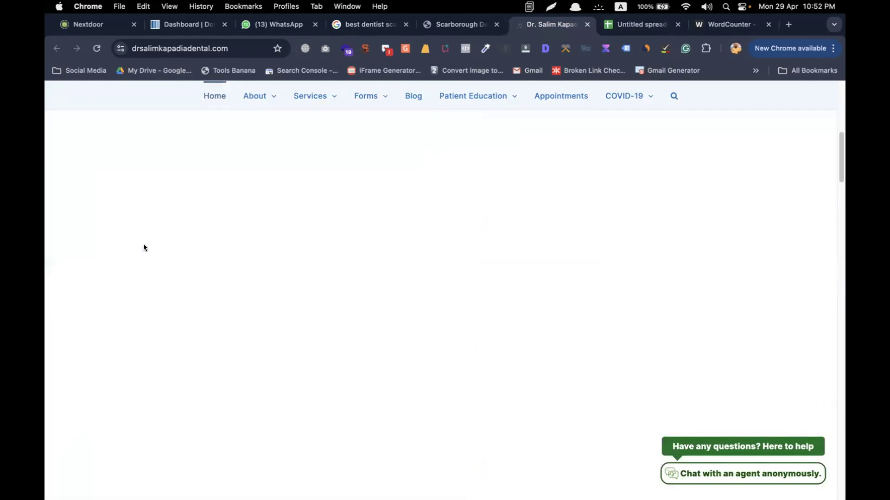
{"action": "scroll", "coordinate": [143, 247], "scroll_direction": "up", "scroll_amount": 10}
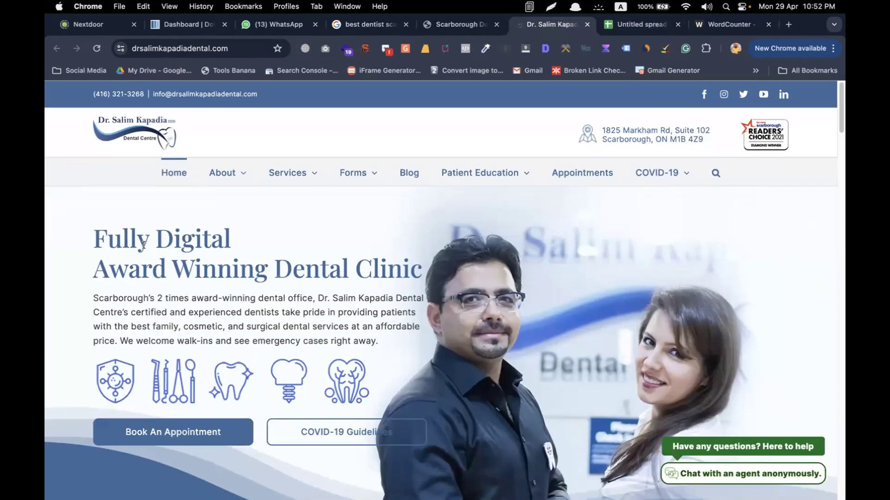
Count the words in the "Fully Digital Award Winning Dental Clinic" heading and its paragraph with Word Counter Plus
{"action": "left_click_drag", "start_coordinate": [93, 231], "coordinate": [376, 341]}
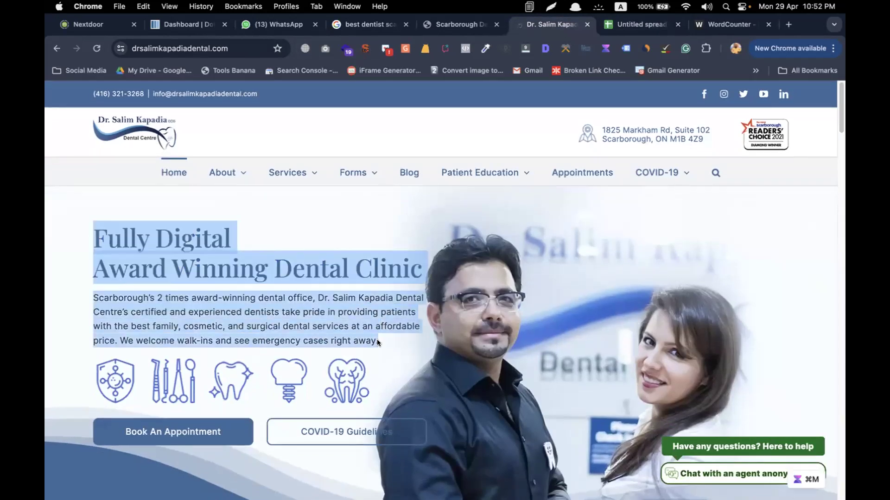
{"action": "right_click", "coordinate": [335, 315]}
{"action": "left_click", "coordinate": [390, 438]}
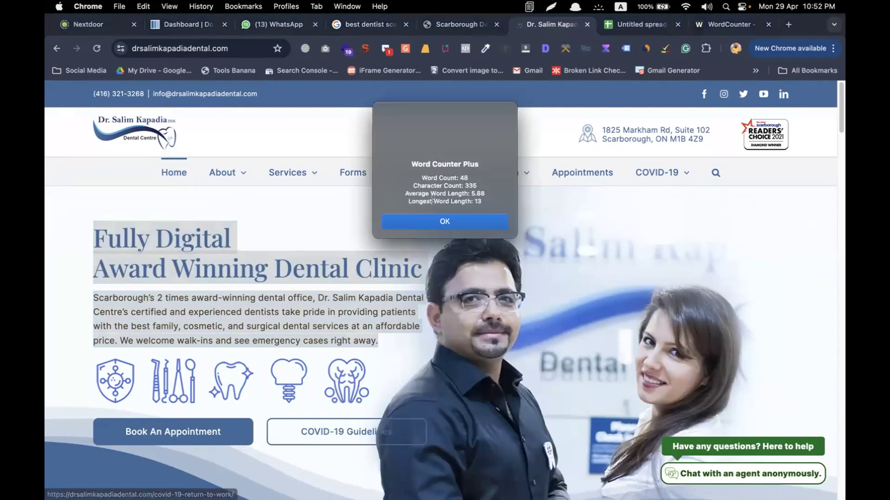
Count the words in the "We offer" section, from General Dentistry through Laser Dentistry, with Word Counter Plus
{"action": "left_click", "coordinate": [458, 222]}
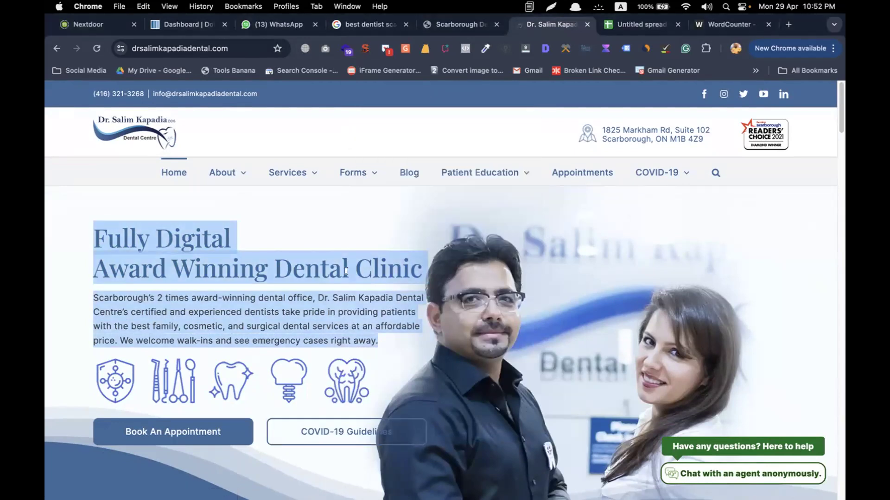
{"action": "scroll", "coordinate": [346, 273], "scroll_direction": "down", "scroll_amount": 10}
{"action": "scroll", "coordinate": [346, 274], "scroll_direction": "down", "scroll_amount": 2}
{"action": "left_click_drag", "start_coordinate": [81, 167], "coordinate": [602, 353]}
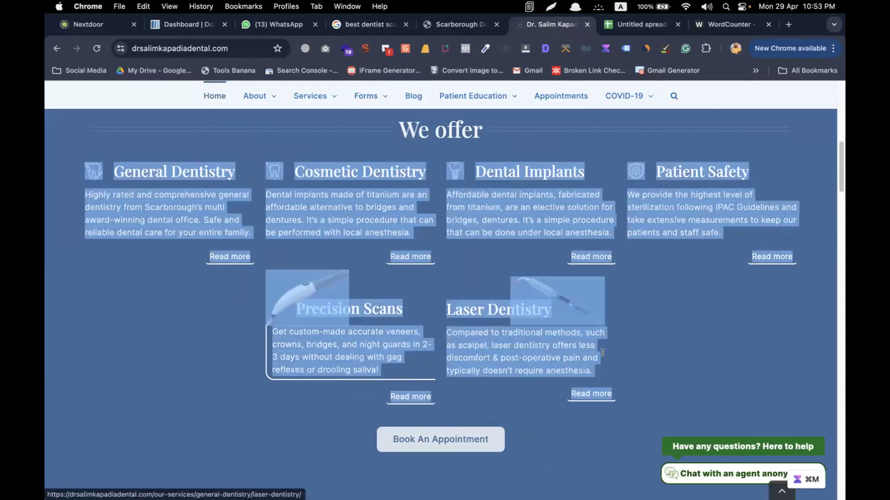
{"action": "right_click", "coordinate": [558, 351]}
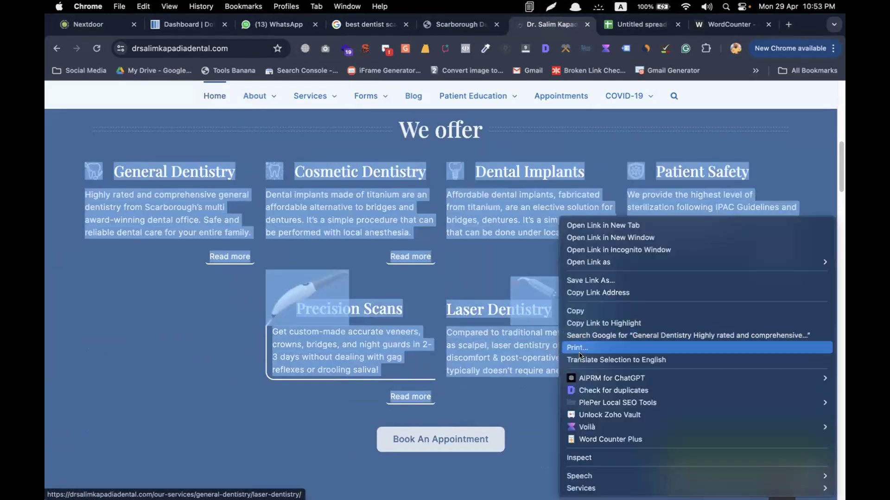
{"action": "left_click", "coordinate": [600, 438]}
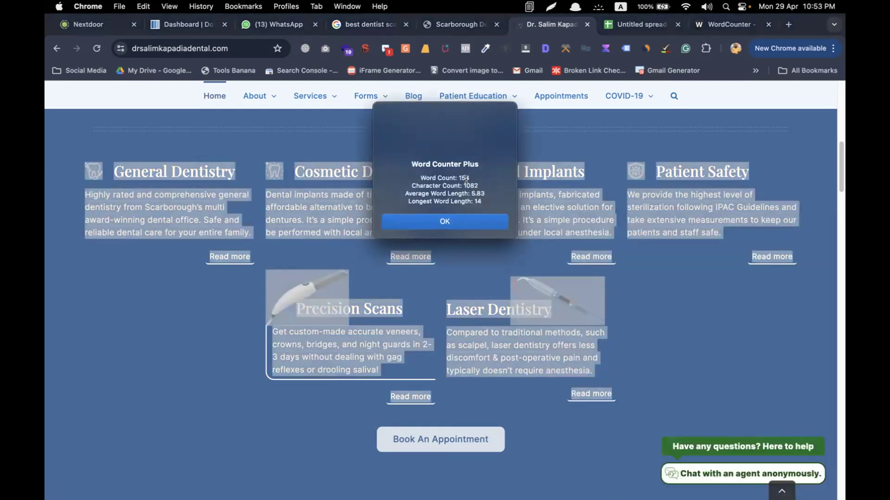
{"action": "left_click", "coordinate": [460, 223]}
Count the words in the "Here's a list of all the services" section, from its heading through Covid Safe Clinic, with Word Counter Plus
{"action": "scroll", "coordinate": [542, 277], "scroll_direction": "down", "scroll_amount": 10}
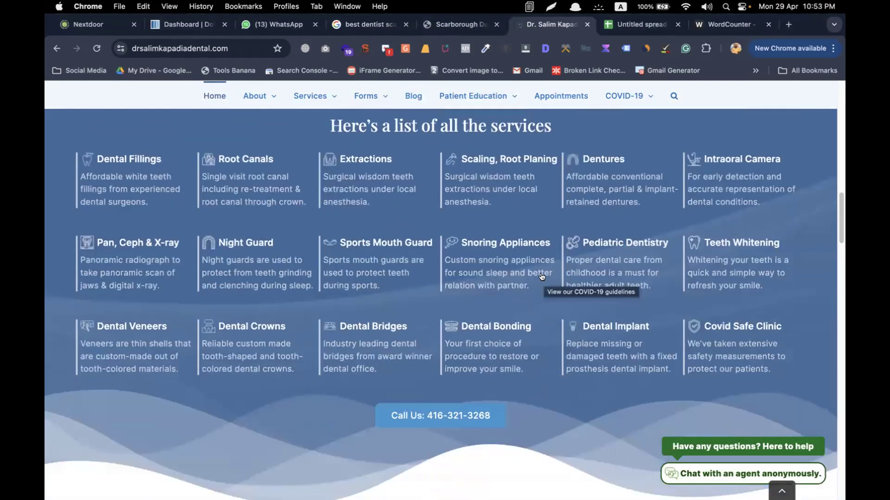
{"action": "scroll", "coordinate": [542, 276], "scroll_direction": "up", "scroll_amount": 1}
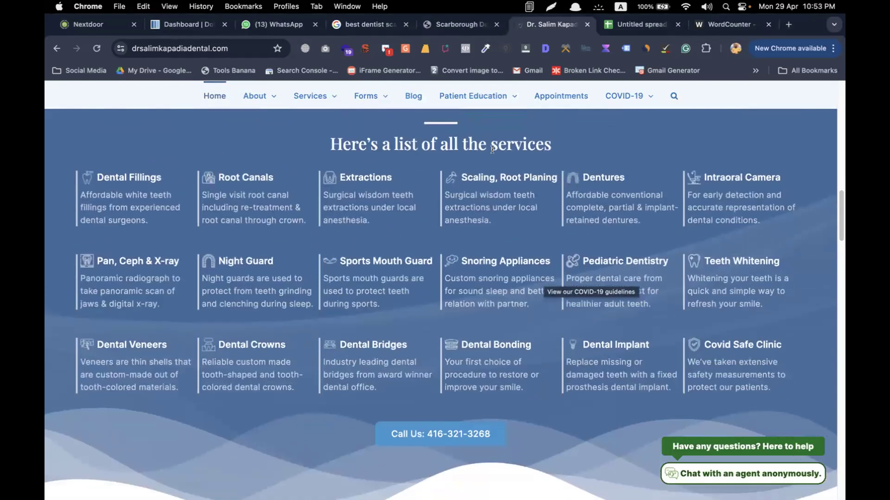
{"action": "left_click_drag", "start_coordinate": [320, 140], "coordinate": [780, 395]}
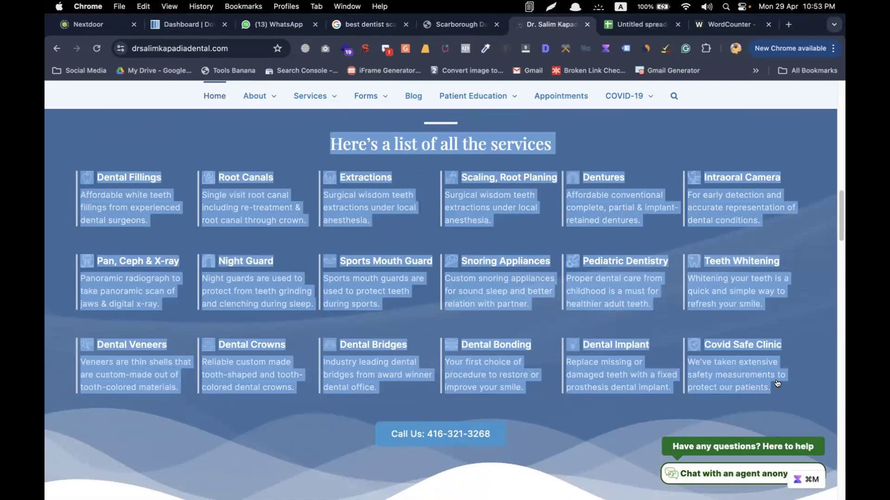
{"action": "right_click", "coordinate": [738, 266]}
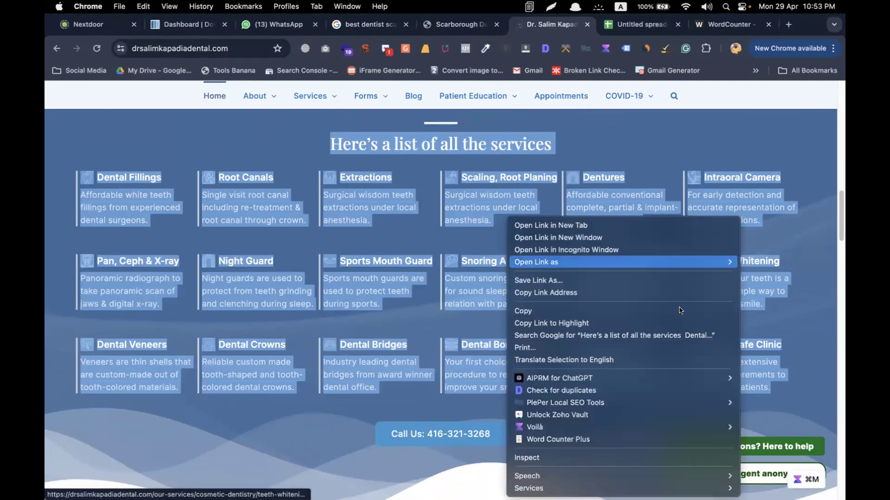
{"action": "left_click", "coordinate": [601, 440]}
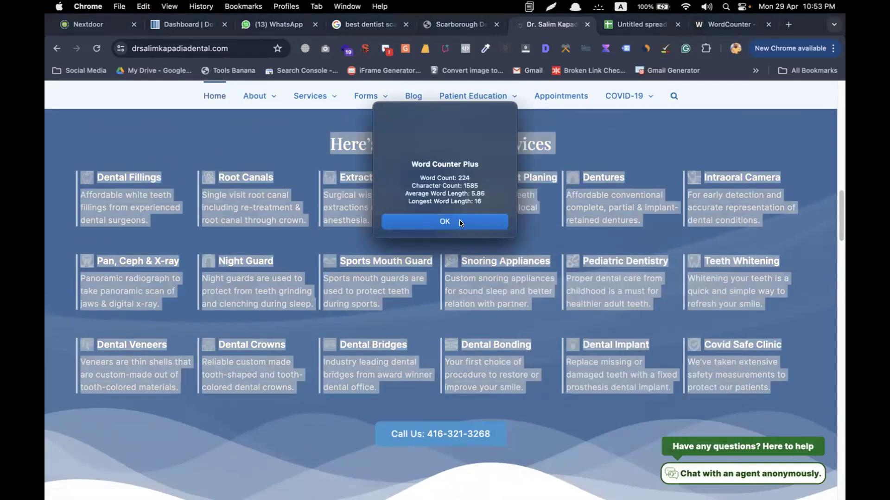
{"action": "left_click", "coordinate": [460, 225]}
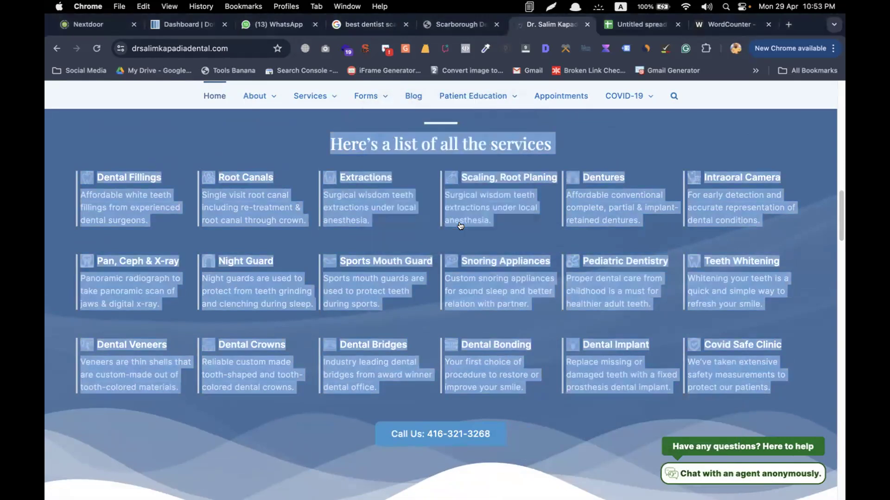
Count the words in the "Why Choose Us" section, including the "Language Spoken" line, with Word Counter Plus
{"action": "scroll", "coordinate": [460, 226], "scroll_direction": "down", "scroll_amount": 10}
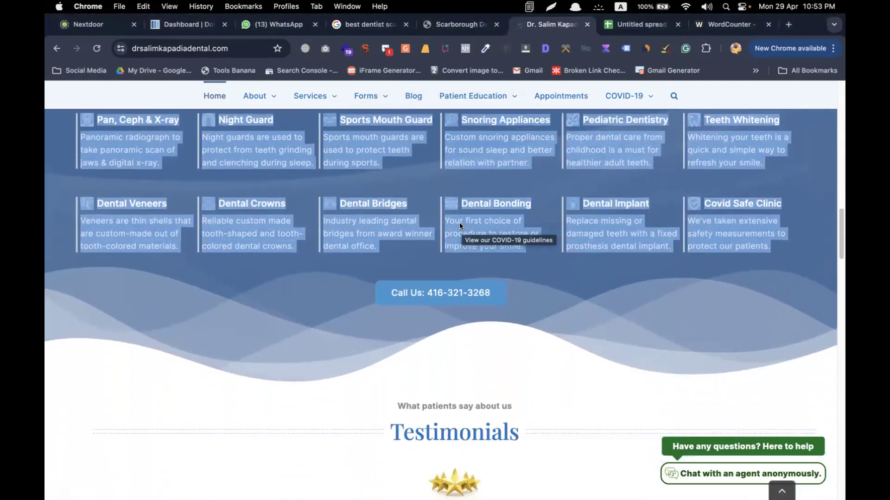
{"action": "scroll", "coordinate": [460, 226], "scroll_direction": "down", "scroll_amount": 5}
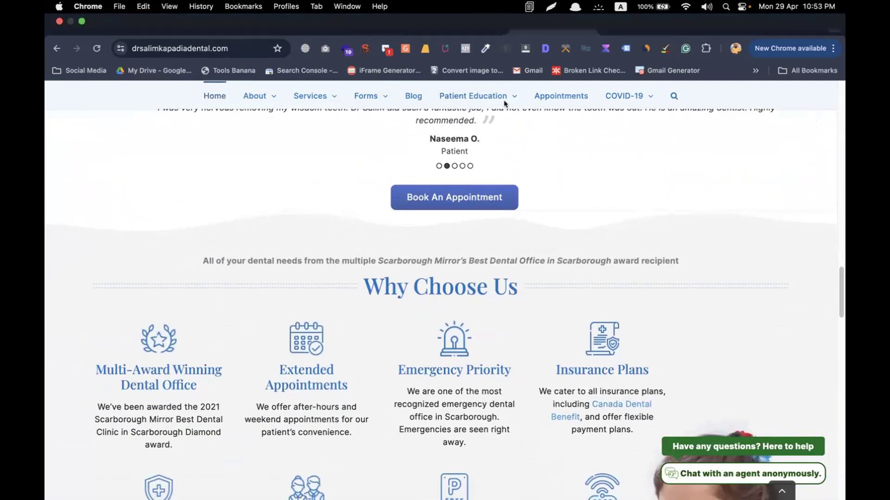
{"action": "scroll", "coordinate": [539, 221], "scroll_direction": "down", "scroll_amount": 1}
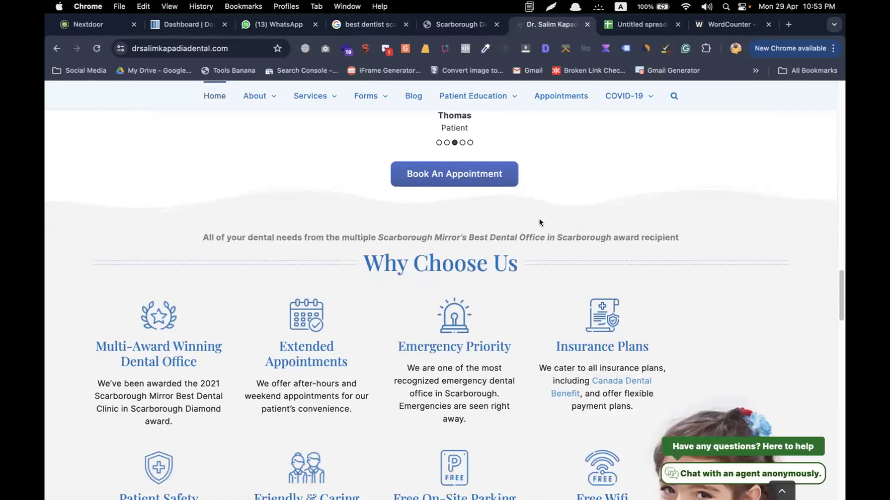
{"action": "scroll", "coordinate": [538, 222], "scroll_direction": "down", "scroll_amount": 5}
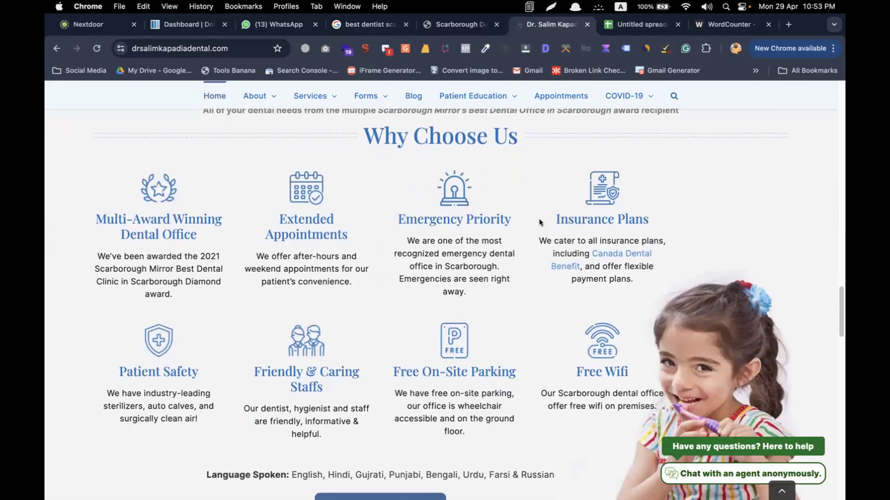
{"action": "scroll", "coordinate": [477, 202], "scroll_direction": "up", "scroll_amount": 2}
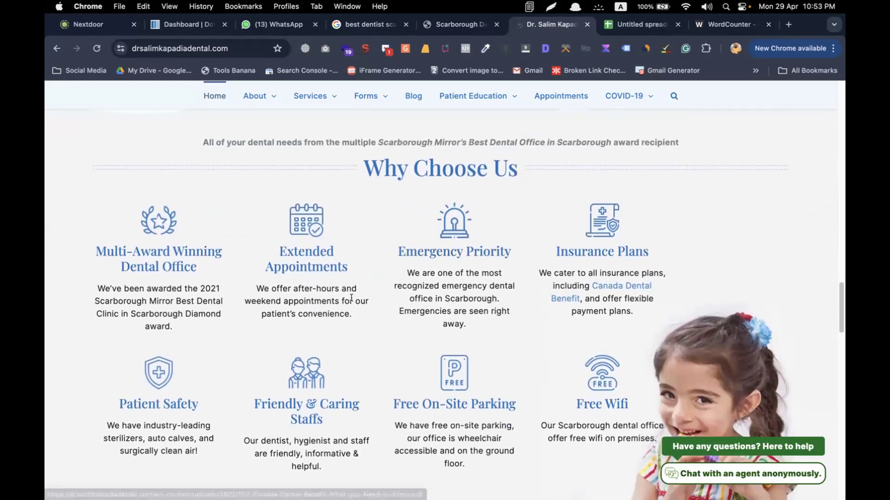
{"action": "scroll", "coordinate": [314, 294], "scroll_direction": "down", "scroll_amount": 2}
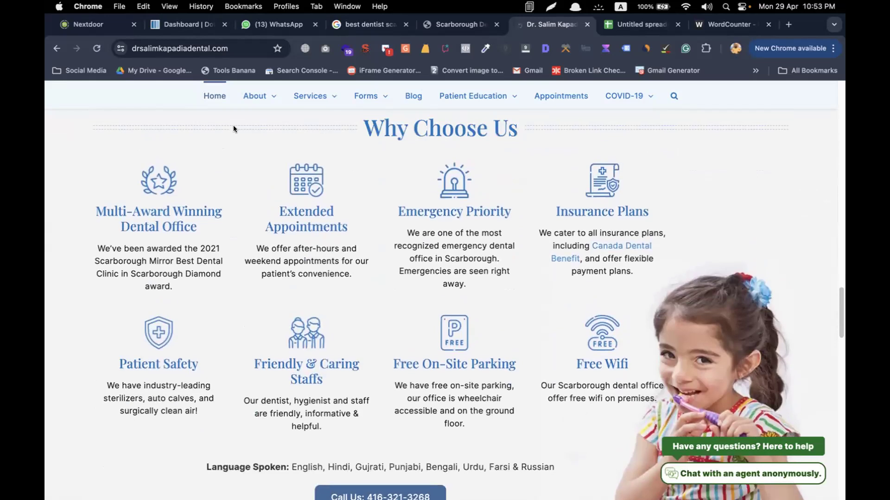
{"action": "left_click_drag", "start_coordinate": [353, 118], "coordinate": [553, 463]}
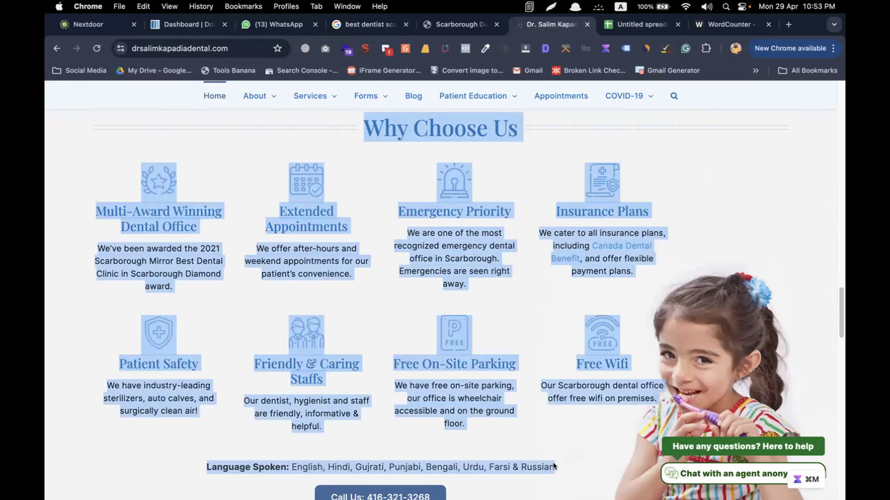
{"action": "right_click", "coordinate": [486, 372]}
{"action": "left_click", "coordinate": [533, 440]}
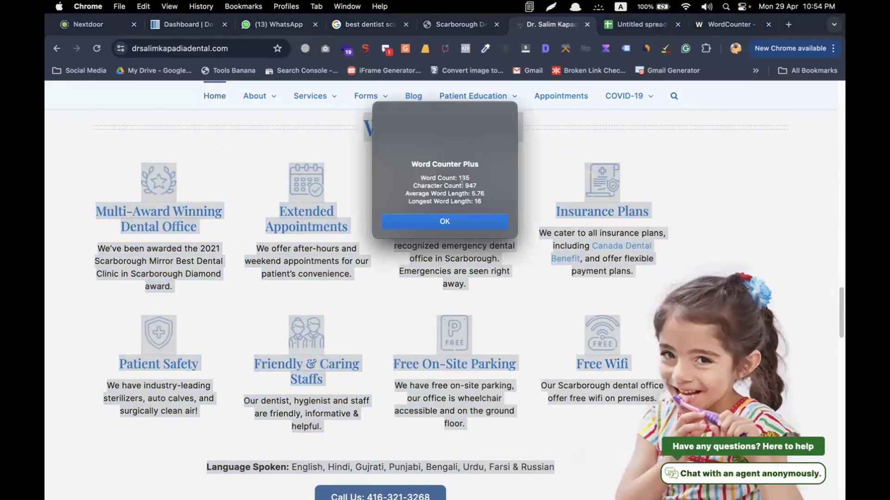
{"action": "left_click", "coordinate": [445, 221]}
Count the words in the "Recent Blog Posts" section, covering its heading and three article previews, with Word Counter Plus
{"action": "scroll", "coordinate": [446, 220], "scroll_direction": "down", "scroll_amount": 5}
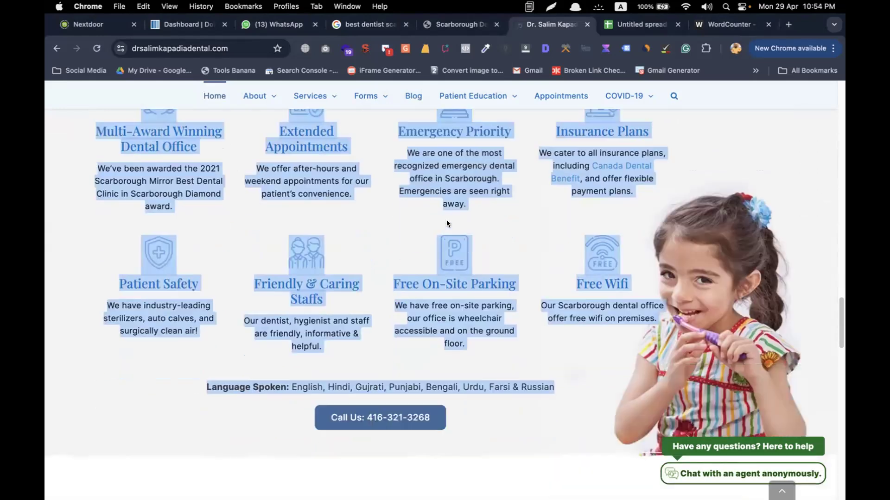
{"action": "scroll", "coordinate": [446, 220], "scroll_direction": "down", "scroll_amount": 8}
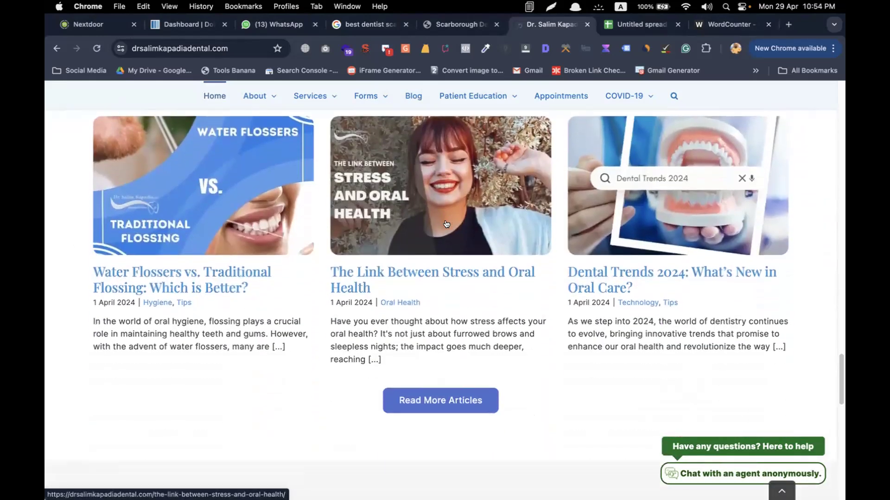
{"action": "scroll", "coordinate": [446, 224], "scroll_direction": "up", "scroll_amount": 4}
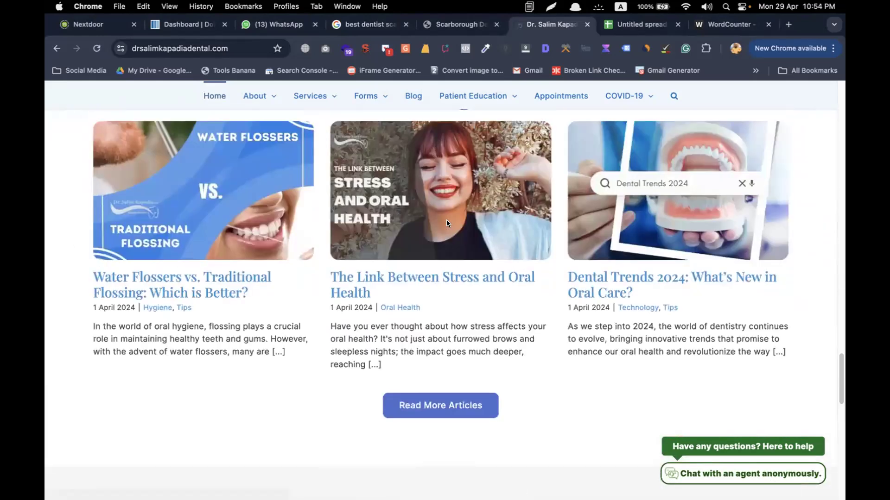
{"action": "scroll", "coordinate": [447, 224], "scroll_direction": "up", "scroll_amount": 1}
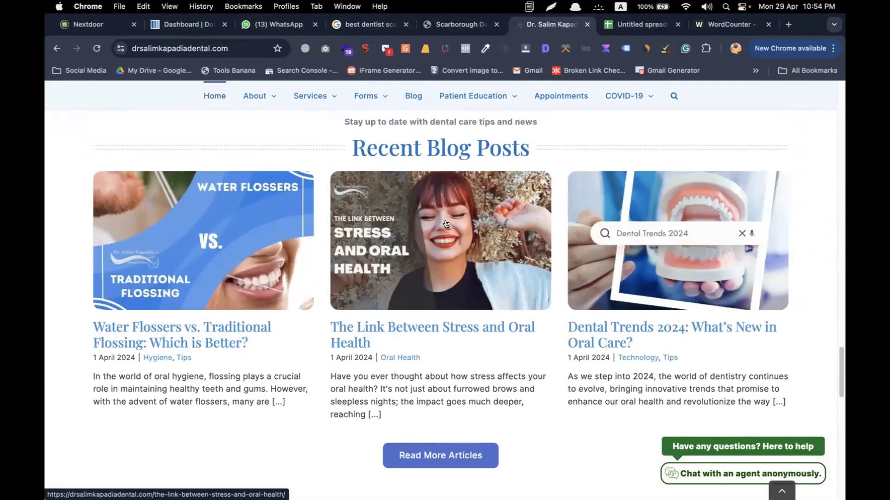
{"action": "scroll", "coordinate": [446, 224], "scroll_direction": "down", "scroll_amount": 1}
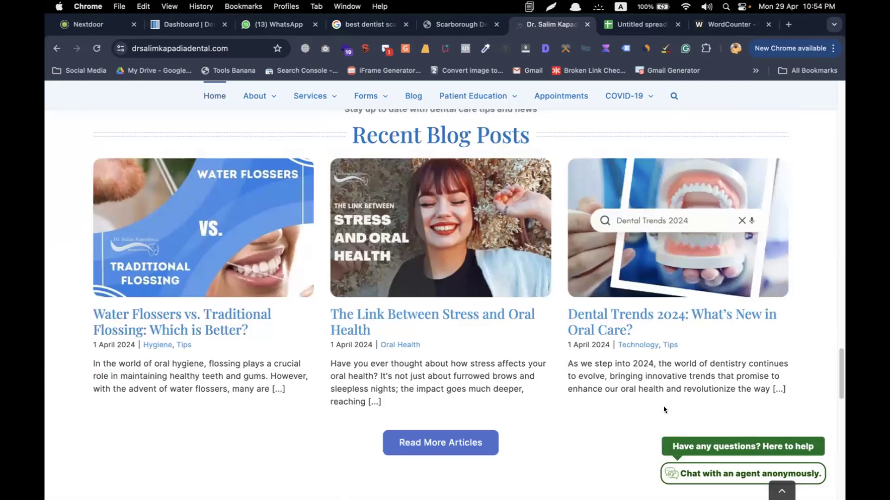
{"action": "triple_click", "coordinate": [677, 399]}
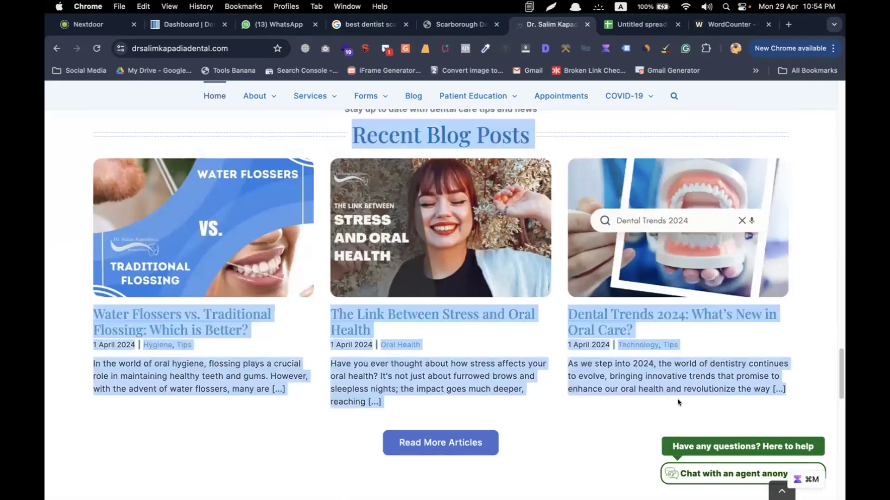
{"action": "right_click", "coordinate": [635, 384]}
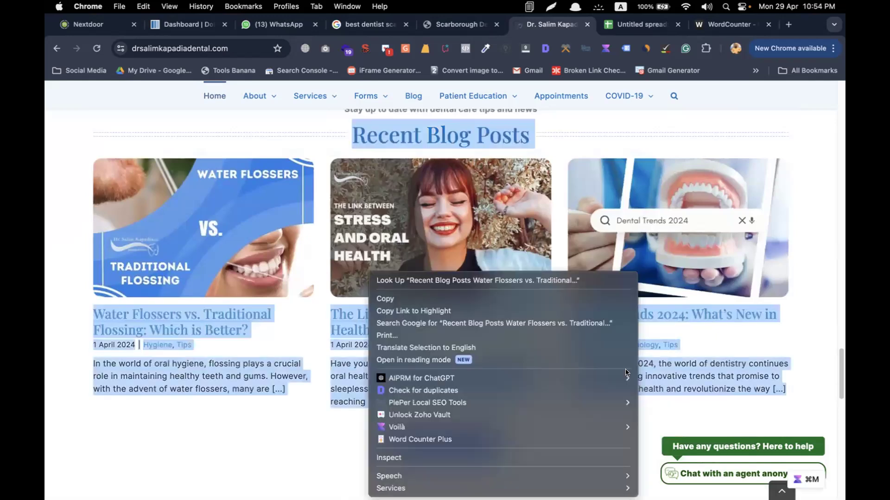
{"action": "left_click", "coordinate": [500, 440]}
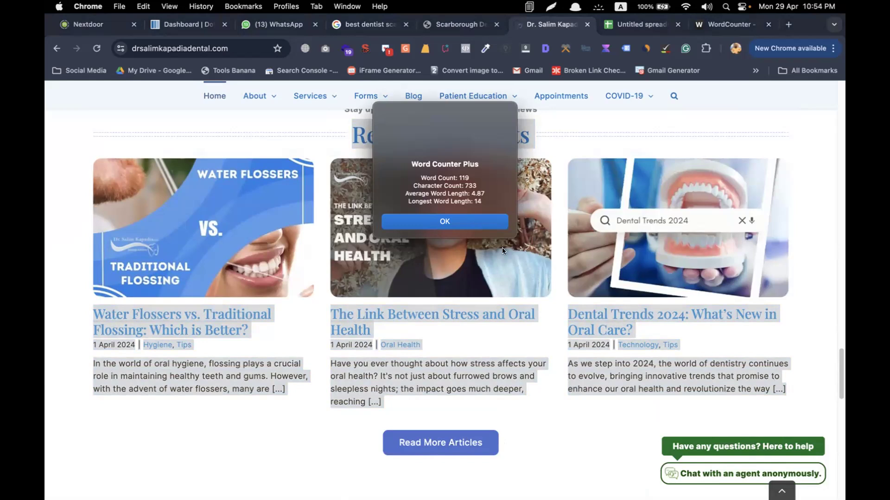
{"action": "left_click", "coordinate": [487, 220]}
Examine the "Award-Winning Dental Office" gallery section and highlight the footer paragraph about same day emergency dental care
{"action": "scroll", "coordinate": [483, 263], "scroll_direction": "down", "scroll_amount": 10}
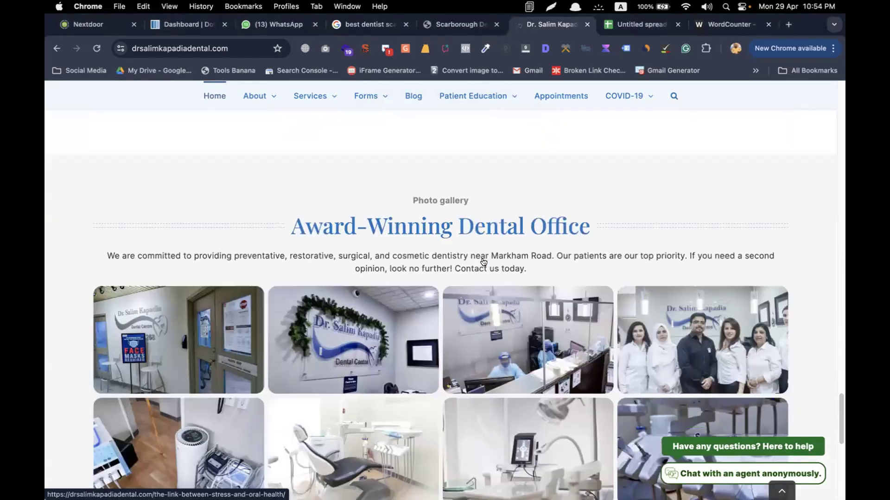
{"action": "scroll", "coordinate": [483, 263], "scroll_direction": "up", "scroll_amount": 1}
{"action": "scroll", "coordinate": [483, 261], "scroll_direction": "up", "scroll_amount": 1}
{"action": "scroll", "coordinate": [482, 262], "scroll_direction": "down", "scroll_amount": 6}
{"action": "scroll", "coordinate": [483, 262], "scroll_direction": "down", "scroll_amount": 2}
{"action": "scroll", "coordinate": [483, 252], "scroll_direction": "up", "scroll_amount": 10}
{"action": "scroll", "coordinate": [483, 244], "scroll_direction": "down", "scroll_amount": 7}
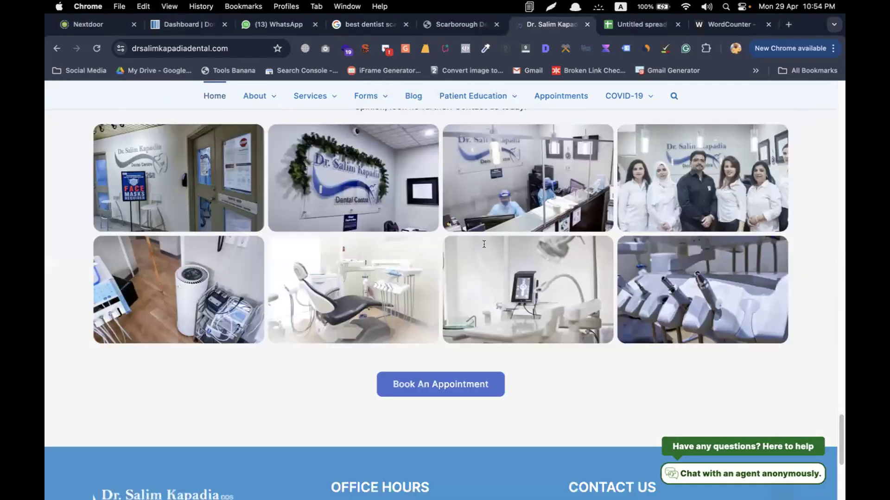
{"action": "scroll", "coordinate": [484, 244], "scroll_direction": "down", "scroll_amount": 5}
{"action": "left_click_drag", "start_coordinate": [93, 302], "coordinate": [166, 360]}
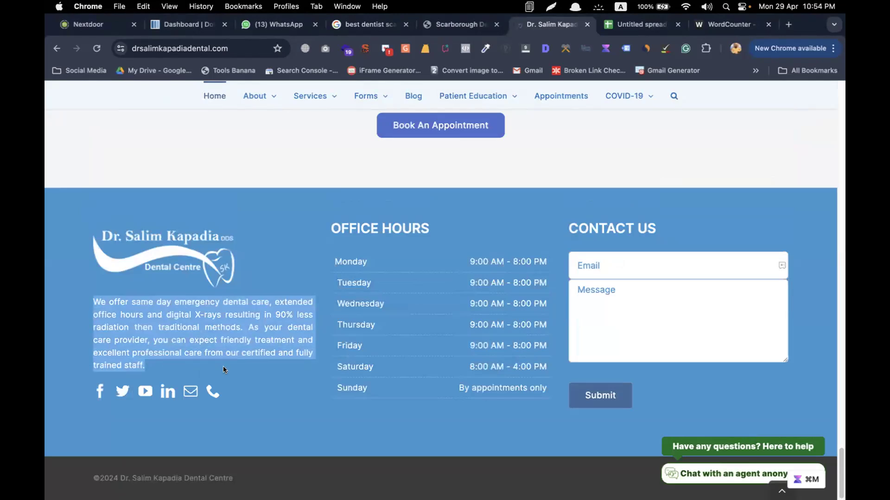
{"action": "scroll", "coordinate": [328, 219], "scroll_direction": "up", "scroll_amount": 20}
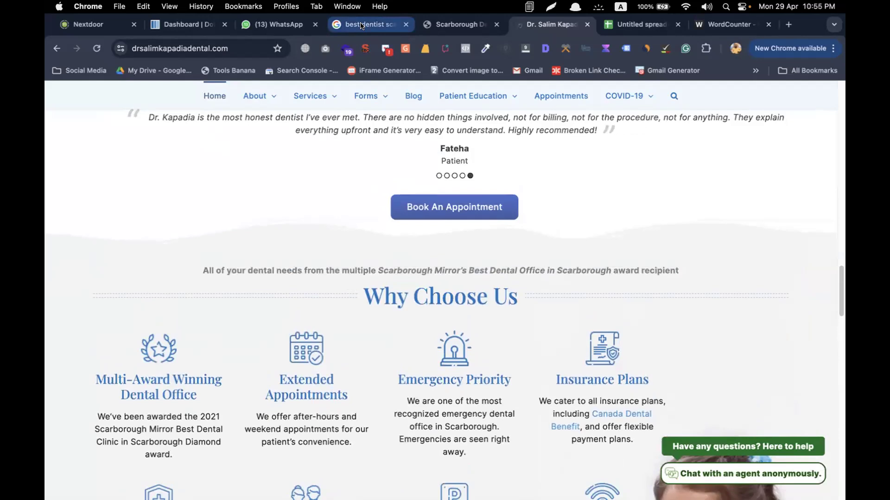
Review the competitors in the "best dentist scarborough" Google results and return to the Dawson Dental Scarborough page
{"action": "left_click", "coordinate": [361, 26]}
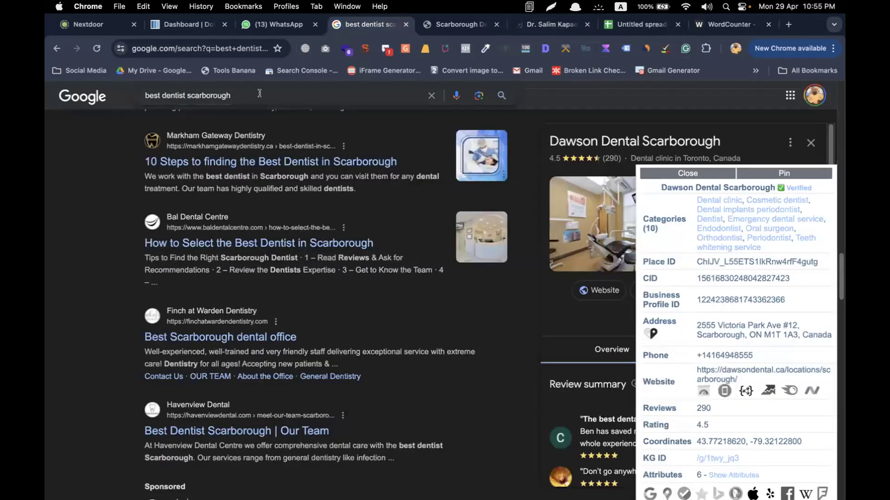
{"action": "scroll", "coordinate": [358, 316], "scroll_direction": "down", "scroll_amount": 2}
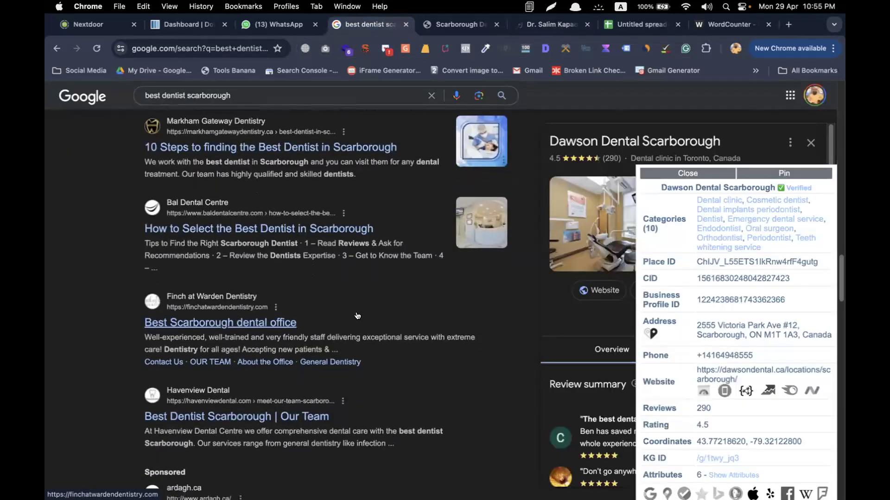
{"action": "scroll", "coordinate": [357, 316], "scroll_direction": "down", "scroll_amount": 2}
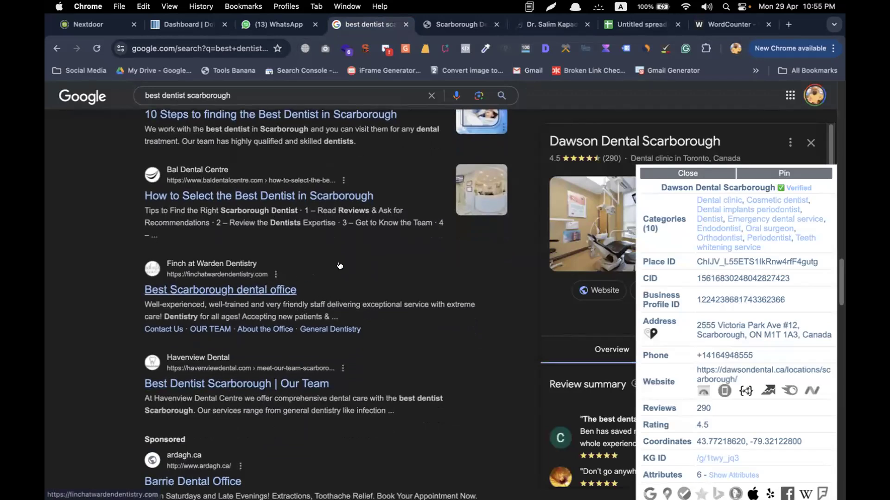
{"action": "scroll", "coordinate": [340, 260], "scroll_direction": "up", "scroll_amount": 2}
{"action": "scroll", "coordinate": [339, 230], "scroll_direction": "down", "scroll_amount": 3}
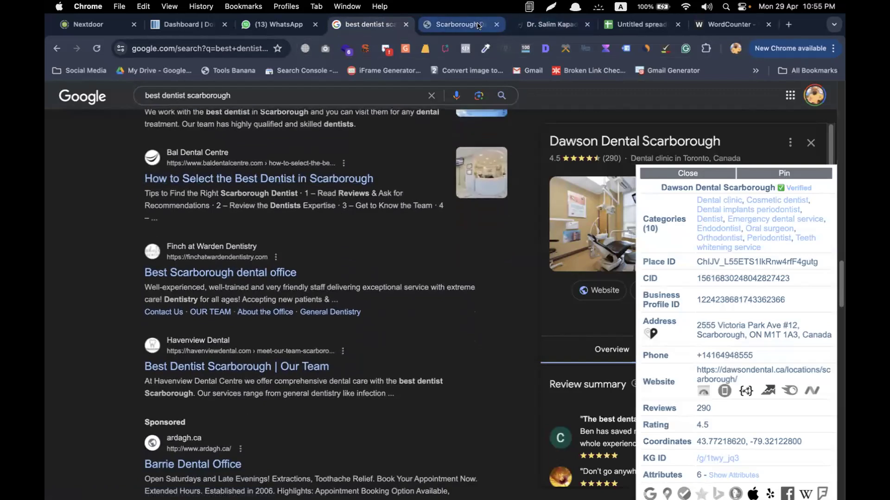
{"action": "left_click", "coordinate": [479, 25]}
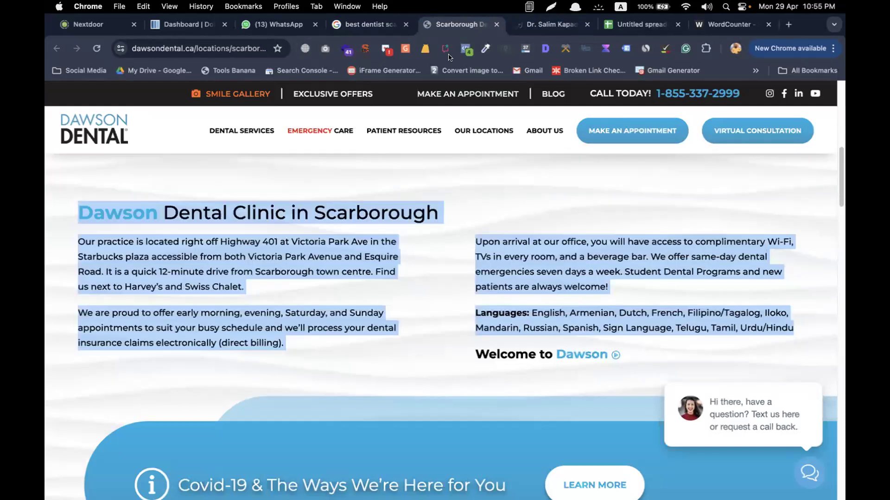
Examine the content sections of the Salim Dental home page and compare them with the Dawson Dental Scarborough page
{"action": "left_click", "coordinate": [548, 25]}
{"action": "scroll", "coordinate": [299, 287], "scroll_direction": "down", "scroll_amount": 1}
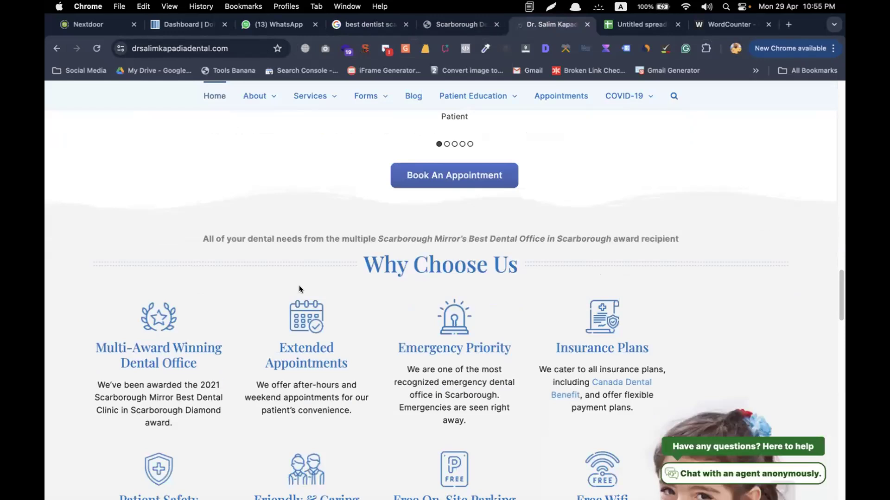
{"action": "scroll", "coordinate": [299, 288], "scroll_direction": "down", "scroll_amount": 5}
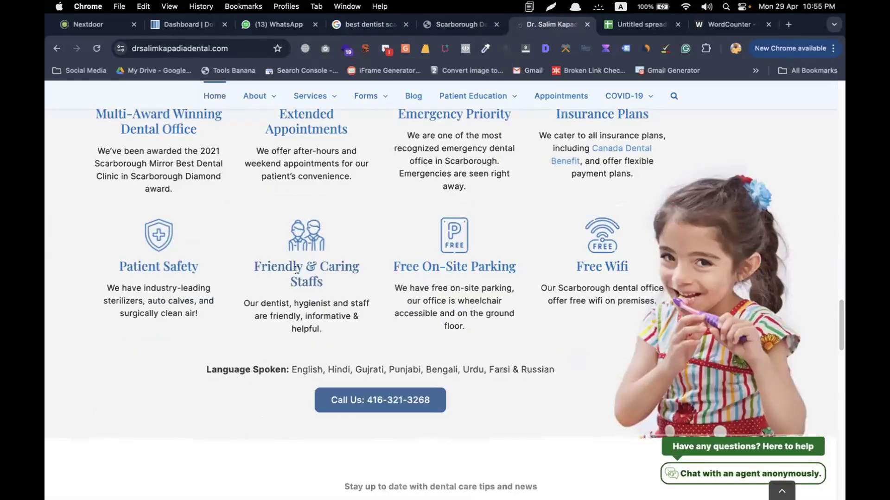
{"action": "scroll", "coordinate": [300, 284], "scroll_direction": "down", "scroll_amount": 2}
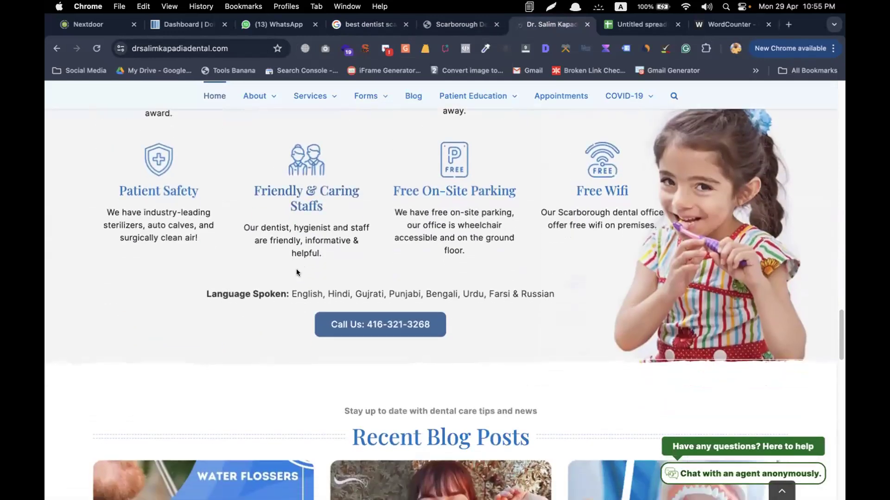
{"action": "scroll", "coordinate": [296, 272], "scroll_direction": "up", "scroll_amount": 13}
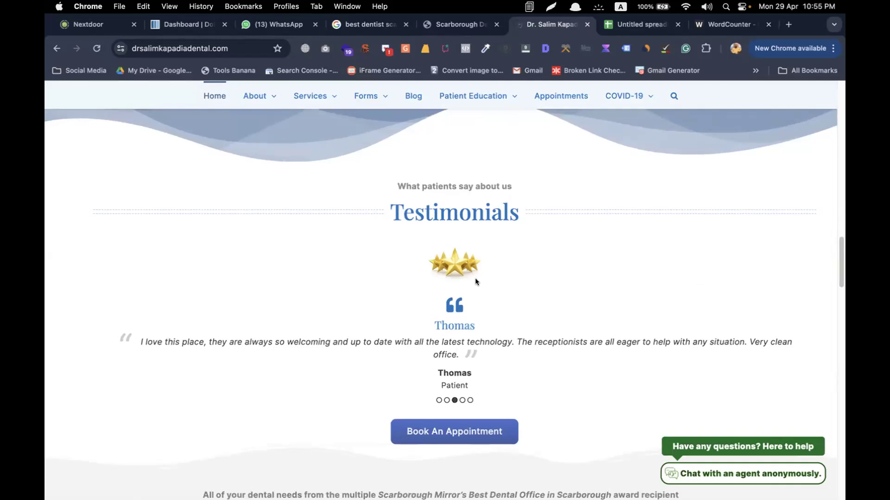
{"action": "scroll", "coordinate": [475, 281], "scroll_direction": "up", "scroll_amount": 10}
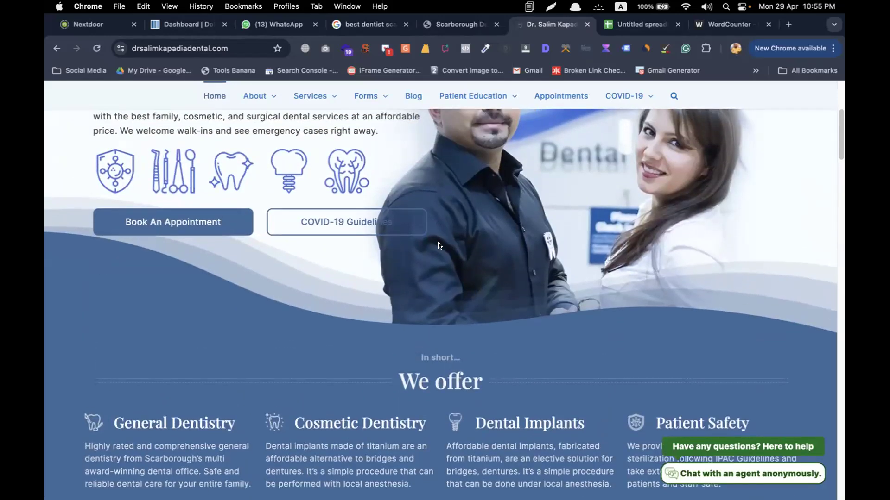
{"action": "left_click", "coordinate": [438, 28]}
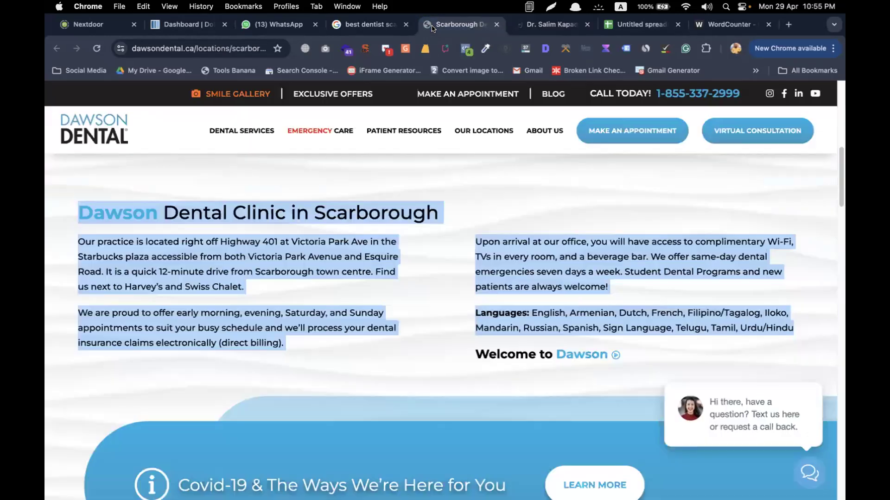
{"action": "left_click", "coordinate": [526, 26]}
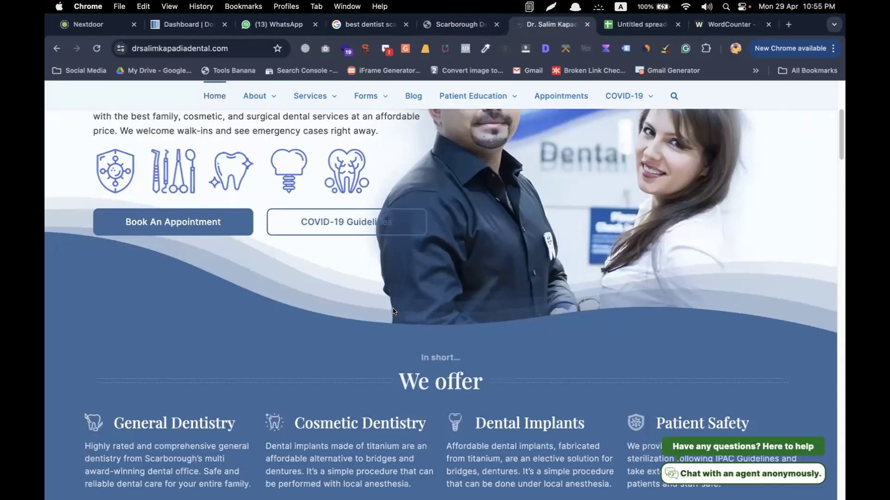
{"action": "scroll", "coordinate": [393, 311], "scroll_direction": "down", "scroll_amount": 7}
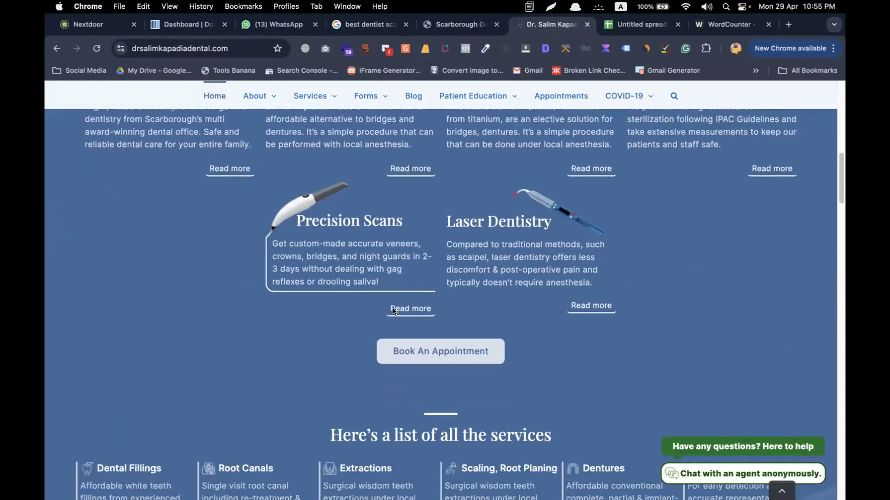
Record "700 words" as Salim Dental's landing page content length in cell D3 of the spreadsheet
{"action": "left_click", "coordinate": [713, 26]}
{"action": "left_click", "coordinate": [639, 29]}
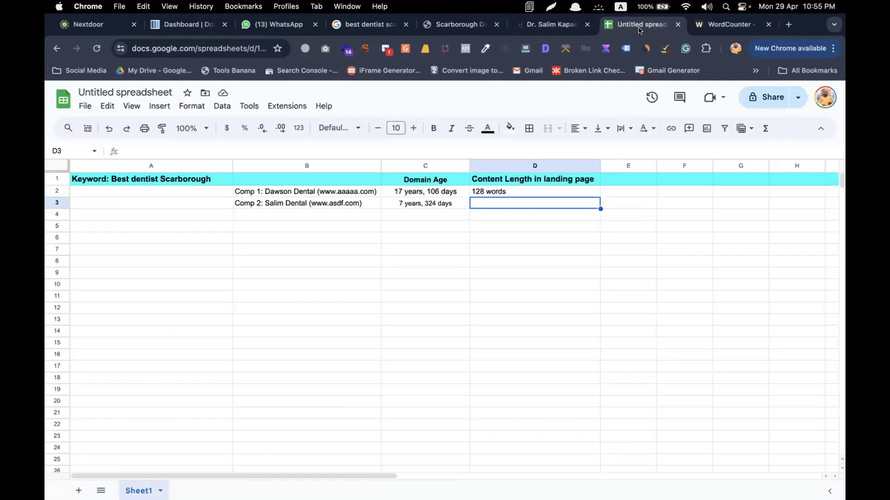
{"action": "type", "text": "77"}
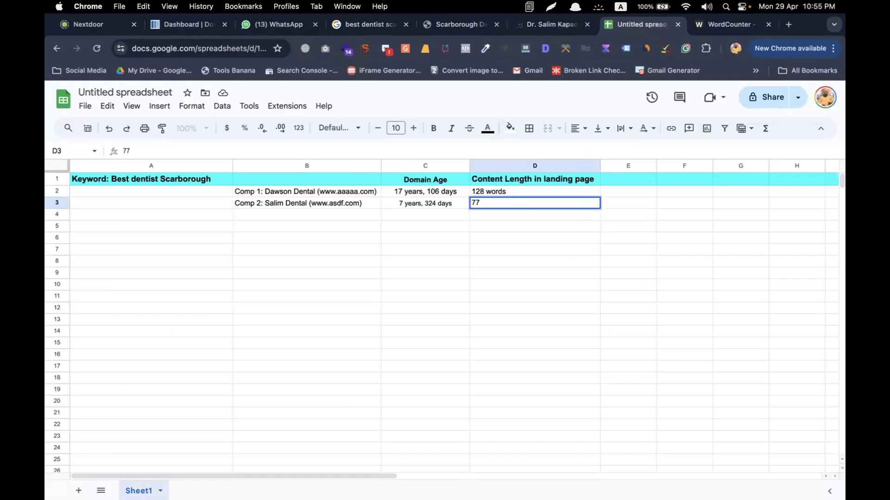
{"action": "type", "text": "7"}
{"action": "key", "text": "BackSpace"}
{"action": "key", "text": "BackSpace"}
{"action": "key", "text": "BackSpace"}
{"action": "type", "text": "700 words"}
Center the whole "Content Length in landing page" column horizontally
{"action": "left_click", "coordinate": [534, 166]}
{"action": "left_click", "coordinate": [577, 129]}
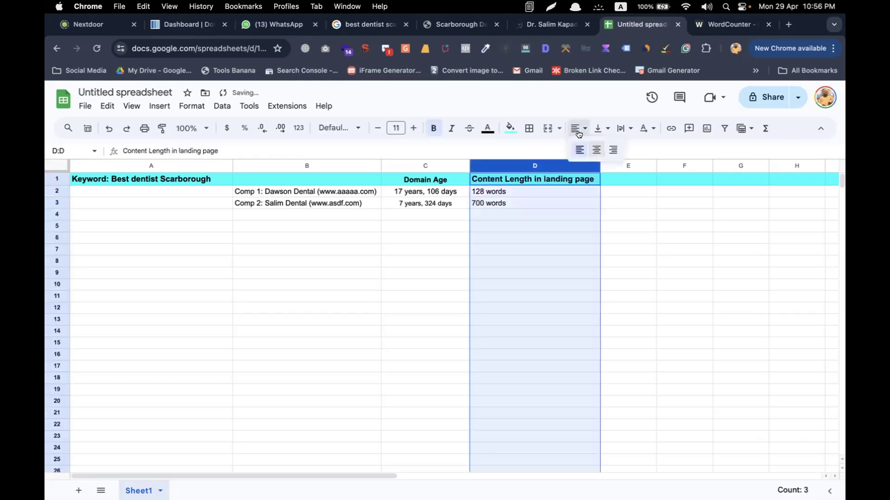
{"action": "left_click", "coordinate": [596, 150]}
{"action": "left_click", "coordinate": [620, 183]}
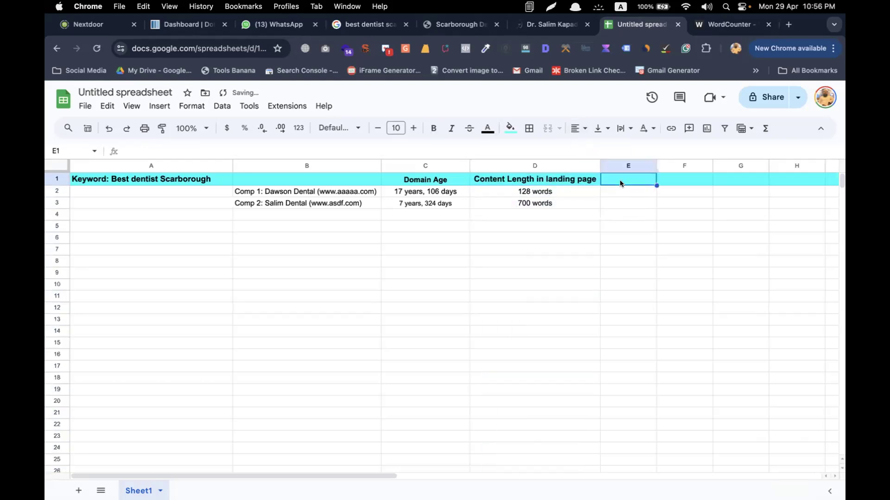
Switch to WorkFlowy, highlight the KGR entry in the competitor factors list, and return to the spreadsheet
{"action": "mouse_move", "coordinate": [283, 488]}
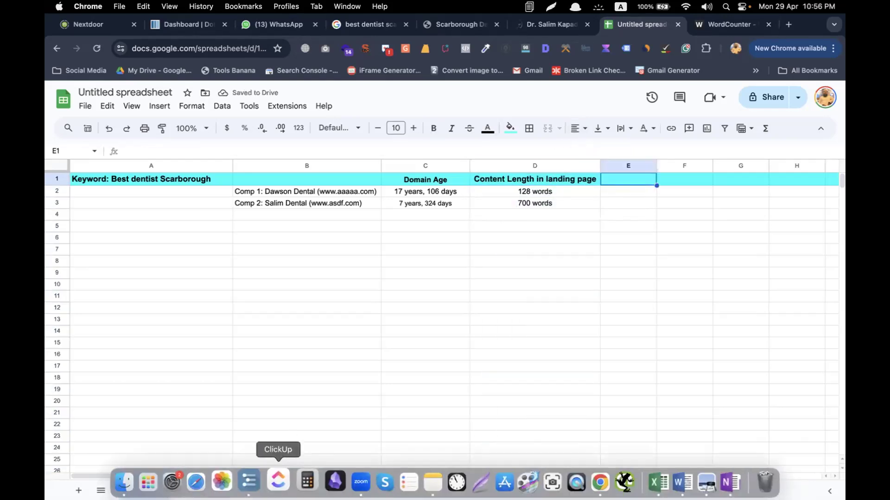
{"action": "left_click", "coordinate": [254, 482]}
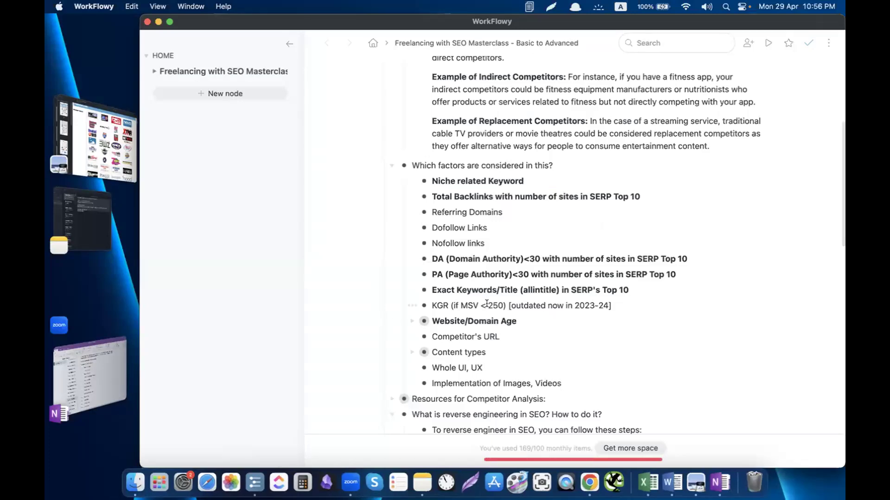
{"action": "triple_click", "coordinate": [539, 302]}
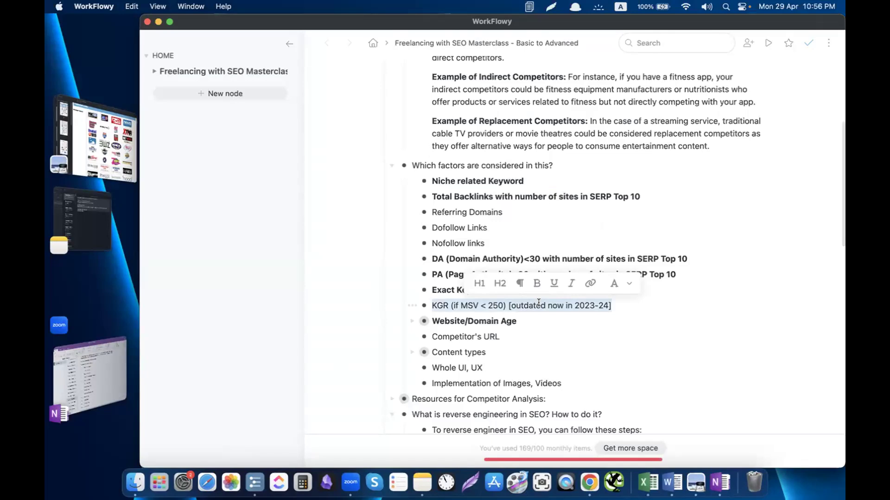
{"action": "left_click", "coordinate": [539, 303]}
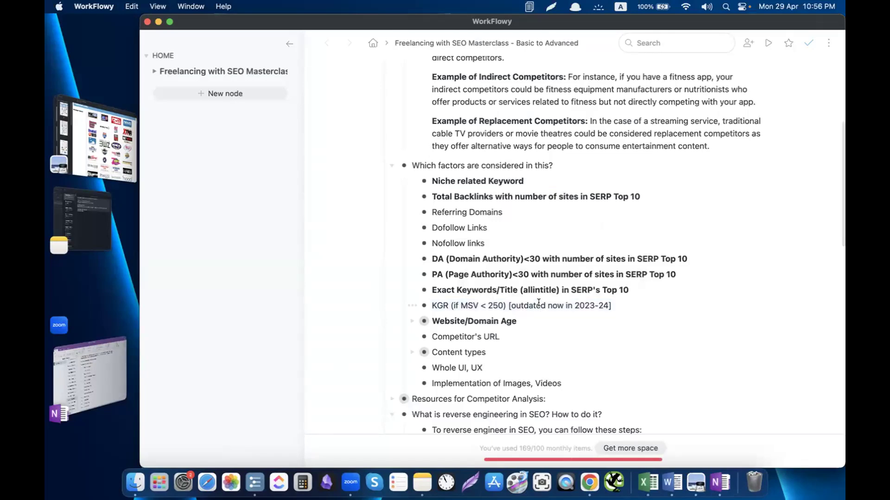
{"action": "key", "text": "ctrl+Right"}
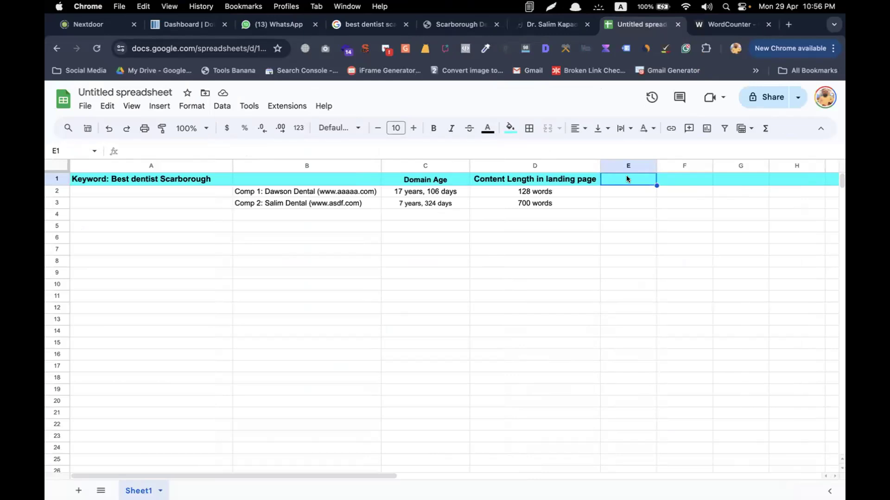
Add the column headers "DA" in E1 and "PA" in F1
{"action": "type", "text": "DA"}
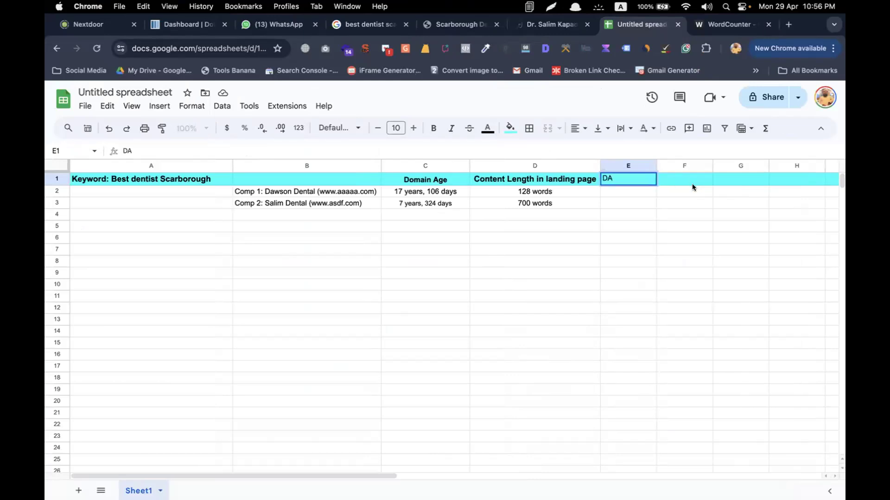
{"action": "left_click", "coordinate": [689, 186]}
{"action": "type", "text": "PA"}
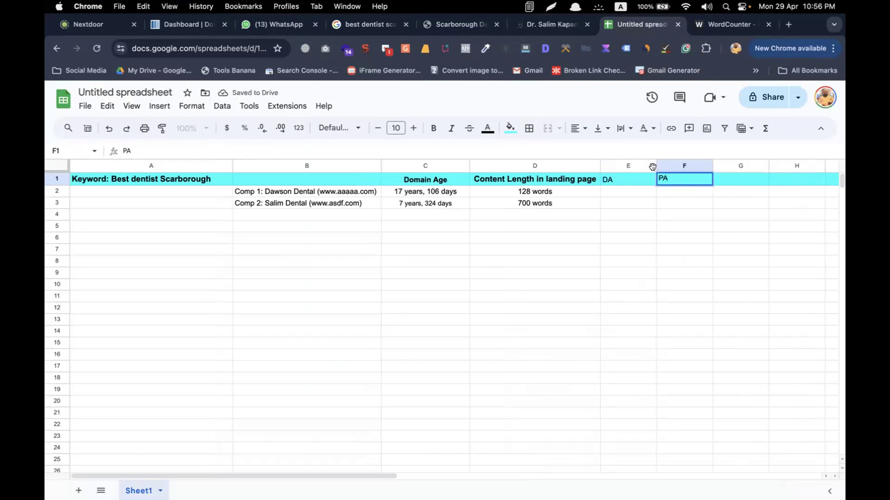
Center the contents of the DA and PA columns horizontally
{"action": "left_click", "coordinate": [621, 166]}
{"action": "left_click", "coordinate": [579, 132]}
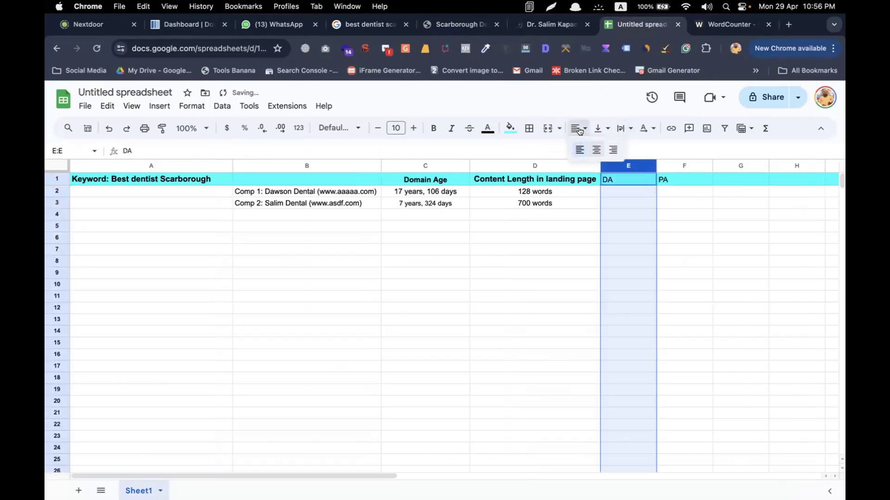
{"action": "left_click", "coordinate": [595, 147]}
{"action": "left_click", "coordinate": [692, 164]}
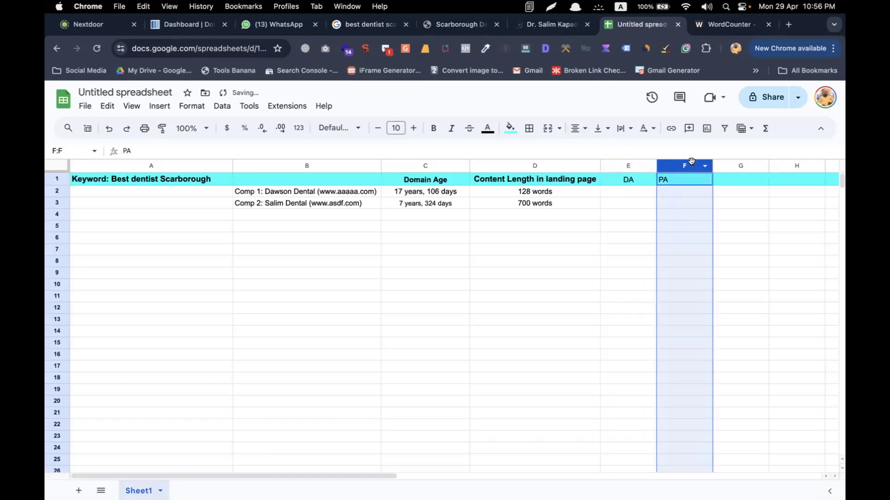
{"action": "left_click", "coordinate": [579, 129]}
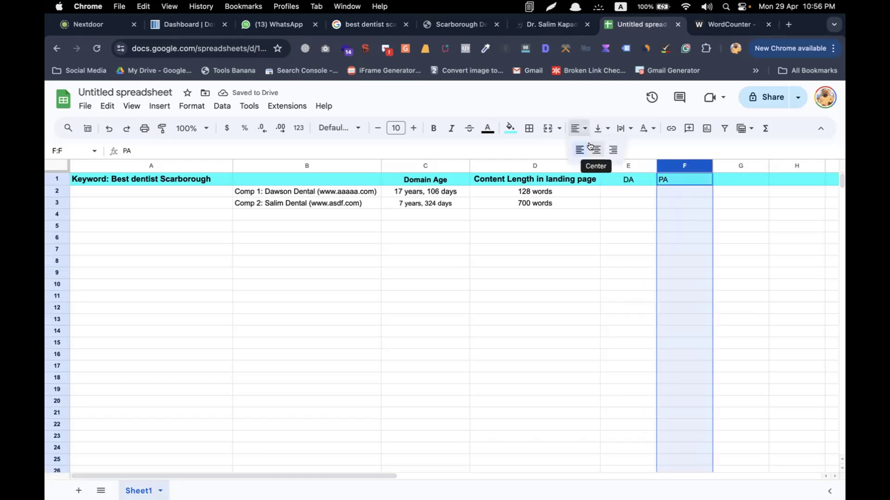
{"action": "left_click", "coordinate": [595, 148]}
Make the DA and PA headers bold
{"action": "left_click", "coordinate": [635, 182]}
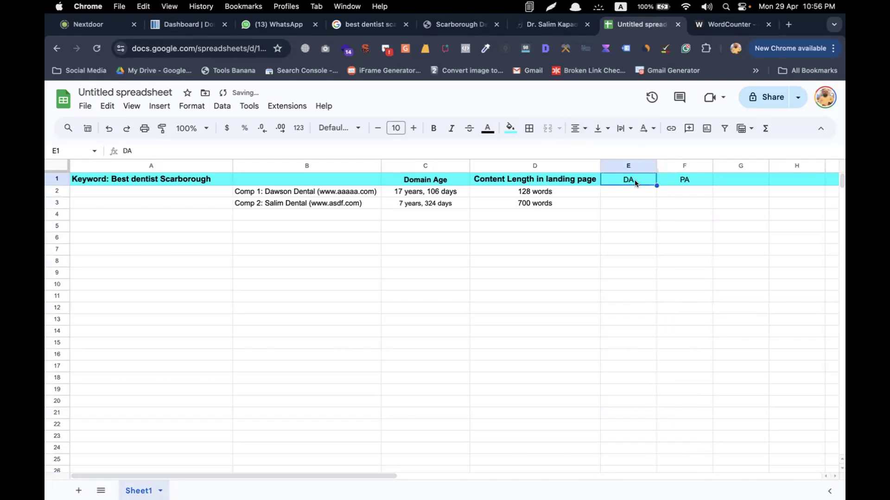
{"action": "key", "text": "super+b"}
{"action": "left_click", "coordinate": [666, 179]}
{"action": "key", "text": "super+b"}
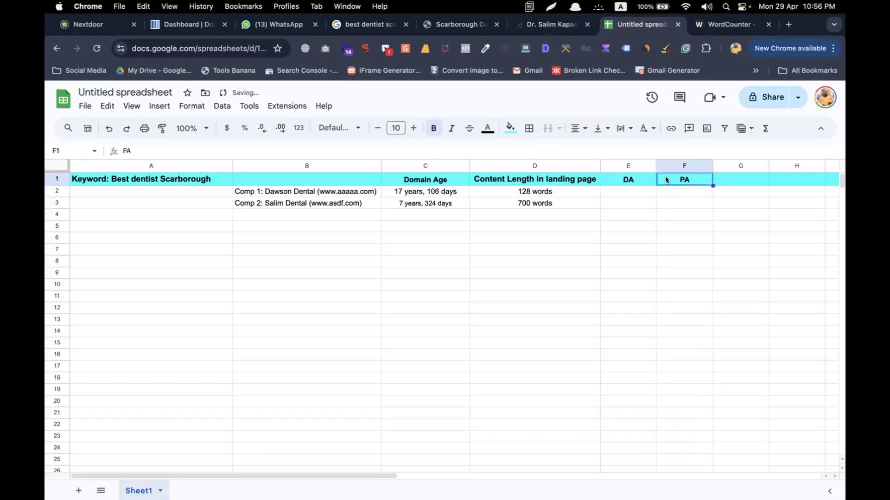
Compare the Domain Authority extension's scores for the Dawson Dental, Salim Dental, Google, WhatsApp and WordCounter pages
{"action": "left_click", "coordinate": [620, 194]}
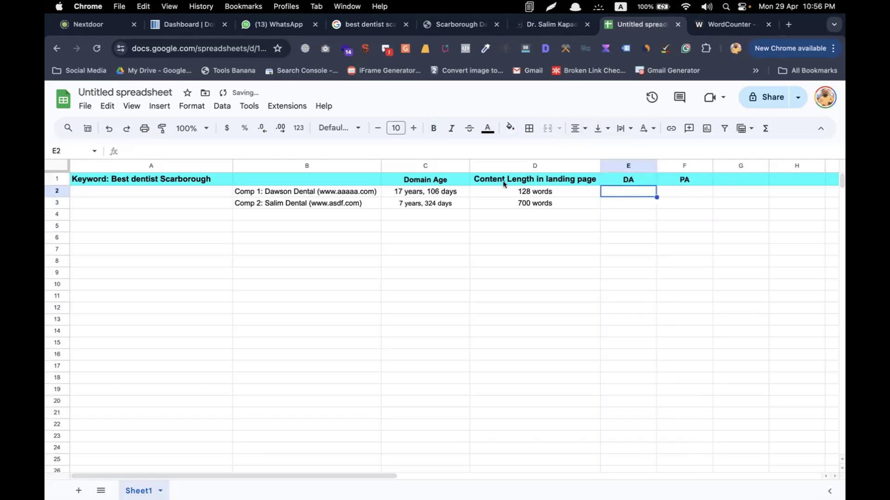
{"action": "left_click", "coordinate": [435, 26]}
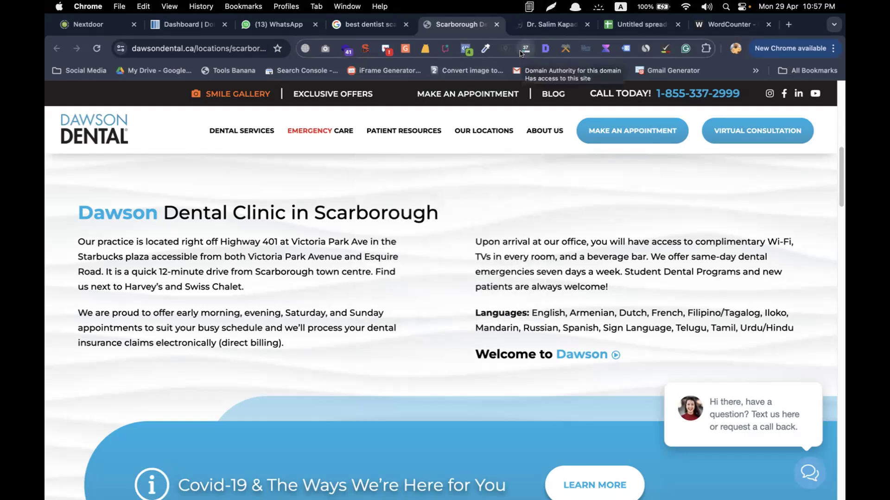
{"action": "left_click", "coordinate": [536, 28]}
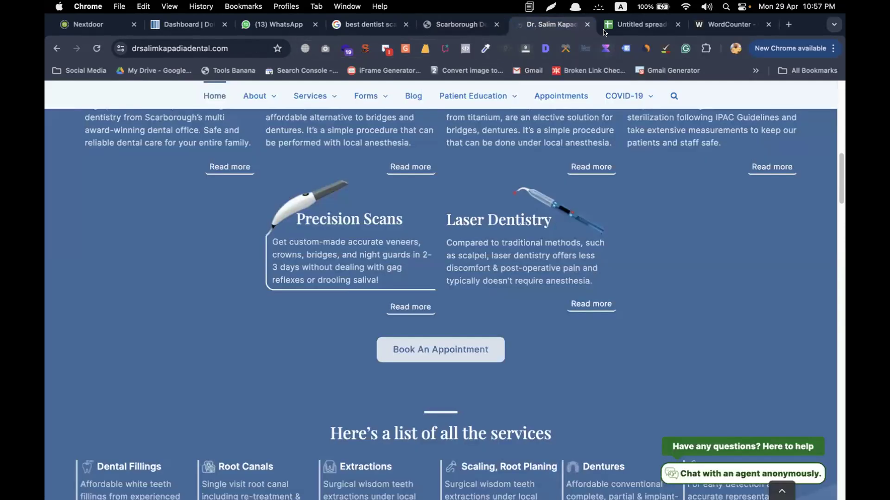
{"action": "left_click", "coordinate": [446, 29]}
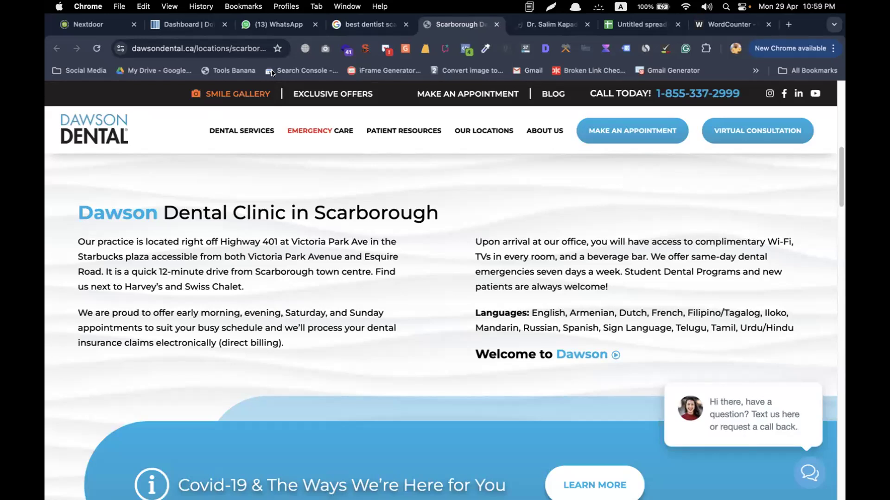
{"action": "left_click", "coordinate": [344, 32]}
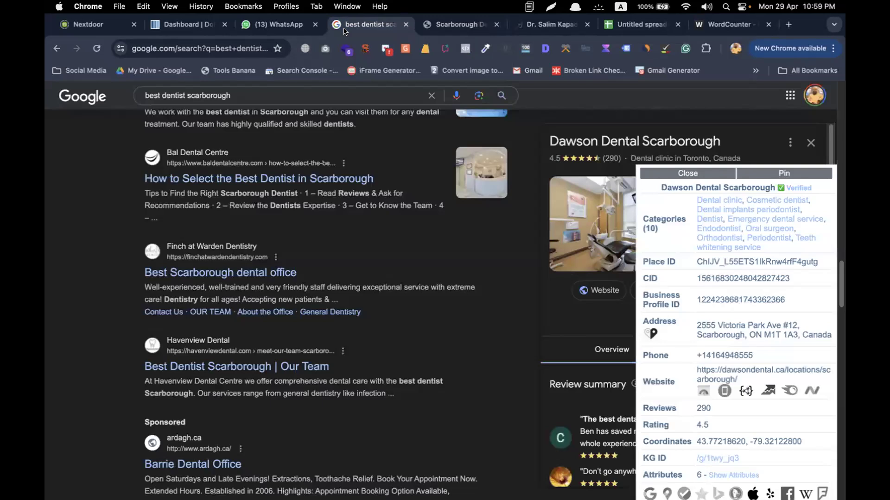
{"action": "left_click", "coordinate": [263, 26]}
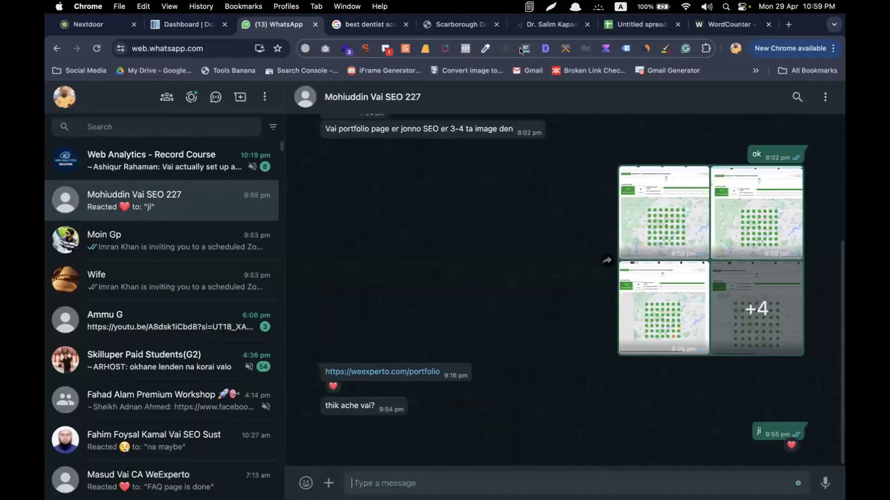
{"action": "left_click", "coordinate": [705, 28]}
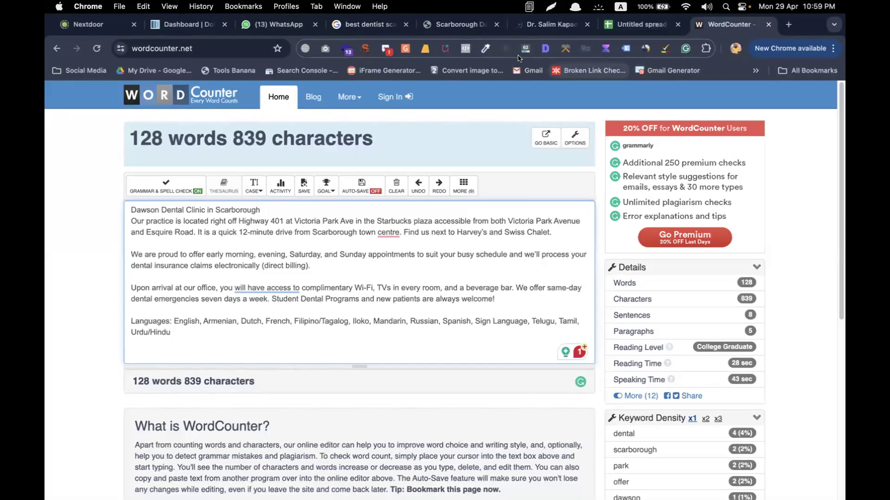
{"action": "left_click", "coordinate": [454, 29]}
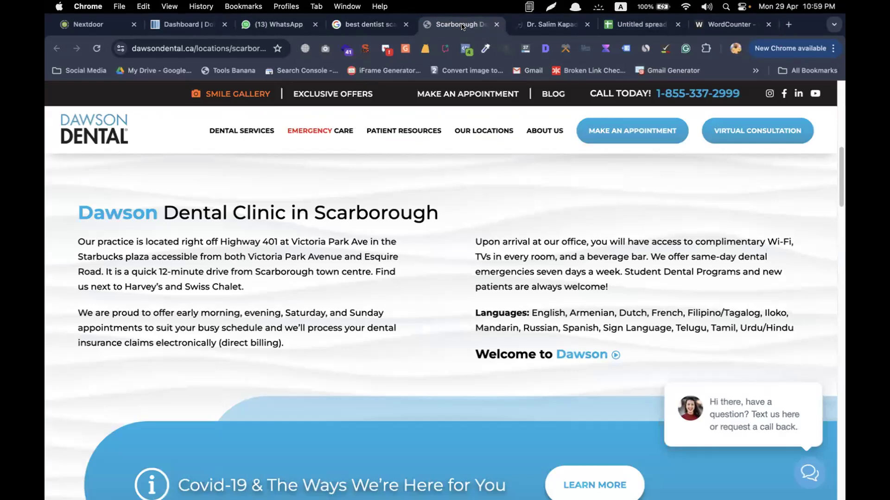
Enter 37 as Dawson Dental's DA in cell E2 of the comparison spreadsheet
{"action": "left_click", "coordinate": [609, 31]}
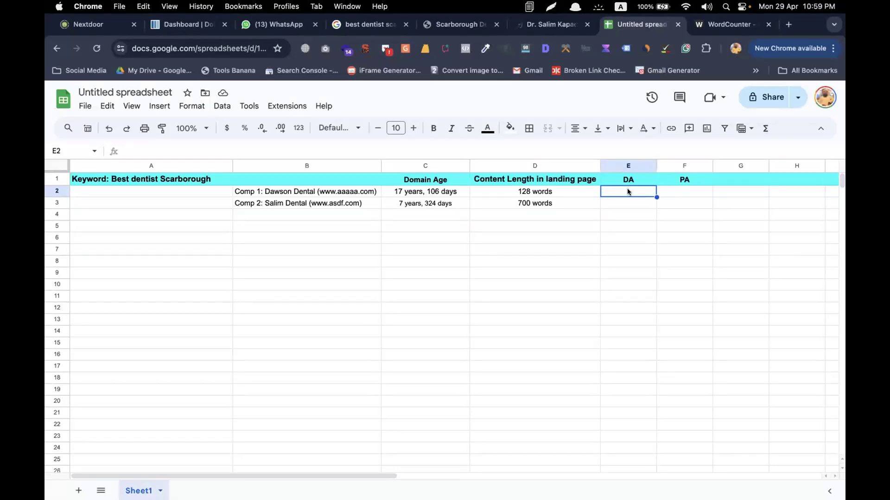
{"action": "left_click", "coordinate": [449, 26]}
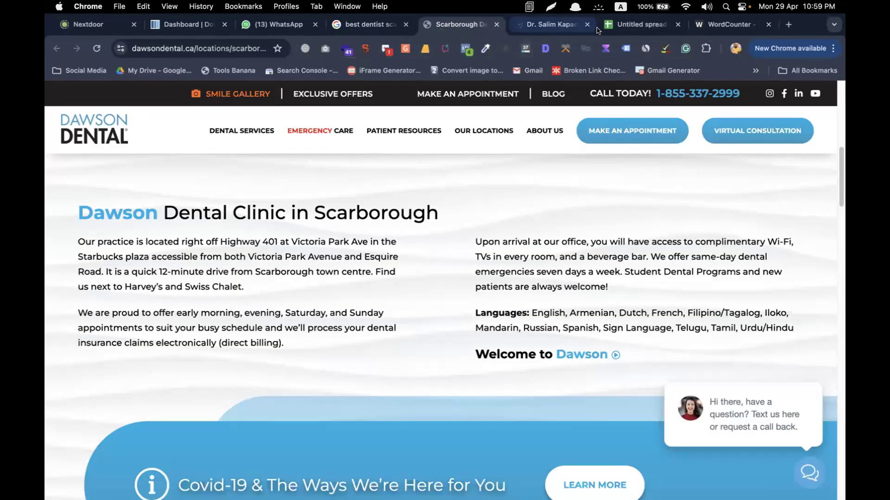
{"action": "left_click", "coordinate": [636, 27]}
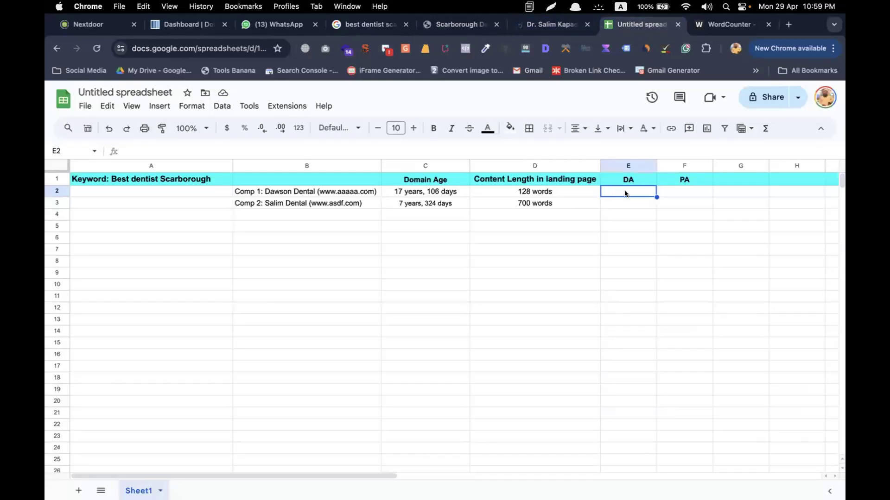
{"action": "type", "text": "37"}
Search Google for "da pa checker" in a new tab and open the Website SEO Checker result
{"action": "left_click", "coordinate": [456, 25]}
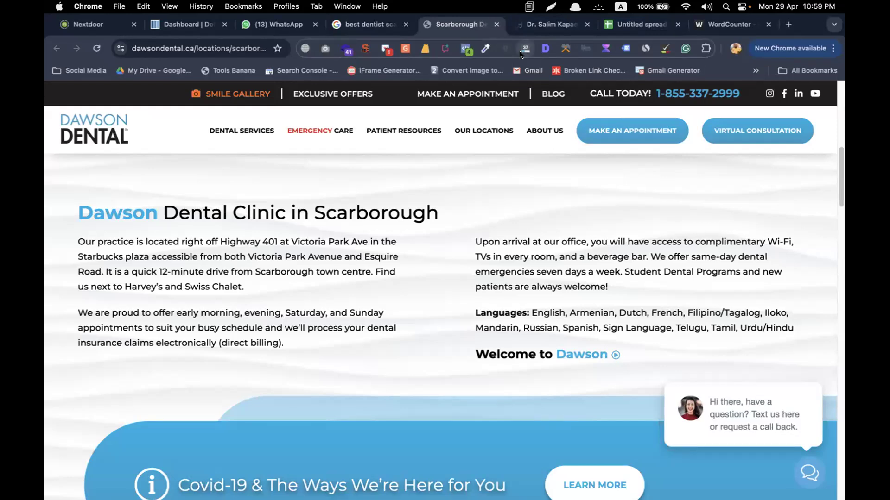
{"action": "left_click", "coordinate": [788, 24]}
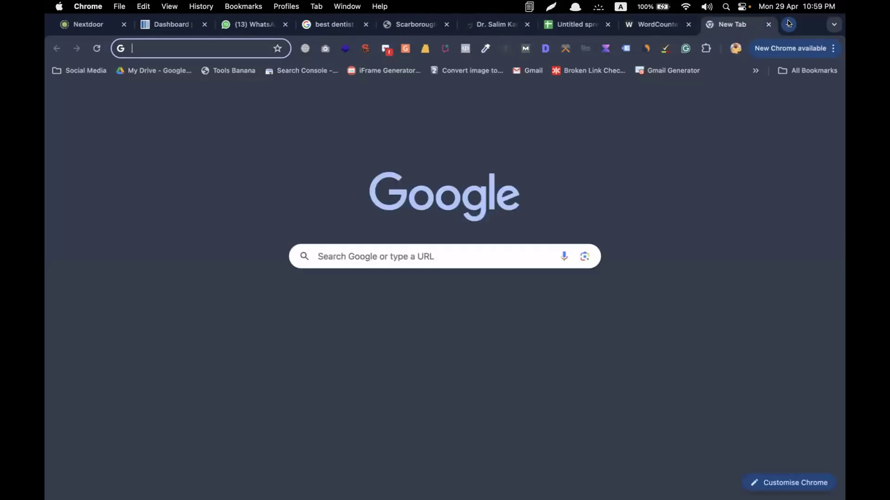
{"action": "type", "text": "d"}
{"action": "key", "text": "BackSpace"}
{"action": "key", "text": "BackSpace"}
{"action": "type", "text": "da pa"}
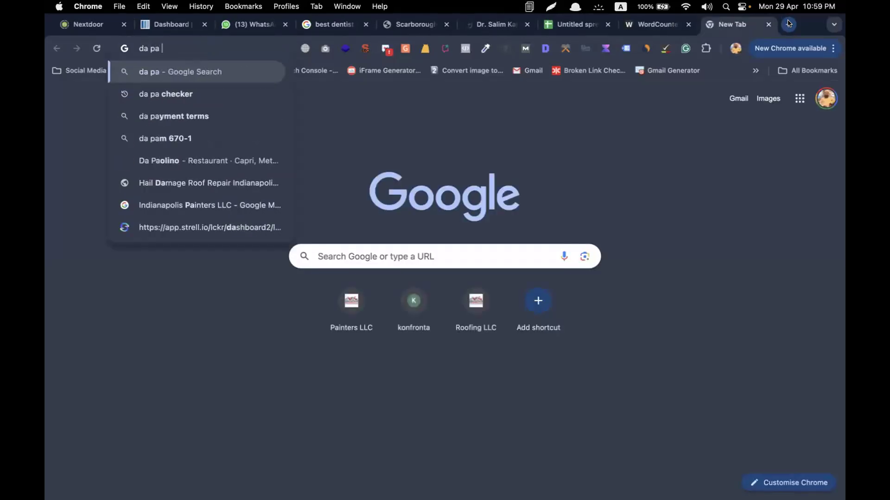
{"action": "key", "text": "Down"}
{"action": "key", "text": "Return"}
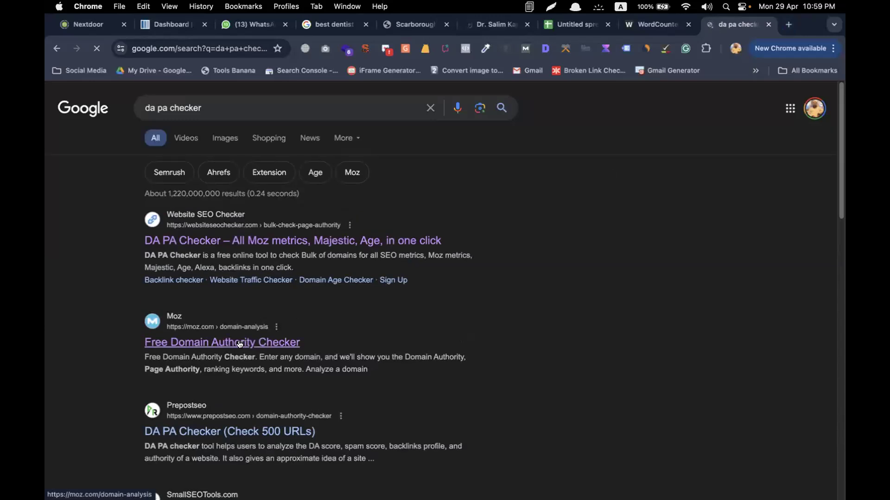
{"action": "left_click", "coordinate": [252, 240]}
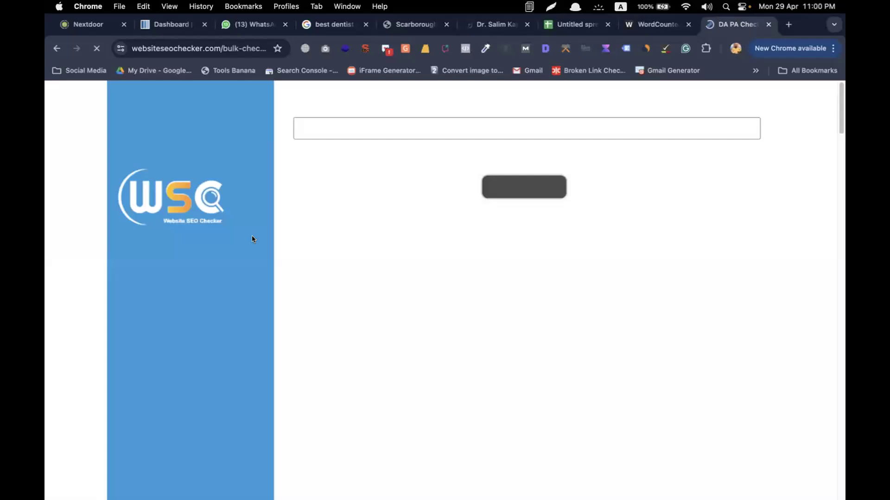
{"action": "left_click", "coordinate": [414, 26]}
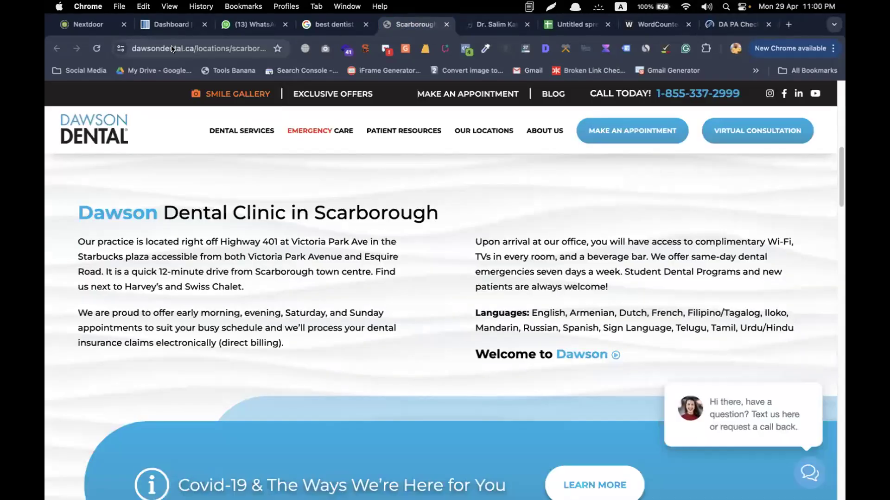
{"action": "left_click", "coordinate": [184, 49]}
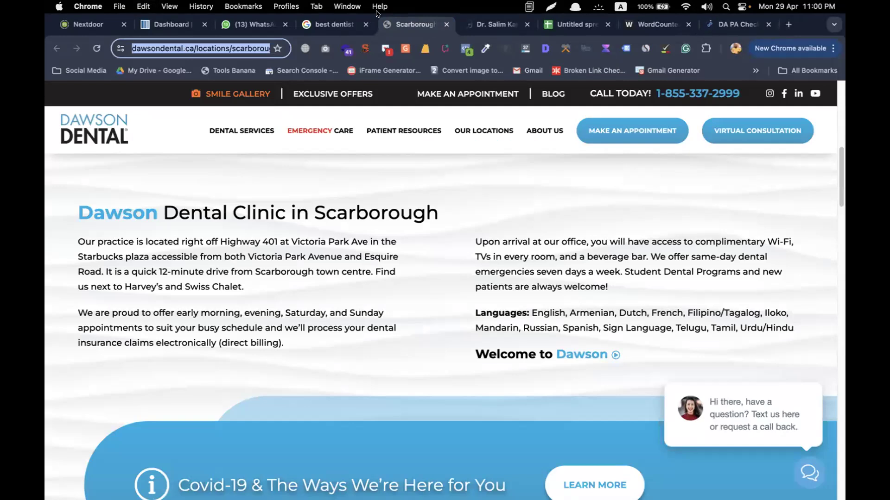
{"action": "left_click", "coordinate": [707, 27]}
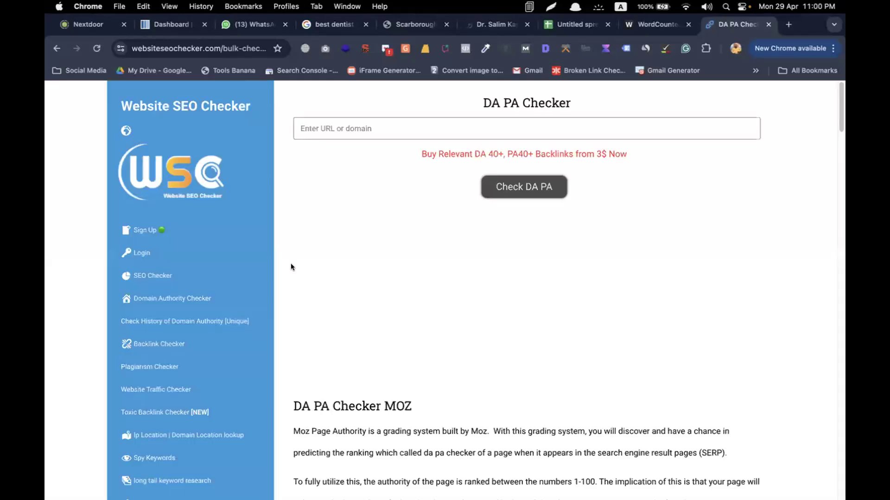
{"action": "left_click", "coordinate": [342, 129]}
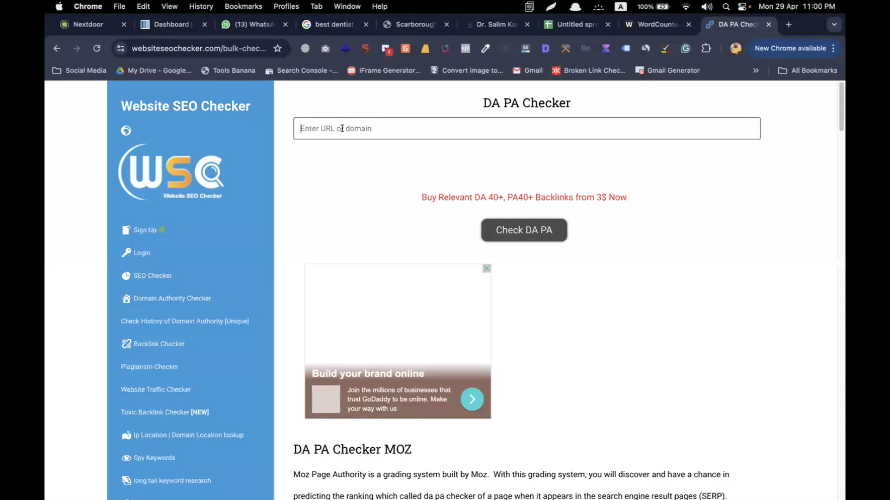
{"action": "left_click", "coordinate": [341, 129]}
{"action": "type", "text": "https://dawsondental.ca/locations/scarborough/"}
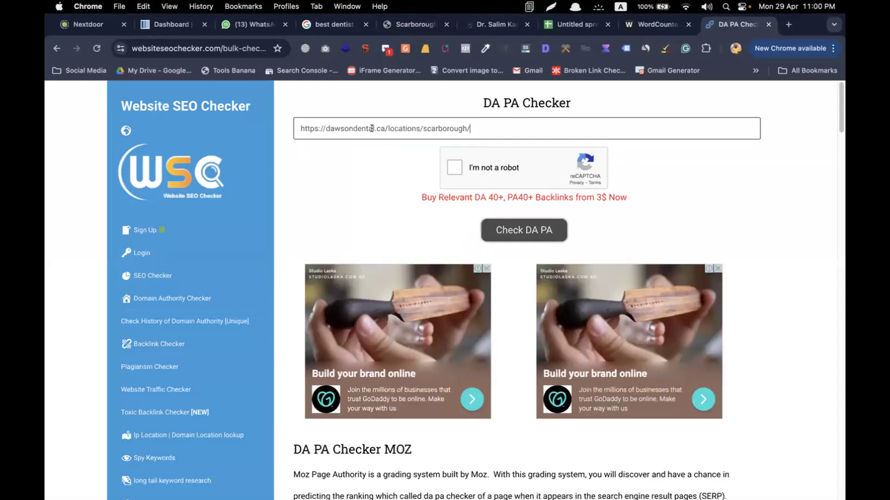
{"action": "left_click", "coordinate": [488, 166]}
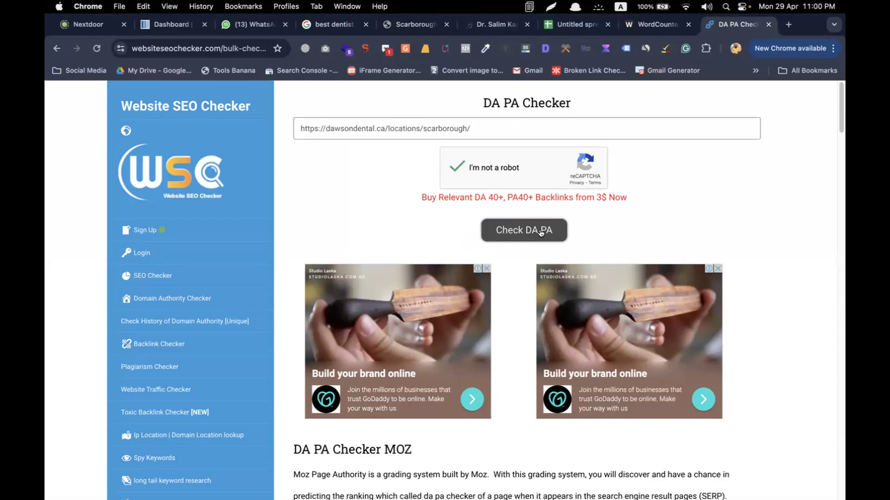
{"action": "left_click", "coordinate": [539, 232]}
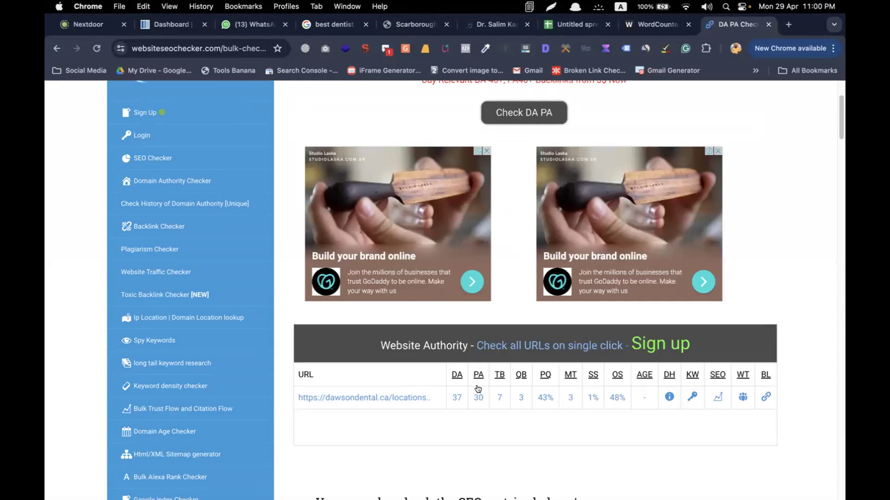
Enter 30 as Dawson Dental's PA in cell F2 of the comparison spreadsheet
{"action": "left_click", "coordinate": [596, 26]}
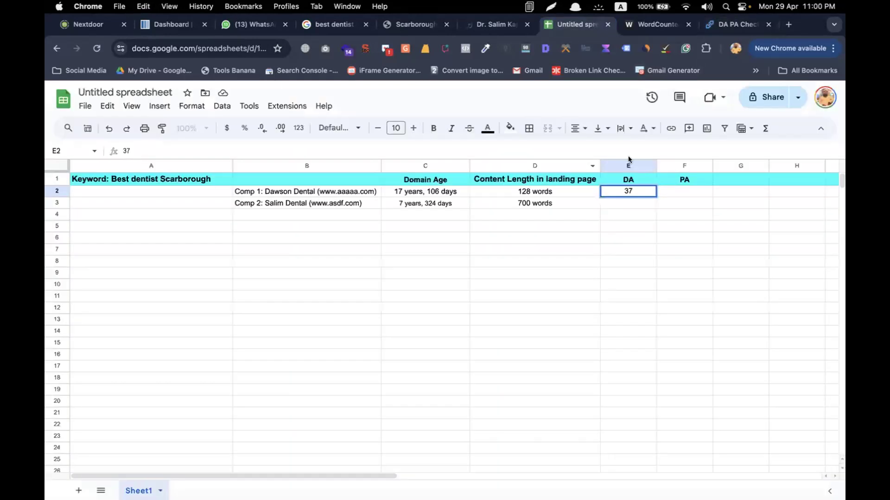
{"action": "left_click", "coordinate": [681, 195]}
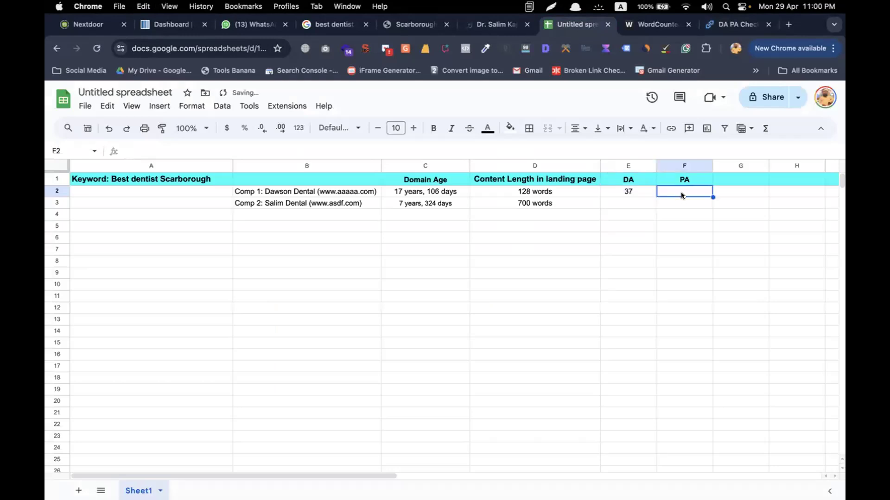
{"action": "type", "text": "30"}
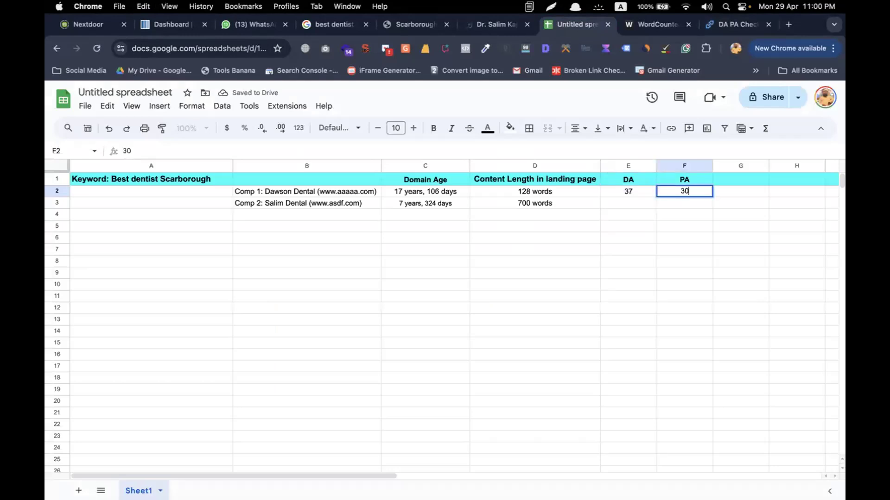
{"action": "left_click", "coordinate": [618, 189]}
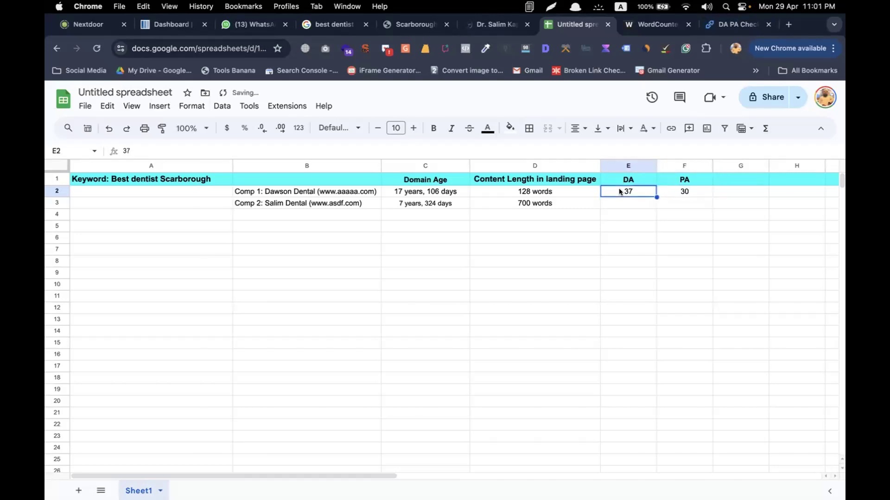
{"action": "left_click", "coordinate": [683, 191]}
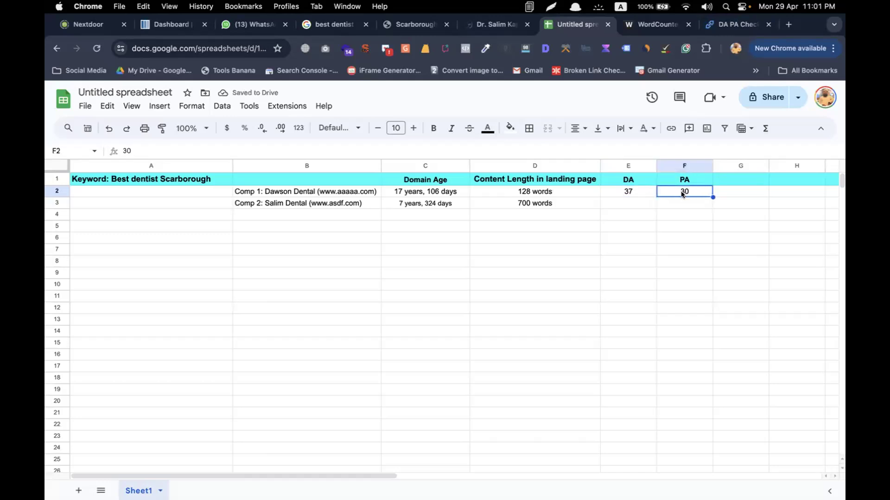
Copy the Salim Dental site's address and return to the DA PA Checker's URL entry form
{"action": "left_click", "coordinate": [732, 24]}
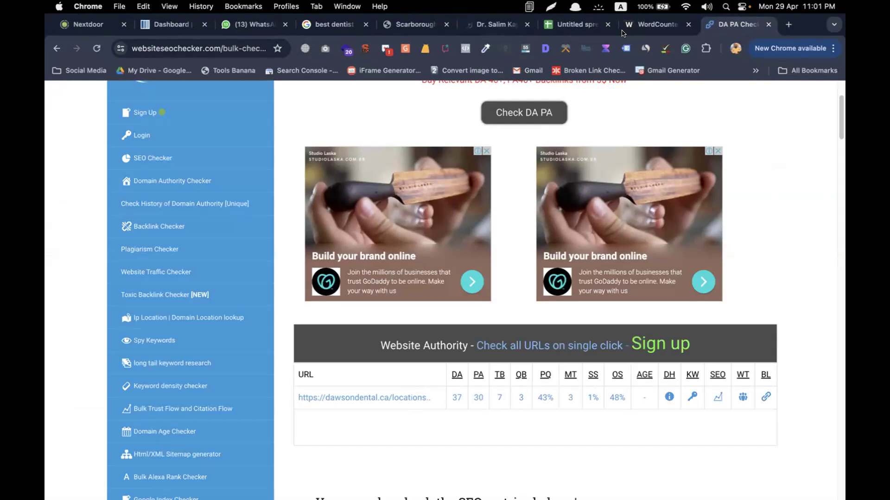
{"action": "left_click", "coordinate": [494, 24]}
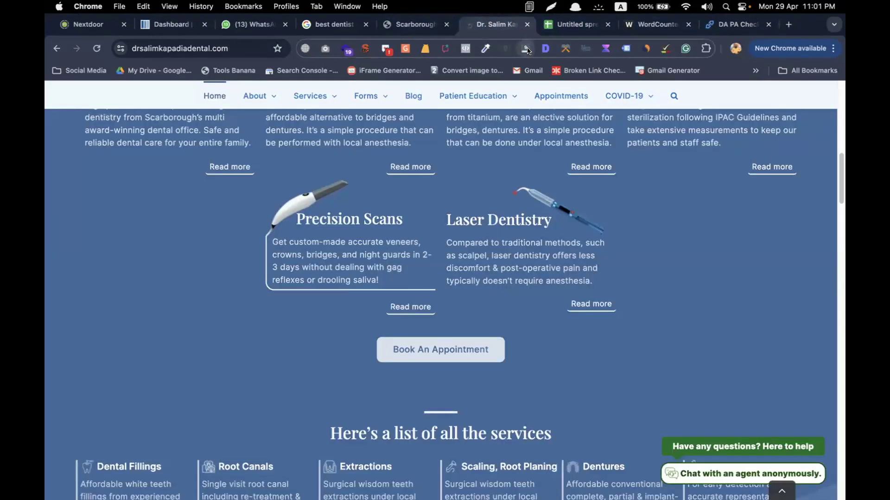
{"action": "left_click", "coordinate": [239, 45]}
{"action": "key", "text": "super+c"}
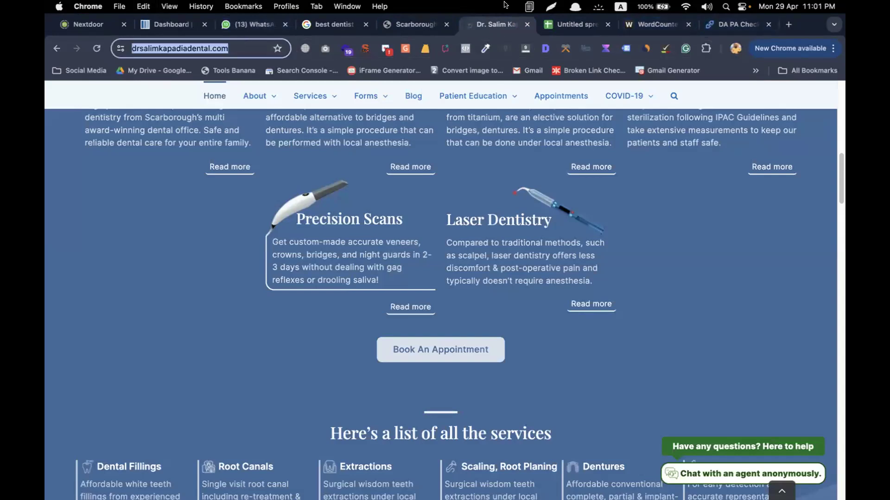
{"action": "left_click", "coordinate": [727, 21]}
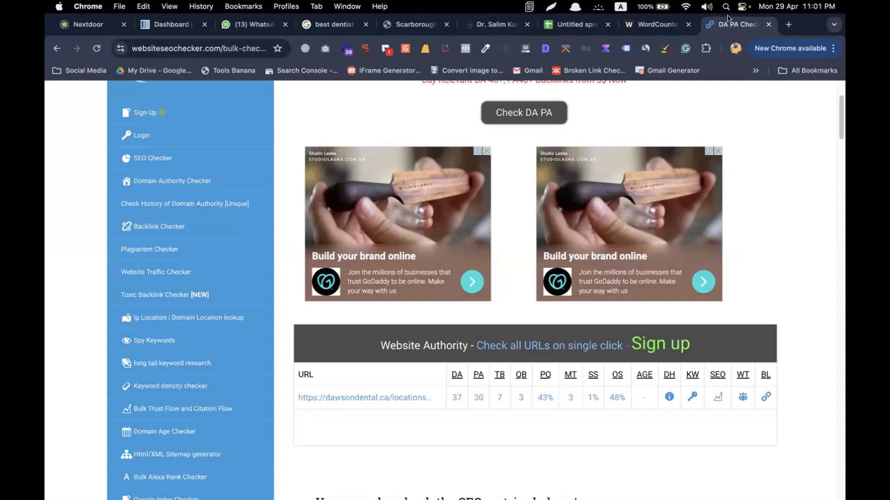
{"action": "scroll", "coordinate": [442, 194], "scroll_direction": "up", "scroll_amount": 5}
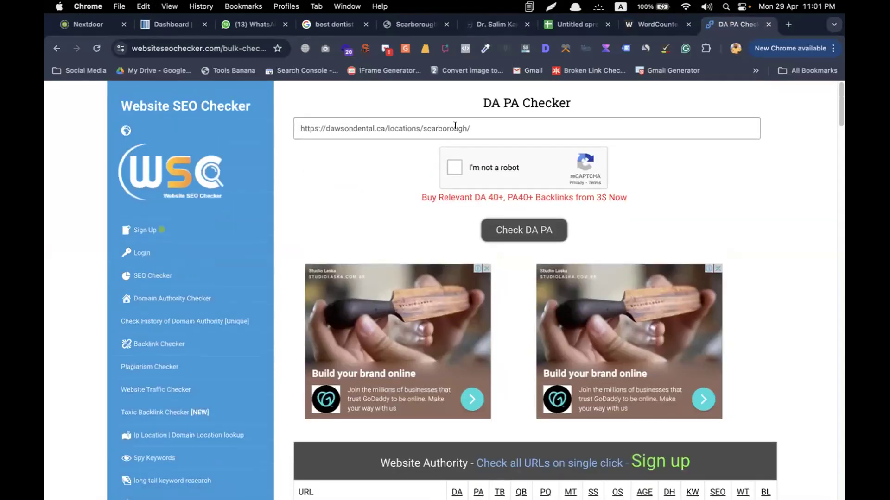
{"action": "triple_click", "coordinate": [455, 128]}
{"action": "key", "text": "super+v"}
{"action": "left_click", "coordinate": [452, 170]}
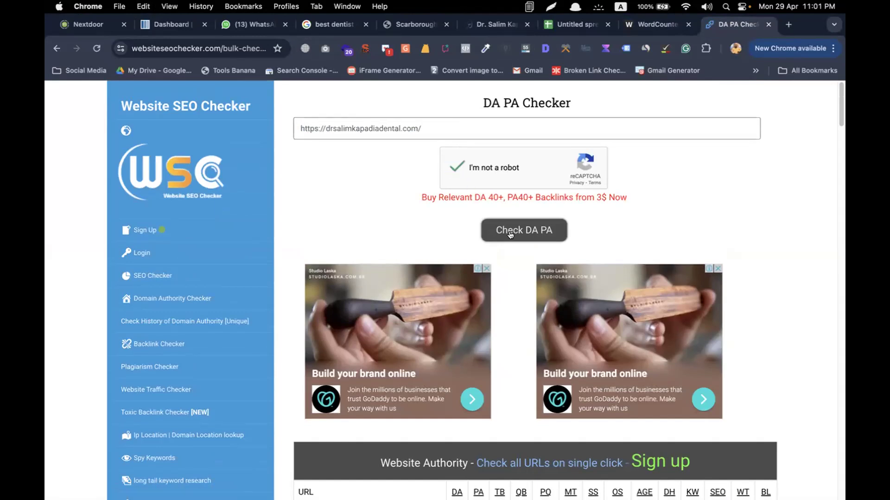
{"action": "left_click", "coordinate": [510, 234]}
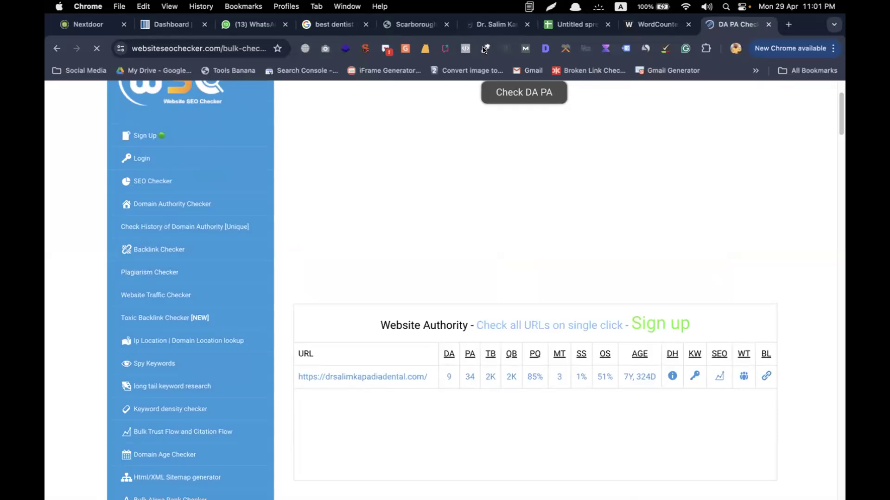
Record a DA of 9 and a PA of 34 for Comp 2 in cells E3 and F3 of the competitor spreadsheet
{"action": "left_click", "coordinate": [591, 28]}
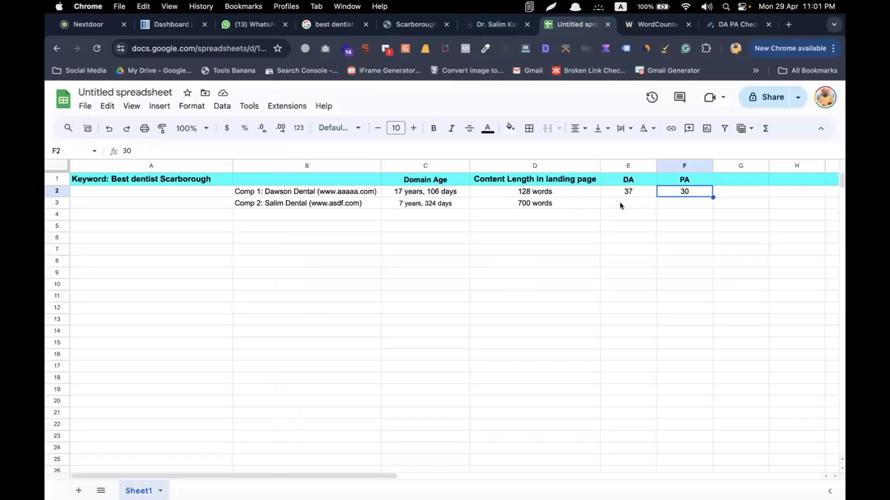
{"action": "left_click", "coordinate": [620, 205]}
{"action": "type", "text": "9"}
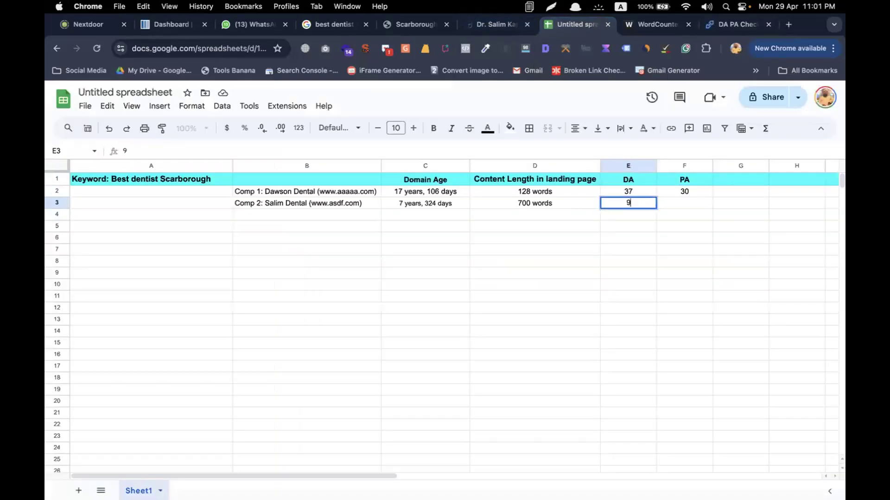
{"action": "left_click", "coordinate": [695, 204]}
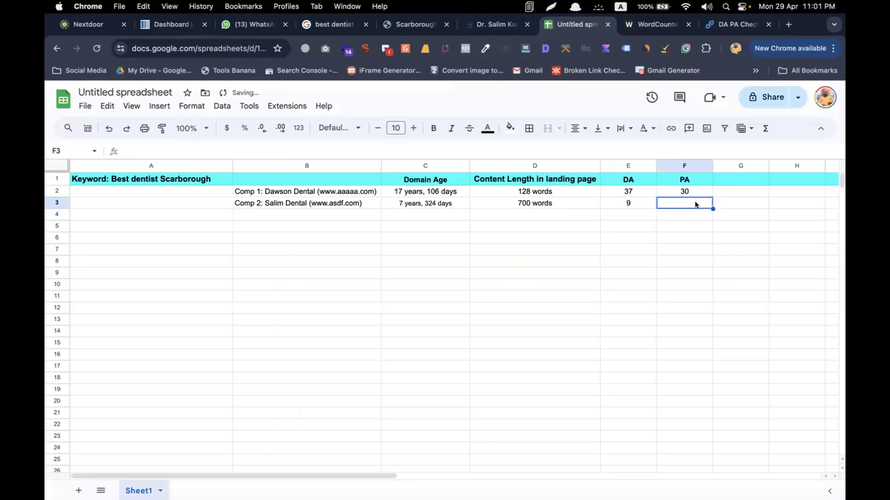
{"action": "type", "text": "34"}
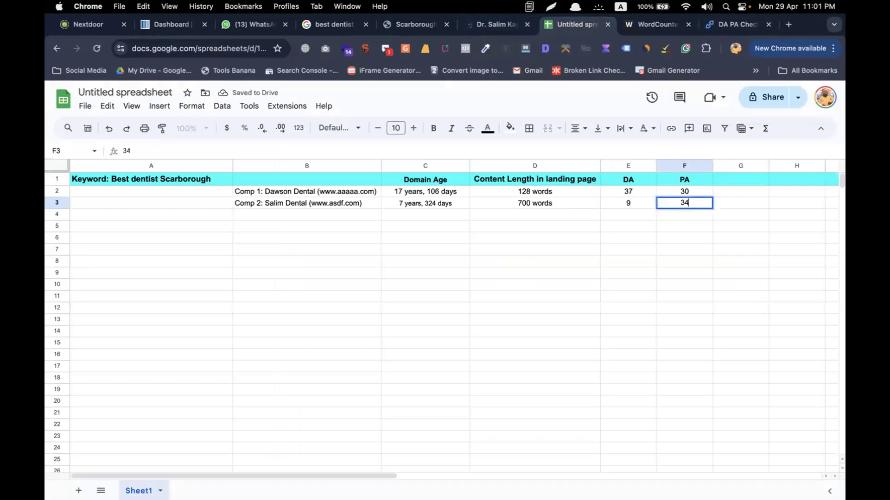
{"action": "left_click", "coordinate": [626, 206]}
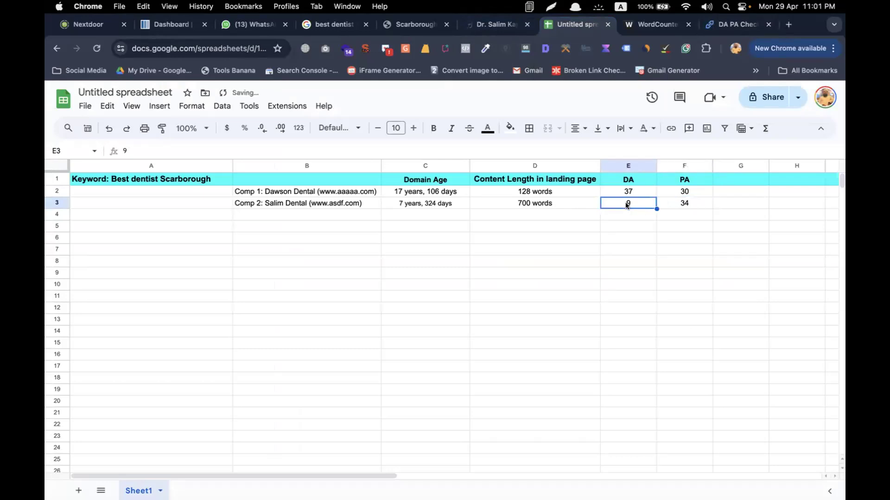
Consult the list of competitor analysis factors in the WorkFlowy outline and return to the spreadsheet in Chrome
{"action": "left_click", "coordinate": [619, 193]}
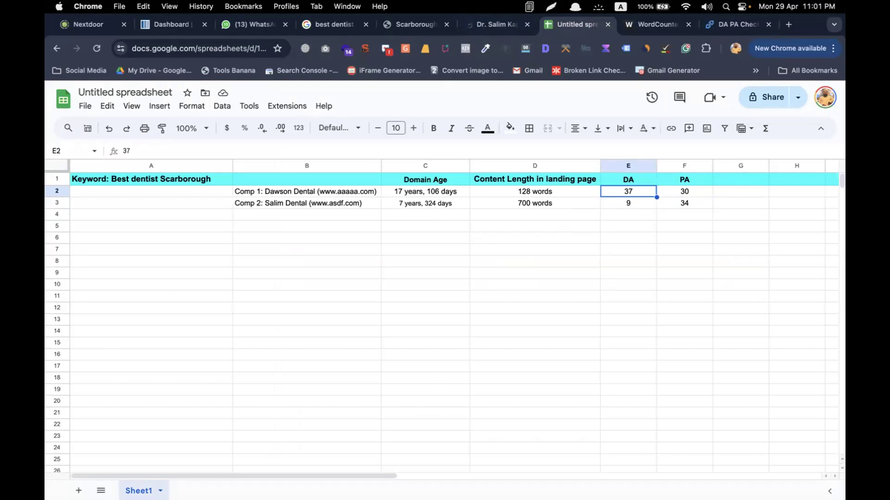
{"action": "left_click", "coordinate": [257, 481]}
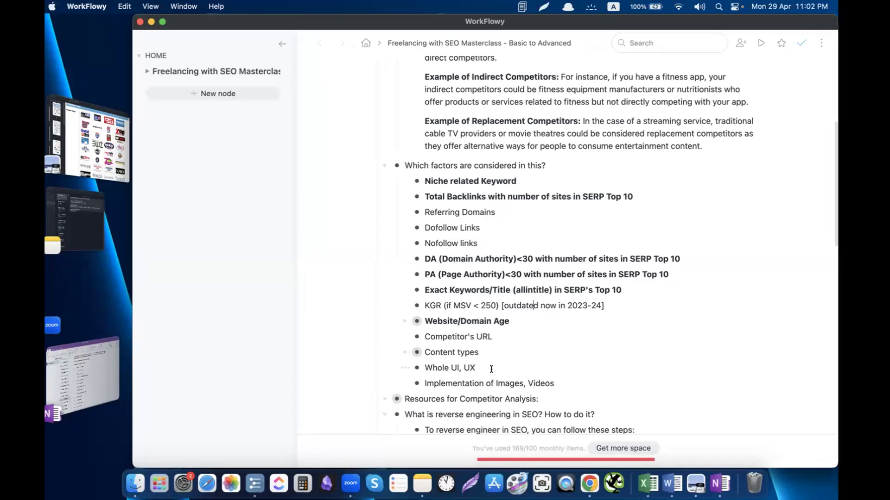
{"action": "key", "text": "super+Tab"}
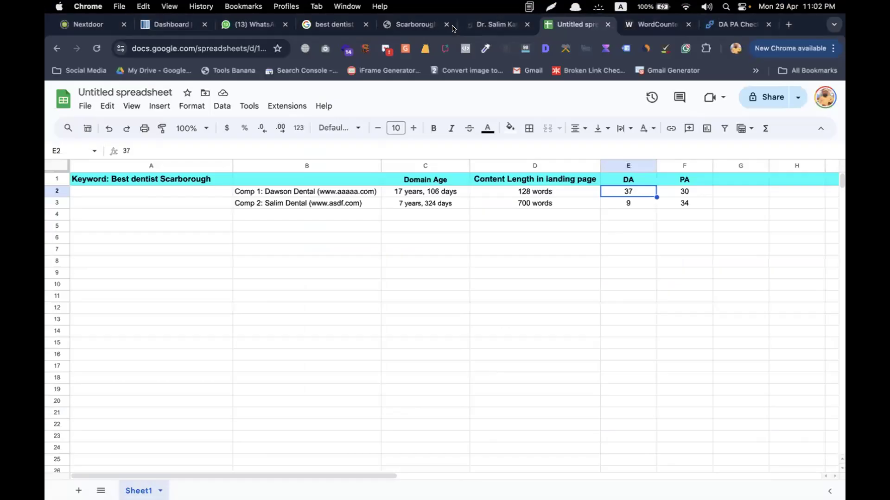
Examine the design of Dawson Dental's Scarborough landing page, from the header and social links to the embedded map and contact footer
{"action": "left_click", "coordinate": [409, 25]}
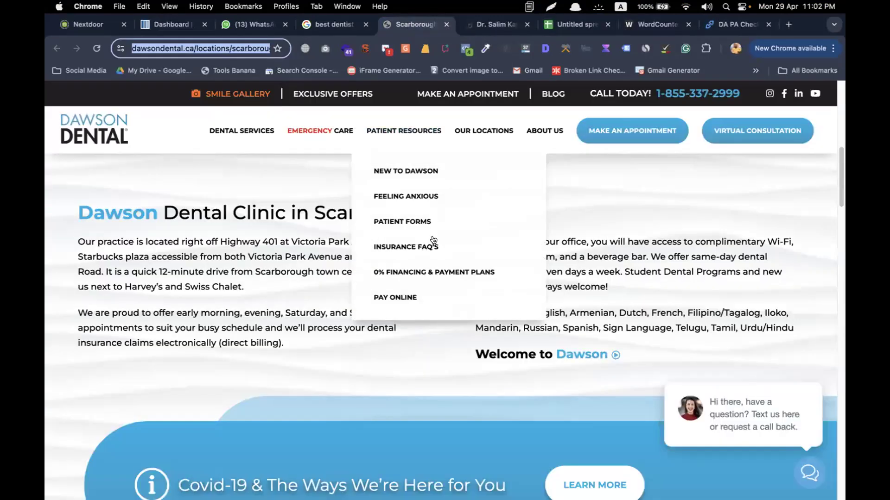
{"action": "scroll", "coordinate": [664, 234], "scroll_direction": "up", "scroll_amount": 3}
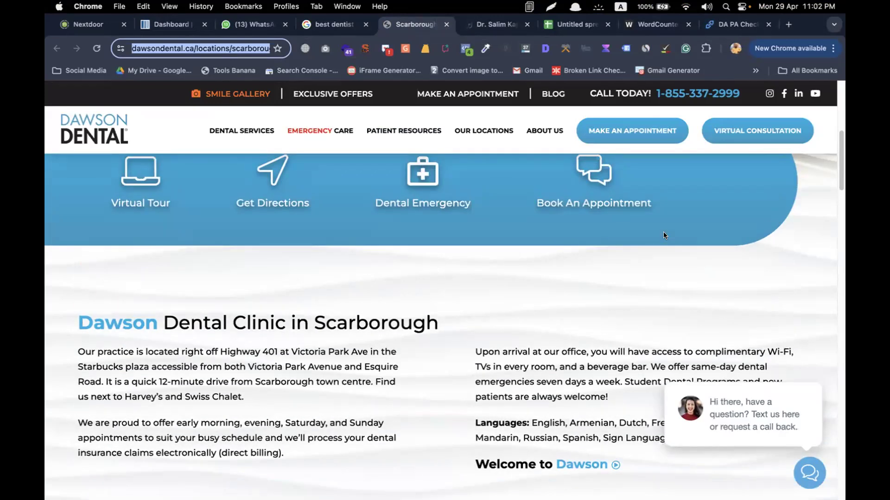
{"action": "scroll", "coordinate": [663, 231], "scroll_direction": "up", "scroll_amount": 6}
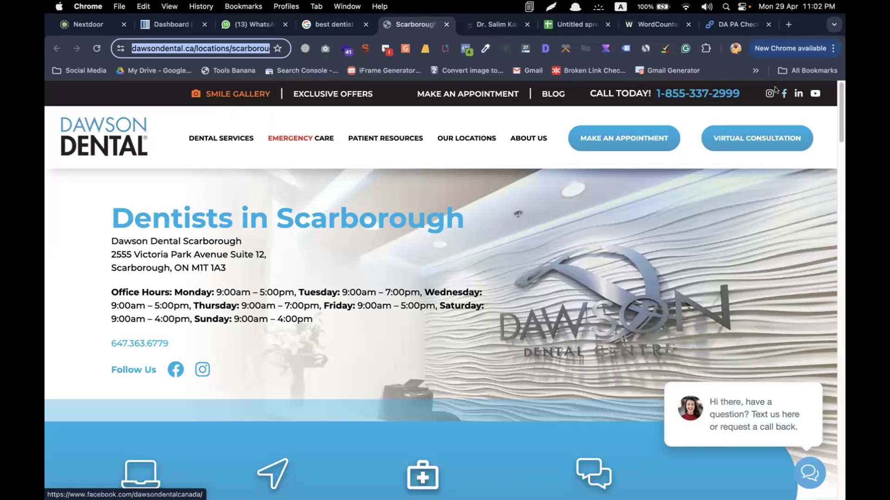
{"action": "scroll", "coordinate": [643, 231], "scroll_direction": "down", "scroll_amount": 20}
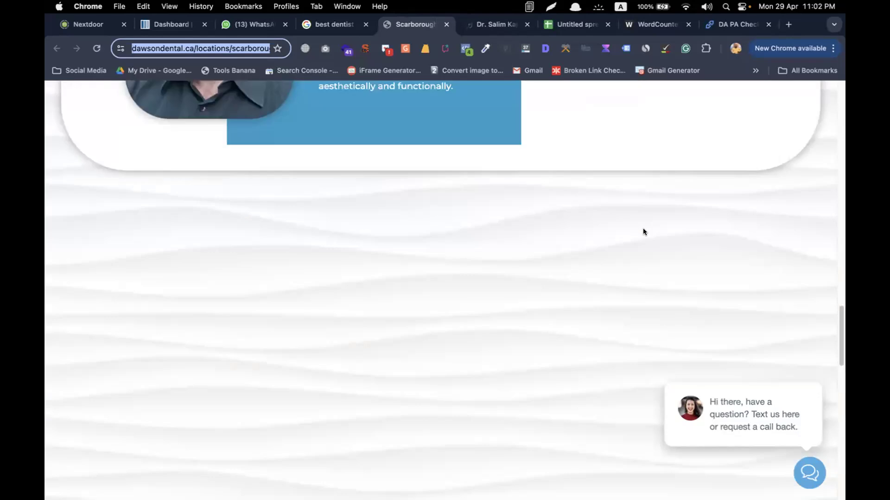
{"action": "scroll", "coordinate": [644, 232], "scroll_direction": "up", "scroll_amount": 7}
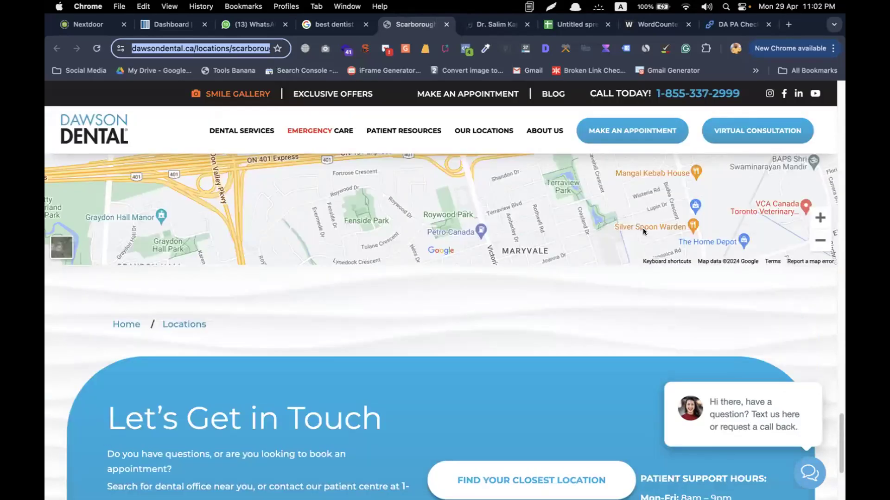
{"action": "scroll", "coordinate": [394, 153], "scroll_direction": "up", "scroll_amount": 3}
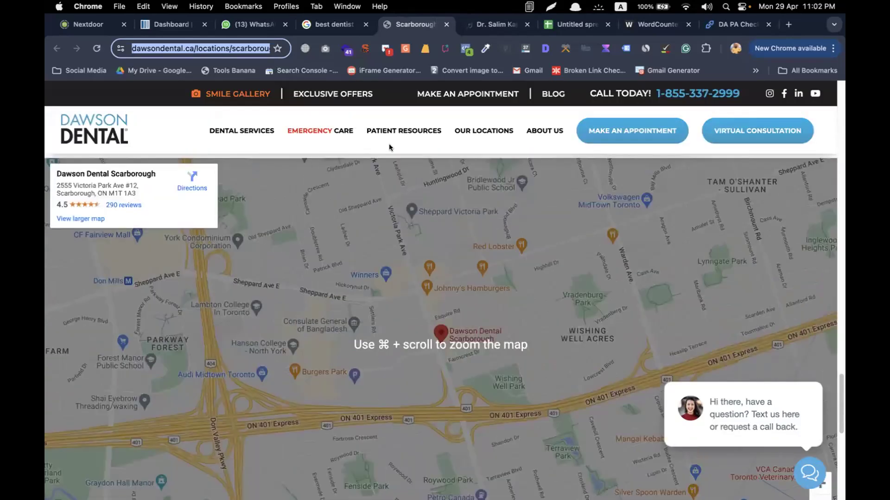
{"action": "mouse_move", "coordinate": [396, 153]}
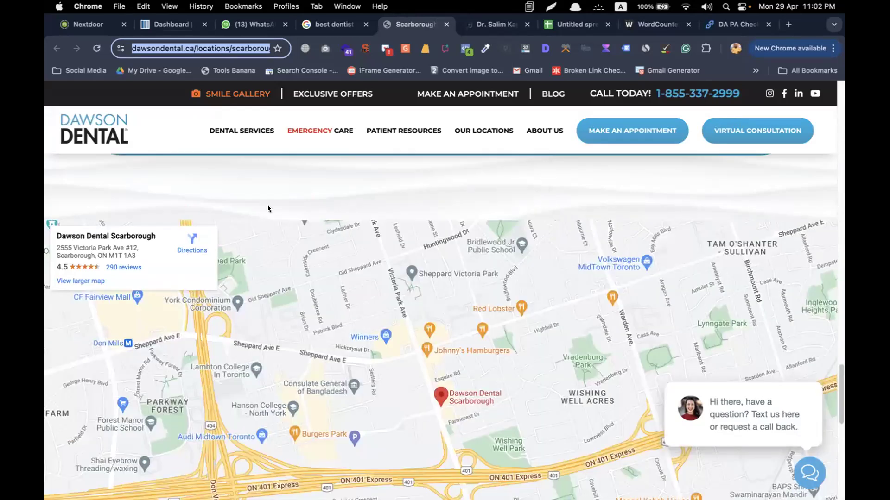
{"action": "scroll", "coordinate": [281, 188], "scroll_direction": "up", "scroll_amount": 1}
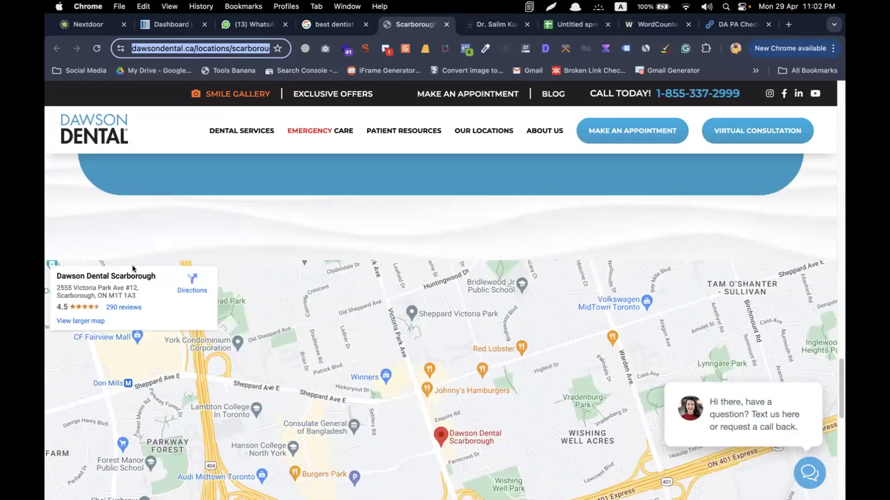
{"action": "scroll", "coordinate": [449, 239], "scroll_direction": "down", "scroll_amount": 5}
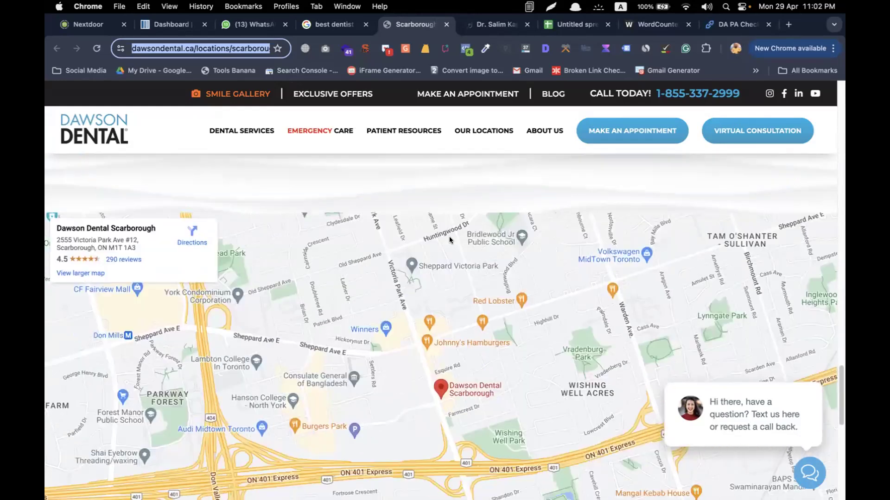
{"action": "scroll", "coordinate": [449, 237], "scroll_direction": "up", "scroll_amount": 5}
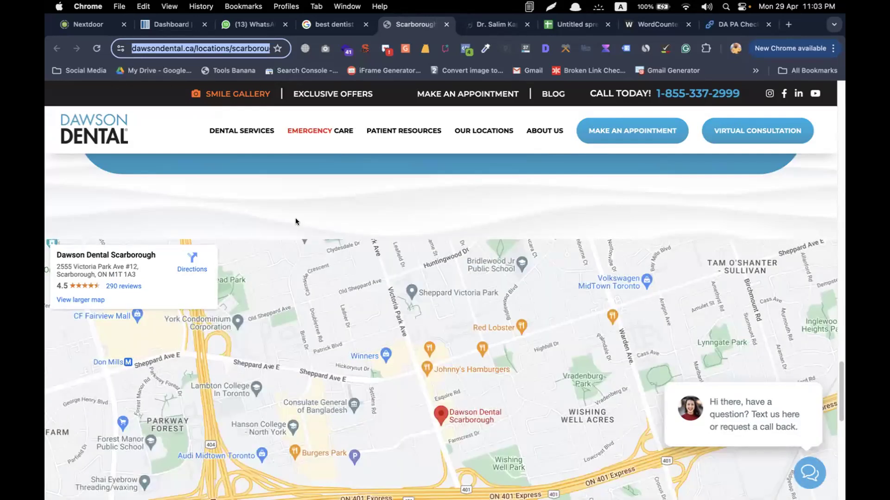
{"action": "scroll", "coordinate": [296, 220], "scroll_direction": "down", "scroll_amount": 5}
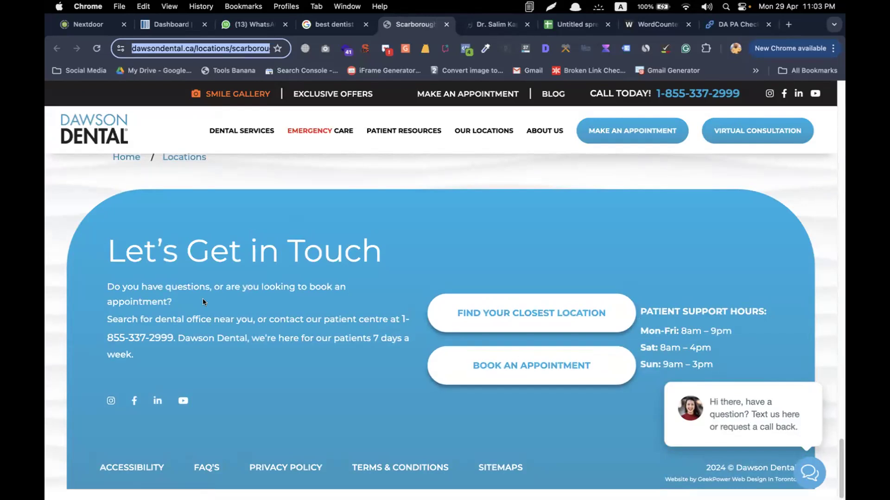
Inspect the Our Locations and About Us navigation entries in the Dawson Dental page header
{"action": "key", "text": "Home"}
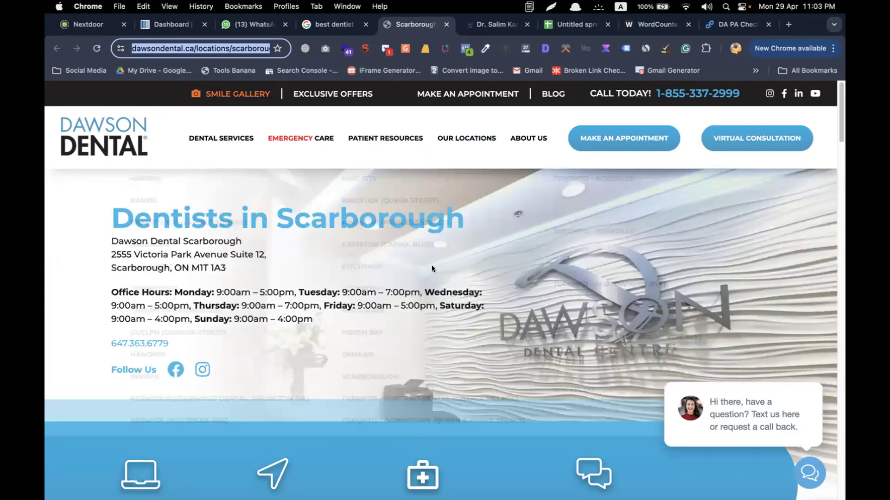
{"action": "mouse_move", "coordinate": [466, 139]}
{"action": "mouse_move", "coordinate": [522, 139]}
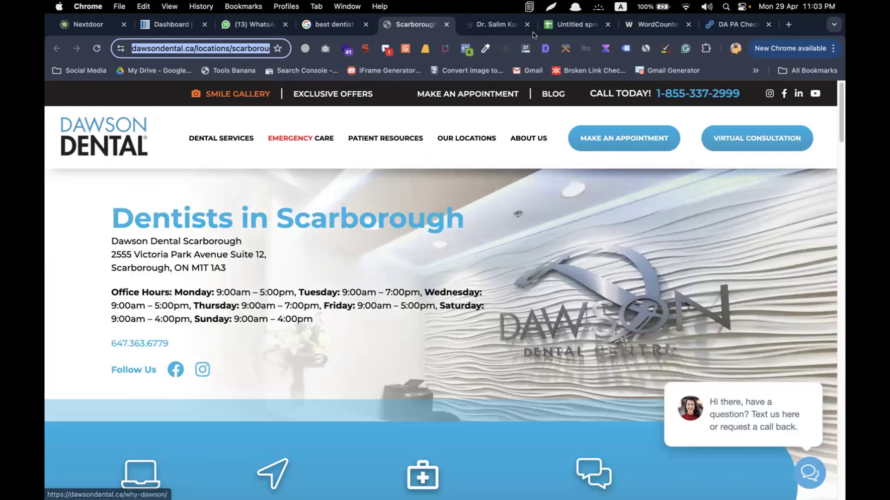
Examine the second competitor's dental homepage, covering its hero banner, the We offer section and the start of the services list
{"action": "left_click", "coordinate": [501, 27]}
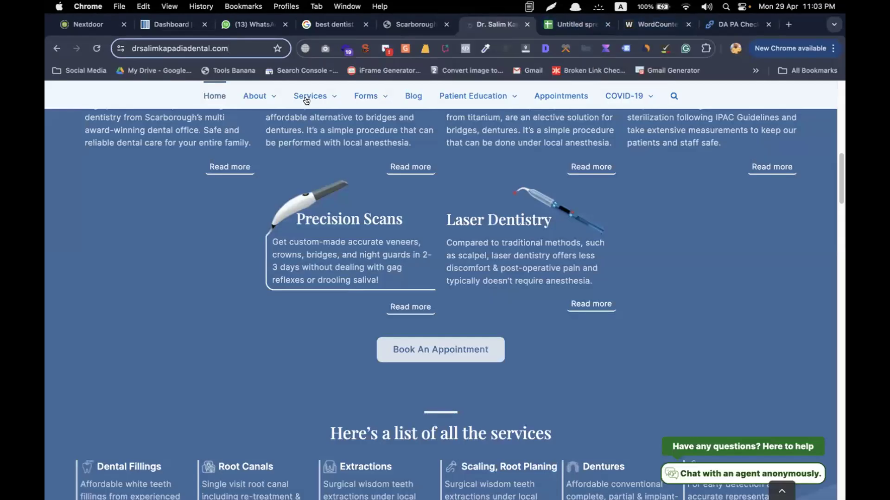
{"action": "key", "text": "super+r"}
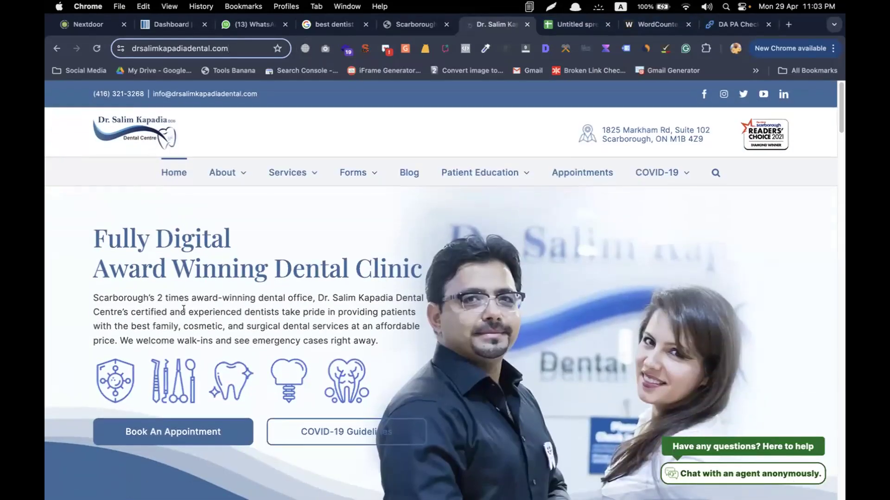
{"action": "scroll", "coordinate": [184, 309], "scroll_direction": "down", "scroll_amount": 6}
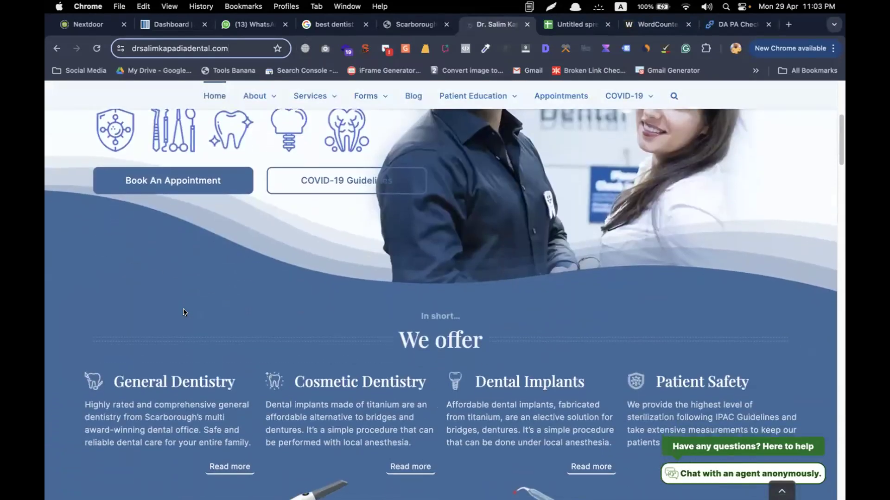
{"action": "scroll", "coordinate": [184, 312], "scroll_direction": "up", "scroll_amount": 4}
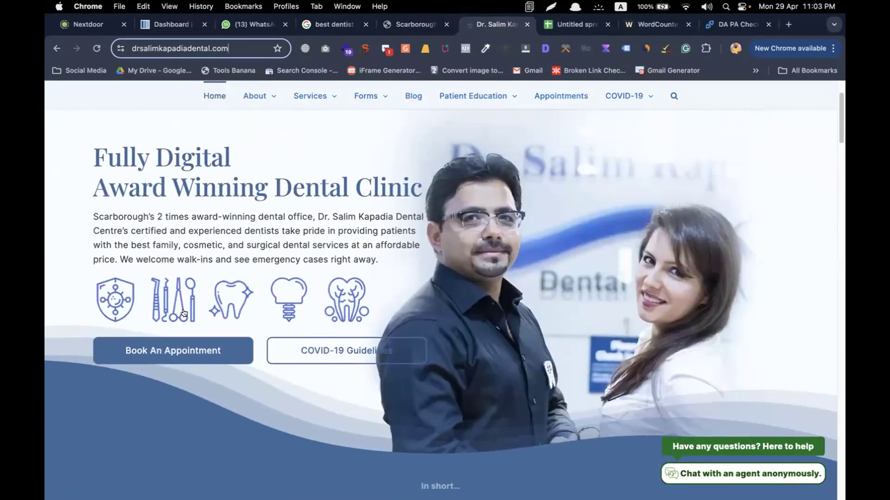
{"action": "scroll", "coordinate": [184, 313], "scroll_direction": "down", "scroll_amount": 2}
{"action": "scroll", "coordinate": [184, 314], "scroll_direction": "down", "scroll_amount": 2}
{"action": "scroll", "coordinate": [185, 313], "scroll_direction": "down", "scroll_amount": 5}
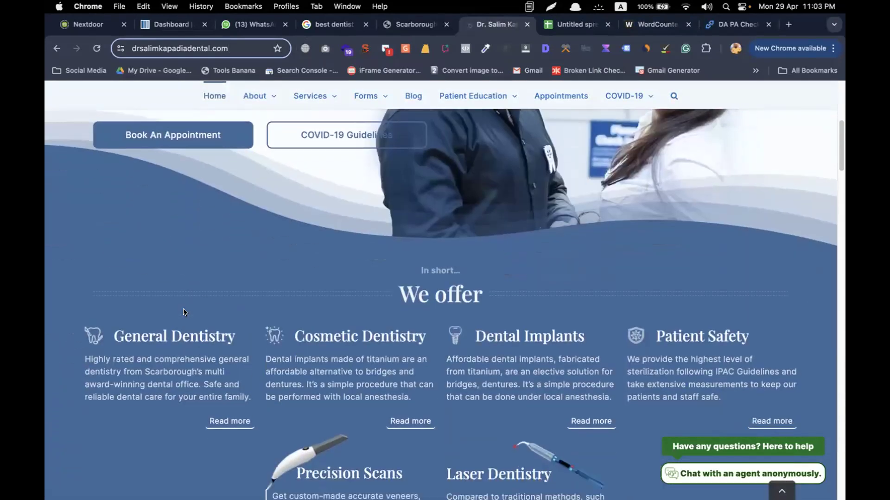
{"action": "scroll", "coordinate": [184, 312], "scroll_direction": "up", "scroll_amount": 3}
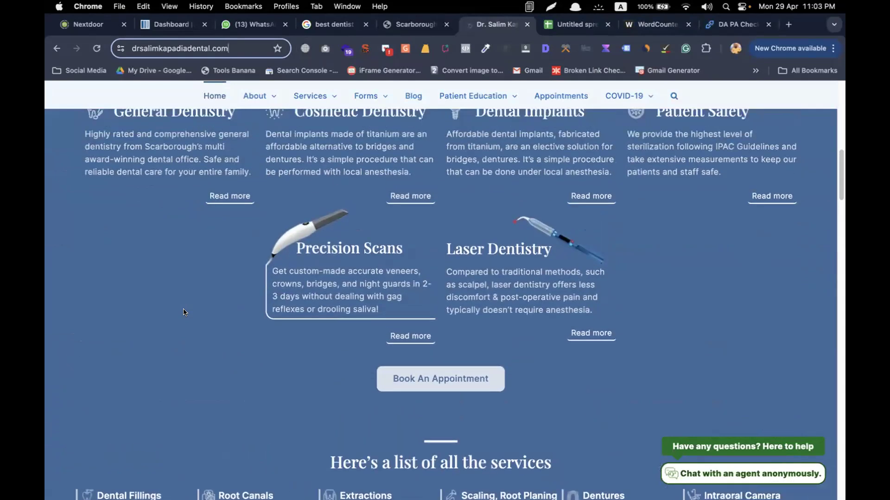
{"action": "scroll", "coordinate": [184, 313], "scroll_direction": "down", "scroll_amount": 1}
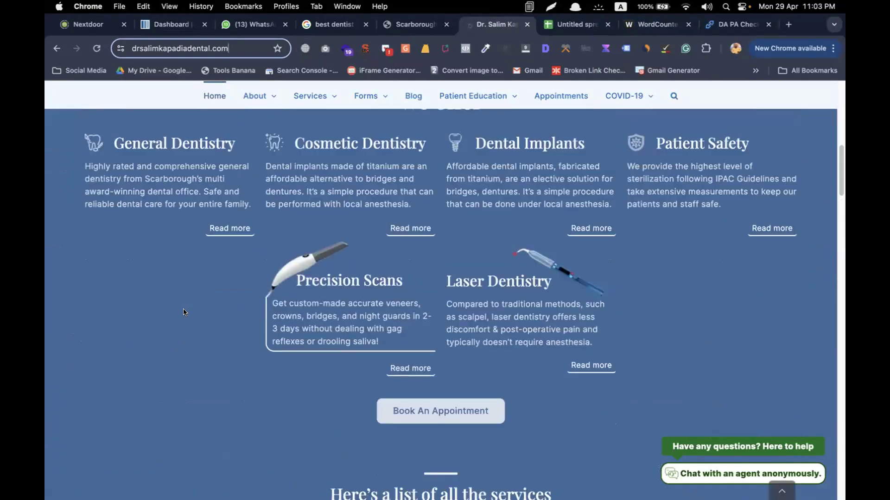
Inspect the Forms navigation entry on the second competitor's homepage and review the layout of its content sections again
{"action": "scroll", "coordinate": [563, 143], "scroll_direction": "up", "scroll_amount": 10}
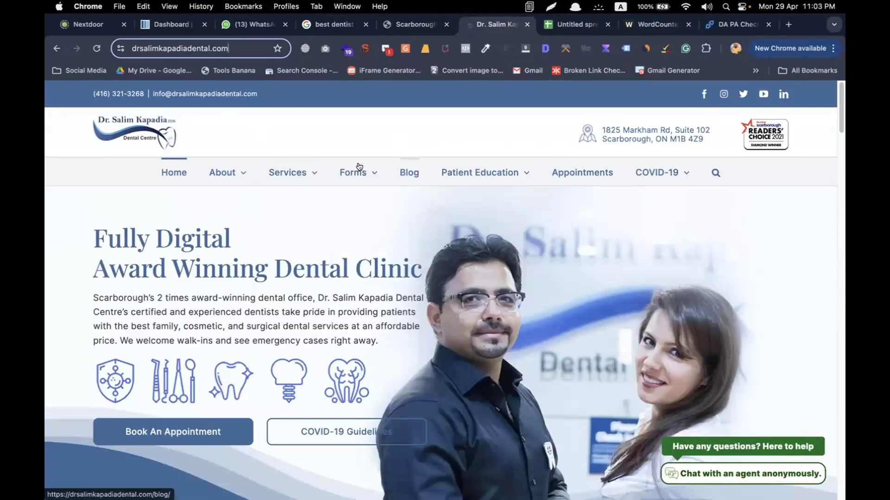
{"action": "mouse_move", "coordinate": [350, 173]}
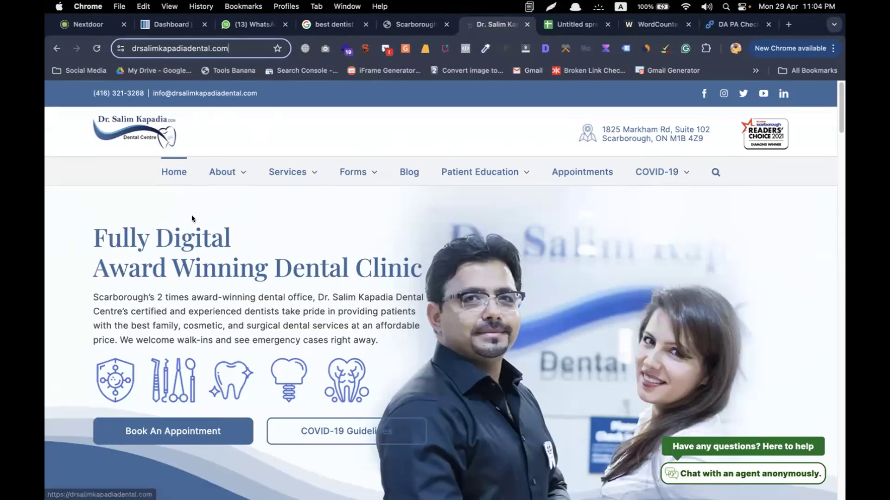
{"action": "scroll", "coordinate": [192, 218], "scroll_direction": "down", "scroll_amount": 4}
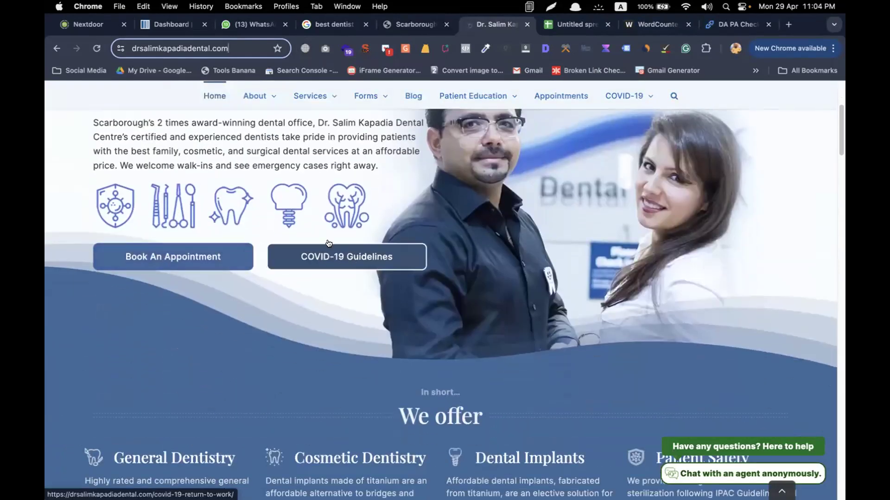
{"action": "scroll", "coordinate": [335, 329], "scroll_direction": "down", "scroll_amount": 8}
{"action": "scroll", "coordinate": [336, 332], "scroll_direction": "down", "scroll_amount": 6}
{"action": "scroll", "coordinate": [337, 333], "scroll_direction": "up", "scroll_amount": 12}
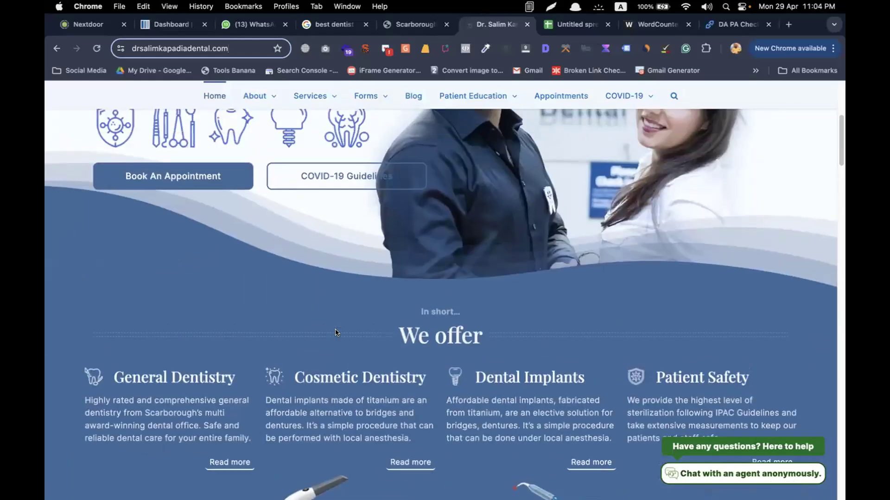
{"action": "scroll", "coordinate": [335, 332], "scroll_direction": "up", "scroll_amount": 2}
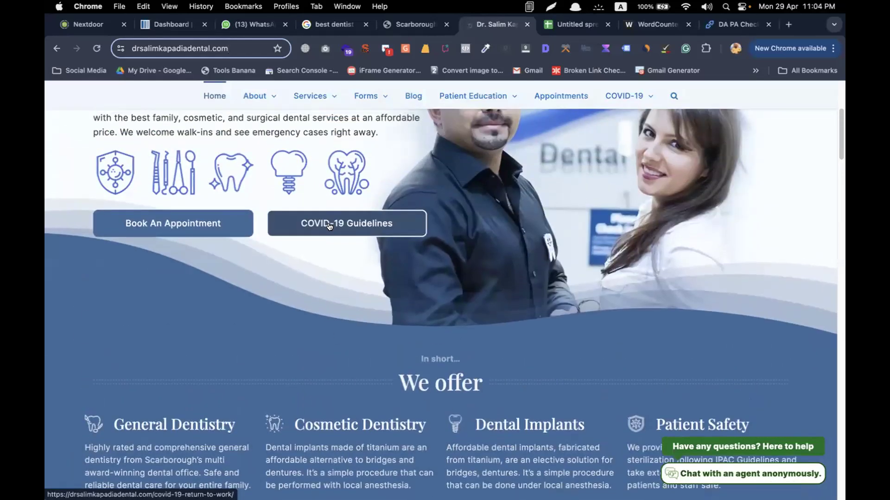
Examine the second competitor's homepage from the We offer section through the services list and Testimonials to Why Choose Us
{"action": "scroll", "coordinate": [335, 269], "scroll_direction": "down", "scroll_amount": 4}
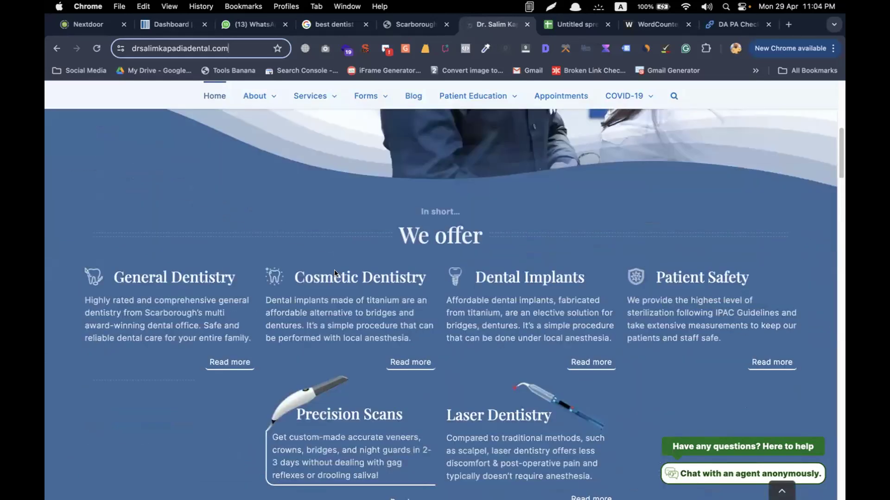
{"action": "scroll", "coordinate": [335, 272], "scroll_direction": "down", "scroll_amount": 10}
{"action": "scroll", "coordinate": [335, 273], "scroll_direction": "down", "scroll_amount": 4}
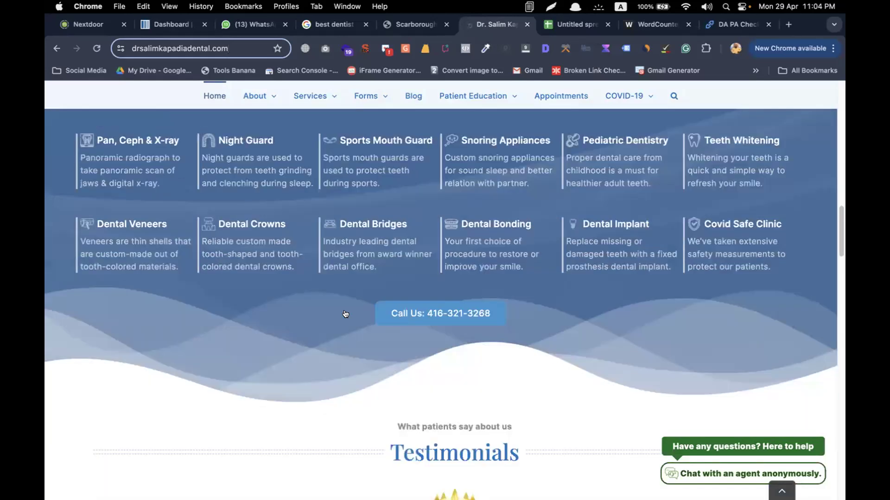
{"action": "scroll", "coordinate": [318, 285], "scroll_direction": "down", "scroll_amount": 6}
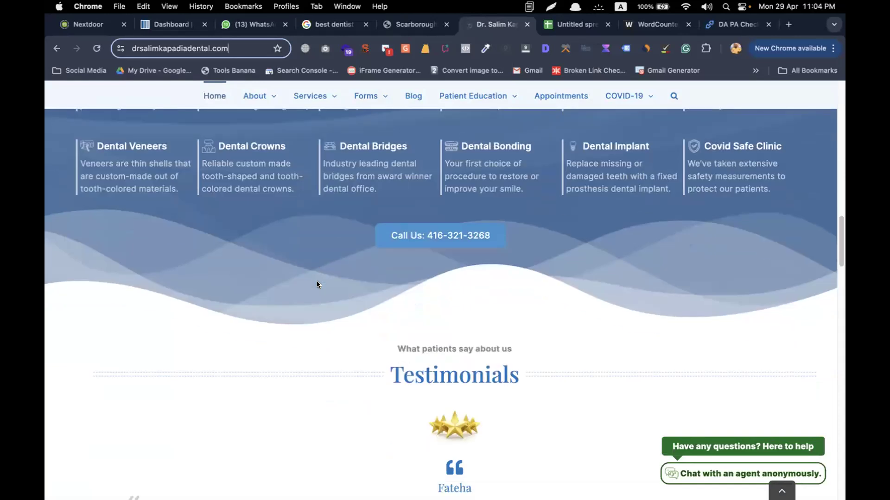
{"action": "scroll", "coordinate": [317, 284], "scroll_direction": "down", "scroll_amount": 3}
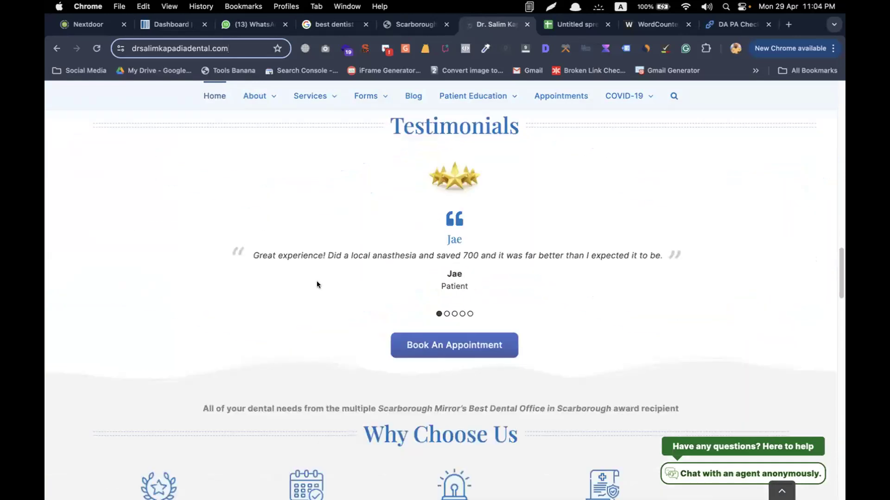
{"action": "scroll", "coordinate": [444, 230], "scroll_direction": "down", "scroll_amount": 3}
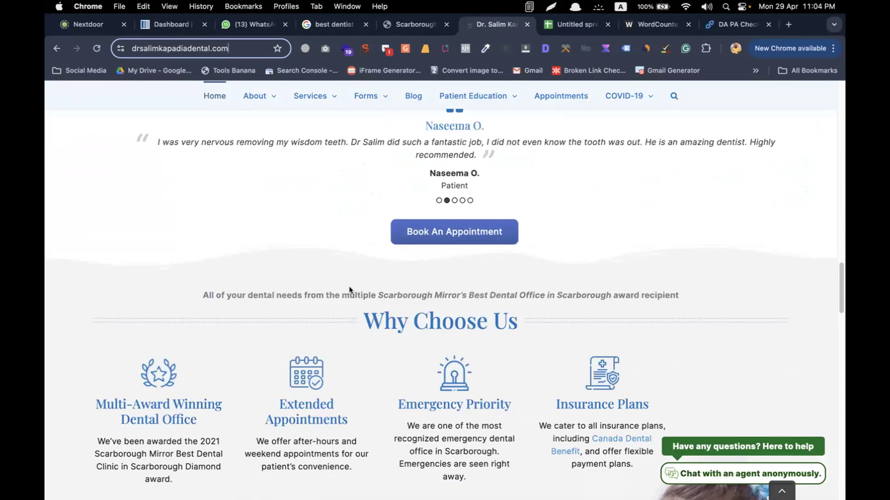
{"action": "scroll", "coordinate": [349, 288], "scroll_direction": "down", "scroll_amount": 7}
{"action": "scroll", "coordinate": [349, 290], "scroll_direction": "down", "scroll_amount": 4}
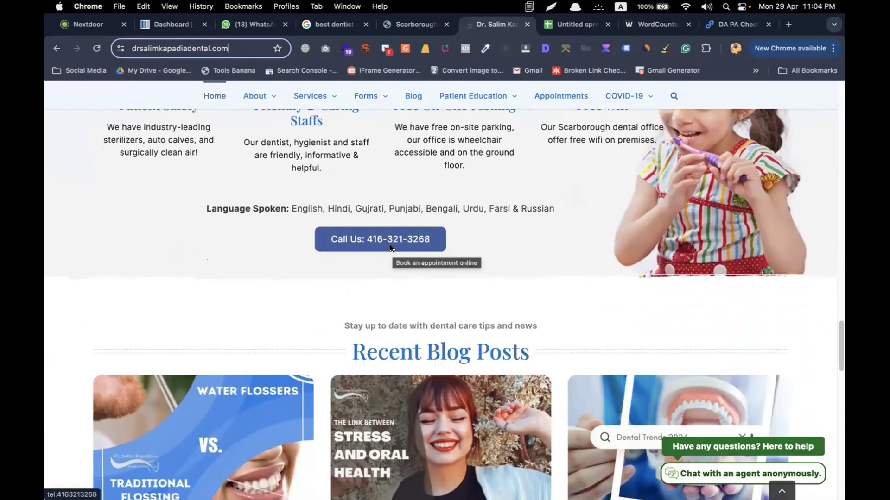
Examine the homepage's Recent Blog Posts, photo gallery and footer with office hours and contact form, and return to its hero banner
{"action": "scroll", "coordinate": [390, 248], "scroll_direction": "down", "scroll_amount": 2}
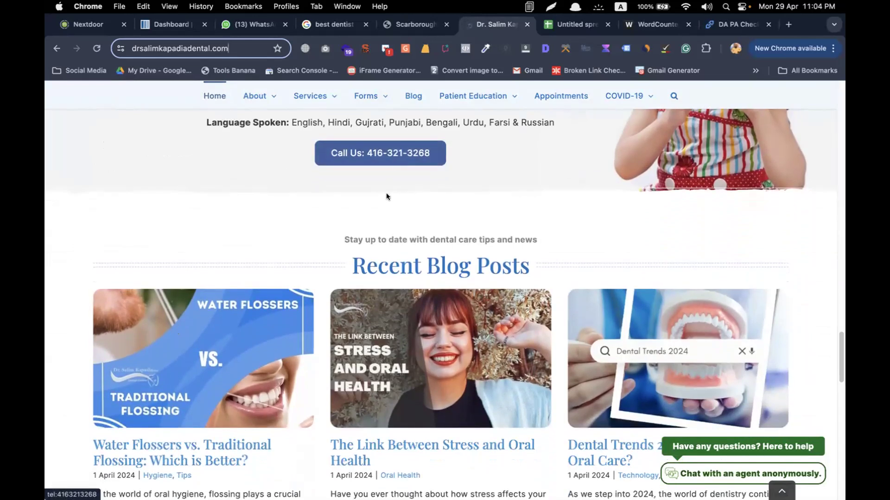
{"action": "scroll", "coordinate": [361, 204], "scroll_direction": "down", "scroll_amount": 5}
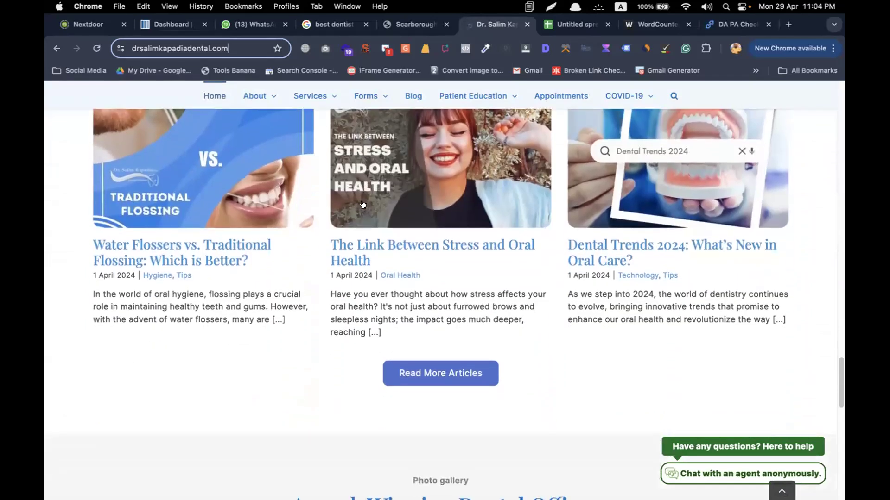
{"action": "scroll", "coordinate": [469, 324], "scroll_direction": "down", "scroll_amount": 2}
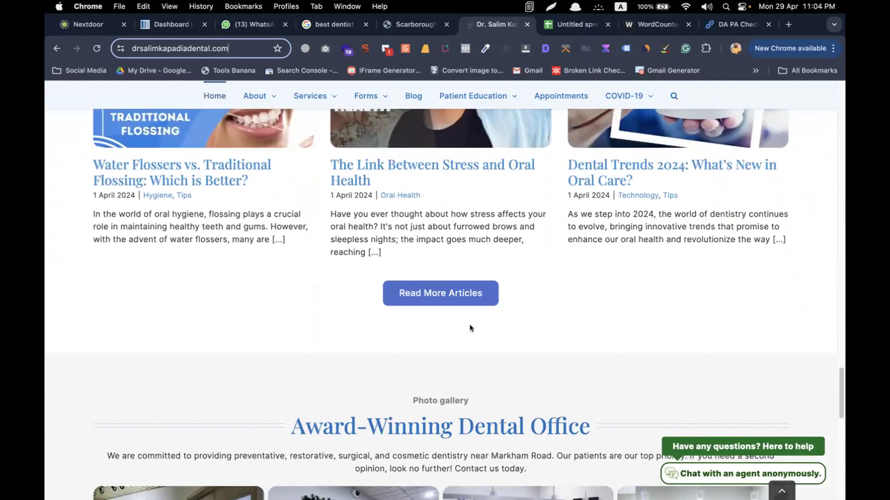
{"action": "scroll", "coordinate": [469, 324], "scroll_direction": "up", "scroll_amount": 5}
{"action": "scroll", "coordinate": [472, 329], "scroll_direction": "down", "scroll_amount": 5}
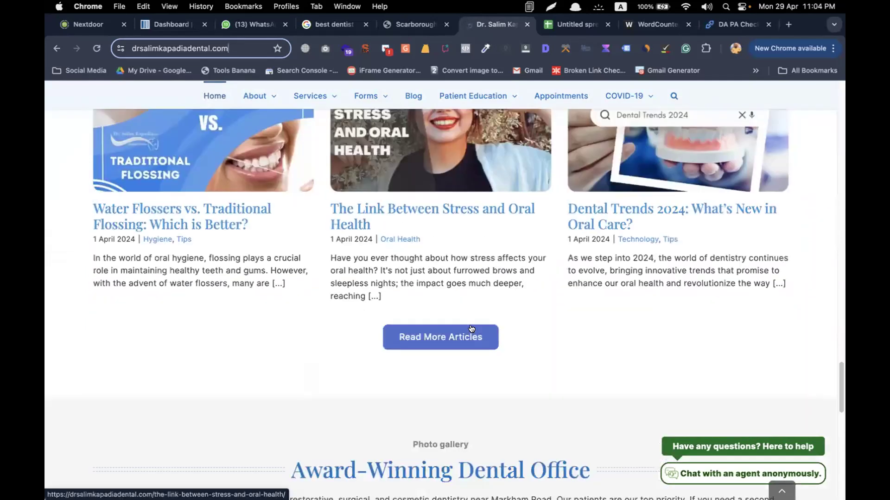
{"action": "scroll", "coordinate": [472, 329], "scroll_direction": "down", "scroll_amount": 6}
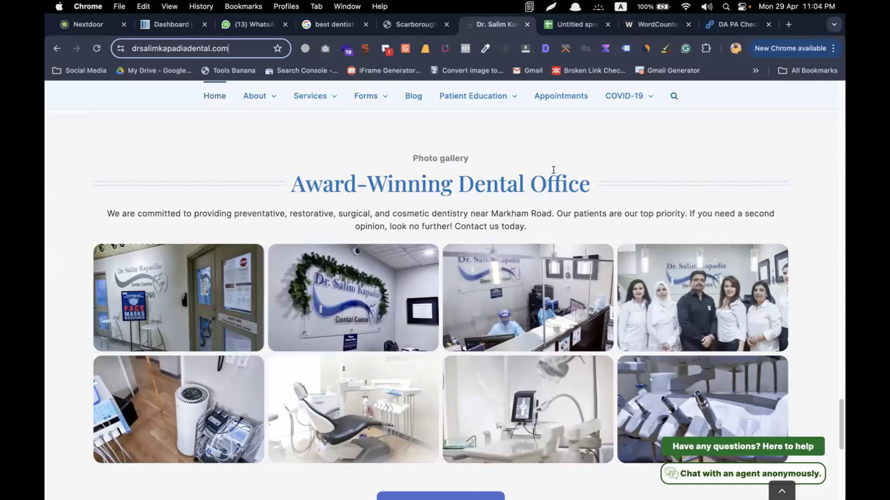
{"action": "scroll", "coordinate": [553, 170], "scroll_direction": "down", "scroll_amount": 2}
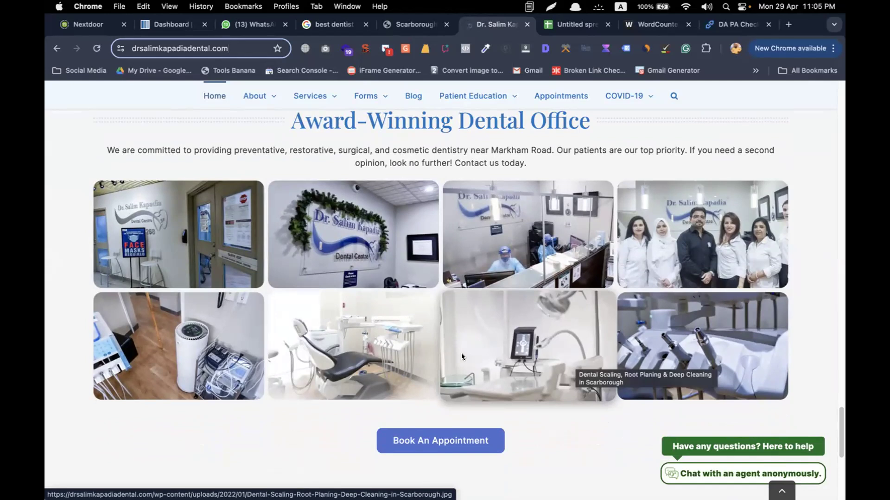
{"action": "scroll", "coordinate": [714, 344], "scroll_direction": "down", "scroll_amount": 1}
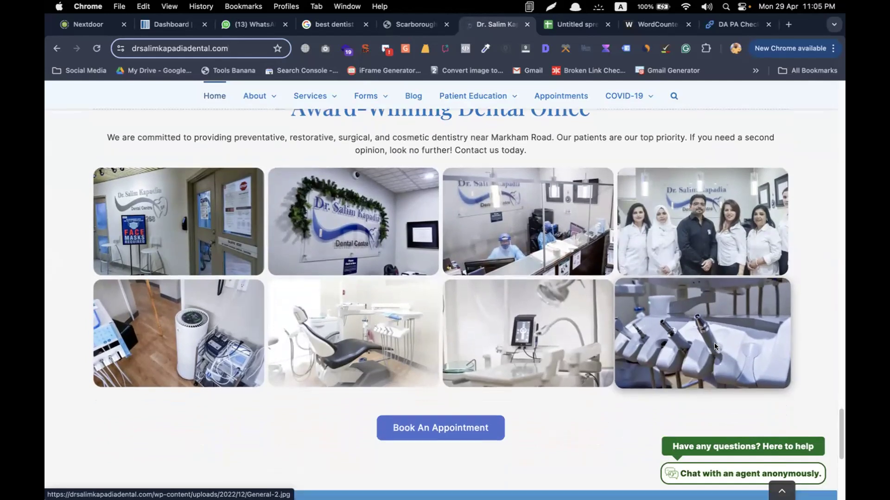
{"action": "scroll", "coordinate": [714, 343], "scroll_direction": "down", "scroll_amount": 3}
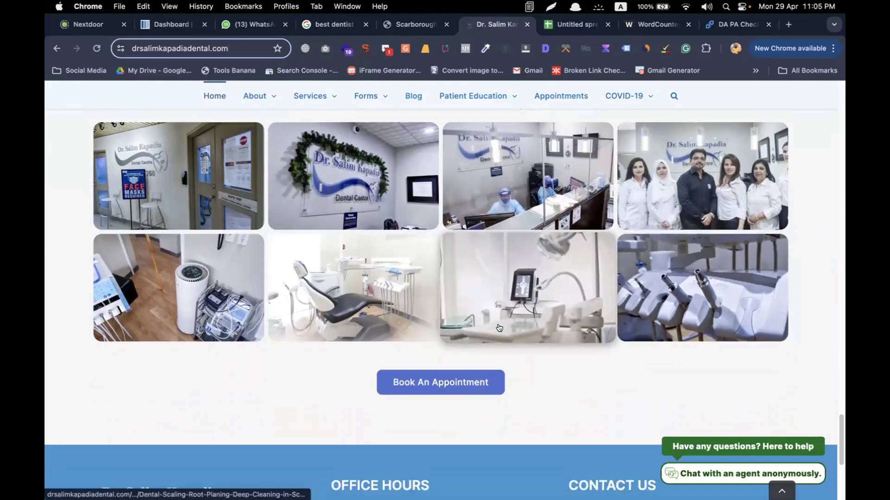
{"action": "scroll", "coordinate": [493, 330], "scroll_direction": "down", "scroll_amount": 3}
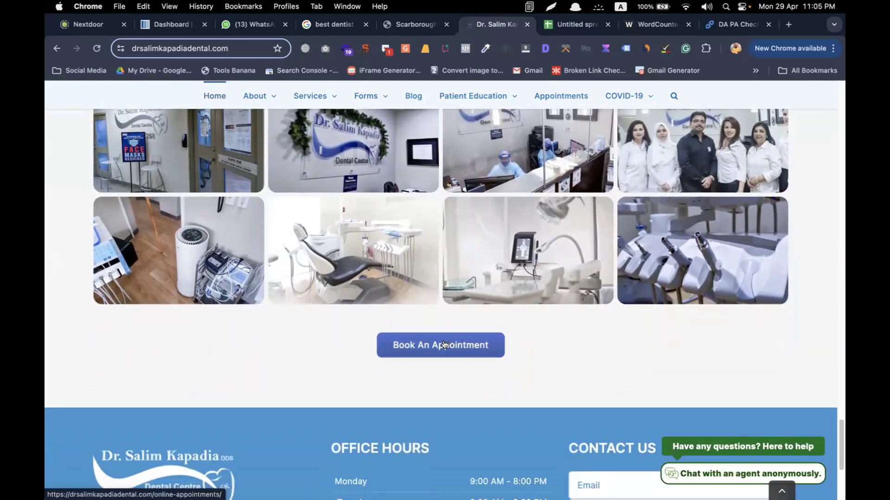
{"action": "scroll", "coordinate": [443, 344], "scroll_direction": "down", "scroll_amount": 10}
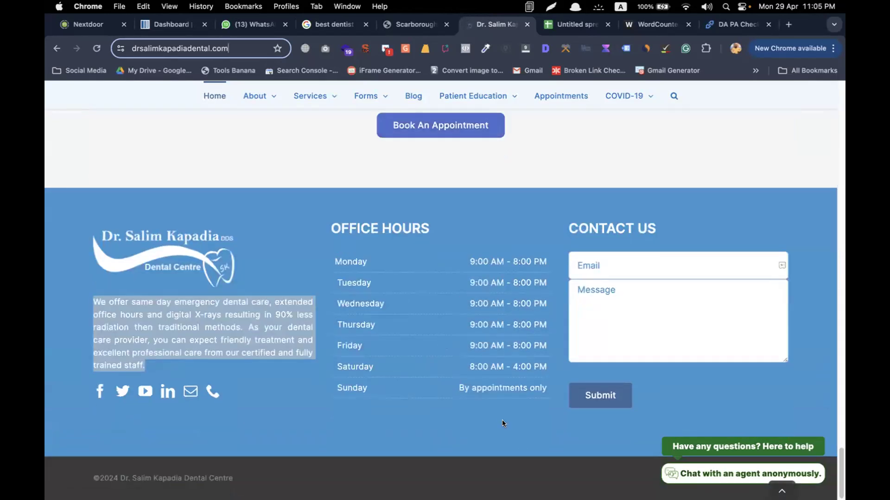
{"action": "scroll", "coordinate": [396, 291], "scroll_direction": "up", "scroll_amount": 15}
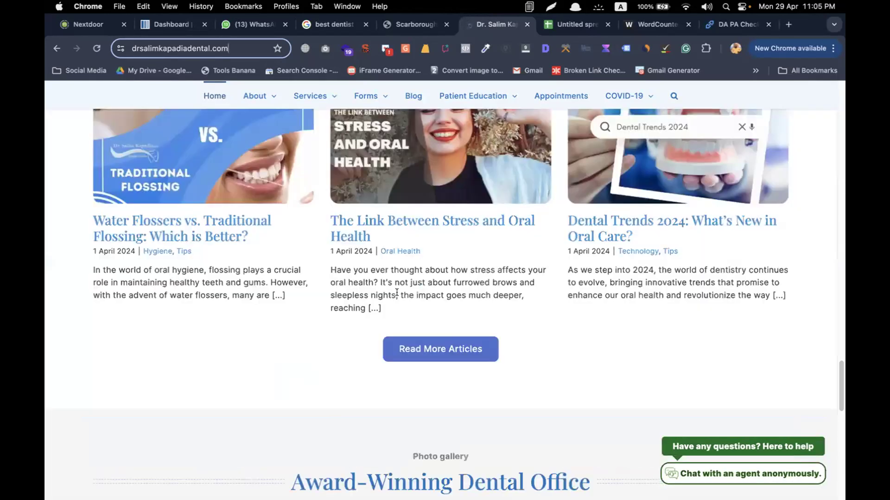
{"action": "scroll", "coordinate": [396, 292], "scroll_direction": "up", "scroll_amount": 15}
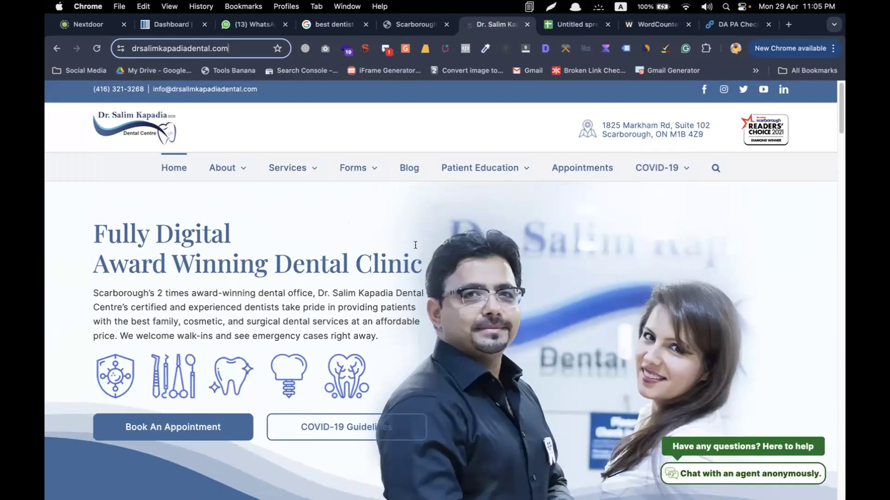
Switch to WorkFlowy, review the competitor analysis factors and reverse-engineering steps, and return to the comparison spreadsheet in Chrome
{"action": "left_click", "coordinate": [558, 27]}
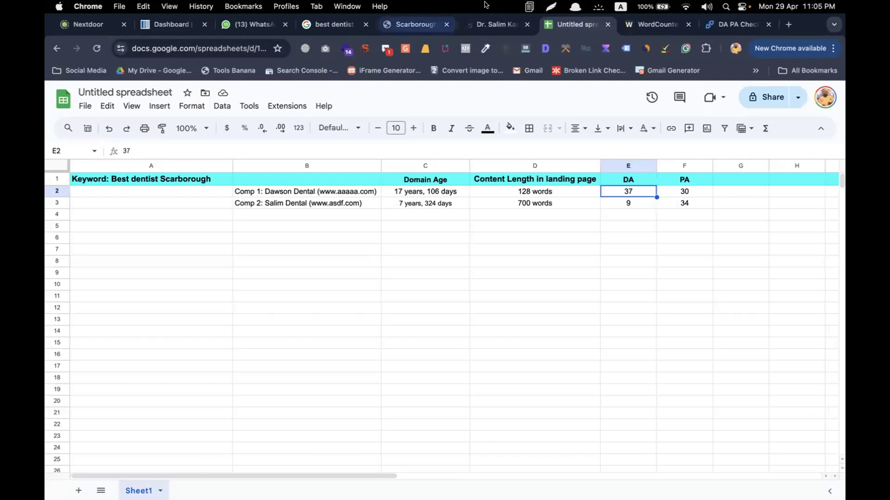
{"action": "left_click", "coordinate": [488, 27]}
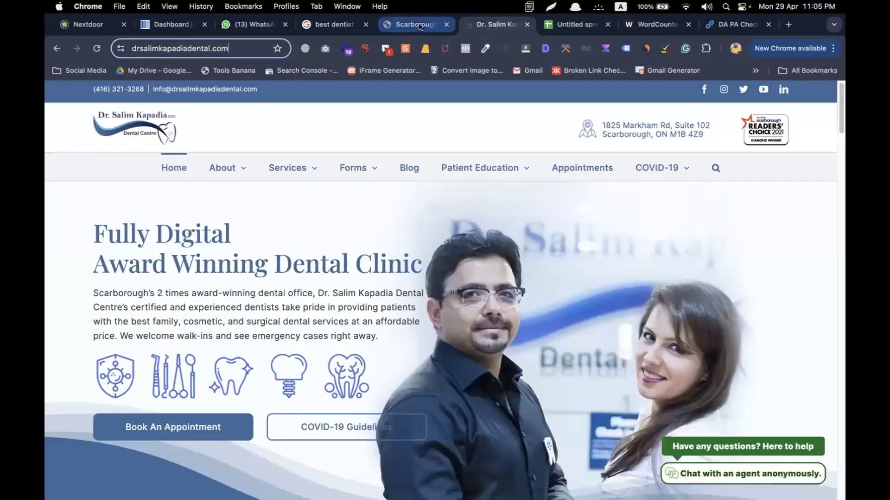
{"action": "left_click", "coordinate": [574, 24]}
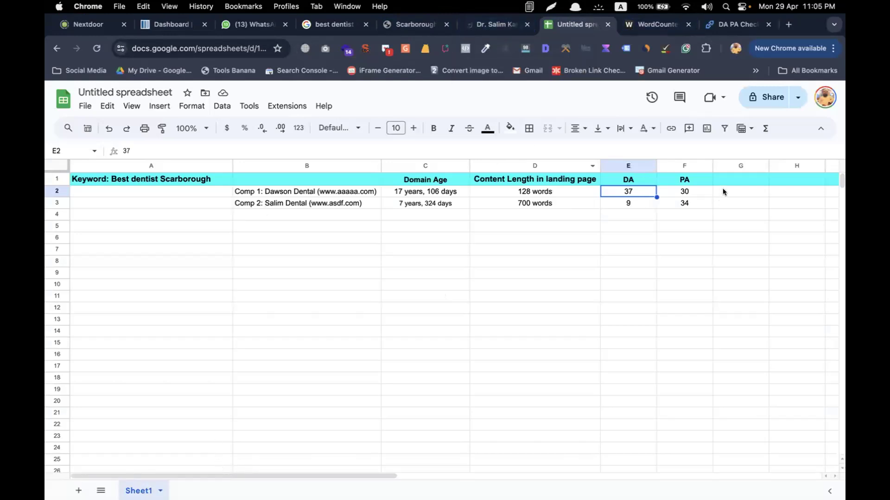
{"action": "mouse_move", "coordinate": [280, 484]}
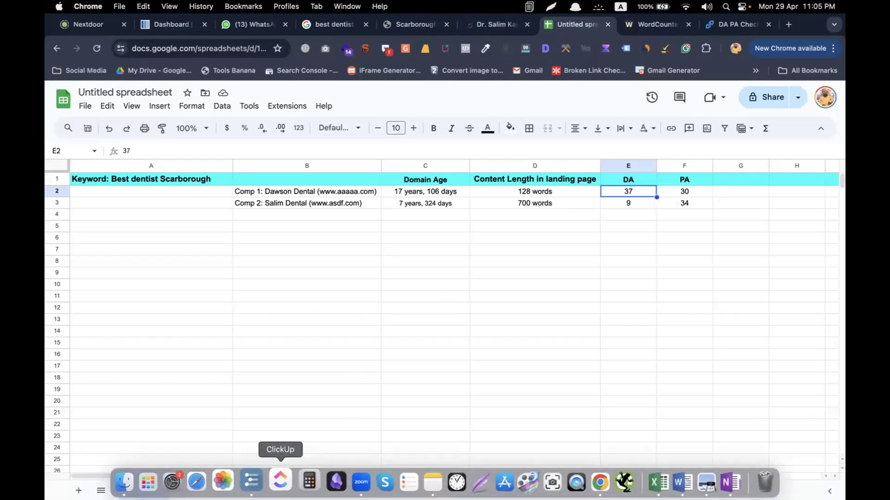
{"action": "left_click", "coordinate": [254, 482]}
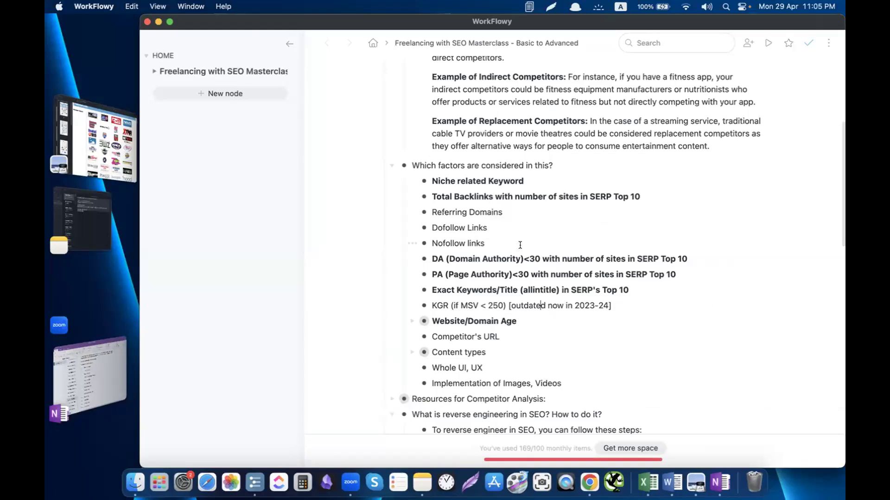
{"action": "scroll", "coordinate": [520, 244], "scroll_direction": "down", "scroll_amount": 8}
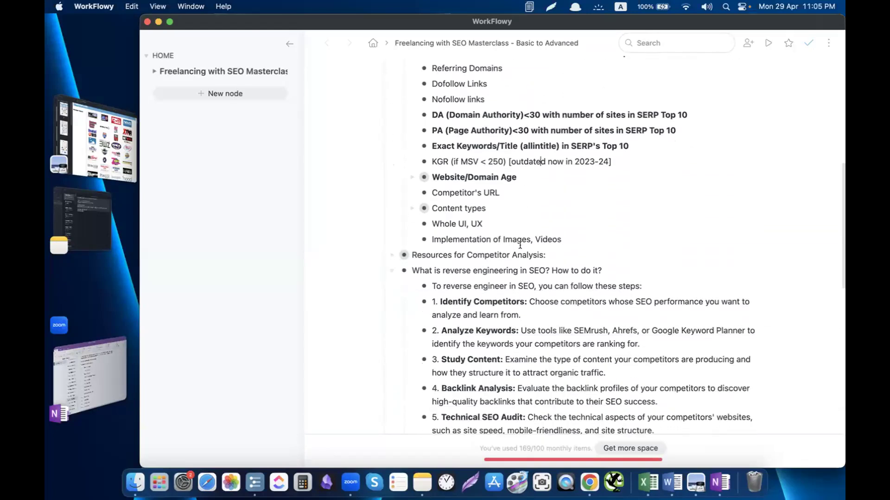
{"action": "scroll", "coordinate": [520, 244], "scroll_direction": "down", "scroll_amount": 7}
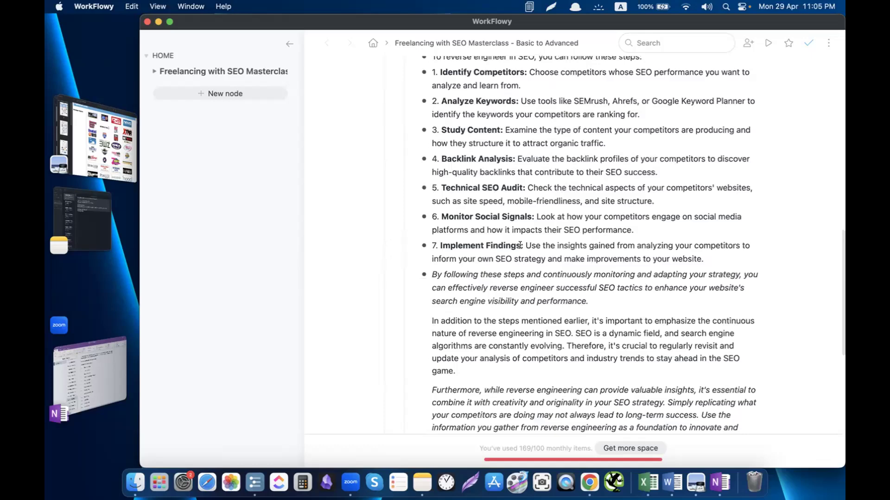
{"action": "scroll", "coordinate": [520, 244], "scroll_direction": "right", "scroll_amount": 3}
{"action": "scroll", "coordinate": [519, 245], "scroll_direction": "right", "scroll_amount": 3}
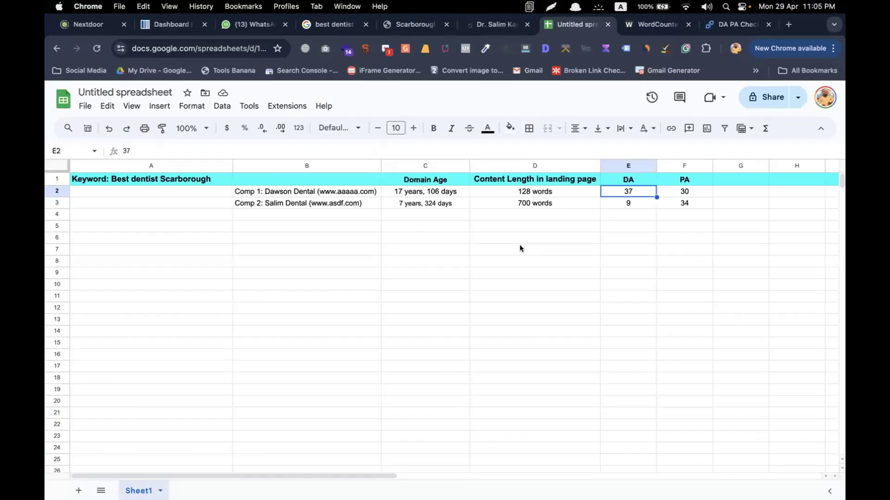
Add the column header "No. of Backlinks" in cell G1, beside the PA column
{"action": "left_click", "coordinate": [729, 183]}
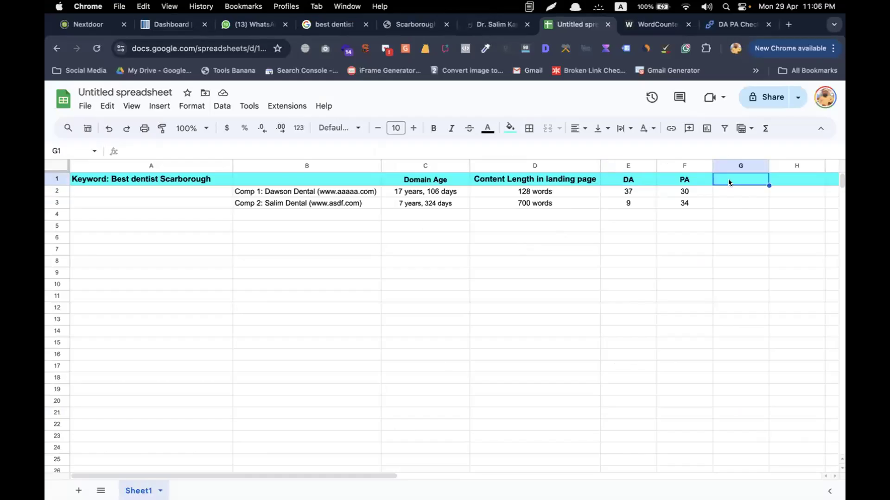
{"action": "type", "text": "No"}
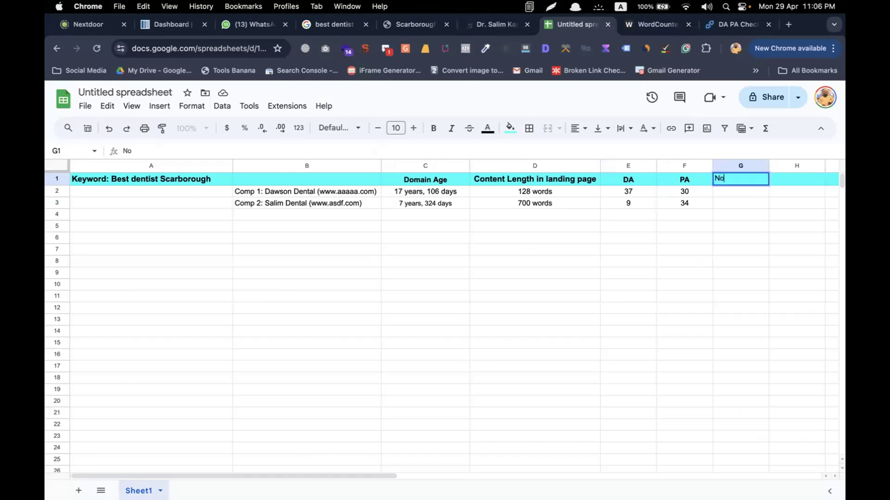
{"action": "type", "text": ". of Backlinks"}
Add the header "No. of Referring domains" in cell H1 and widen column H to fit the text
{"action": "left_click", "coordinate": [788, 177]}
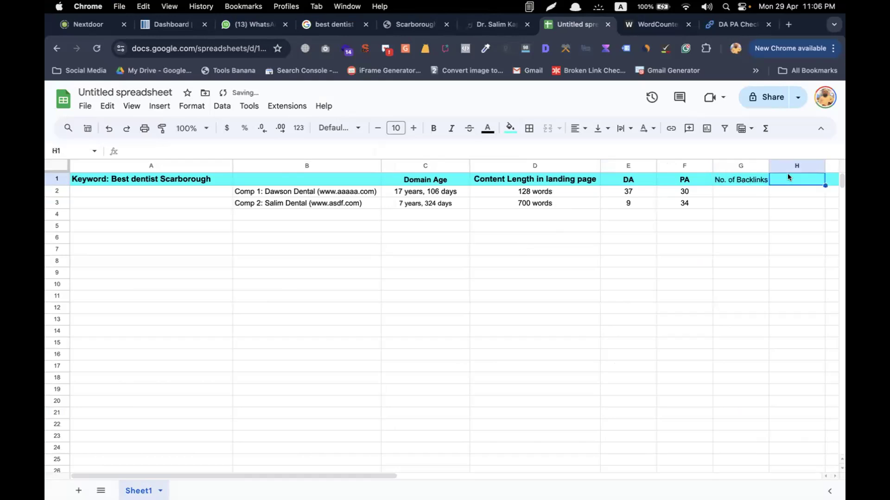
{"action": "type", "text": "No."}
{"action": "type", "text": "of"}
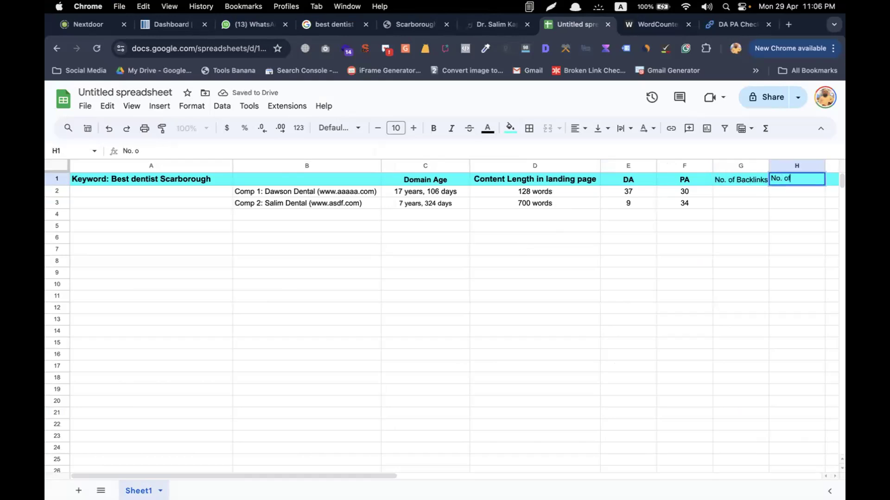
{"action": "type", "text": " Referro"}
{"action": "key", "text": "BackSpace"}
{"action": "type", "text": "ing domai"}
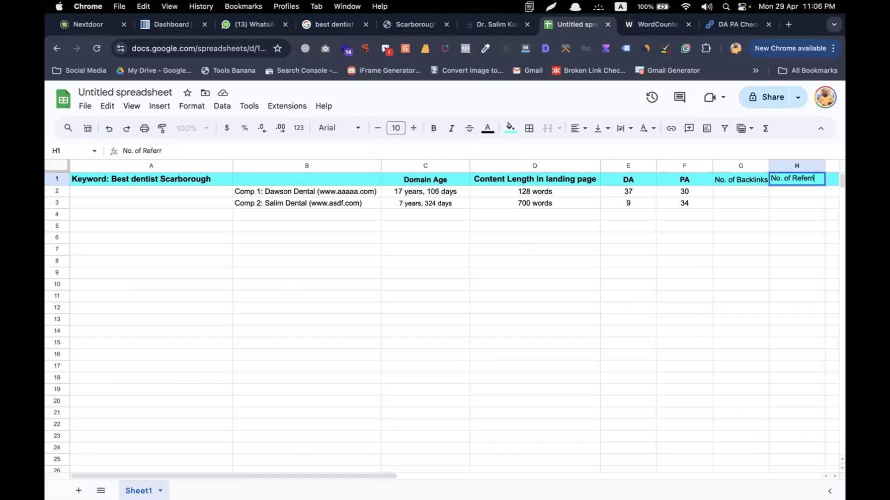
{"action": "type", "text": "ns"}
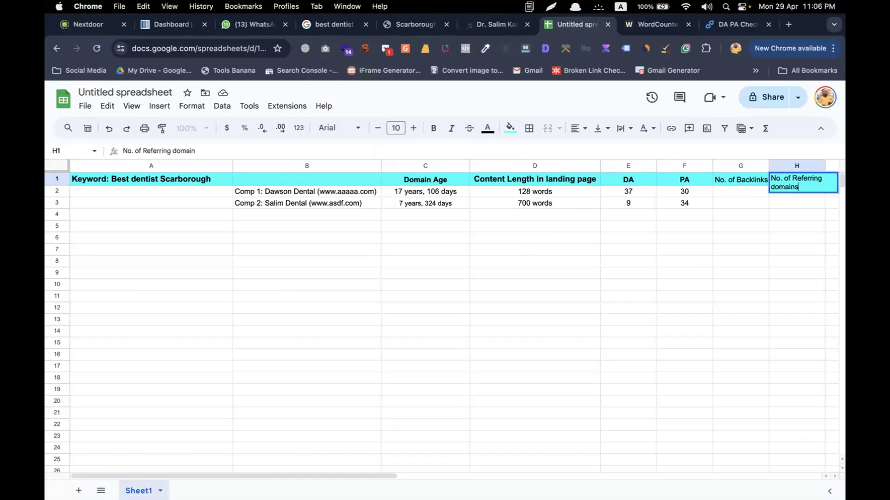
{"action": "left_click", "coordinate": [771, 207]}
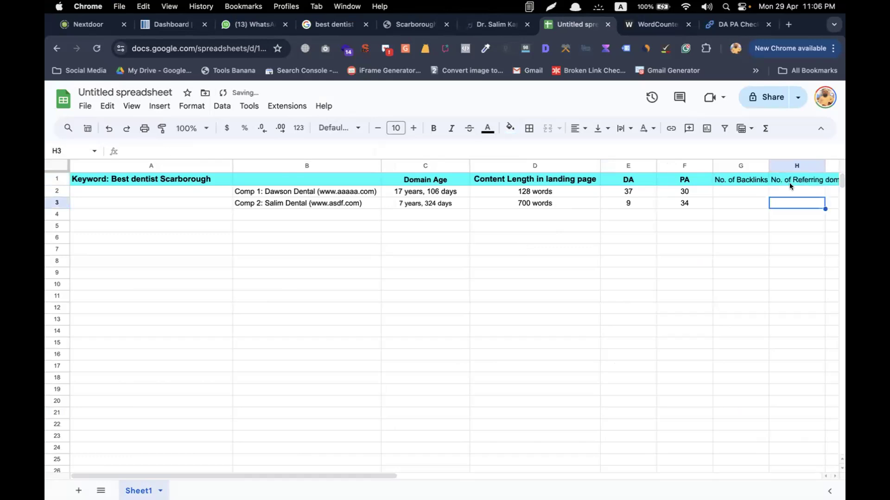
{"action": "left_click_drag", "start_coordinate": [825, 164], "coordinate": [838, 165]}
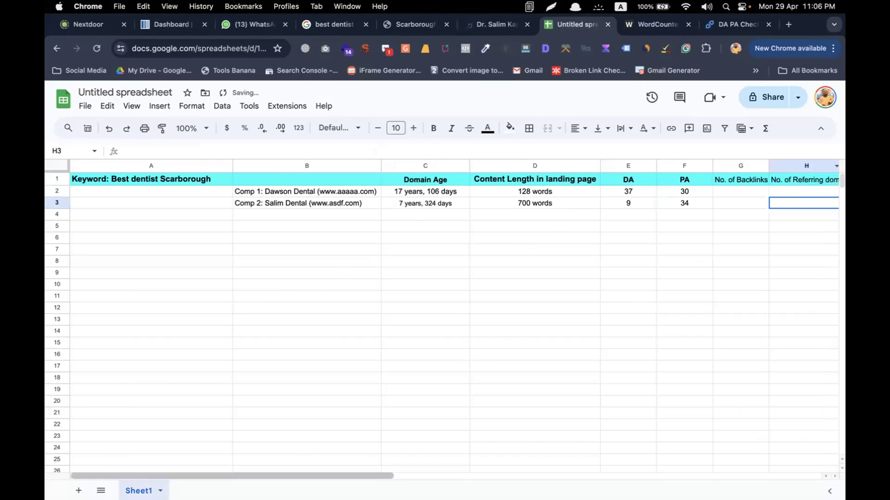
{"action": "left_click_drag", "start_coordinate": [380, 476], "coordinate": [447, 472]}
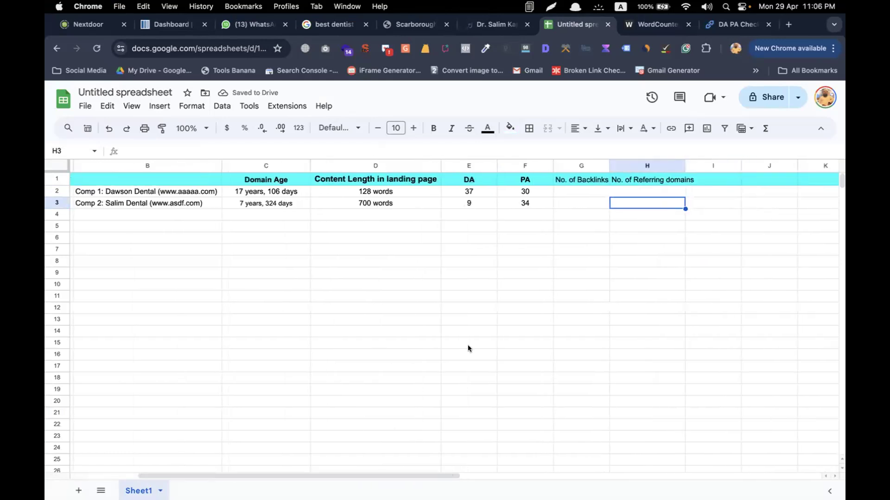
Widen column G so the "No. of Backlinks" header fits with room to spare
{"action": "left_click", "coordinate": [571, 187]}
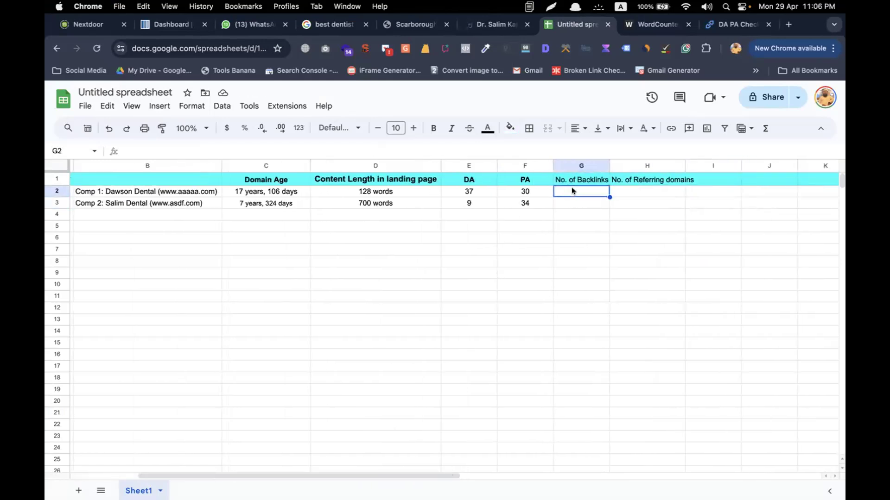
{"action": "left_click_drag", "start_coordinate": [609, 164], "coordinate": [625, 163]}
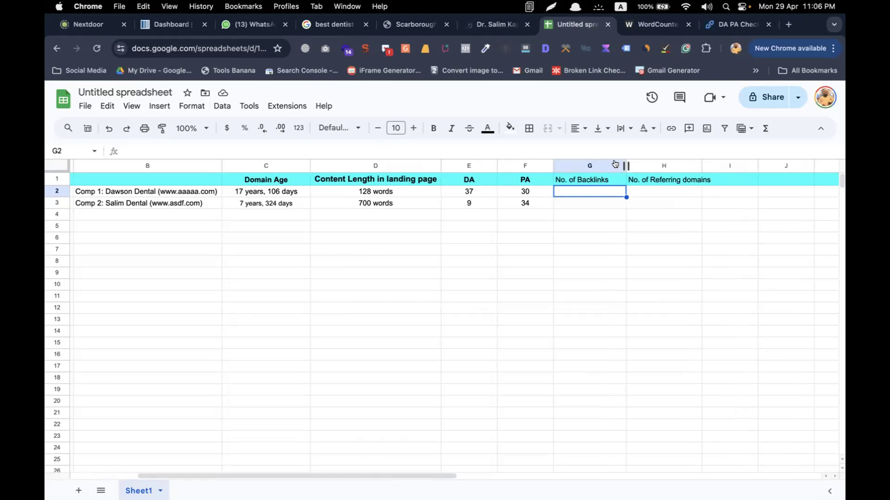
Examine the Dawson Dental Scarborough page's sections, including its hero area, office gallery, location map and clinic description
{"action": "left_click", "coordinate": [421, 24]}
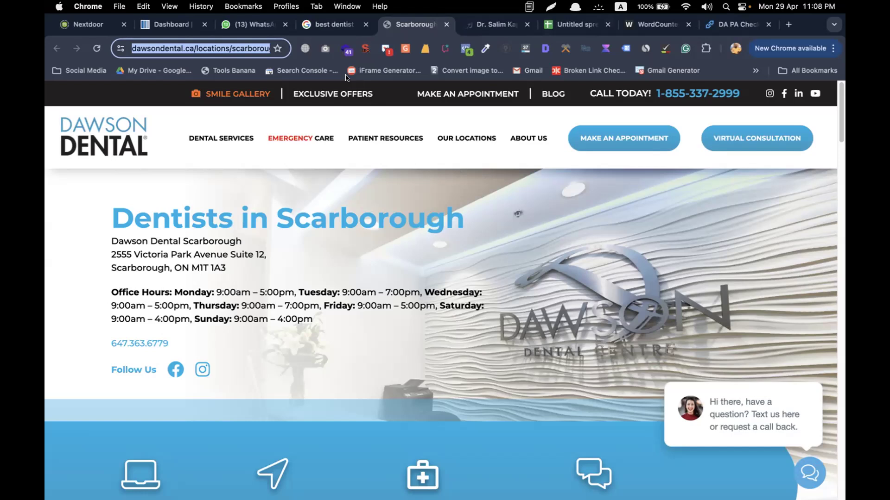
{"action": "mouse_move", "coordinate": [382, 139]}
{"action": "scroll", "coordinate": [340, 340], "scroll_direction": "down", "scroll_amount": 10}
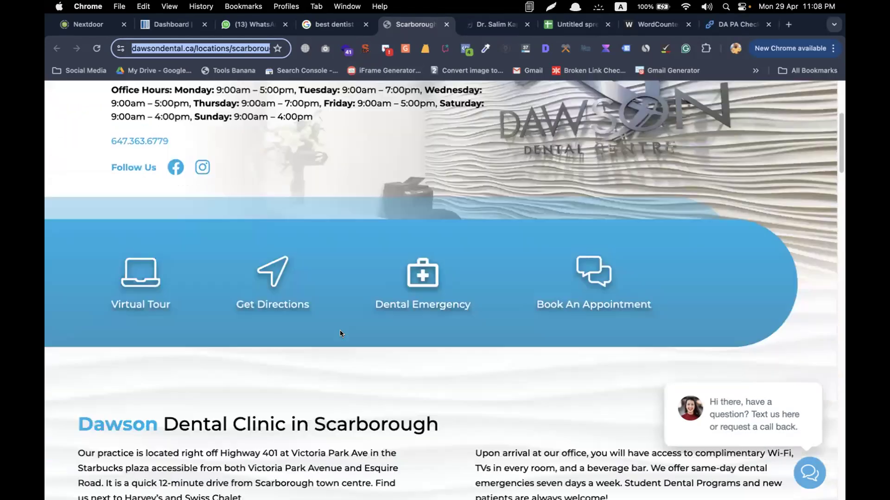
{"action": "scroll", "coordinate": [340, 330], "scroll_direction": "down", "scroll_amount": 15}
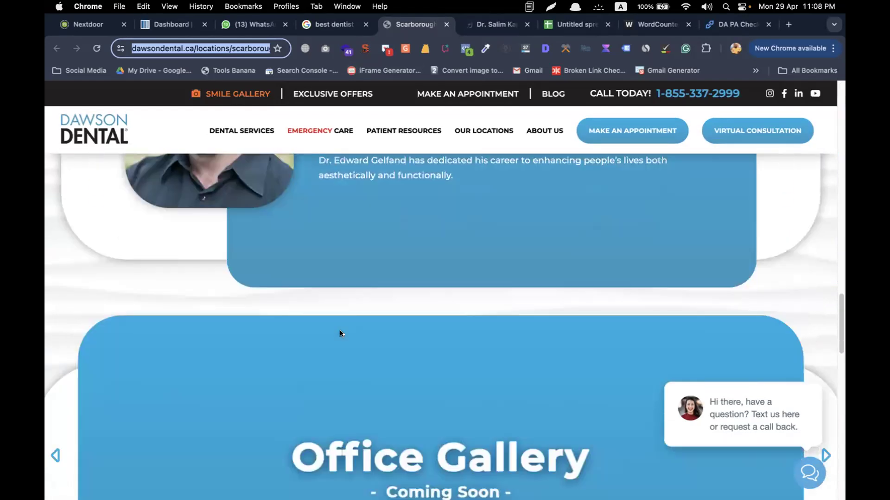
{"action": "scroll", "coordinate": [340, 329], "scroll_direction": "down", "scroll_amount": 2}
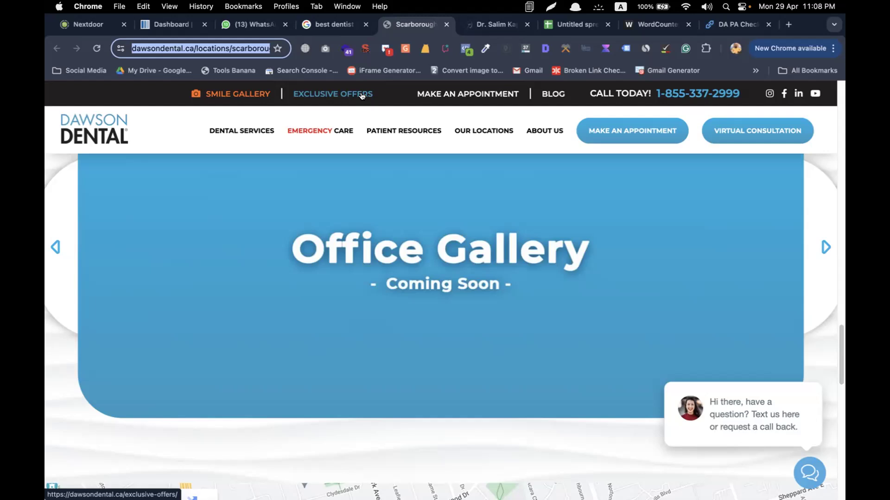
{"action": "scroll", "coordinate": [362, 96], "scroll_direction": "down", "scroll_amount": 6}
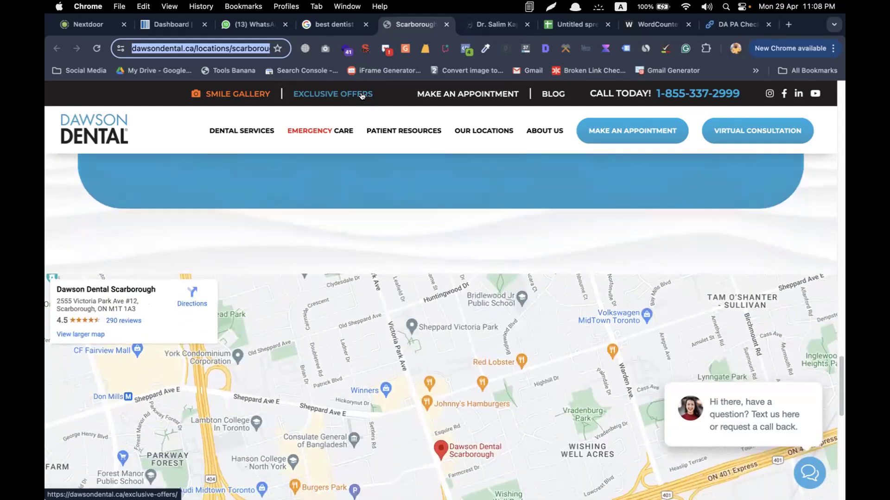
{"action": "scroll", "coordinate": [362, 96], "scroll_direction": "up", "scroll_amount": 10}
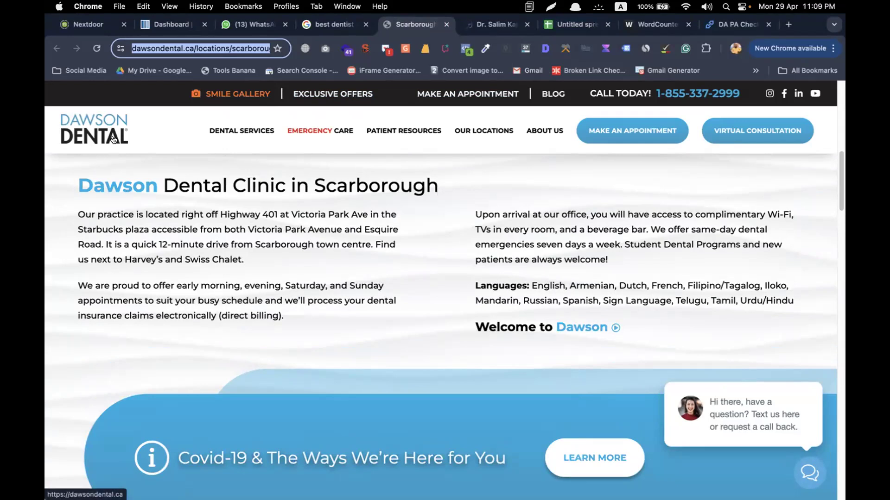
Examine Dawson Dental's site navigation, including the Dental Services and Our Locations listings
{"action": "mouse_move", "coordinate": [226, 131]}
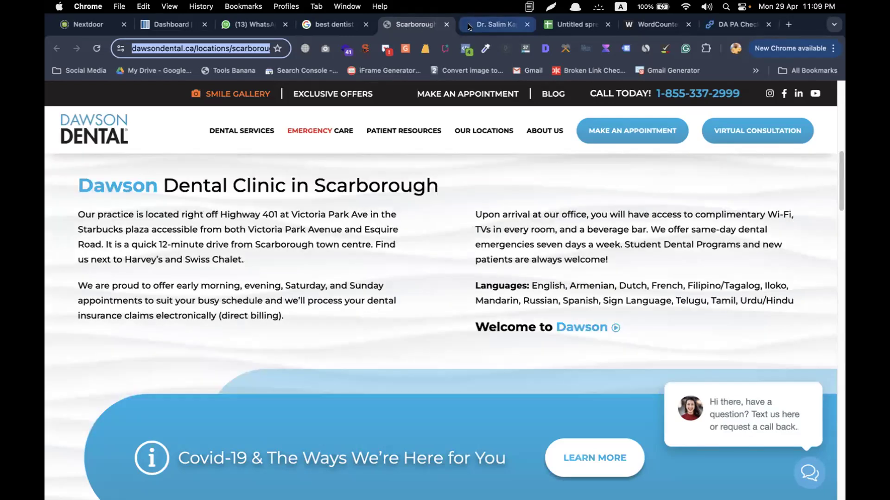
{"action": "left_click", "coordinate": [469, 27]}
{"action": "left_click", "coordinate": [409, 25]}
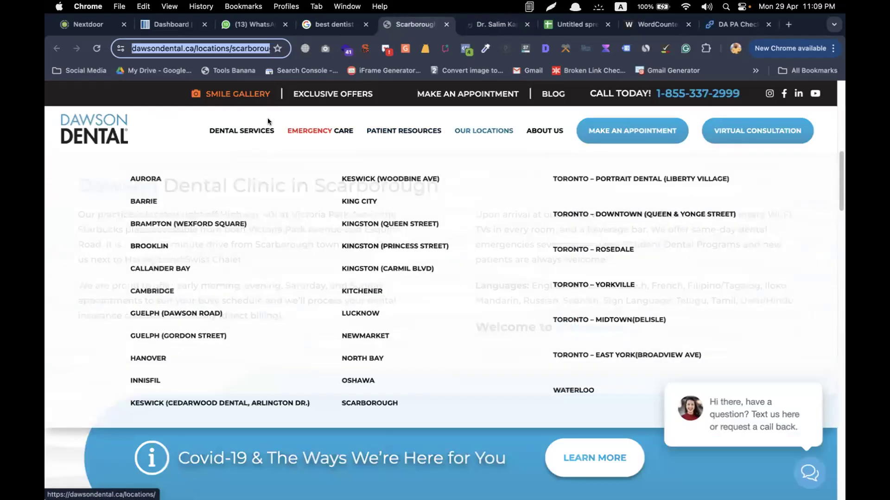
{"action": "mouse_move", "coordinate": [240, 130]}
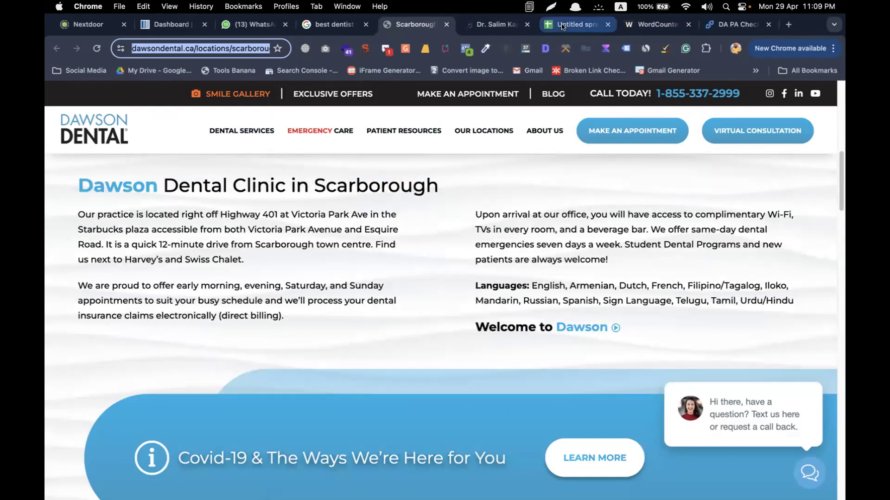
{"action": "left_click", "coordinate": [562, 26]}
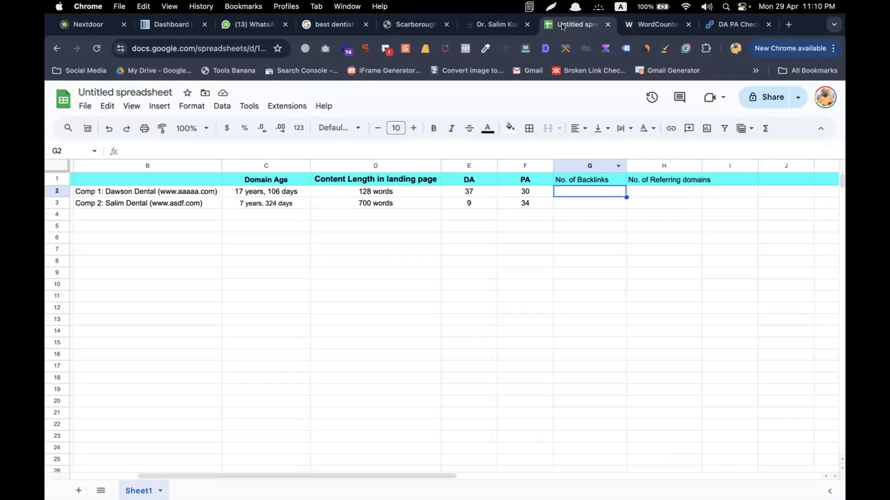
{"action": "left_click", "coordinate": [414, 24]}
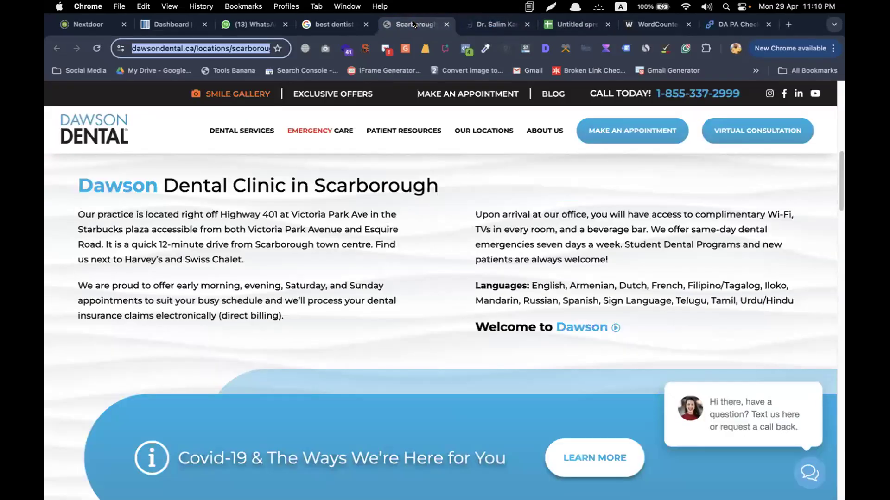
Examine the second competitor's site navigation, covering About and the General Dentistry, Cosmetic Dentistry and Dental Implants service listings
{"action": "left_click", "coordinate": [467, 25]}
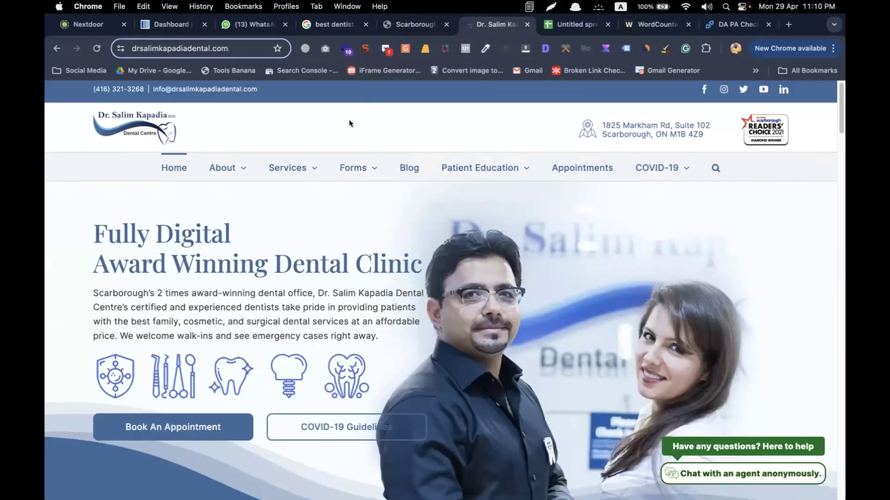
{"action": "mouse_move", "coordinate": [234, 169]}
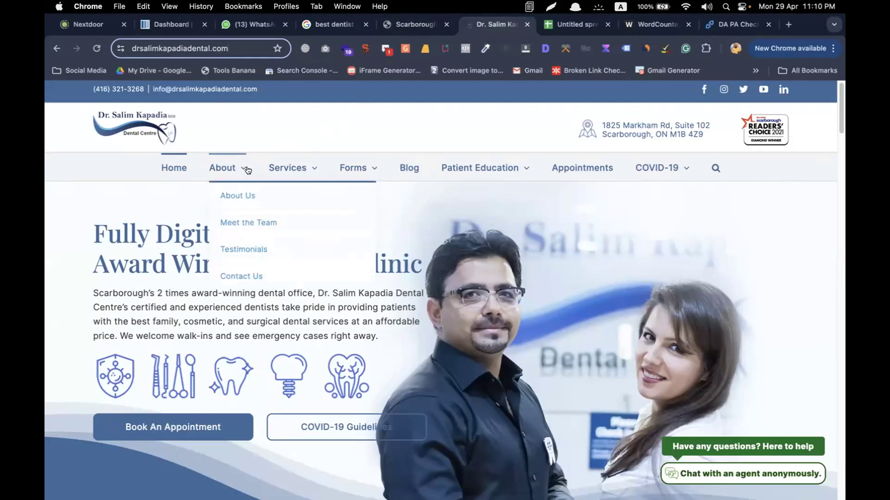
{"action": "mouse_move", "coordinate": [289, 169]}
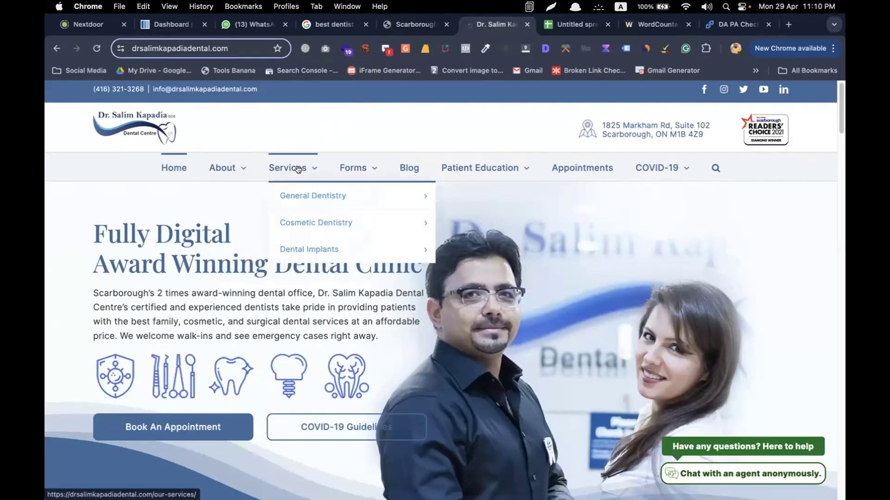
{"action": "mouse_move", "coordinate": [301, 195]}
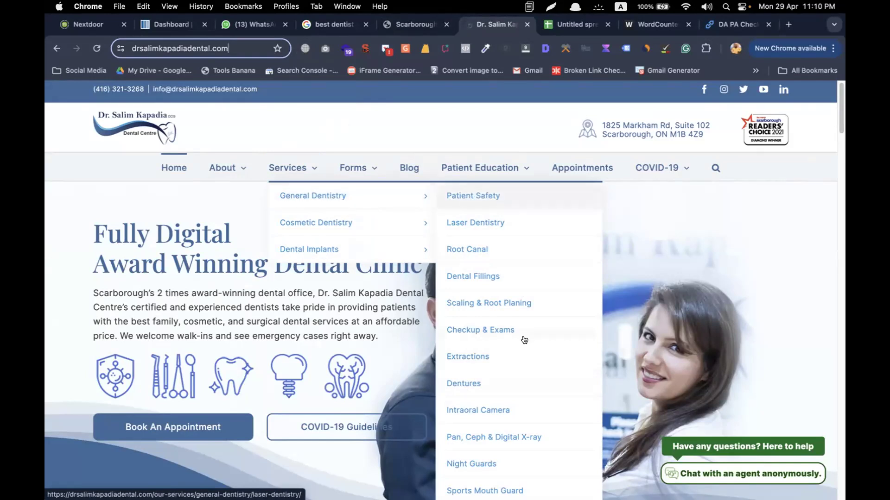
{"action": "scroll", "coordinate": [529, 390], "scroll_direction": "down", "scroll_amount": 4}
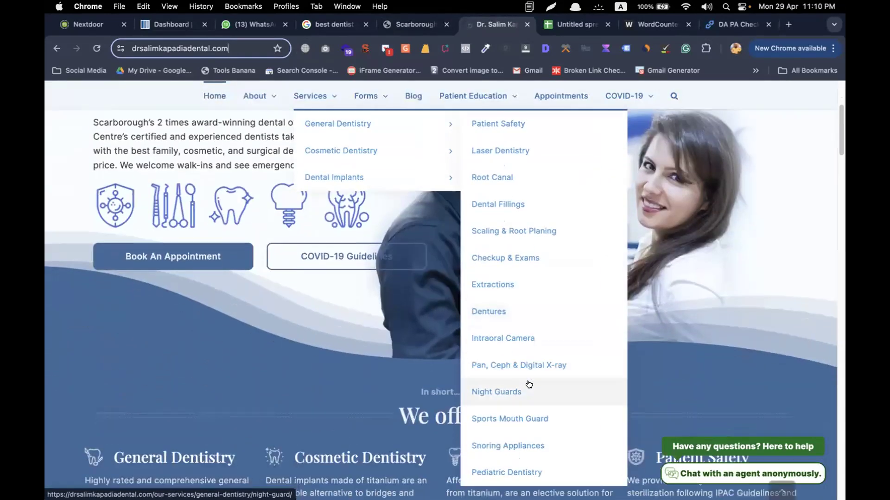
{"action": "scroll", "coordinate": [529, 384], "scroll_direction": "up", "scroll_amount": 5}
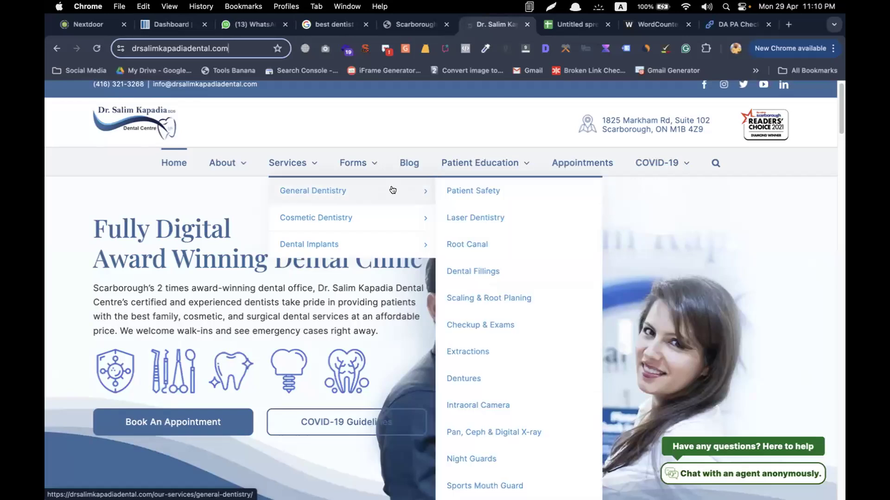
{"action": "mouse_move", "coordinate": [384, 217]}
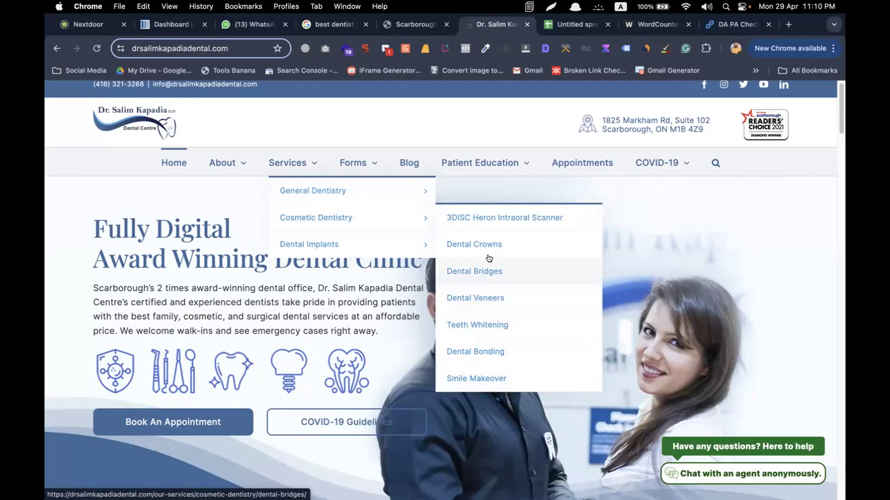
{"action": "mouse_move", "coordinate": [407, 244]}
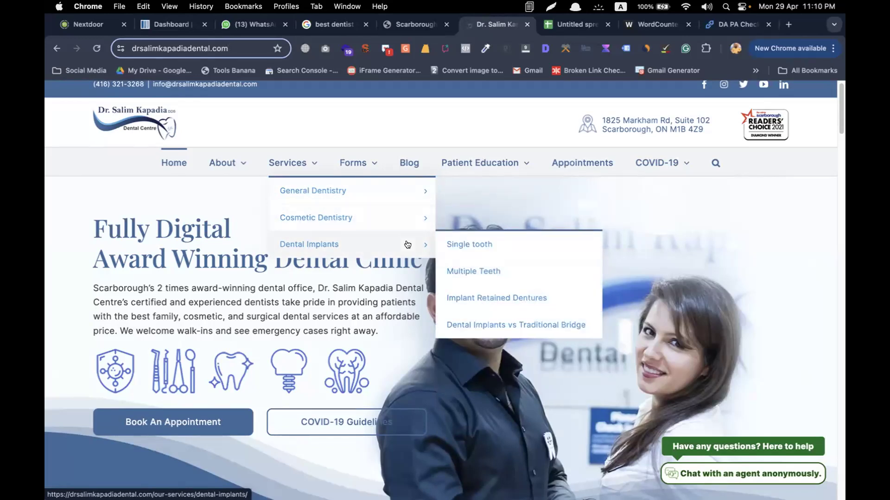
{"action": "mouse_move", "coordinate": [482, 163]}
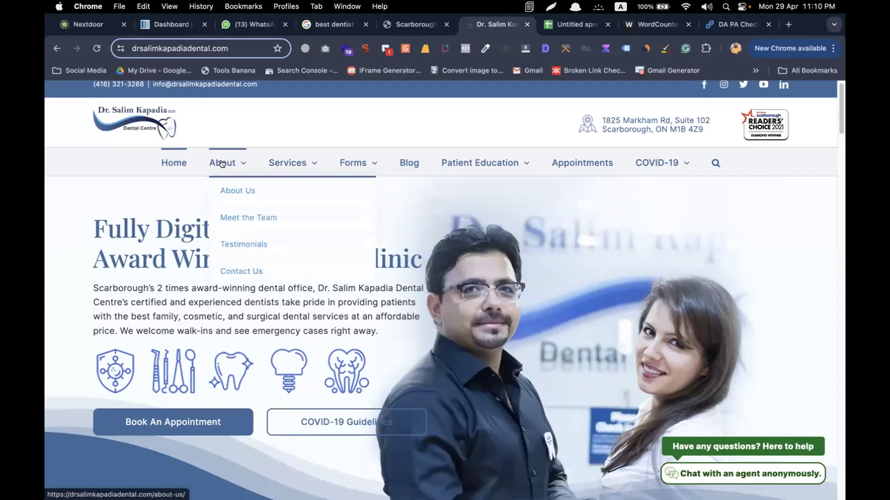
Review the second competitor's homepage service offerings and testimonials, and return to the comparison spreadsheet
{"action": "scroll", "coordinate": [247, 355], "scroll_direction": "down", "scroll_amount": 6}
{"action": "scroll", "coordinate": [247, 354], "scroll_direction": "down", "scroll_amount": 3}
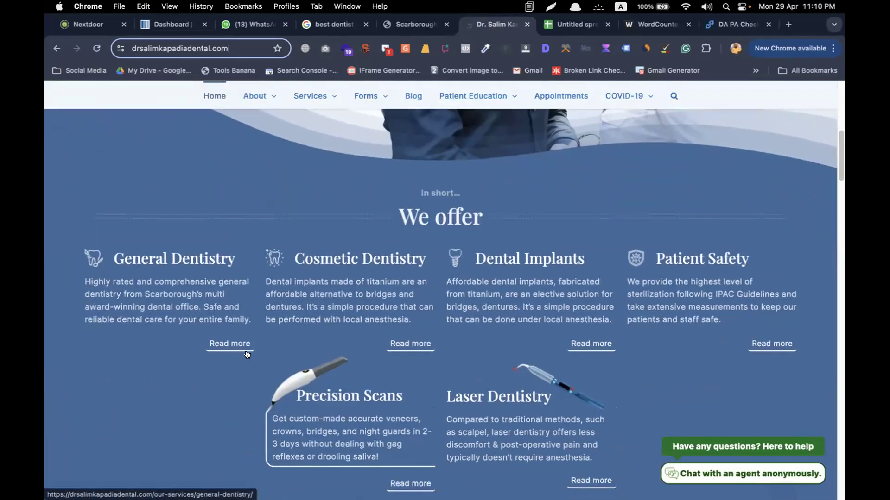
{"action": "scroll", "coordinate": [247, 355], "scroll_direction": "down", "scroll_amount": 15}
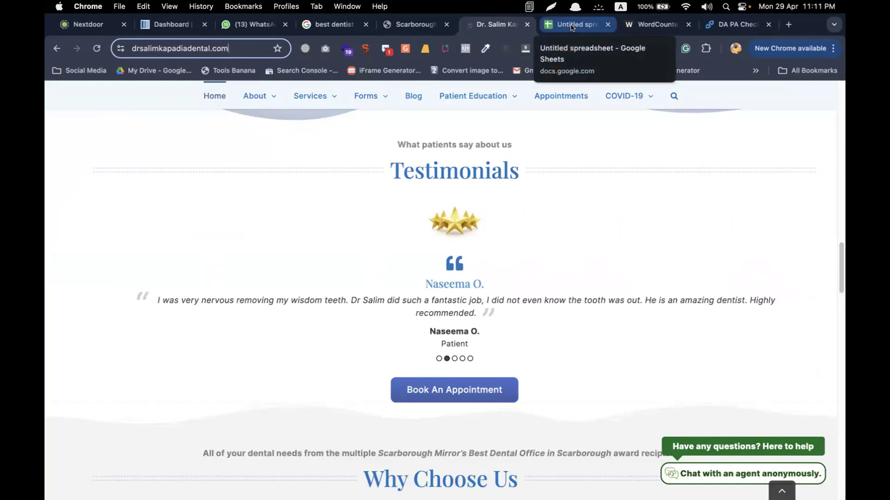
{"action": "left_click", "coordinate": [572, 27]}
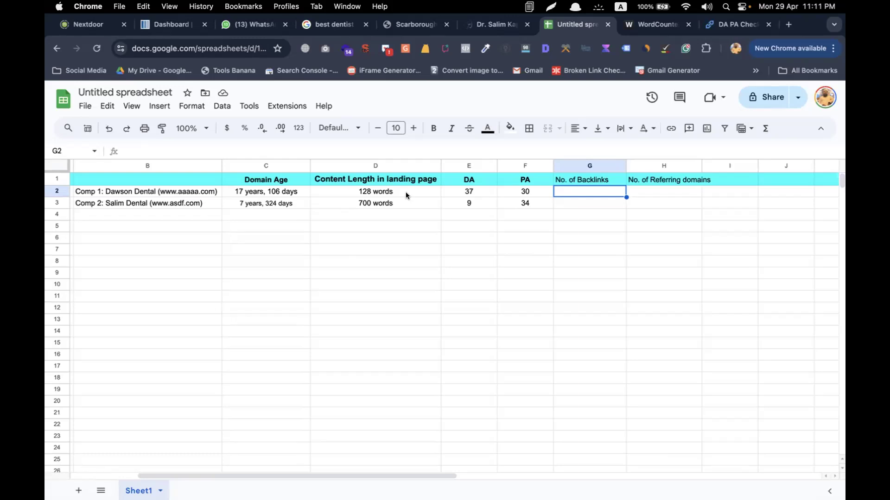
Bold the "No. of Backlinks" and "No. of Referring domains" headers in G1 and H1, and widen column H to fit its text
{"action": "left_click", "coordinate": [573, 182]}
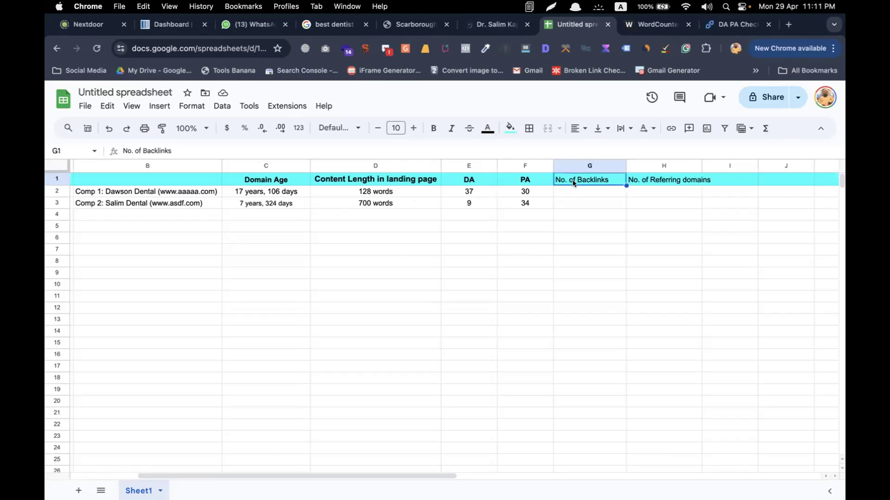
{"action": "left_click", "coordinate": [431, 129]}
{"action": "key", "text": "Right"}
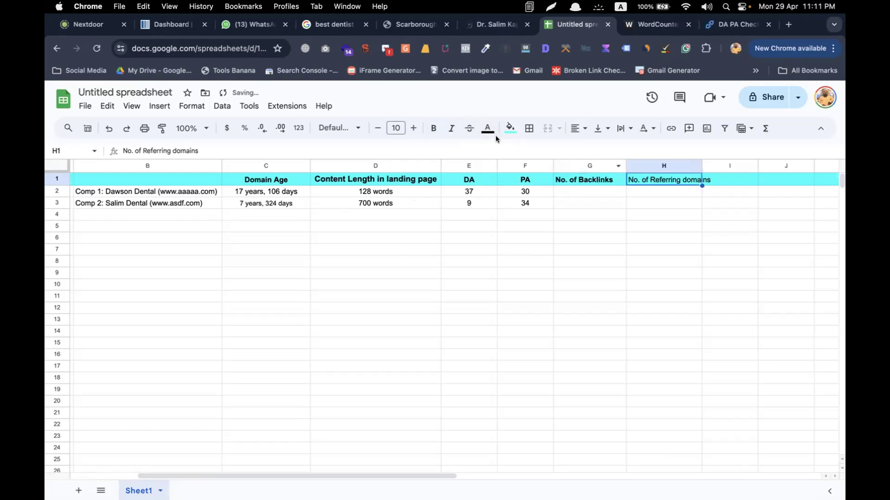
{"action": "left_click", "coordinate": [431, 129]}
{"action": "left_click_drag", "start_coordinate": [700, 160], "coordinate": [725, 165]}
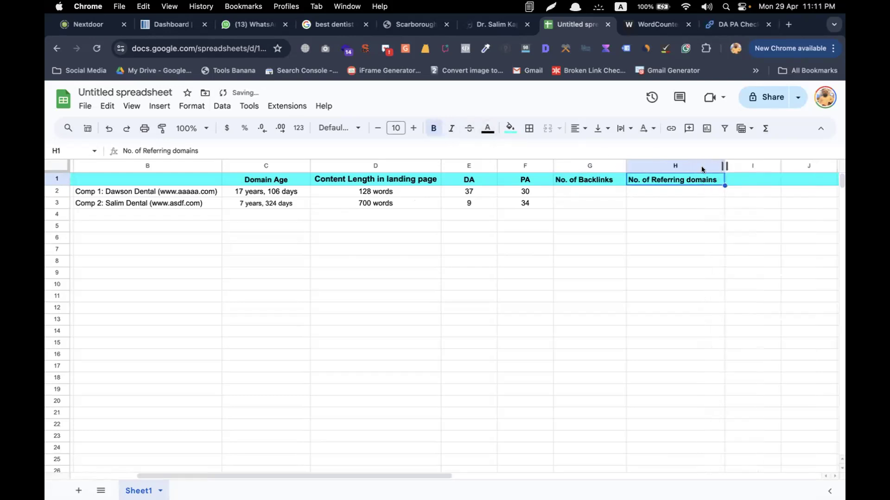
{"action": "left_click", "coordinate": [577, 192]}
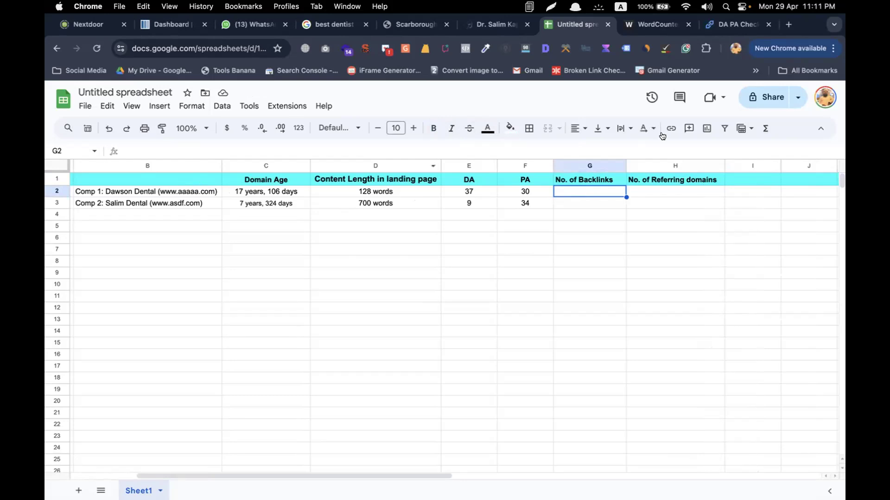
{"action": "left_click", "coordinate": [402, 24]}
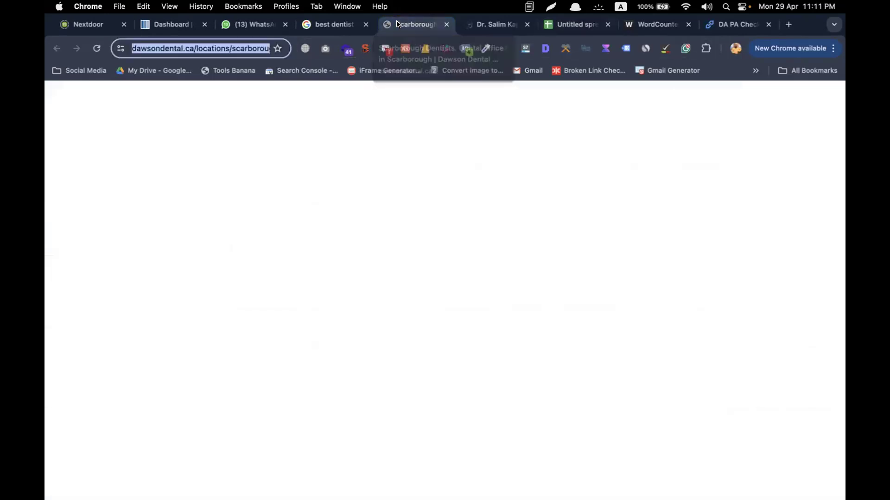
{"action": "left_click", "coordinate": [192, 48]}
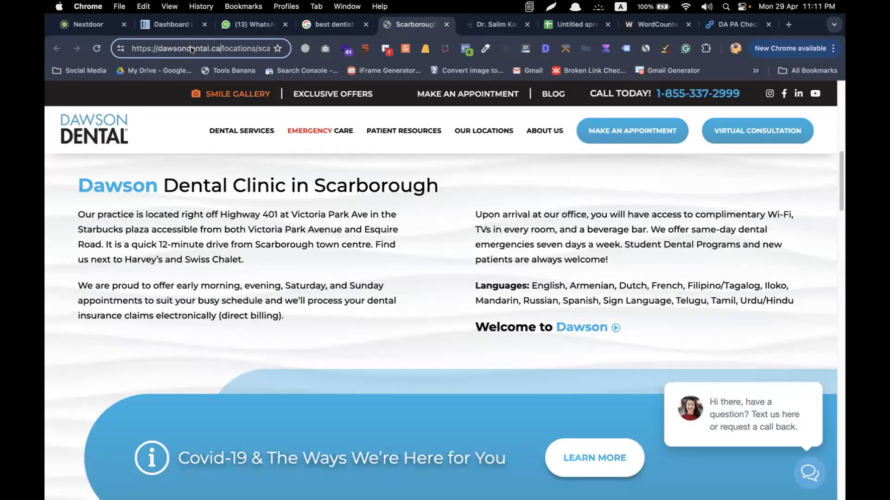
{"action": "left_click_drag", "start_coordinate": [221, 48], "coordinate": [121, 49]}
{"action": "key", "text": "super+c"}
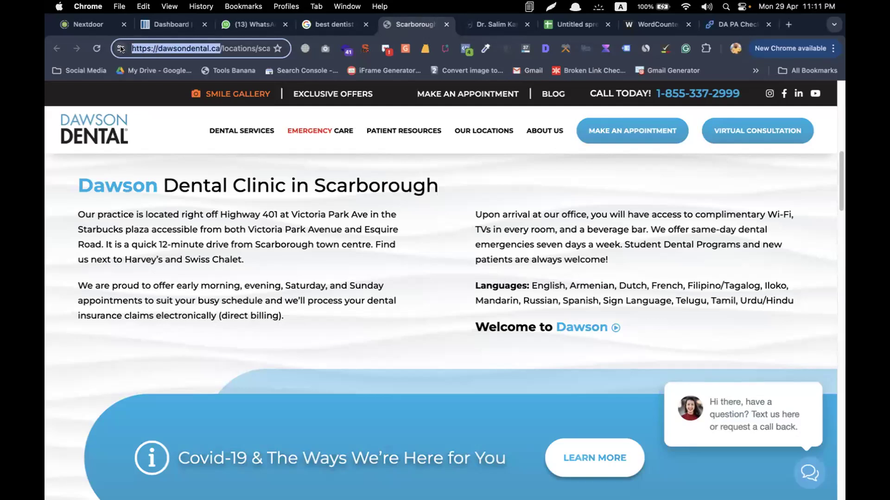
Search Google for "backlinks checker" in a new browser tab
{"action": "left_click", "coordinate": [788, 24]}
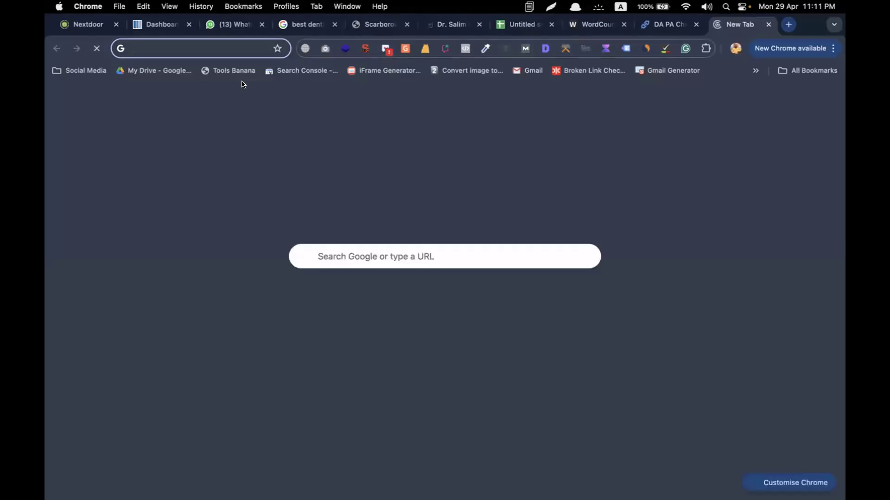
{"action": "type", "text": "backlink"}
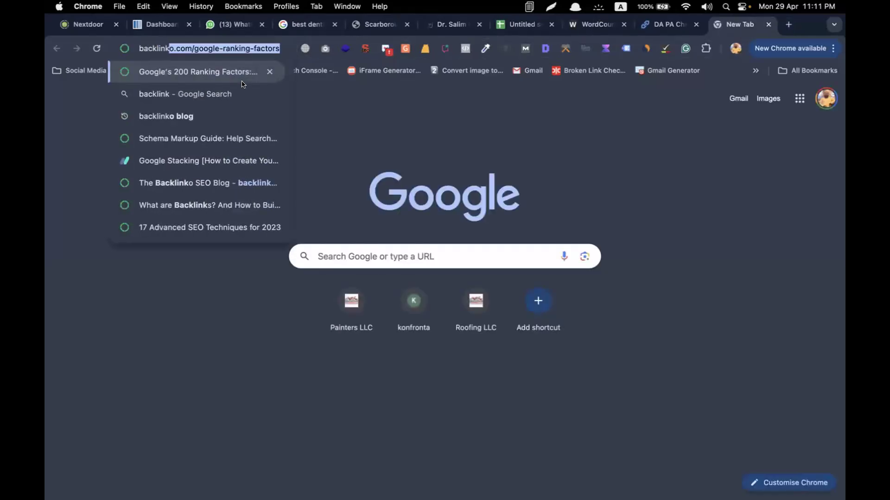
{"action": "type", "text": "s"}
{"action": "key", "text": "Down"}
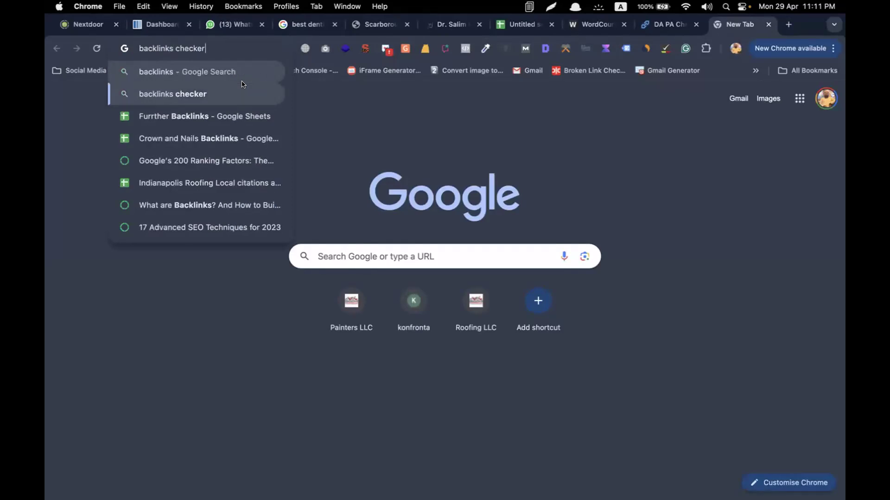
{"action": "key", "text": "Return"}
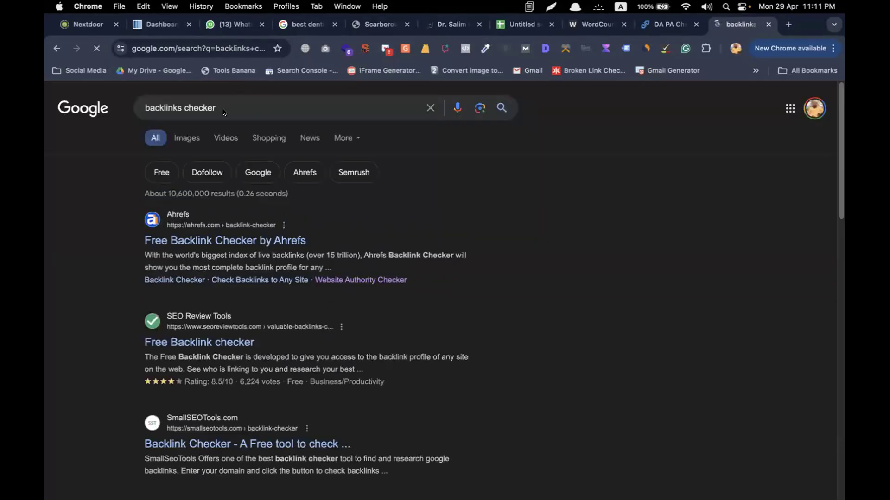
Open the Ahrefs and SmallSEOTools backlink checker results in separate new tabs, and view the Ahrefs page
{"action": "right_click", "coordinate": [204, 240]}
{"action": "left_click", "coordinate": [233, 225]}
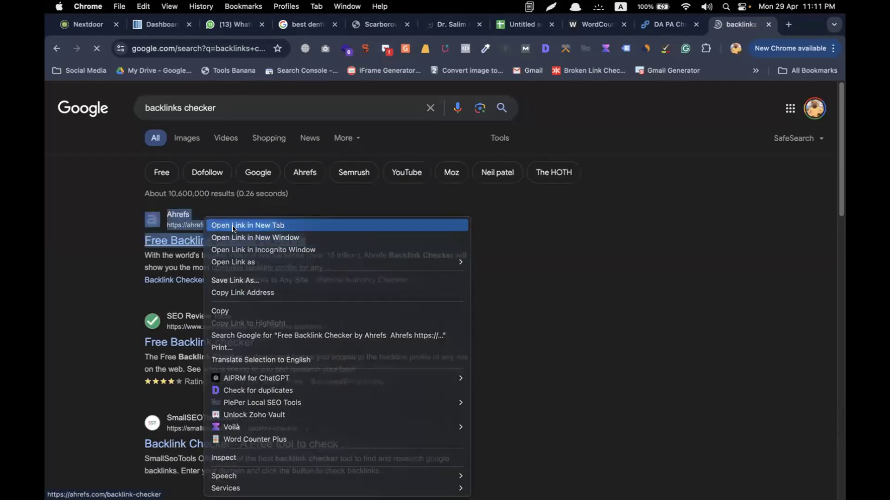
{"action": "scroll", "coordinate": [111, 303], "scroll_direction": "down", "scroll_amount": 2}
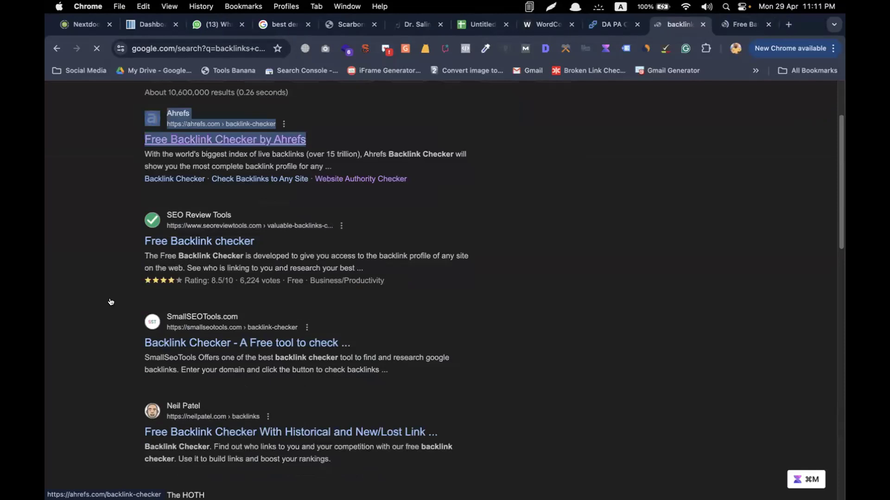
{"action": "right_click", "coordinate": [172, 344]}
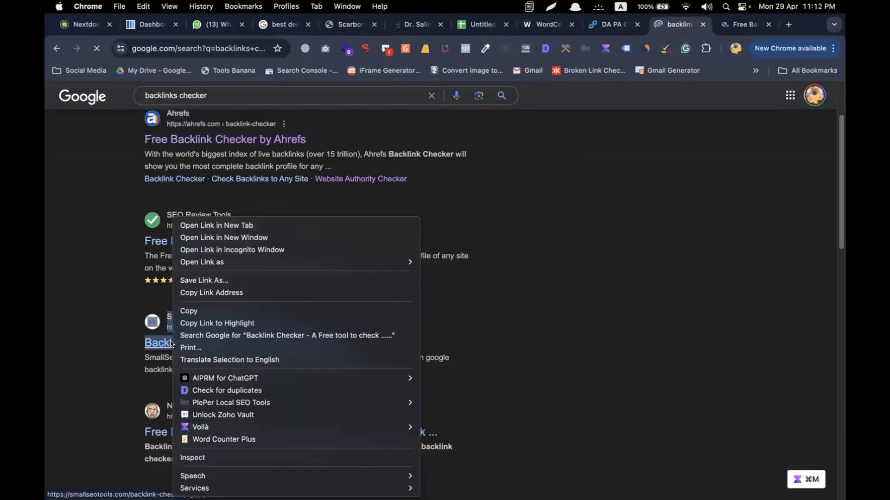
{"action": "left_click", "coordinate": [236, 225]}
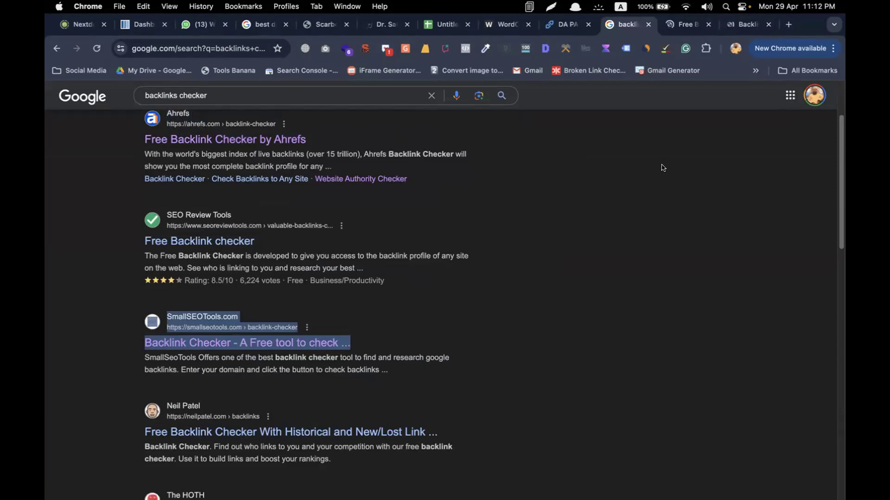
{"action": "left_click", "coordinate": [689, 26]}
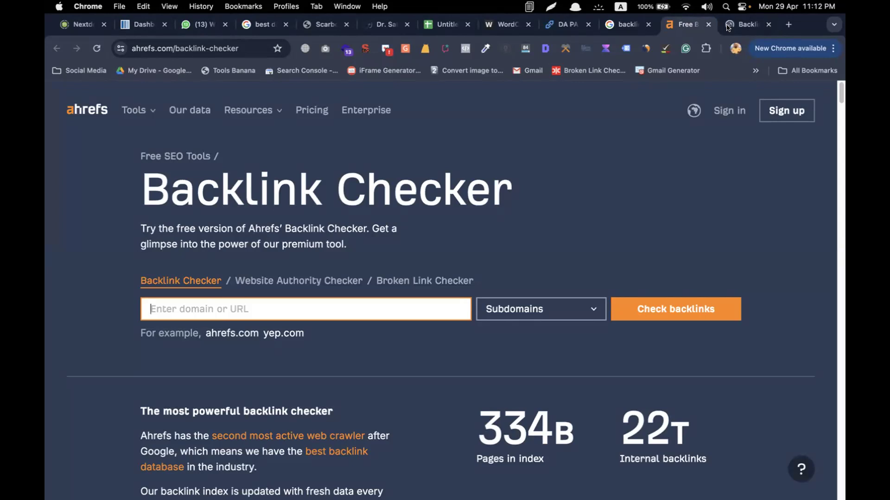
{"action": "left_click", "coordinate": [728, 26]}
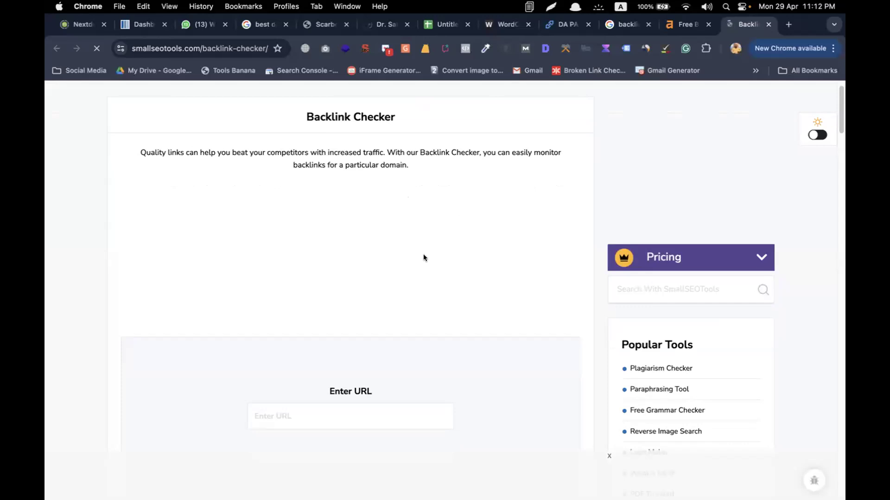
{"action": "scroll", "coordinate": [424, 258], "scroll_direction": "down", "scroll_amount": 2}
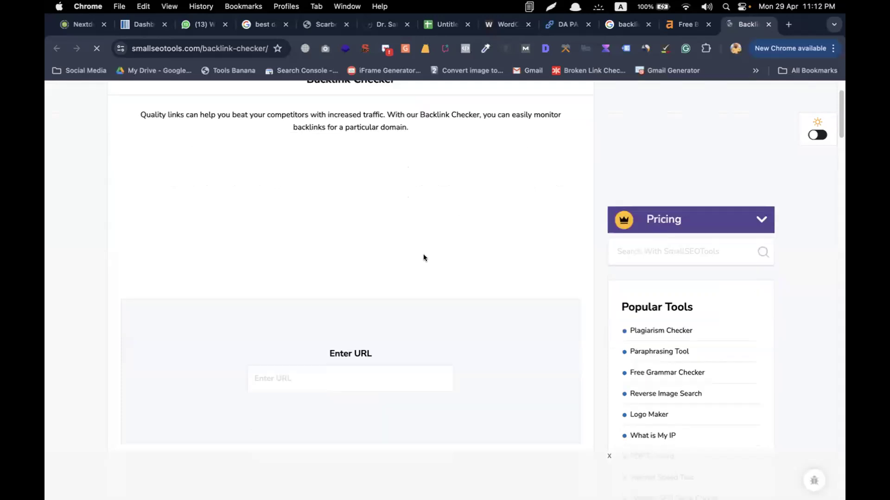
{"action": "left_click", "coordinate": [313, 378]}
{"action": "key", "text": "super+v"}
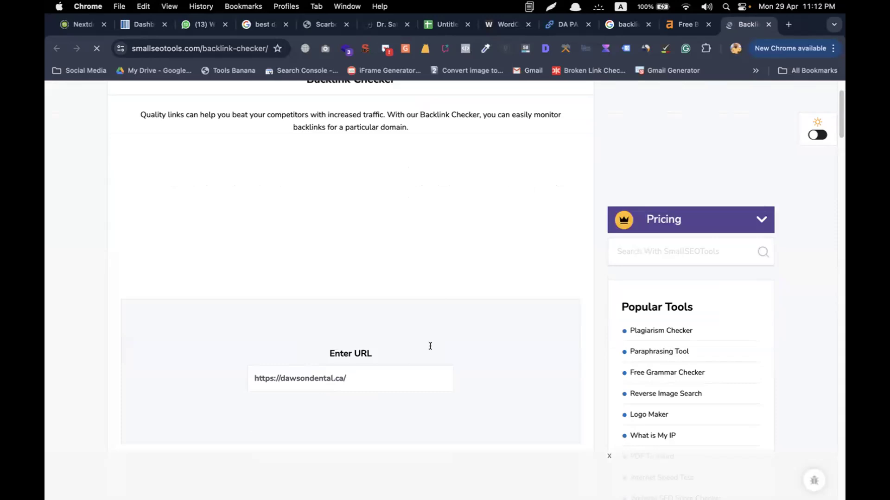
{"action": "scroll", "coordinate": [430, 348], "scroll_direction": "down", "scroll_amount": 3}
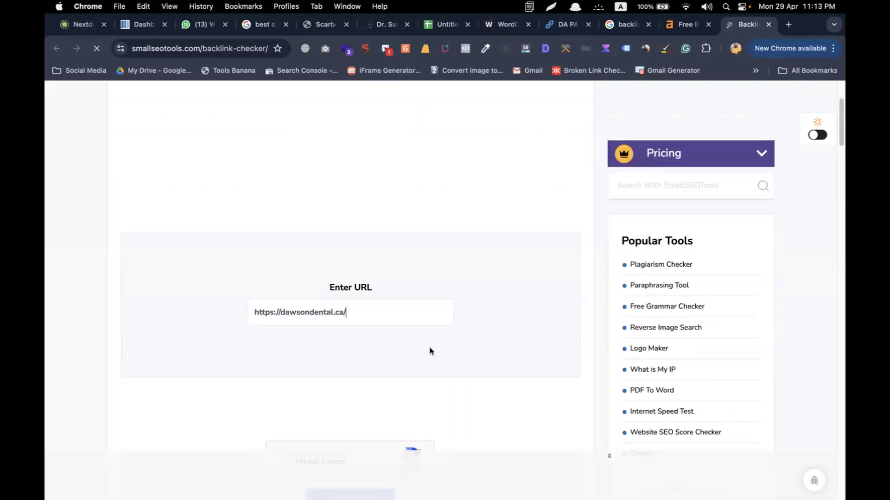
{"action": "scroll", "coordinate": [430, 350], "scroll_direction": "down", "scroll_amount": 3}
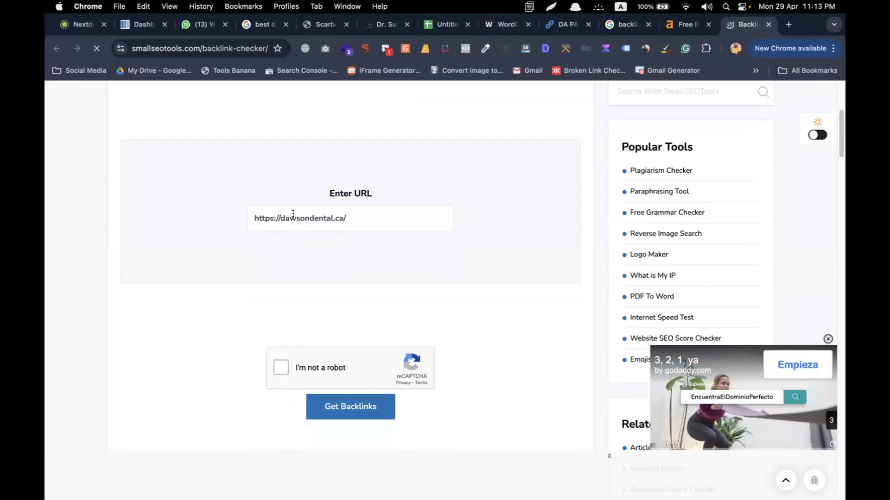
Complete the robot verification, dismissing the Grammarly advertisement, and run the backlink lookup for the entered domain
{"action": "left_click", "coordinate": [301, 368]}
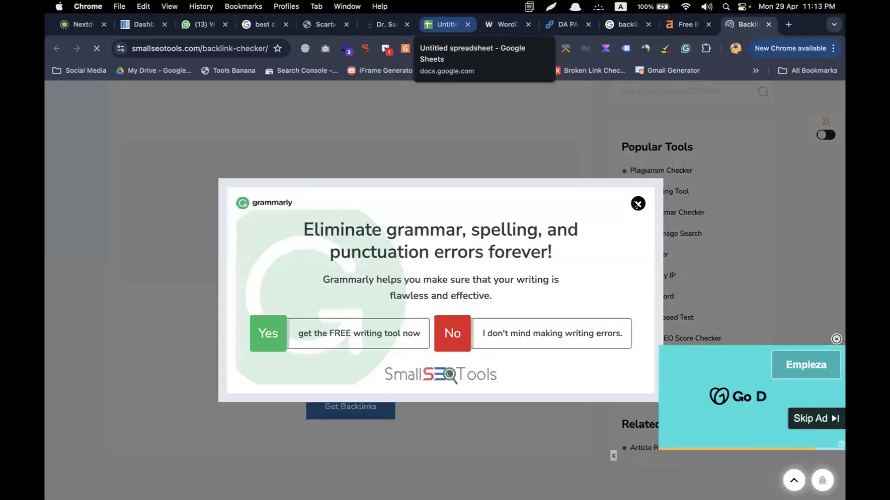
{"action": "left_click", "coordinate": [636, 204]}
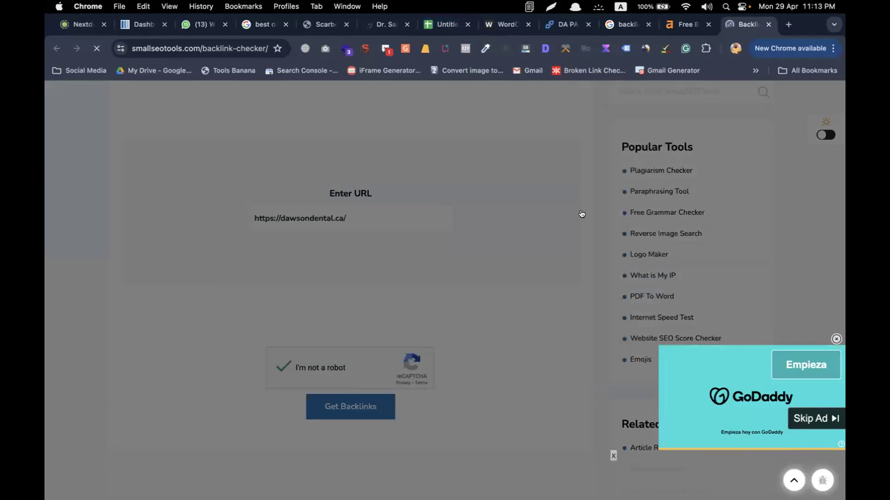
{"action": "scroll", "coordinate": [410, 273], "scroll_direction": "down", "scroll_amount": 2}
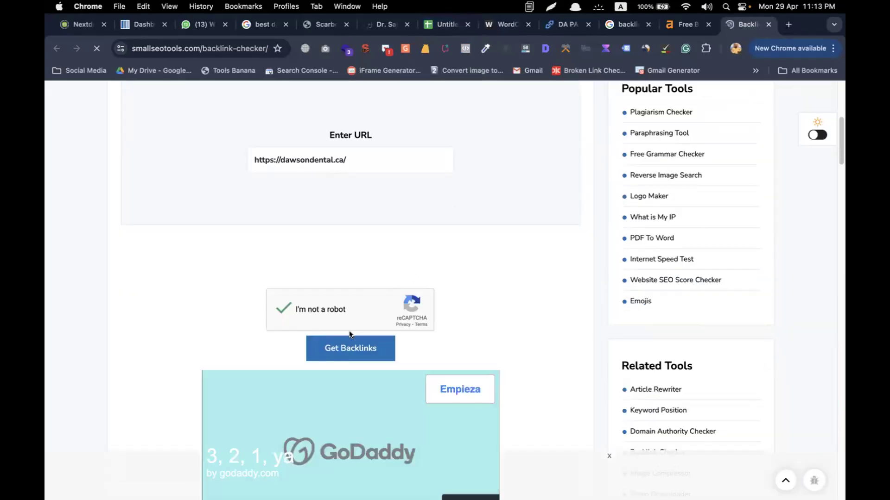
{"action": "left_click", "coordinate": [340, 347]}
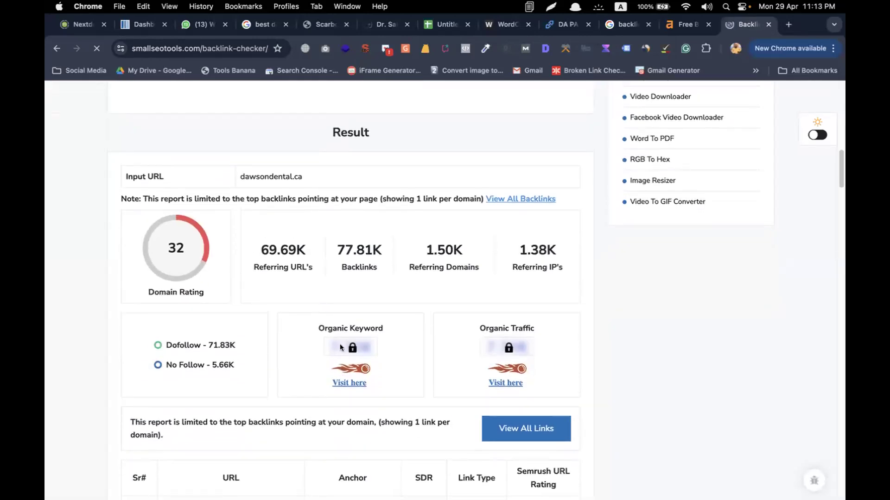
Examine the dawsondental.ca report's backlinks, referring domains, dofollow and nofollow figures, dismissing the site's notification request
{"action": "mouse_move", "coordinate": [361, 267]}
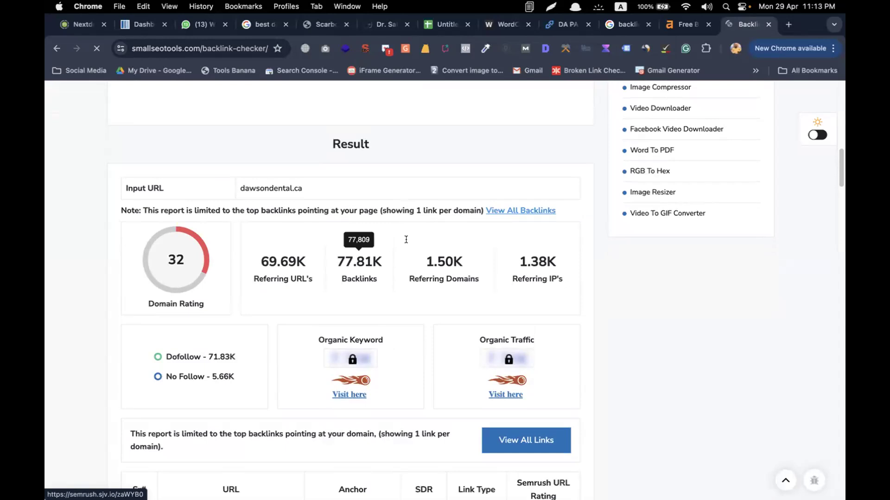
{"action": "scroll", "coordinate": [438, 258], "scroll_direction": "down", "scroll_amount": 1}
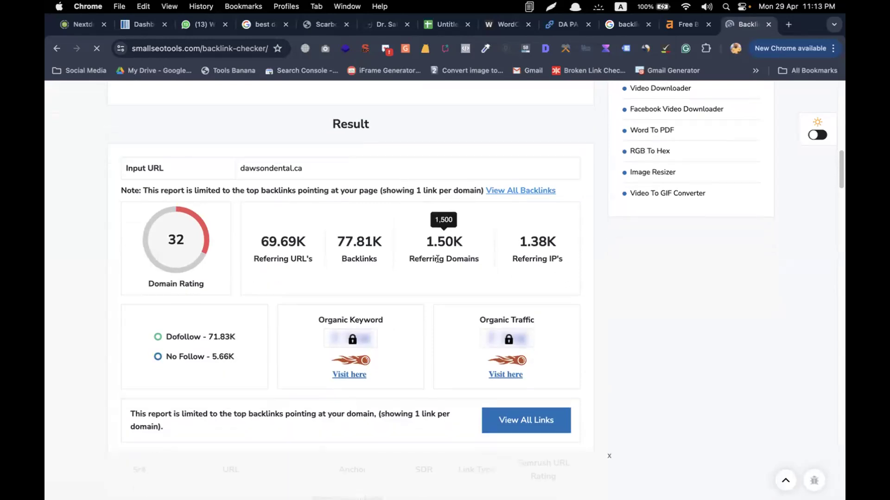
{"action": "scroll", "coordinate": [353, 240], "scroll_direction": "up", "scroll_amount": 2}
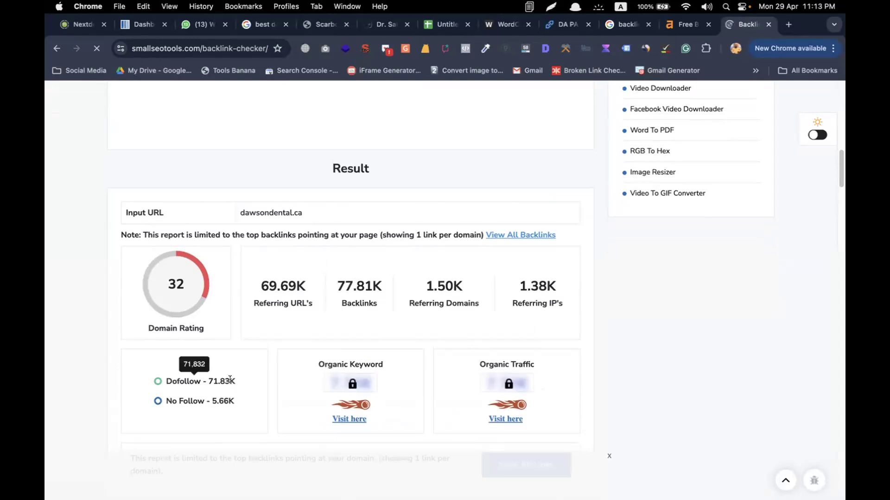
{"action": "mouse_move", "coordinate": [211, 399]}
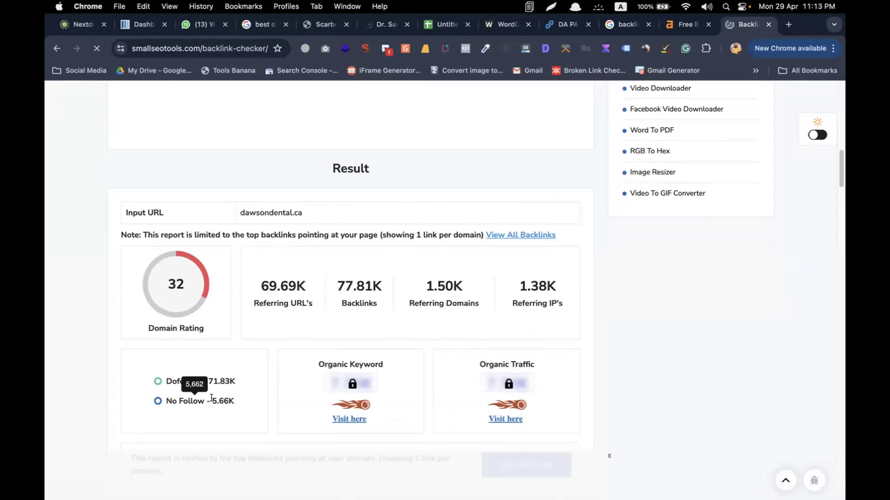
{"action": "scroll", "coordinate": [223, 401], "scroll_direction": "up", "scroll_amount": 3}
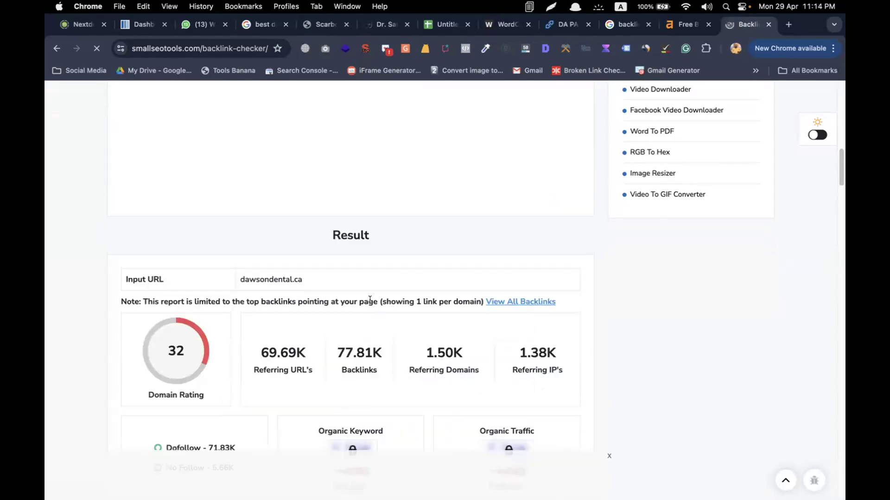
{"action": "mouse_move", "coordinate": [440, 352]}
{"action": "mouse_move", "coordinate": [340, 349]}
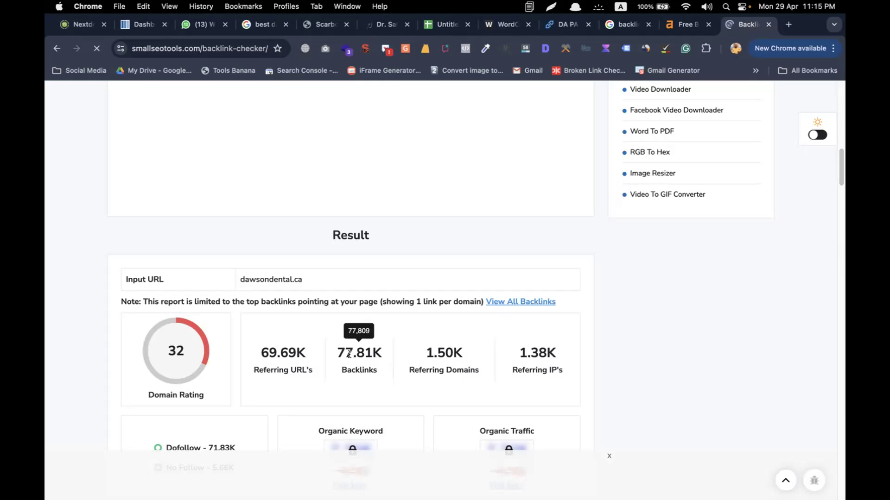
{"action": "mouse_move", "coordinate": [439, 354]}
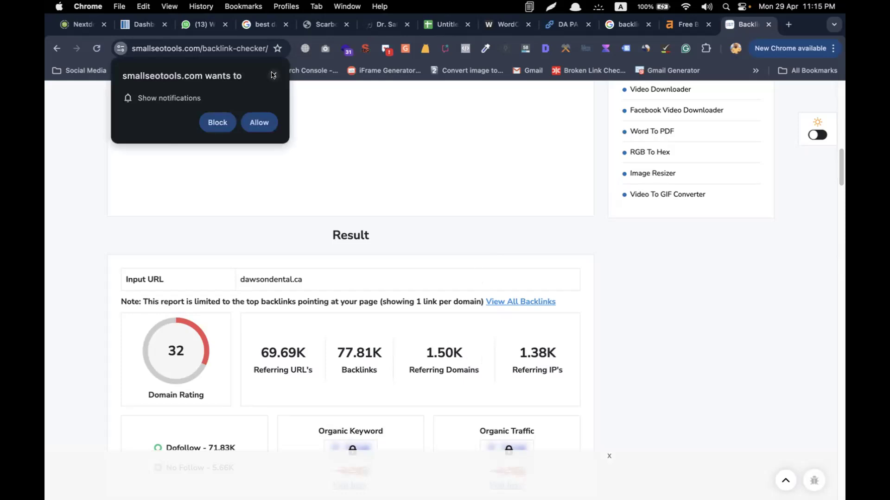
{"action": "left_click", "coordinate": [273, 75]}
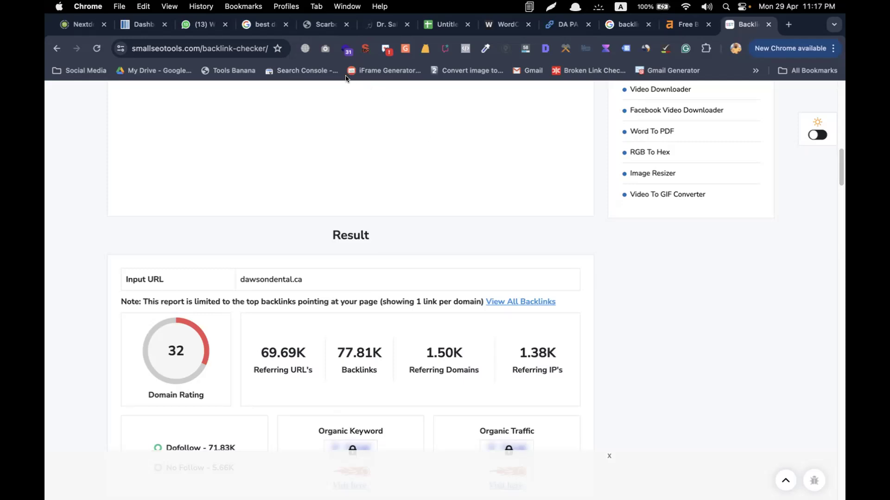
{"action": "mouse_move", "coordinate": [411, 349]}
{"action": "scroll", "coordinate": [300, 313], "scroll_direction": "down", "scroll_amount": 2}
{"action": "scroll", "coordinate": [300, 316], "scroll_direction": "down", "scroll_amount": 3}
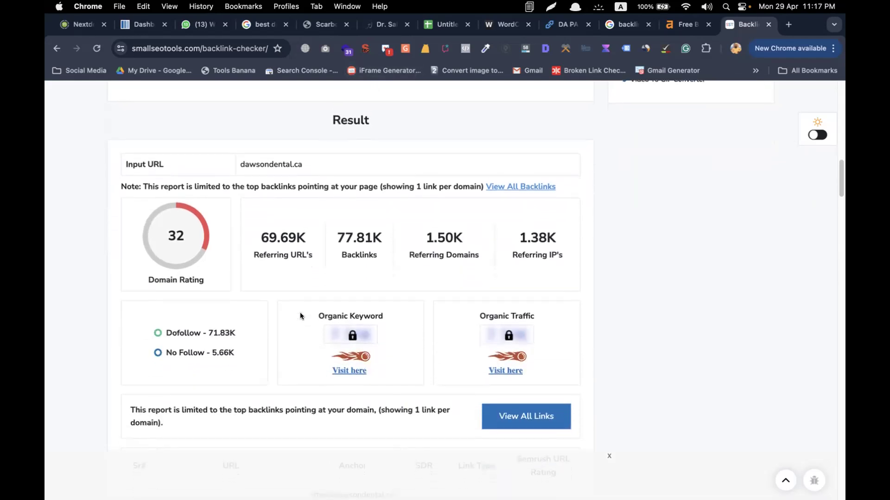
{"action": "scroll", "coordinate": [299, 316], "scroll_direction": "down", "scroll_amount": 1}
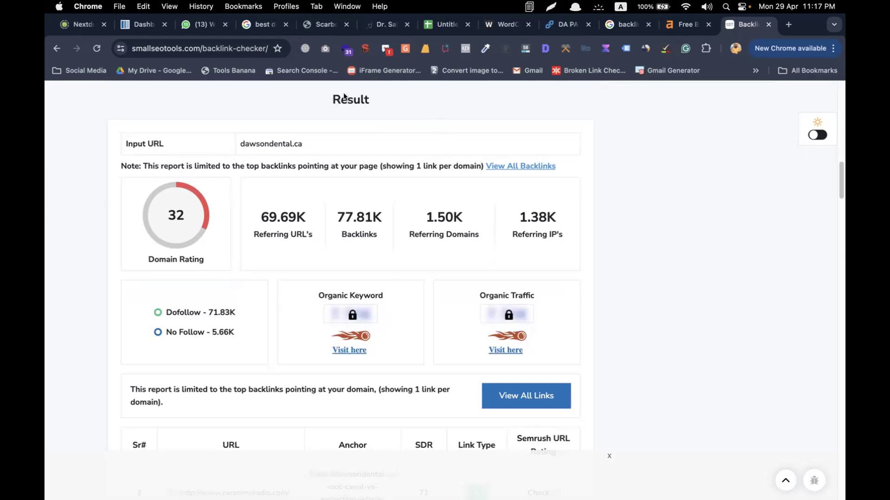
{"action": "mouse_move", "coordinate": [443, 221]}
{"action": "mouse_move", "coordinate": [212, 310]}
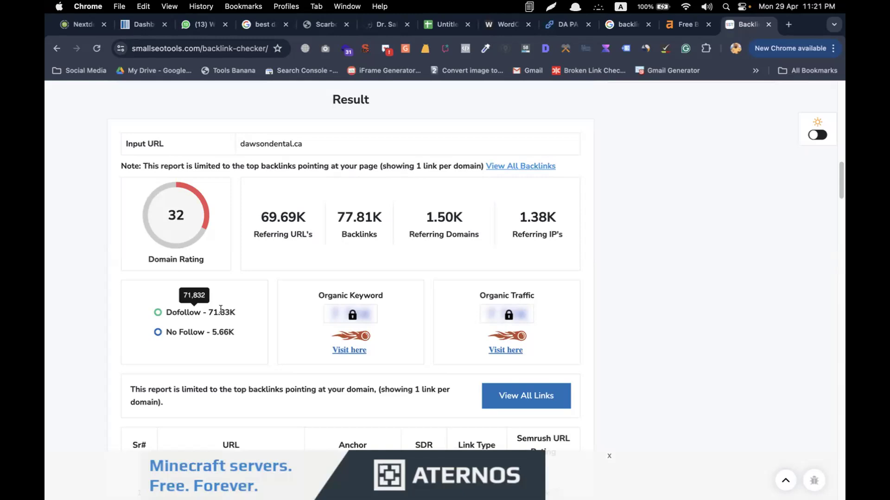
{"action": "mouse_move", "coordinate": [227, 331]}
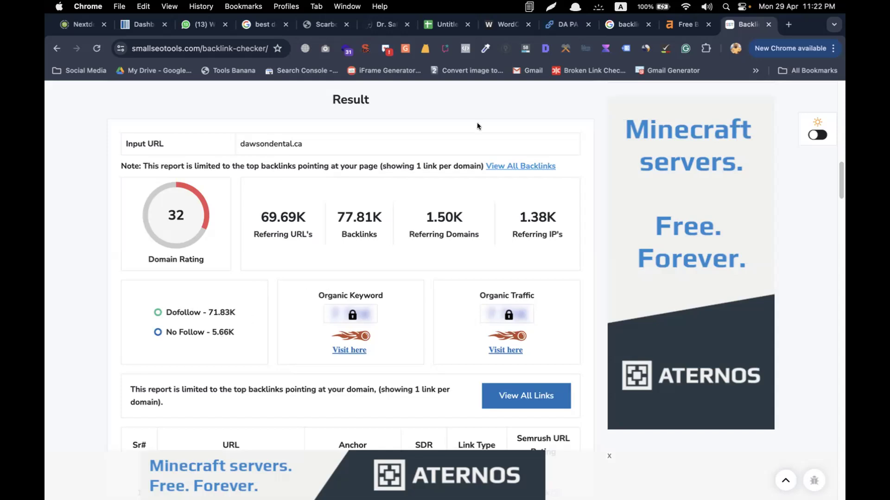
Record Dawson Dental's metrics in the comparison spreadsheet: 71k backlinks in G2 and 1.5k referring domains in H2
{"action": "left_click", "coordinate": [445, 24]}
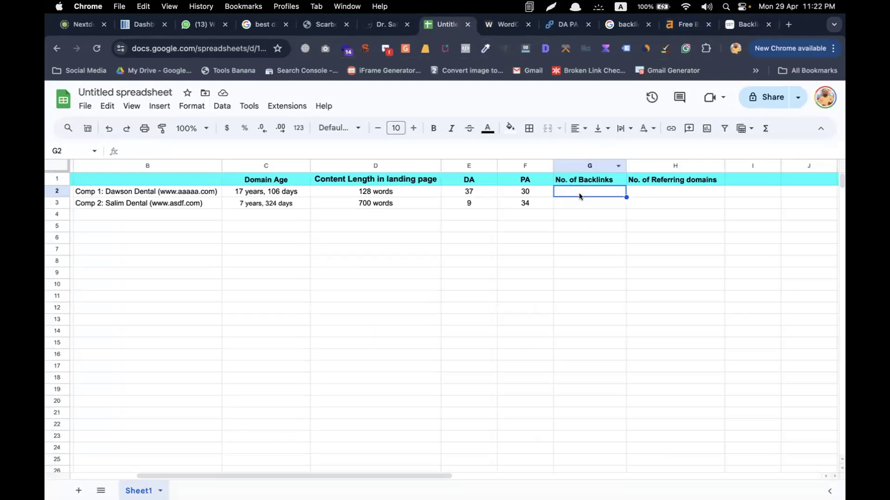
{"action": "type", "text": "71"}
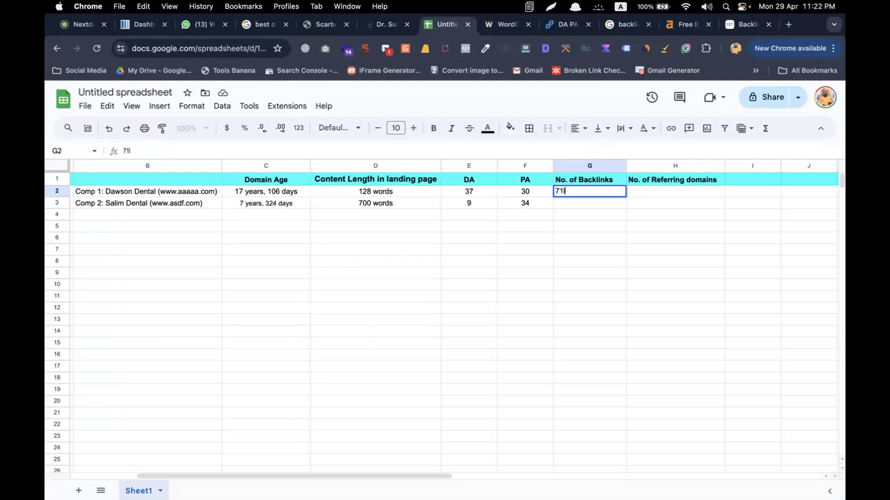
{"action": "type", "text": "k"}
{"action": "left_click", "coordinate": [671, 194]}
{"action": "type", "text": "1.5k"}
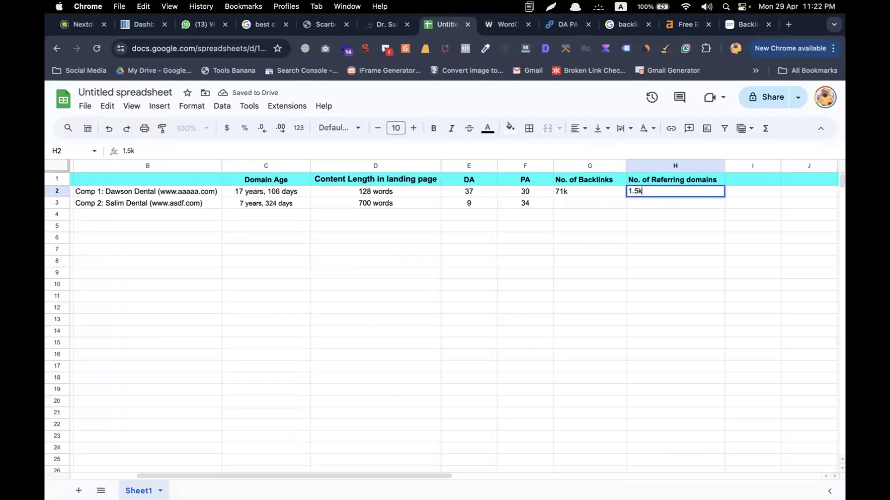
{"action": "left_click", "coordinate": [582, 190]}
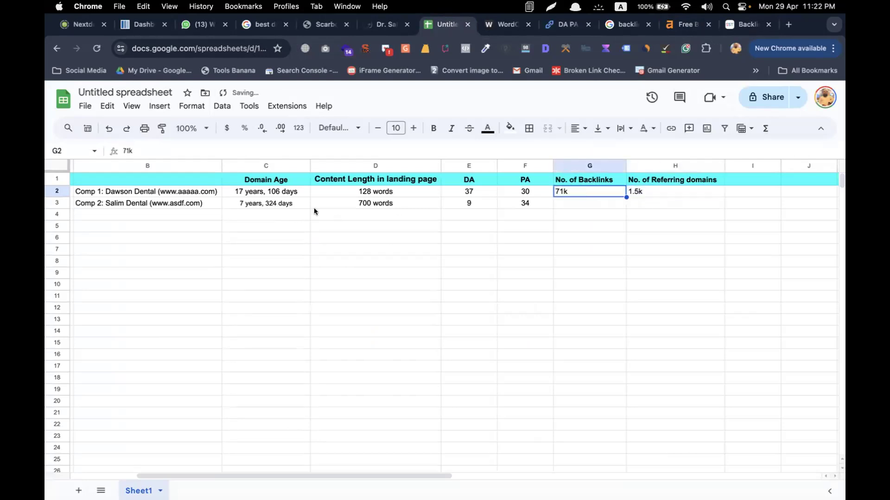
{"action": "left_click", "coordinate": [592, 204]}
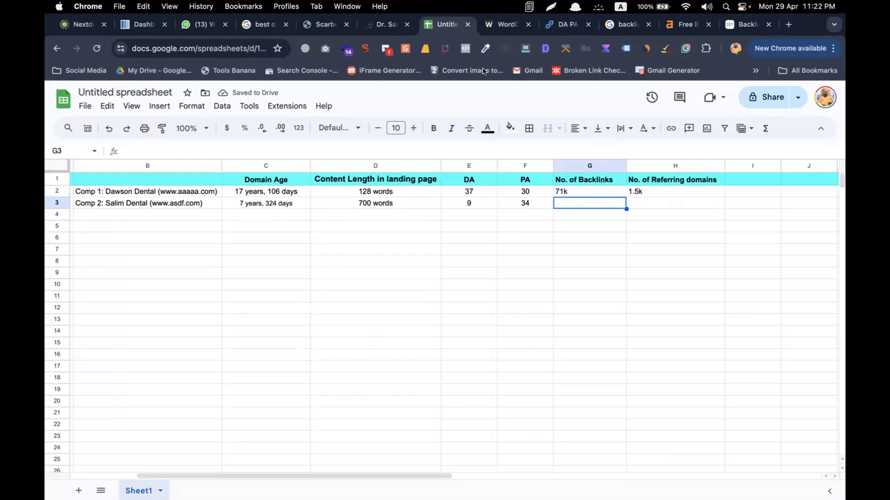
Copy the Salim Dental website's homepage URL and enter it in the SmallSEOTools Backlink Checker in place of the Dawson Dental address
{"action": "left_click", "coordinate": [260, 46]}
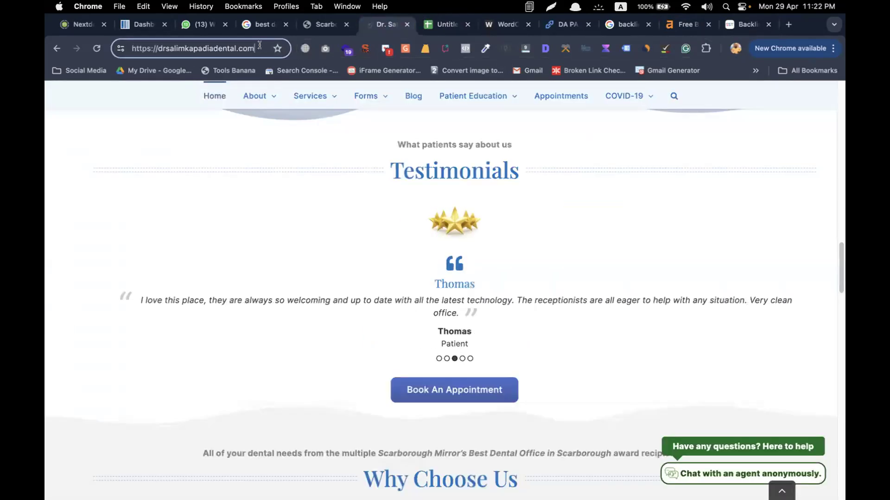
{"action": "triple_click", "coordinate": [260, 46]}
{"action": "key", "text": "super+c"}
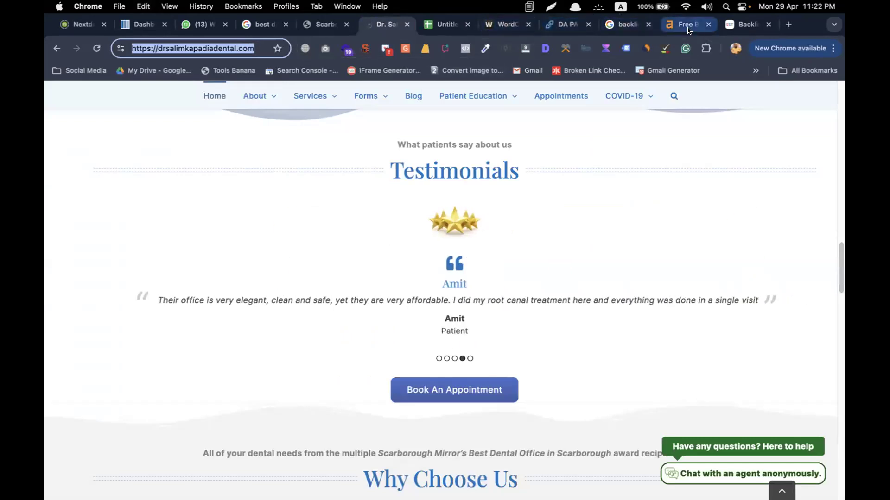
{"action": "left_click", "coordinate": [746, 25]}
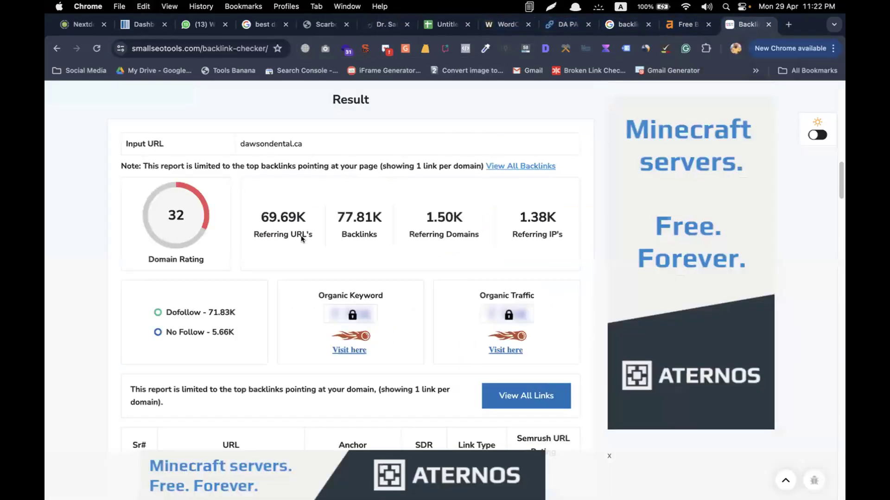
{"action": "scroll", "coordinate": [301, 236], "scroll_direction": "up", "scroll_amount": 5}
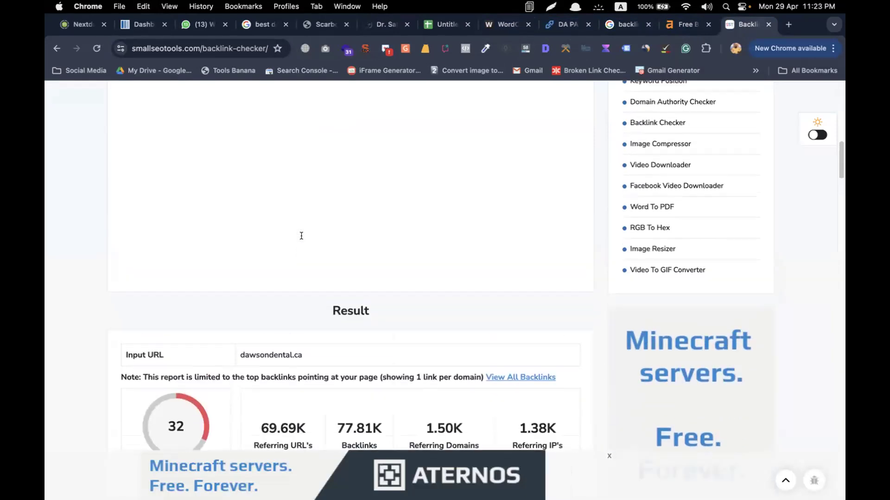
{"action": "scroll", "coordinate": [301, 235], "scroll_direction": "up", "scroll_amount": 8}
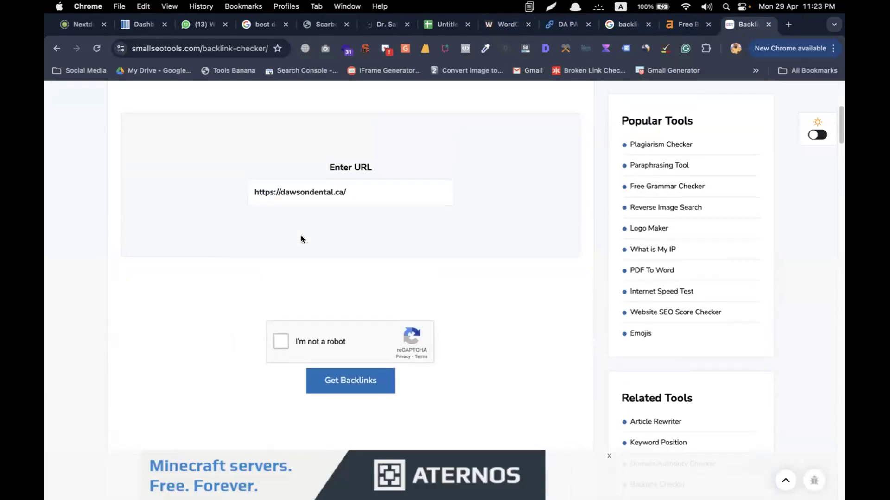
{"action": "scroll", "coordinate": [302, 239], "scroll_direction": "up", "scroll_amount": 1}
{"action": "double_click", "coordinate": [329, 202]}
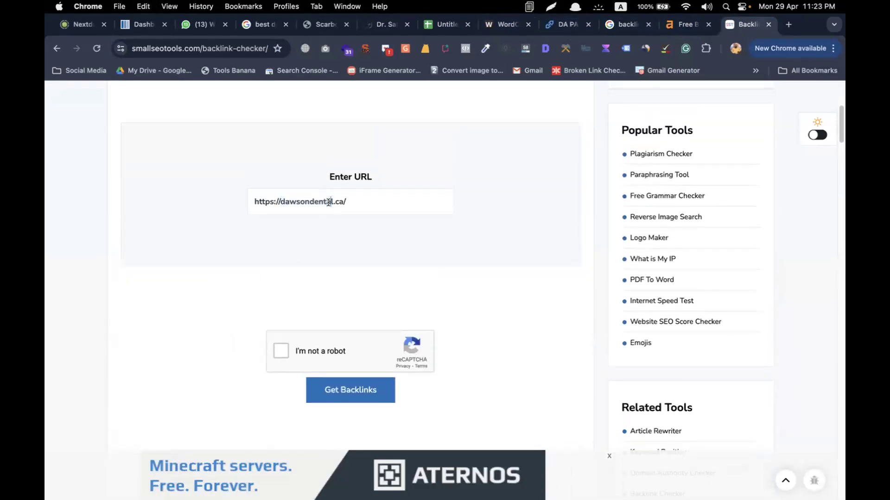
{"action": "triple_click", "coordinate": [328, 203]}
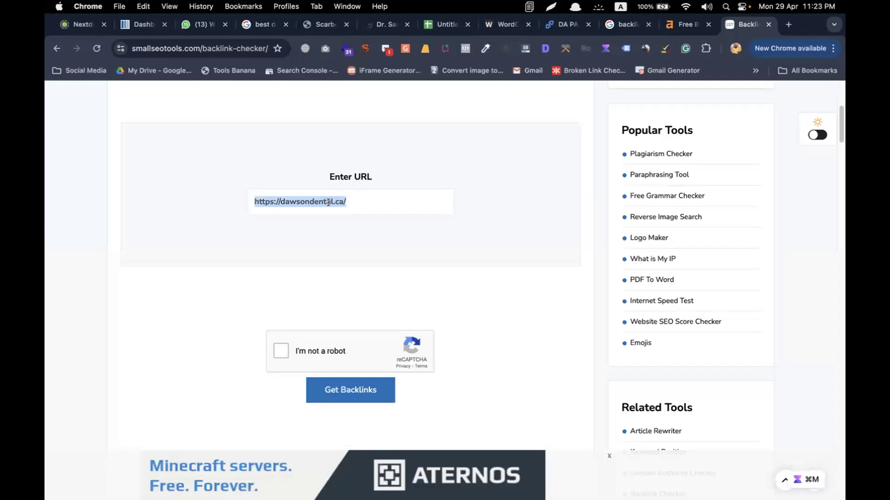
{"action": "left_click", "coordinate": [528, 7]}
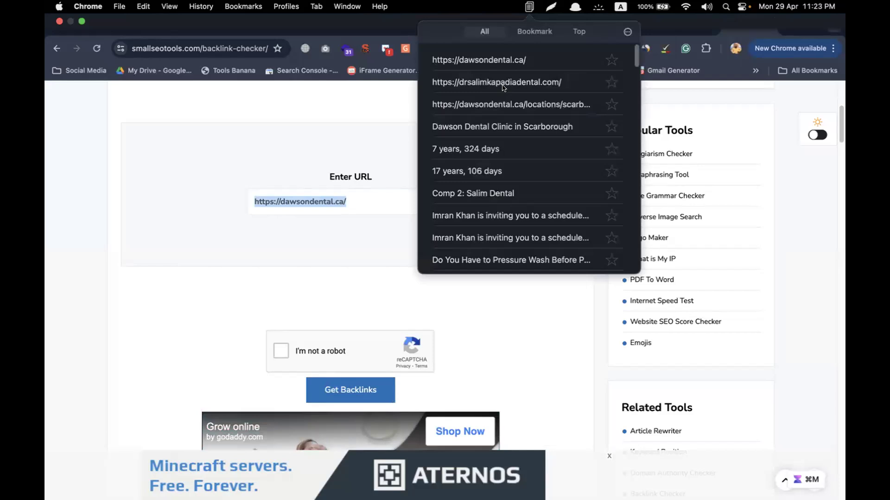
{"action": "left_click", "coordinate": [359, 200]}
{"action": "key", "text": "super+a"}
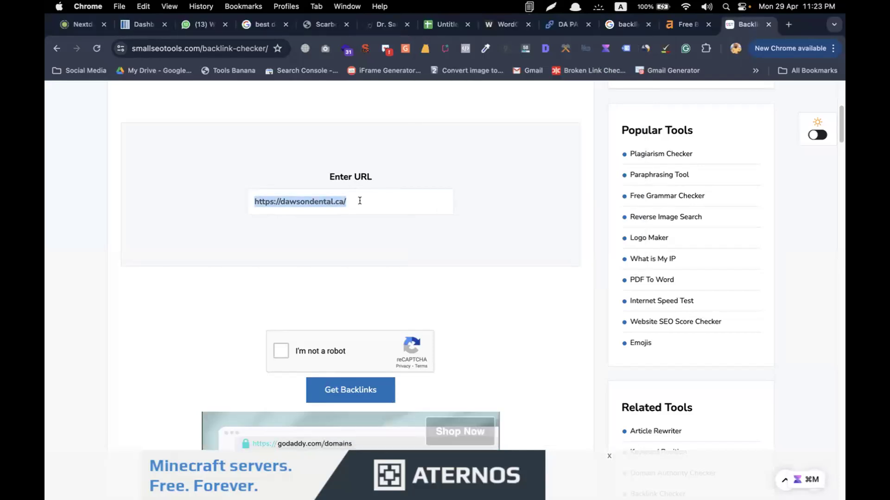
{"action": "key", "text": "super+v"}
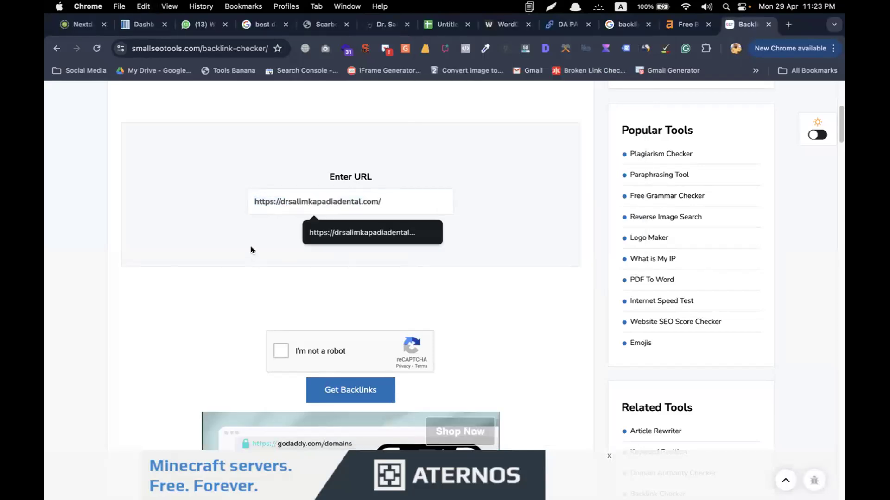
{"action": "left_click", "coordinate": [357, 221]}
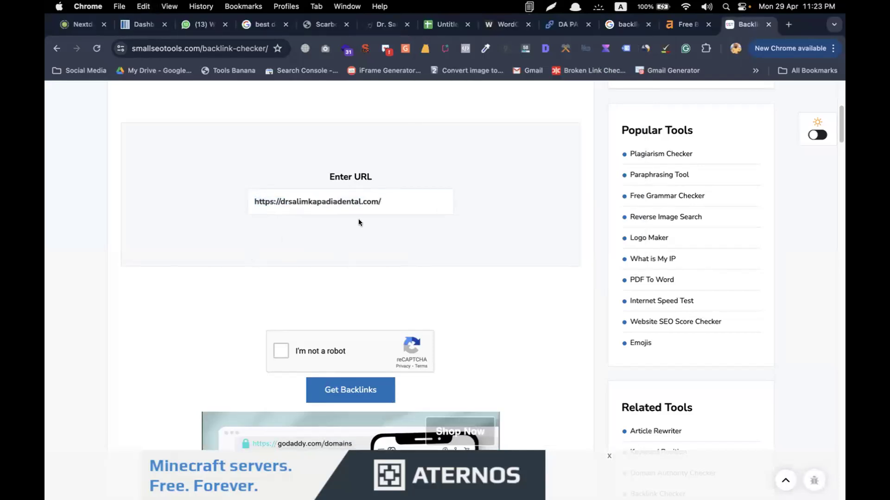
Try to complete the robot verification for the Salim Dental backlink lookup
{"action": "left_click", "coordinate": [317, 353]}
{"action": "scroll", "coordinate": [444, 318], "scroll_direction": "down", "scroll_amount": 1}
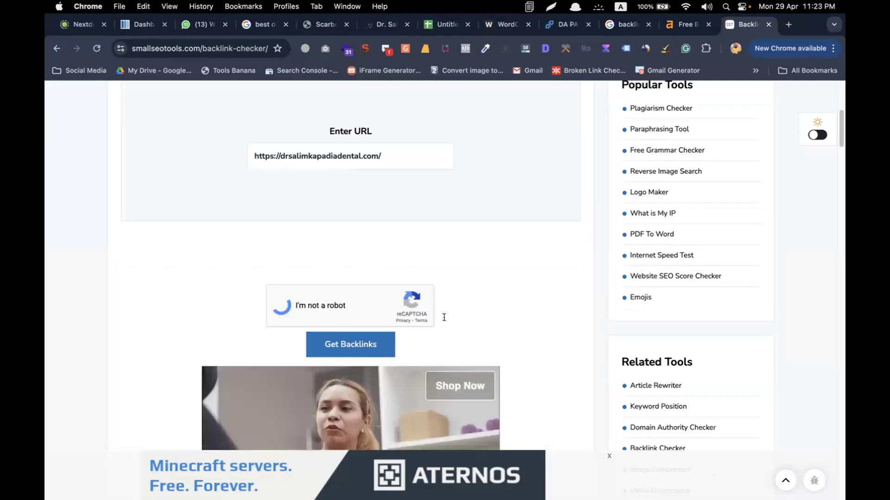
{"action": "scroll", "coordinate": [444, 317], "scroll_direction": "down", "scroll_amount": 1}
{"action": "scroll", "coordinate": [411, 310], "scroll_direction": "up", "scroll_amount": 2}
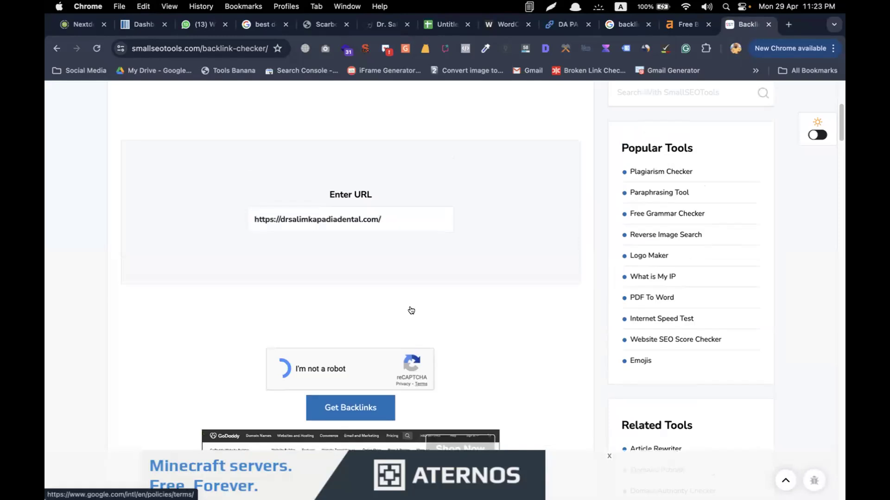
{"action": "scroll", "coordinate": [336, 354], "scroll_direction": "up", "scroll_amount": 1}
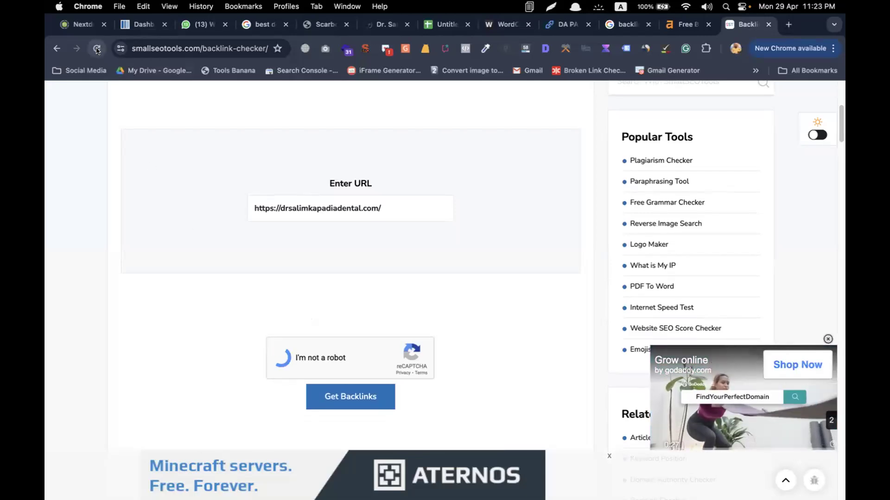
Reload the Backlink Checker page and enter the Salim Dental homepage URL again
{"action": "left_click", "coordinate": [259, 48]}
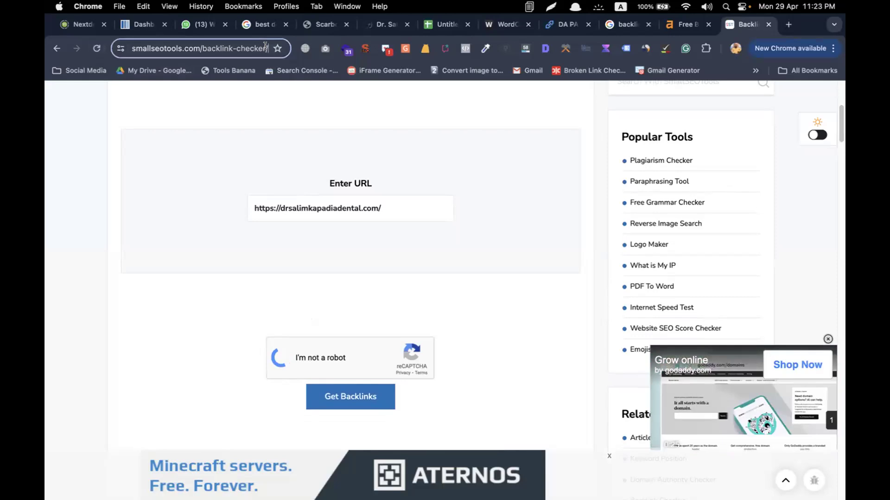
{"action": "key", "text": "Return"}
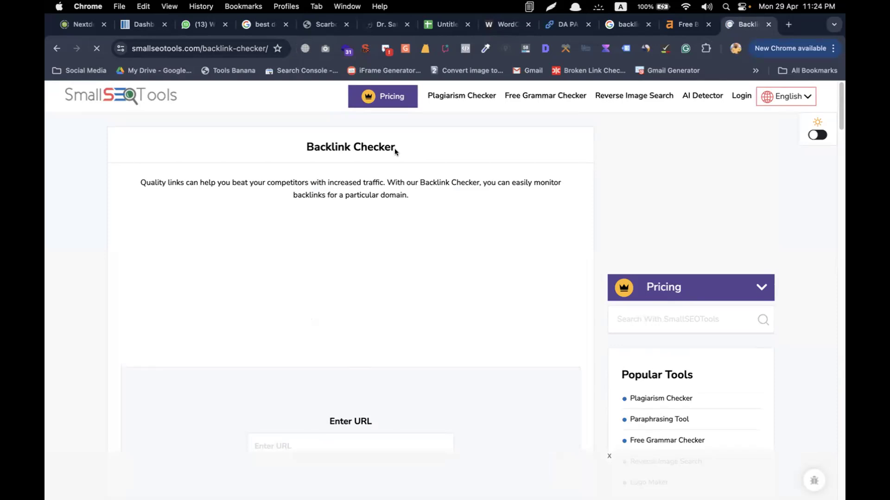
{"action": "left_click", "coordinate": [259, 445]}
{"action": "scroll", "coordinate": [288, 377], "scroll_direction": "down", "scroll_amount": 2}
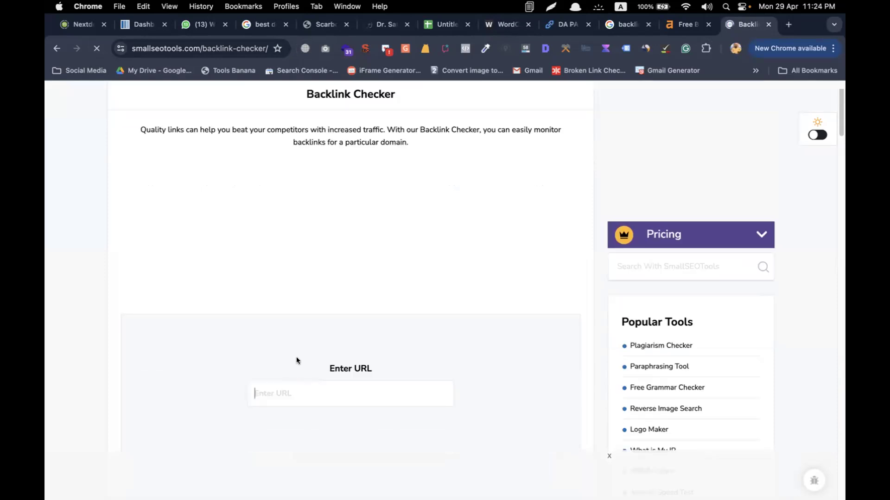
{"action": "key", "text": "super+v"}
Run the backlink lookup for the Salim Dental website once the robot verification is complete
{"action": "scroll", "coordinate": [297, 361], "scroll_direction": "down", "scroll_amount": 5}
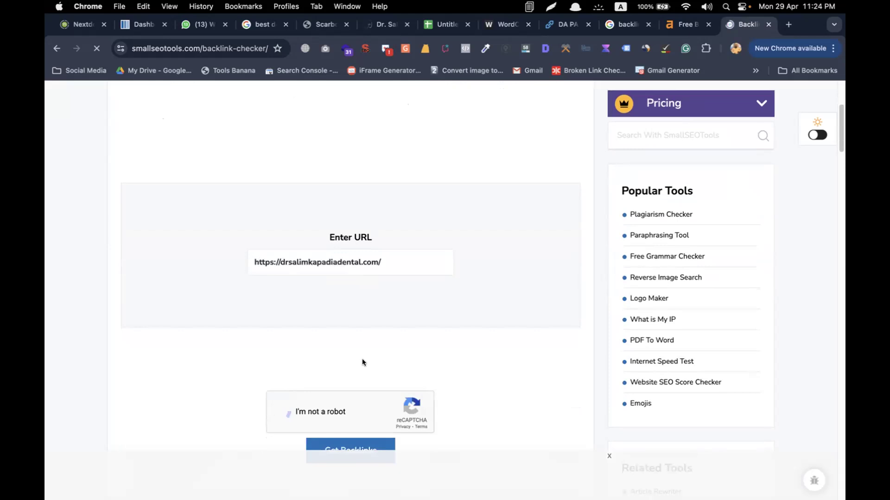
{"action": "scroll", "coordinate": [363, 358], "scroll_direction": "down", "scroll_amount": 3}
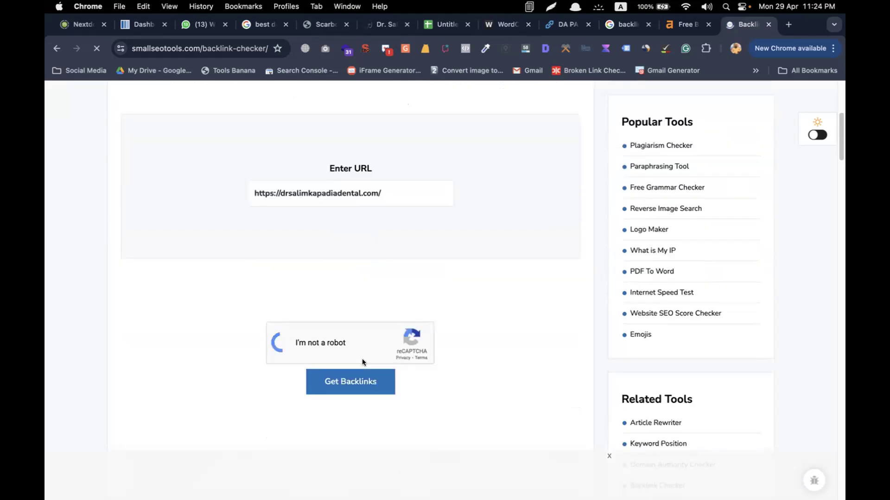
{"action": "left_click", "coordinate": [336, 387]}
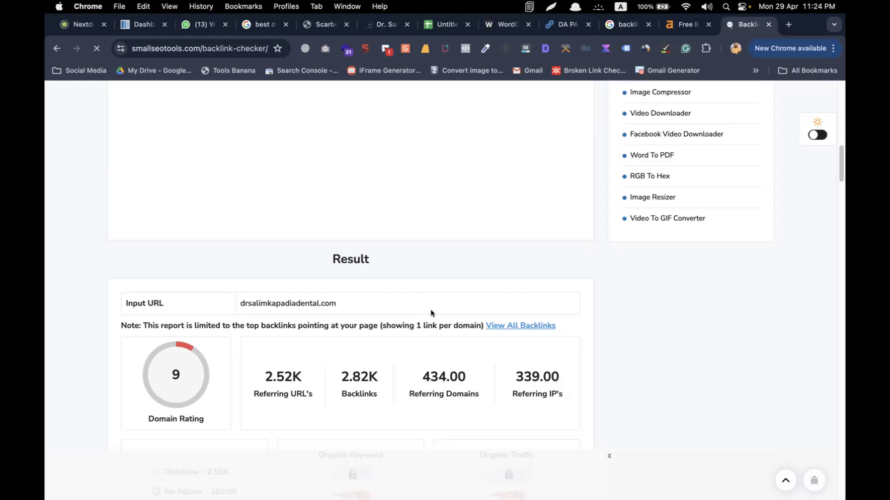
Examine the Salim Dental report's backlinks, referring domains, referring URLs, dofollow and nofollow figures, checking back against the spreadsheet and the competitor's website
{"action": "mouse_move", "coordinate": [415, 367]}
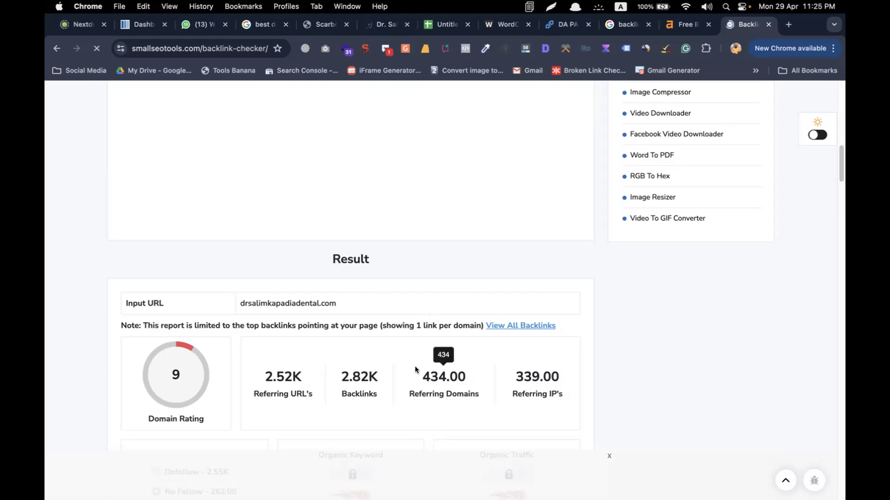
{"action": "scroll", "coordinate": [415, 367], "scroll_direction": "down", "scroll_amount": 2}
{"action": "mouse_move", "coordinate": [194, 422]}
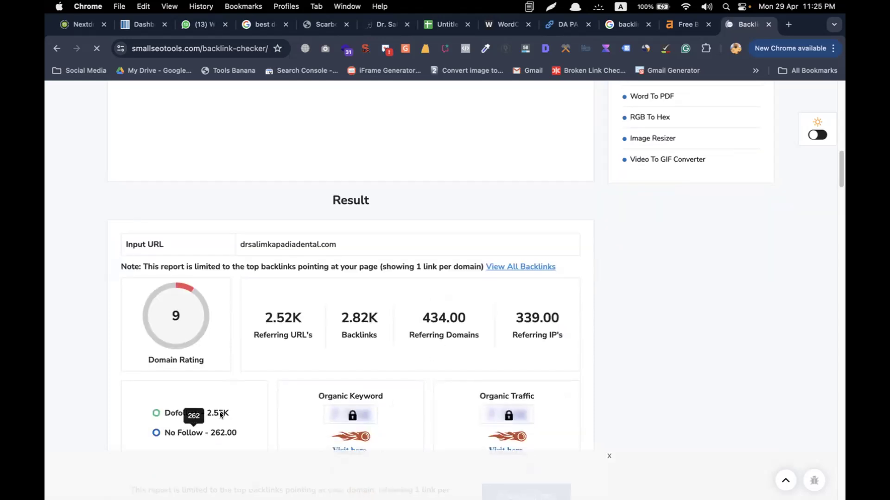
{"action": "mouse_move", "coordinate": [220, 414]}
{"action": "scroll", "coordinate": [451, 349], "scroll_direction": "down", "scroll_amount": 1}
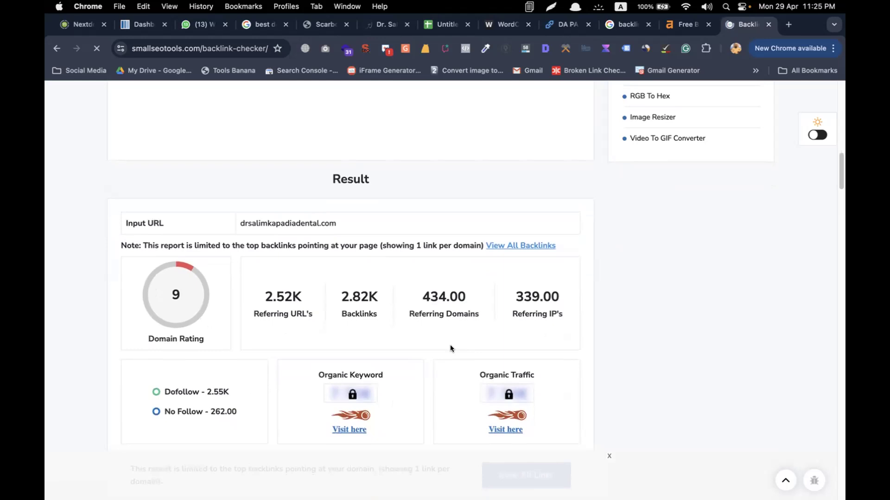
{"action": "mouse_move", "coordinate": [433, 317]}
{"action": "scroll", "coordinate": [234, 295], "scroll_direction": "down", "scroll_amount": 2}
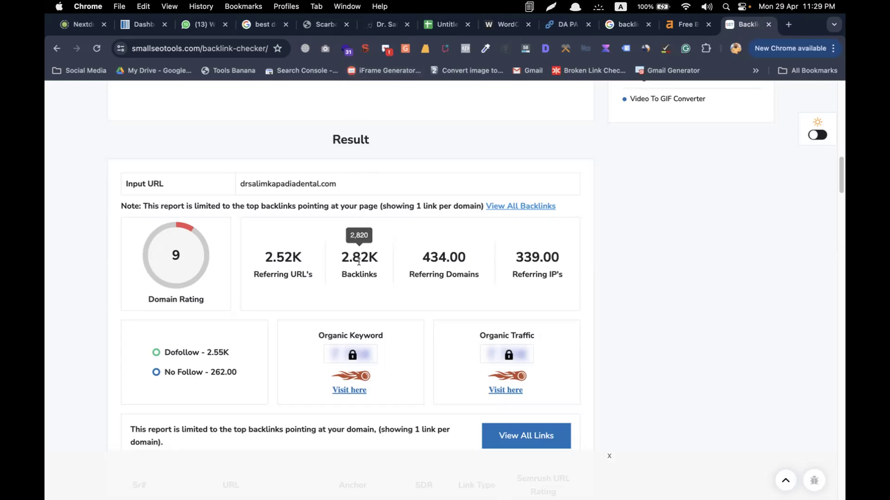
{"action": "mouse_move", "coordinate": [296, 267]}
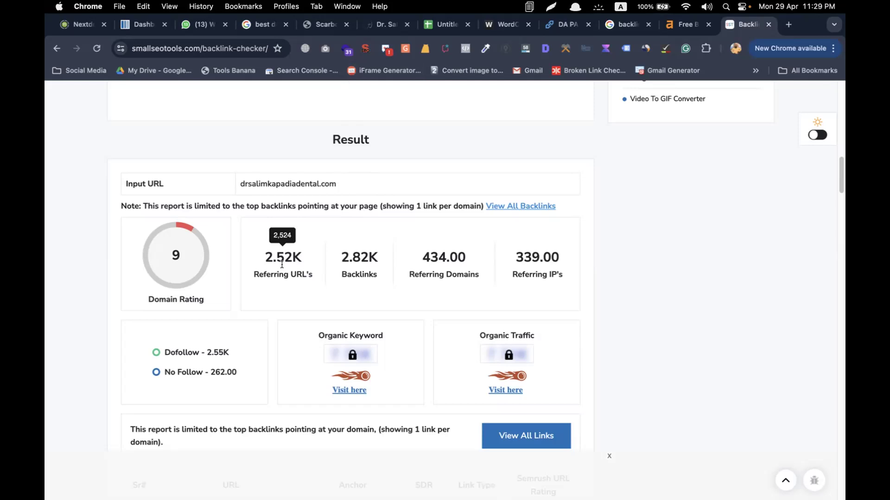
{"action": "mouse_move", "coordinate": [513, 257]}
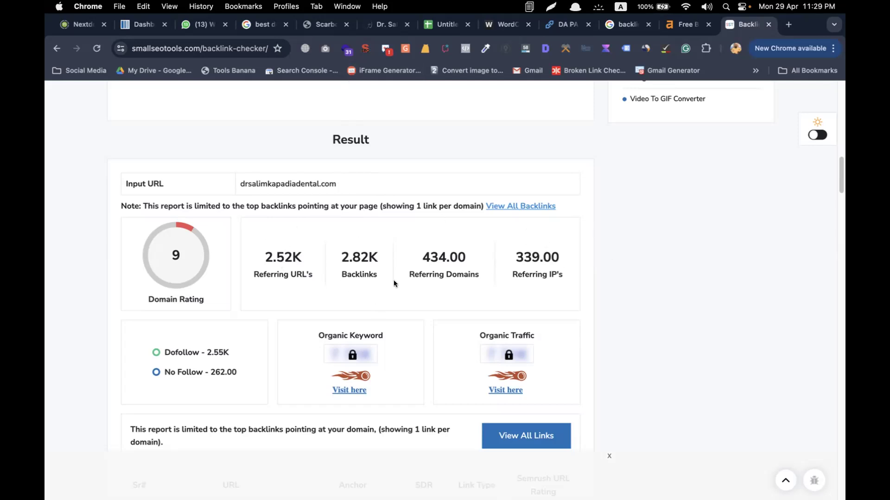
{"action": "left_click", "coordinate": [457, 28]}
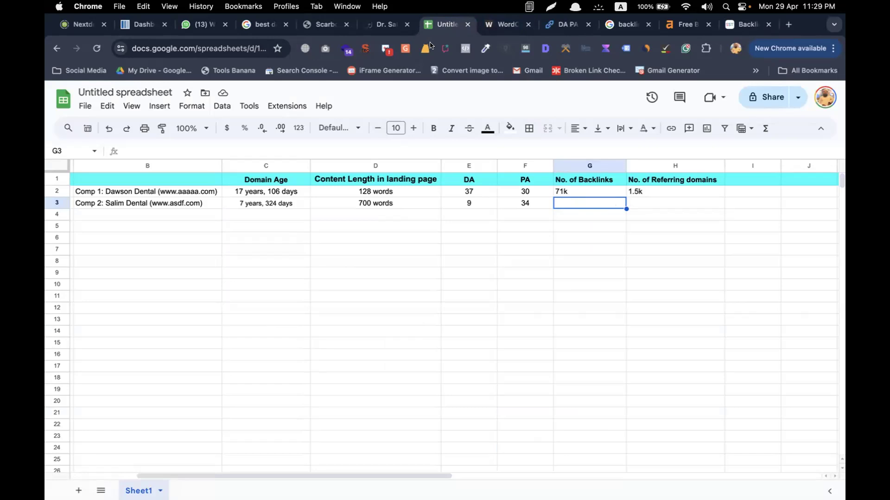
{"action": "left_click", "coordinate": [388, 24]}
{"action": "scroll", "coordinate": [357, 254], "scroll_direction": "down", "scroll_amount": 10}
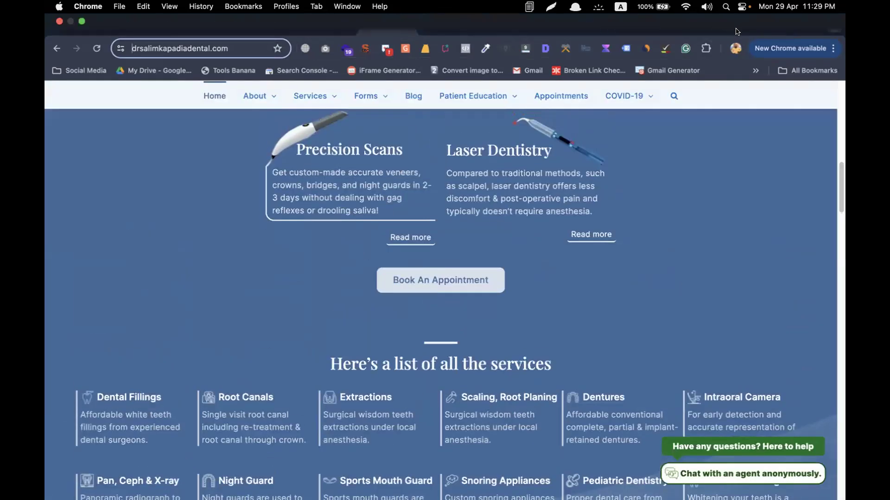
{"action": "left_click", "coordinate": [747, 24]}
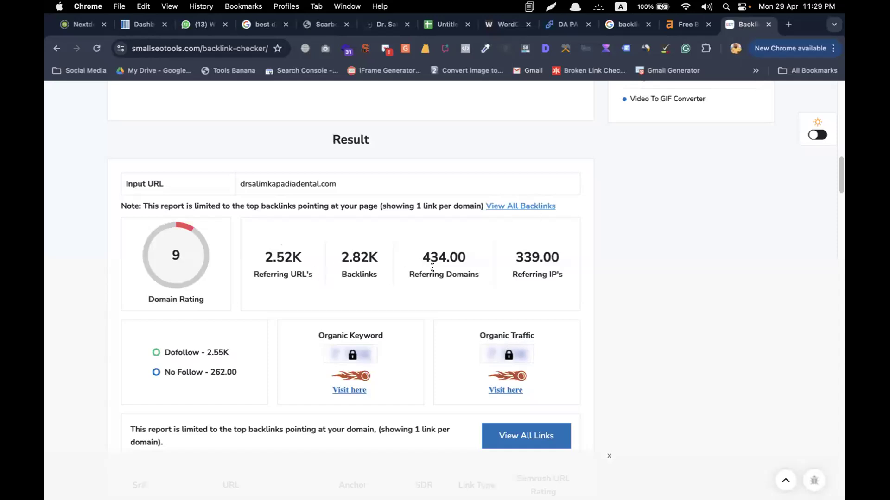
Record Salim Dental's metrics in the comparison spreadsheet: 2.8k backlinks in G3 and 434 referring domains in H3
{"action": "left_click", "coordinate": [429, 25]}
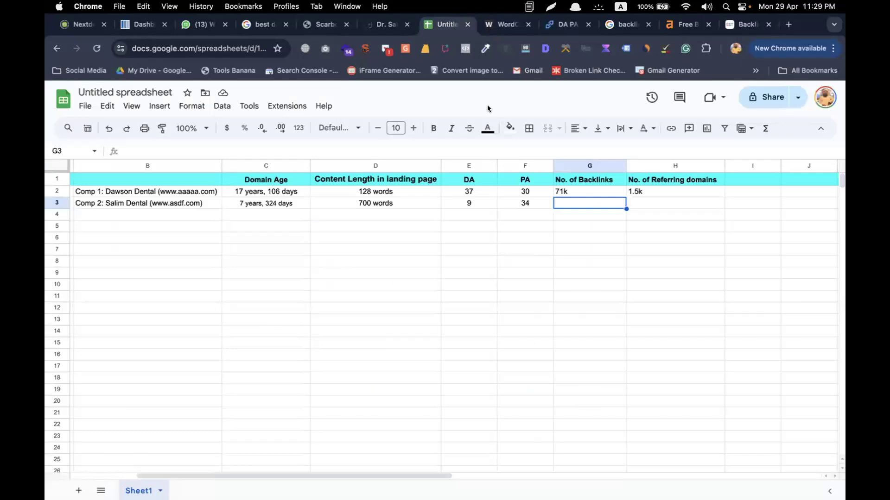
{"action": "type", "text": "2."}
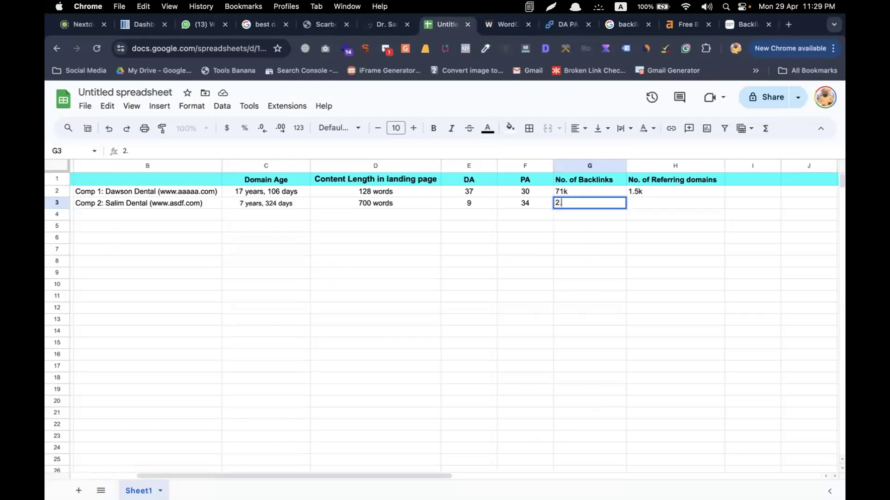
{"action": "type", "text": "8k"}
{"action": "left_click", "coordinate": [638, 202]}
{"action": "type", "text": "434"}
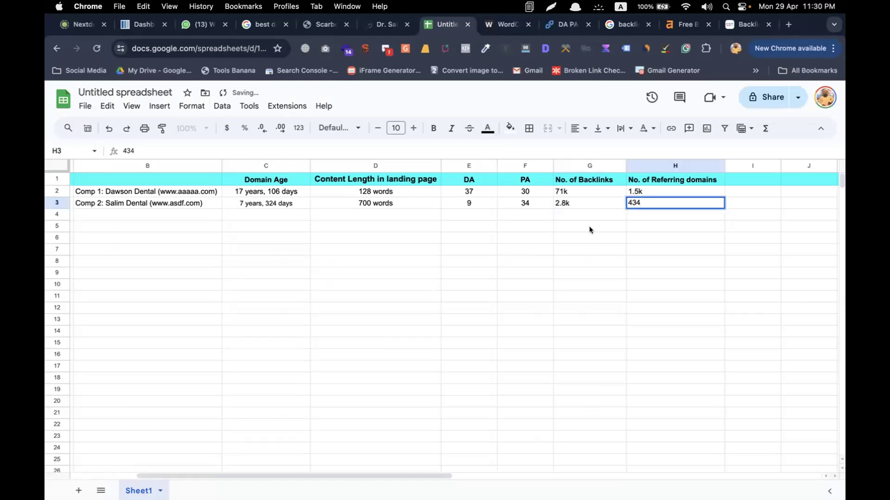
{"action": "left_click", "coordinate": [534, 216]}
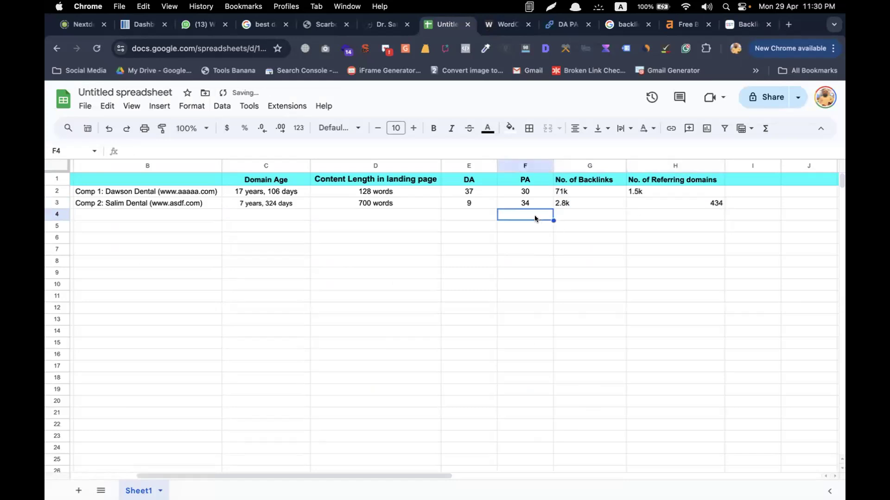
Center-align the No. of Referring domains and No. of Backlinks columns
{"action": "left_click", "coordinate": [682, 163]}
{"action": "left_click", "coordinate": [579, 125]}
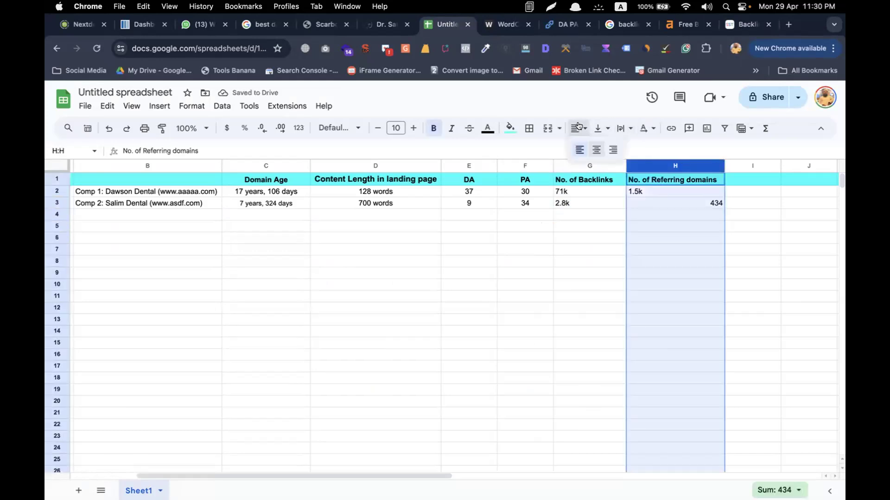
{"action": "left_click", "coordinate": [593, 151]}
{"action": "left_click", "coordinate": [590, 166]}
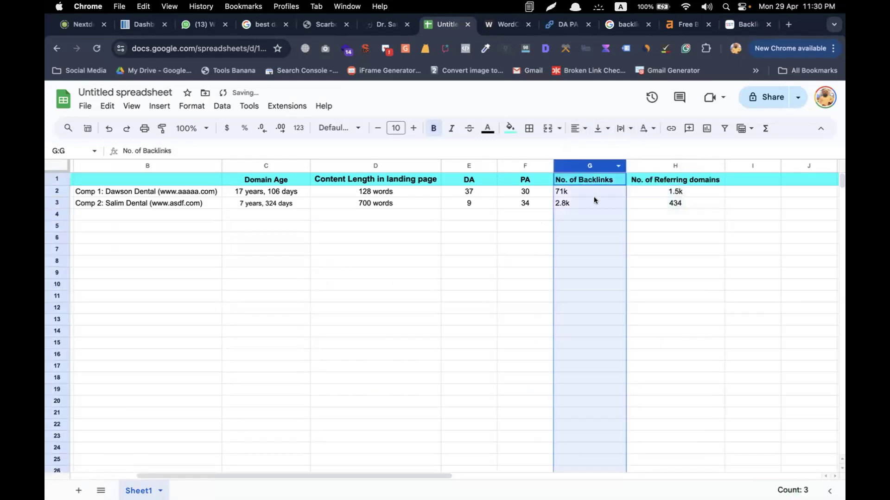
{"action": "left_click", "coordinate": [579, 128]}
{"action": "left_click", "coordinate": [597, 150]}
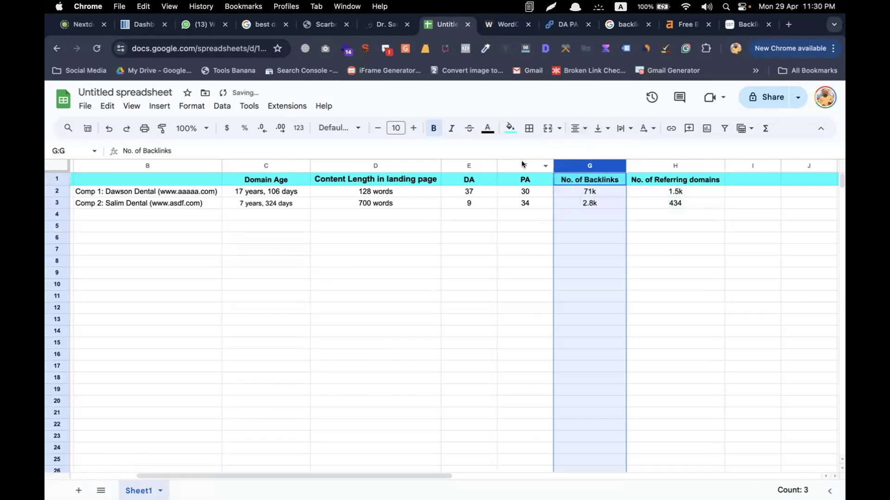
{"action": "left_click", "coordinate": [379, 223]}
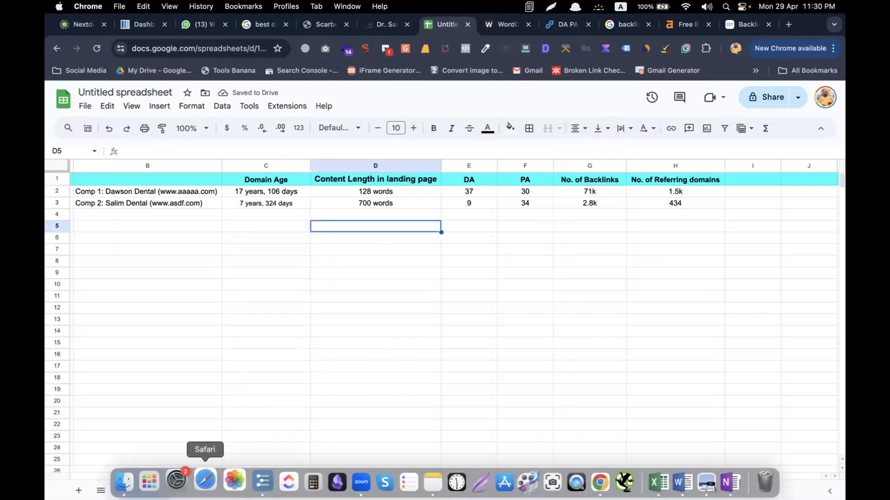
Switch to WorkFlowy, read the steps for reverse engineering in SEO, and return to the comparison spreadsheet
{"action": "left_click", "coordinate": [251, 477]}
{"action": "scroll", "coordinate": [468, 236], "scroll_direction": "up", "scroll_amount": 5}
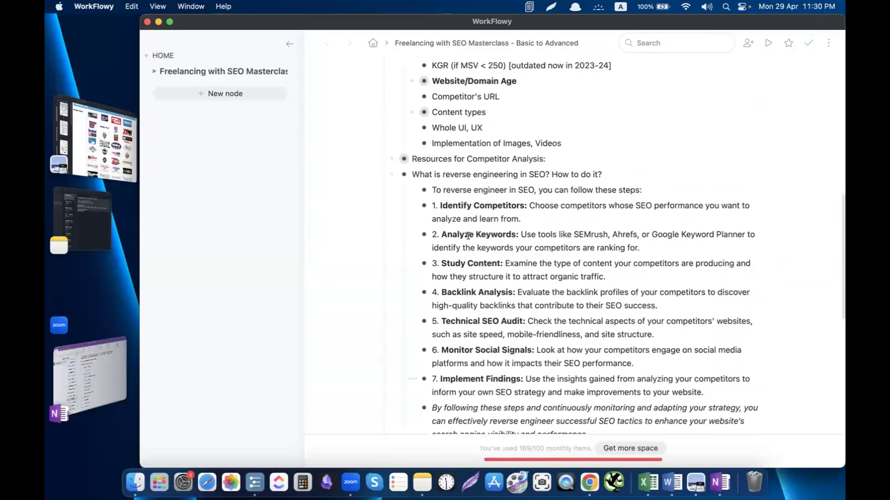
{"action": "scroll", "coordinate": [468, 236], "scroll_direction": "down", "scroll_amount": 2}
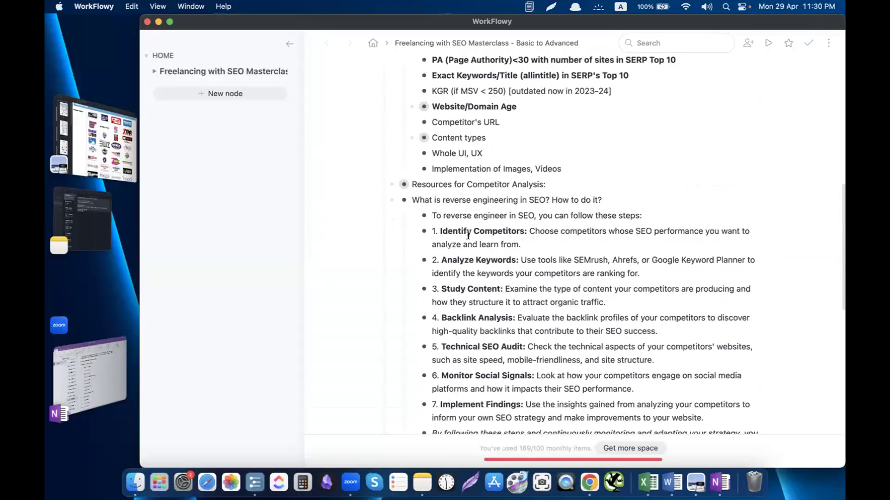
{"action": "scroll", "coordinate": [468, 236], "scroll_direction": "down", "scroll_amount": 3}
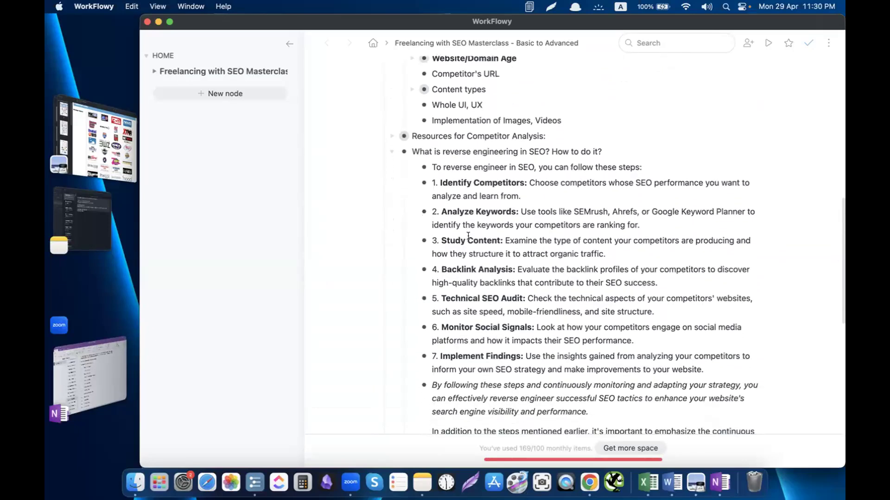
{"action": "key", "text": "ctrl+Right"}
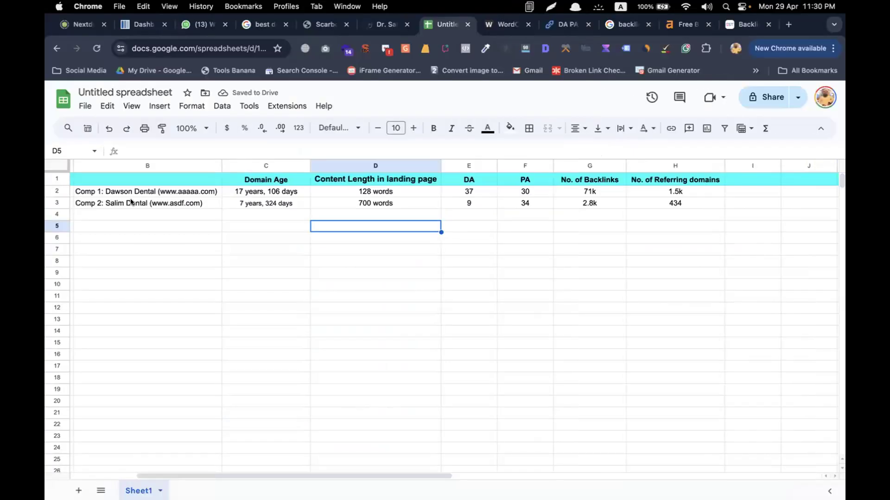
Enter a single quotation mark in cell C7 below the Domain Age values
{"action": "scroll", "coordinate": [130, 185], "scroll_direction": "left", "scroll_amount": 5}
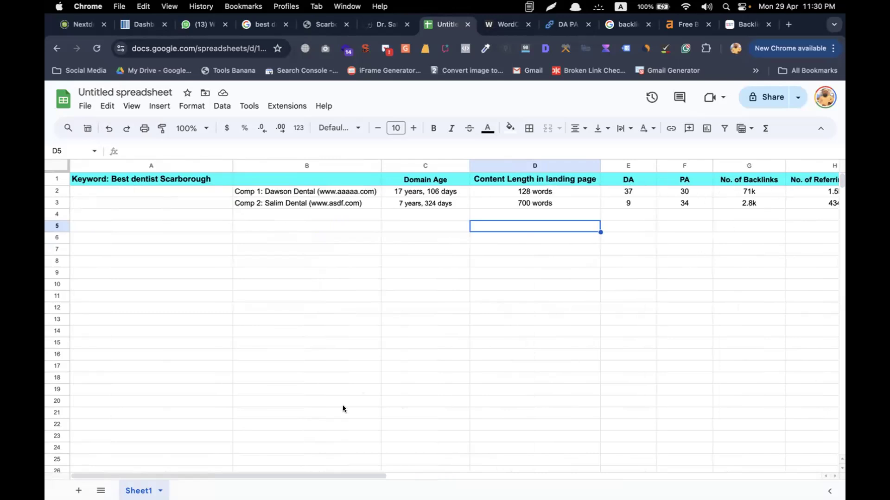
{"action": "left_click_drag", "start_coordinate": [344, 476], "coordinate": [273, 481]}
{"action": "left_click", "coordinate": [424, 252]}
{"action": "double_click", "coordinate": [425, 251]}
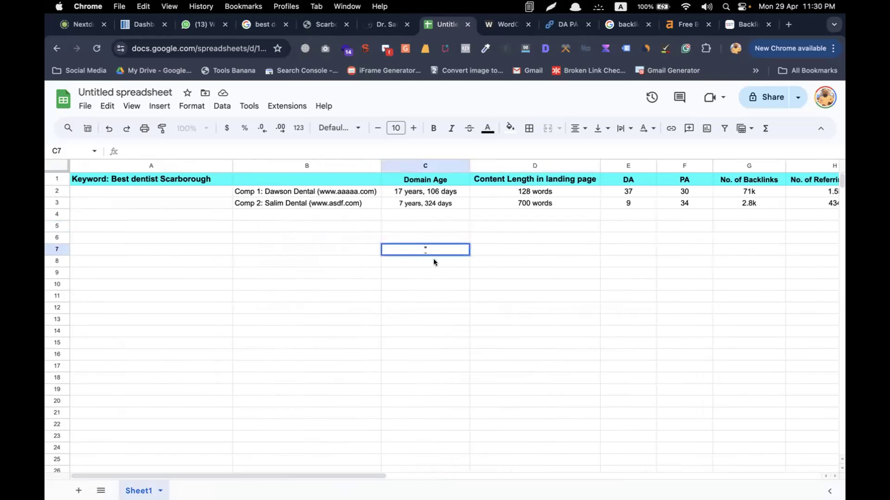
{"action": "type", "text": "\""}
{"action": "left_click", "coordinate": [523, 250]}
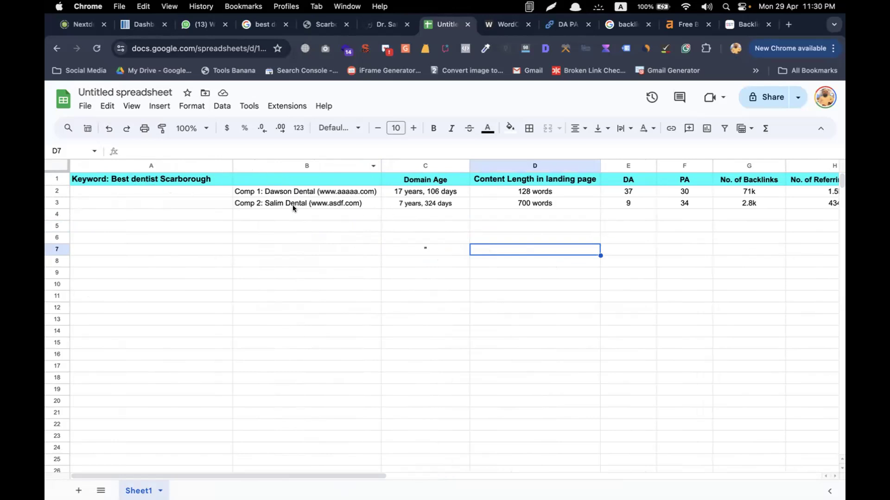
Compare the two competitors' domain age, content length, DA, PA, backlinks and referring domains across the spreadsheet
{"action": "scroll", "coordinate": [293, 205], "scroll_direction": "right", "scroll_amount": 5}
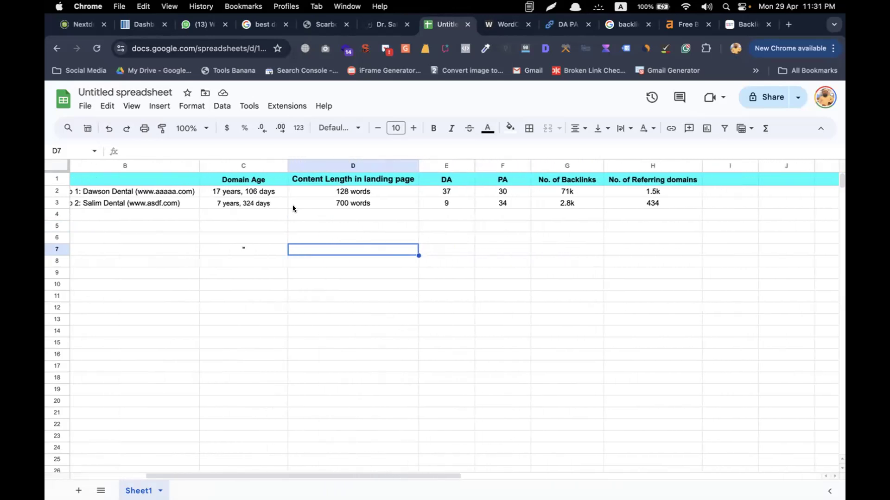
{"action": "scroll", "coordinate": [293, 204], "scroll_direction": "left", "scroll_amount": 5}
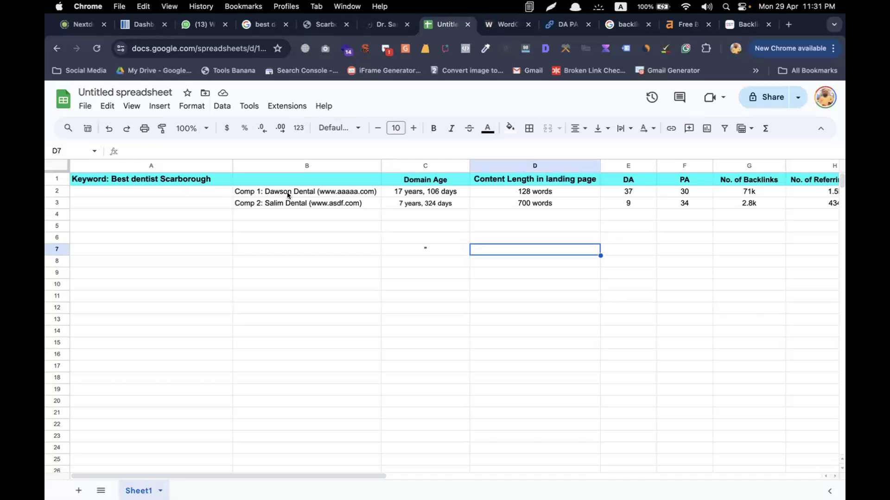
{"action": "scroll", "coordinate": [287, 192], "scroll_direction": "right", "scroll_amount": 3}
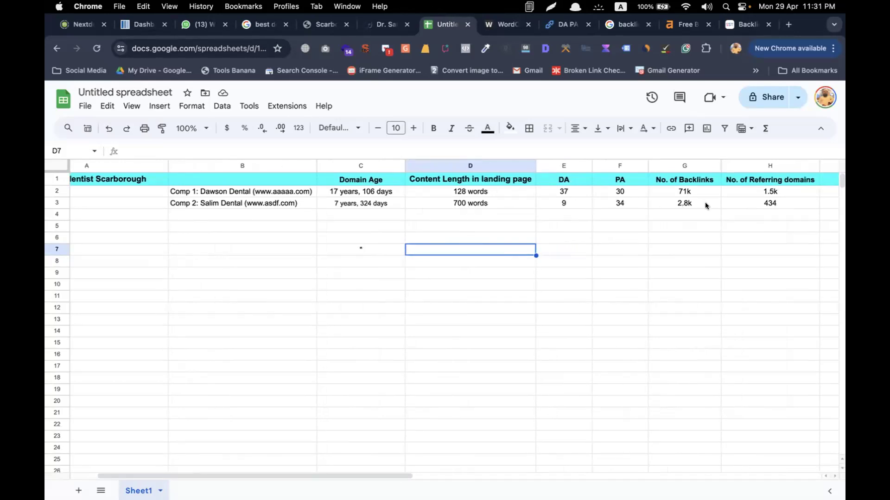
{"action": "scroll", "coordinate": [702, 213], "scroll_direction": "right", "scroll_amount": 2}
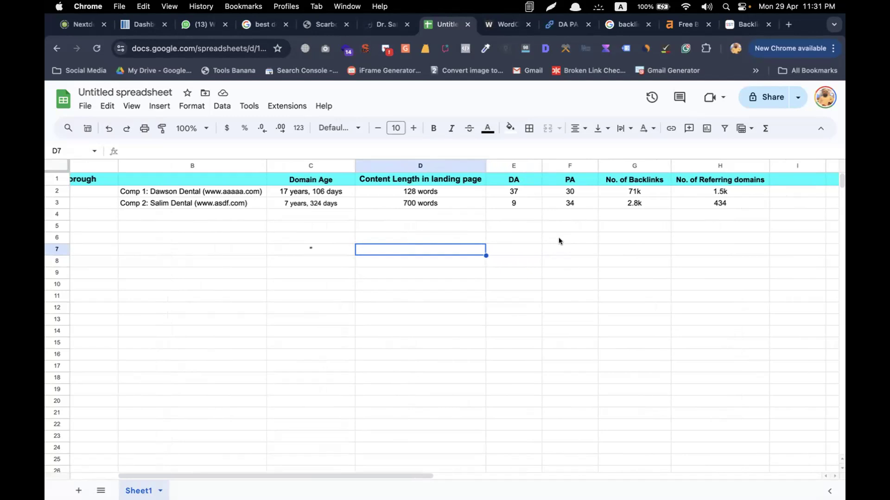
{"action": "scroll", "coordinate": [559, 240], "scroll_direction": "right", "scroll_amount": 3}
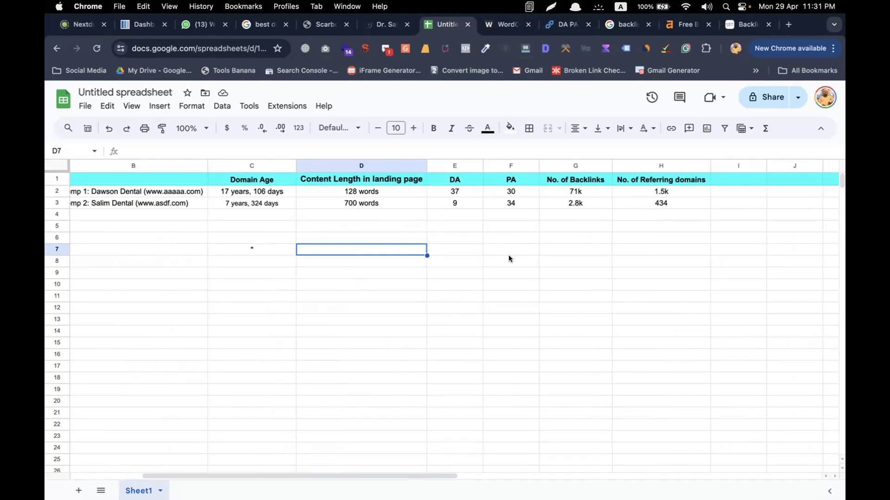
{"action": "scroll", "coordinate": [508, 259], "scroll_direction": "left", "scroll_amount": 6}
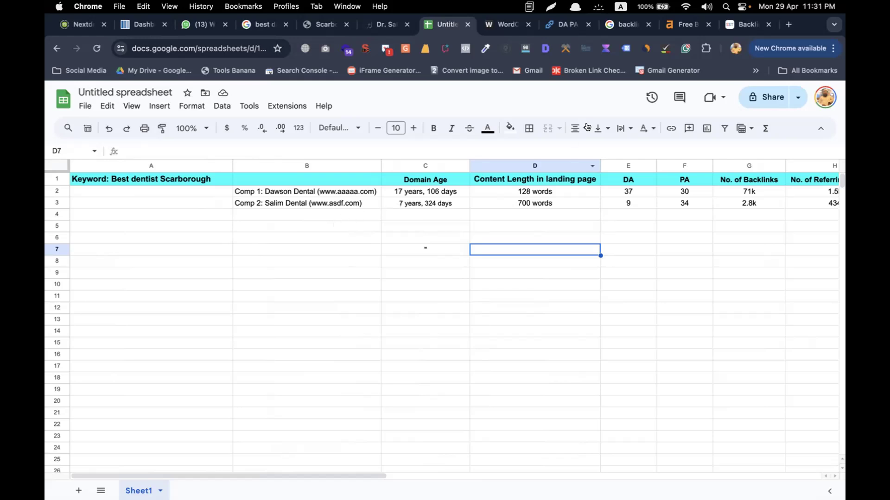
Look through the Google results for "backlinks checker" to see which free backlink tools are available
{"action": "left_click", "coordinate": [620, 29]}
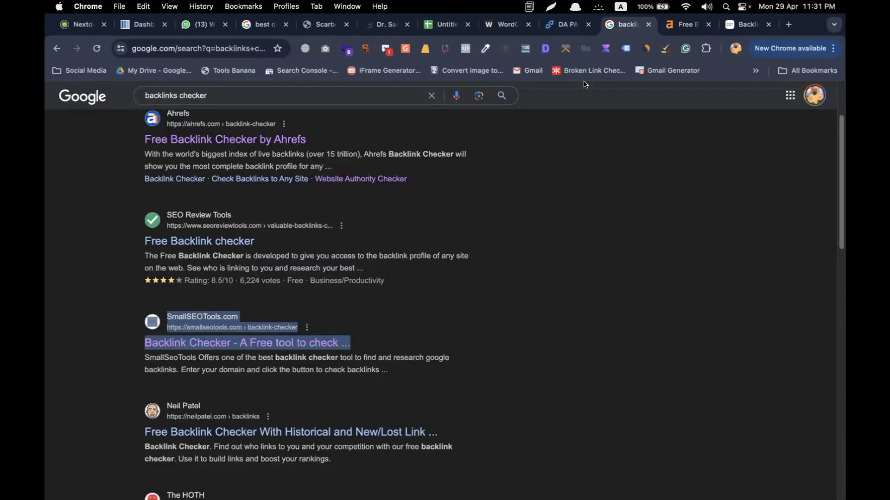
{"action": "scroll", "coordinate": [449, 294], "scroll_direction": "down", "scroll_amount": 5}
{"action": "scroll", "coordinate": [449, 295], "scroll_direction": "down", "scroll_amount": 9}
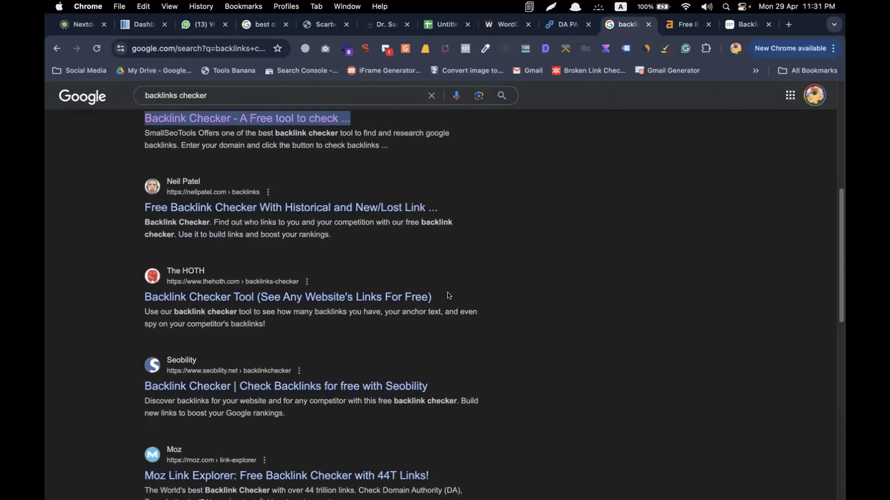
{"action": "scroll", "coordinate": [449, 295], "scroll_direction": "up", "scroll_amount": 18}
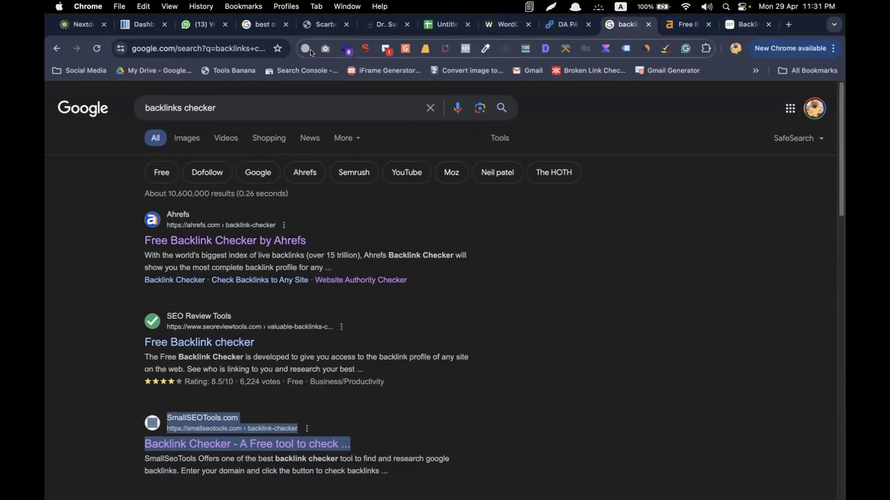
Examine the Google results for "best dentist scarborough", covering directory sites, related questions, clinic websites and the query's search performance
{"action": "left_click", "coordinate": [264, 24]}
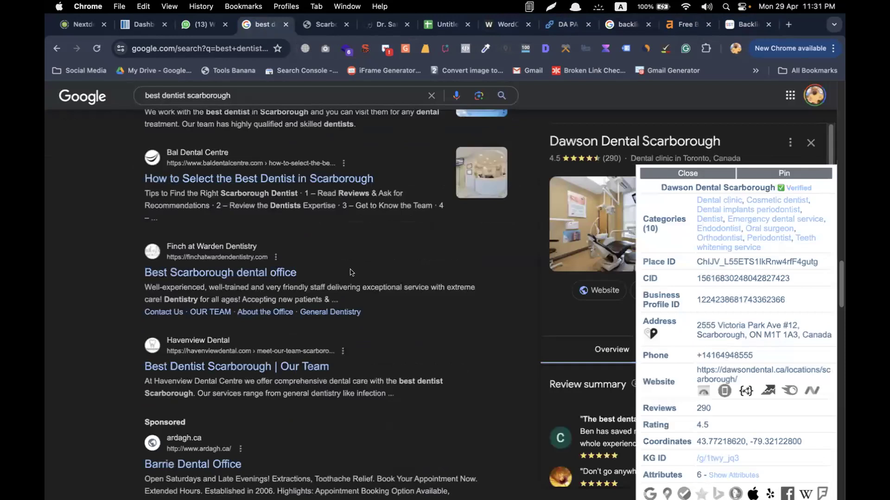
{"action": "scroll", "coordinate": [343, 246], "scroll_direction": "down", "scroll_amount": 6}
{"action": "scroll", "coordinate": [351, 271], "scroll_direction": "down", "scroll_amount": 4}
{"action": "scroll", "coordinate": [351, 271], "scroll_direction": "up", "scroll_amount": 10}
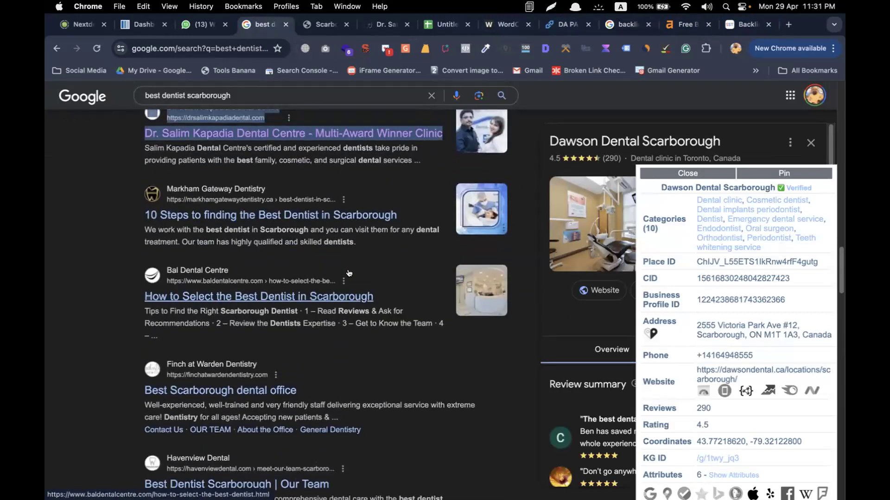
{"action": "scroll", "coordinate": [349, 272], "scroll_direction": "up", "scroll_amount": 10}
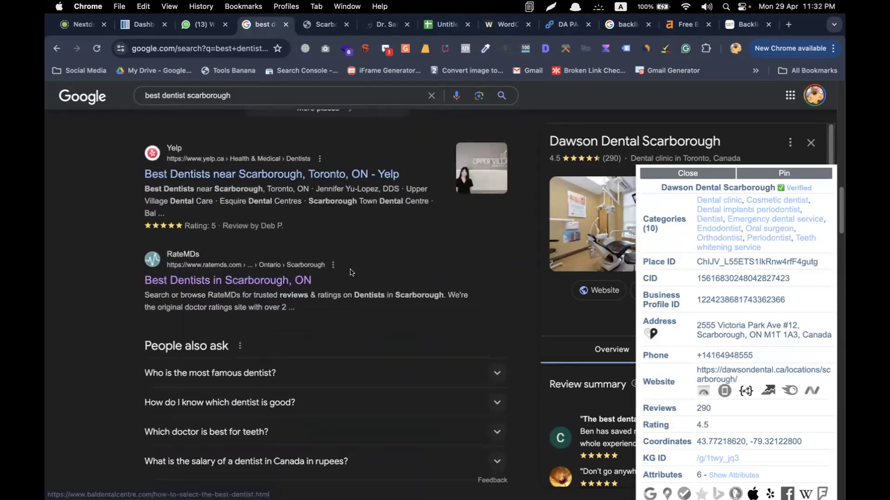
{"action": "scroll", "coordinate": [350, 273], "scroll_direction": "up", "scroll_amount": 3}
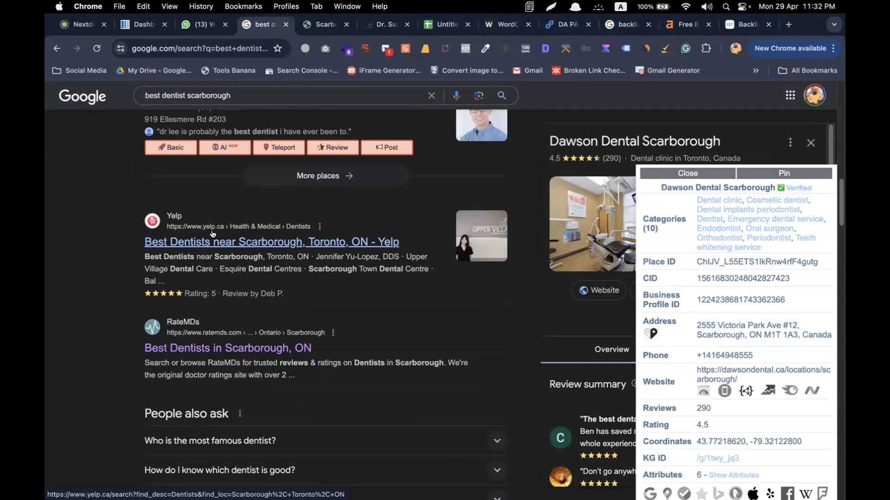
{"action": "scroll", "coordinate": [213, 234], "scroll_direction": "down", "scroll_amount": 10}
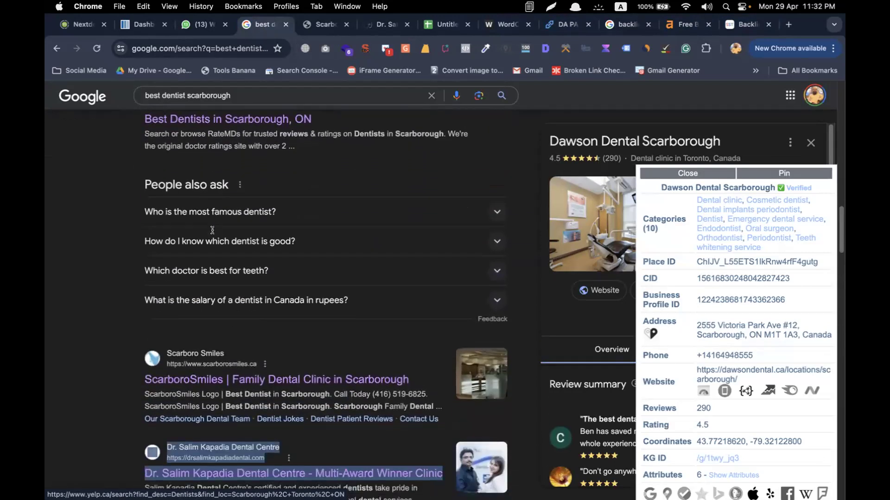
{"action": "scroll", "coordinate": [213, 231], "scroll_direction": "down", "scroll_amount": 1}
{"action": "scroll", "coordinate": [213, 234], "scroll_direction": "up", "scroll_amount": 15}
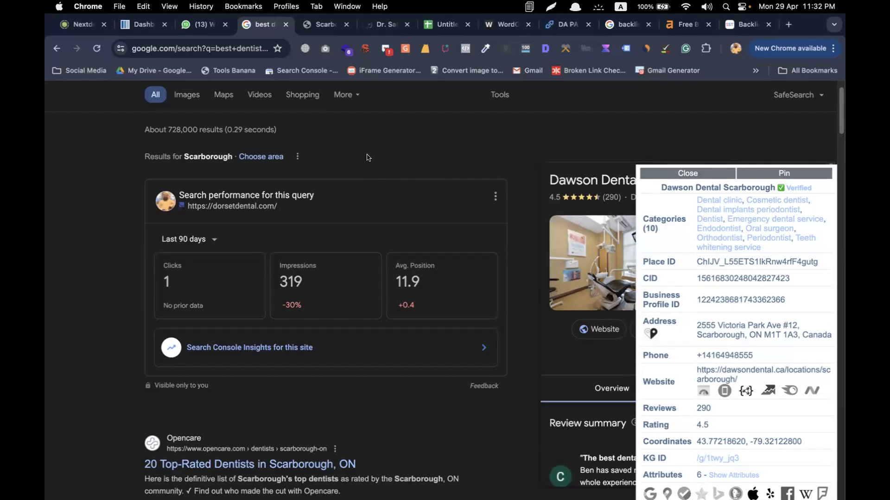
Switch to WorkFlowy and review the list of factors considered in competitor analysis
{"action": "mouse_move", "coordinate": [302, 485]}
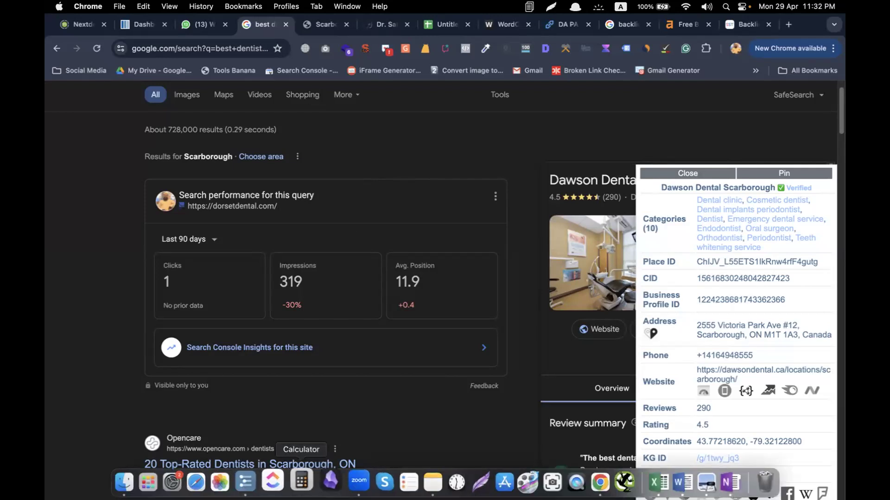
{"action": "left_click", "coordinate": [245, 482]}
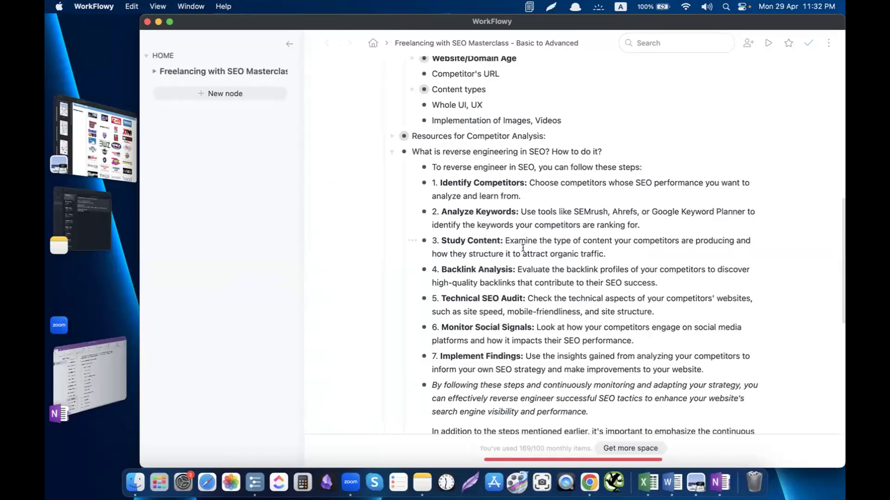
{"action": "scroll", "coordinate": [522, 248], "scroll_direction": "up", "scroll_amount": 10}
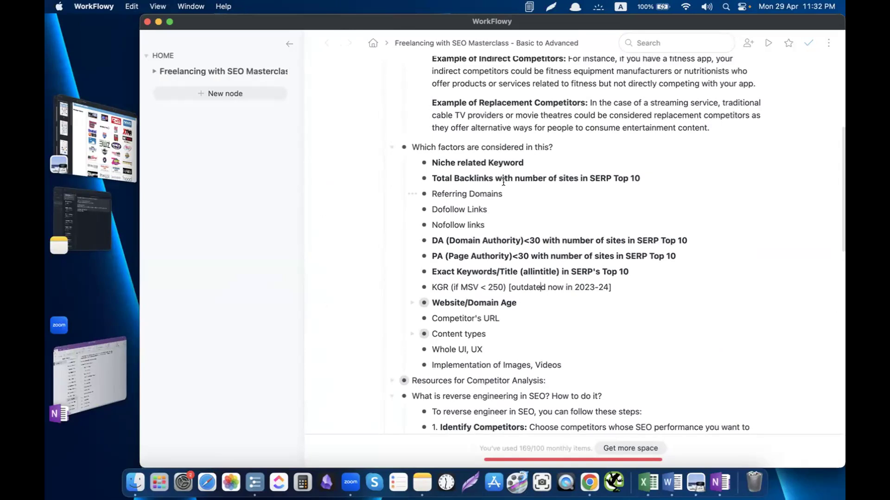
Return to the "best dentist scarborough" results in Chrome and review the local listings, directory pages and organic clinic websites
{"action": "key", "text": "super+Tab"}
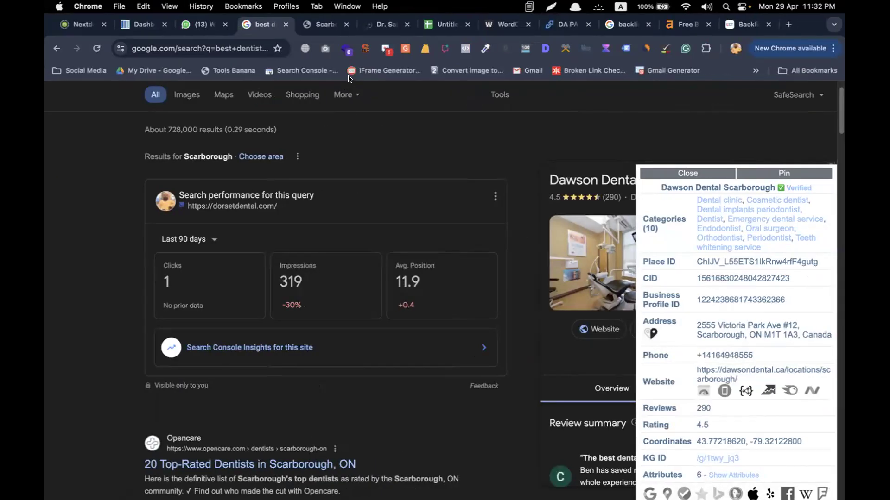
{"action": "scroll", "coordinate": [375, 260], "scroll_direction": "down", "scroll_amount": 4}
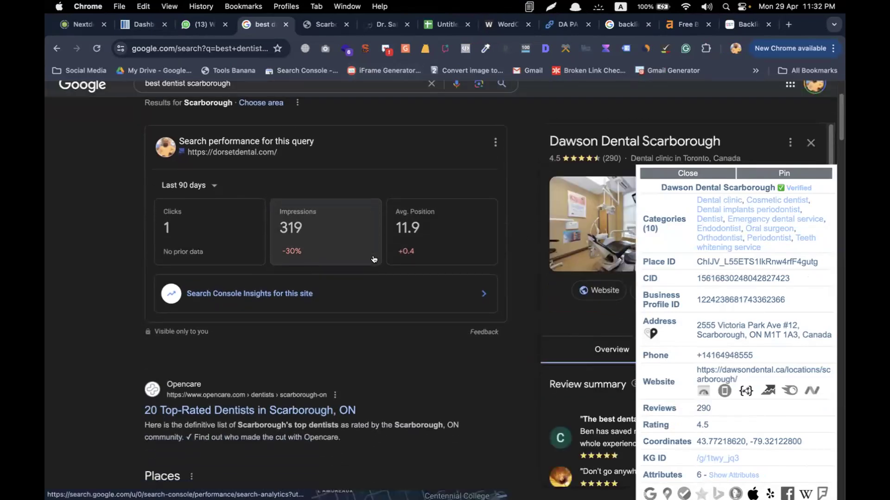
{"action": "scroll", "coordinate": [375, 260], "scroll_direction": "down", "scroll_amount": 12}
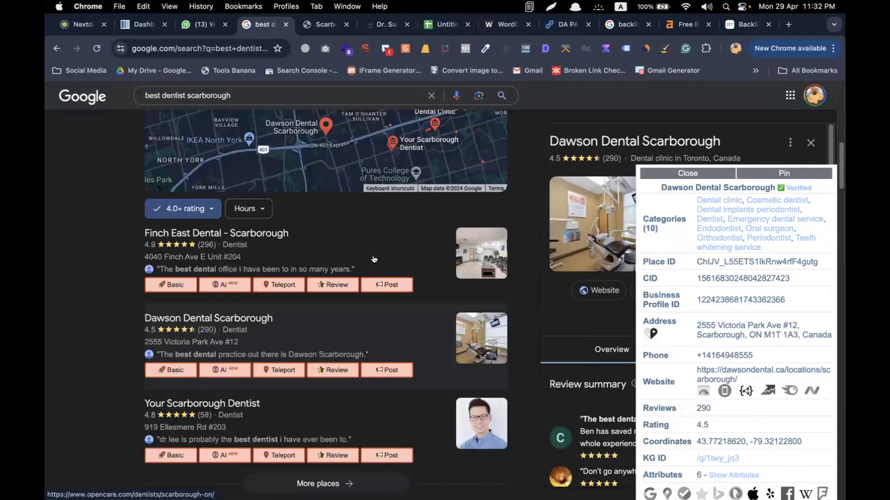
{"action": "scroll", "coordinate": [373, 259], "scroll_direction": "down", "scroll_amount": 5}
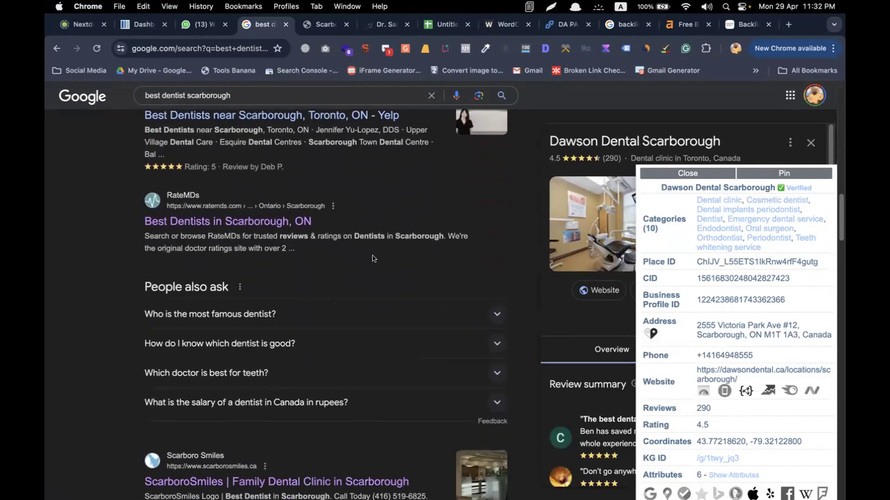
{"action": "scroll", "coordinate": [373, 259], "scroll_direction": "up", "scroll_amount": 1}
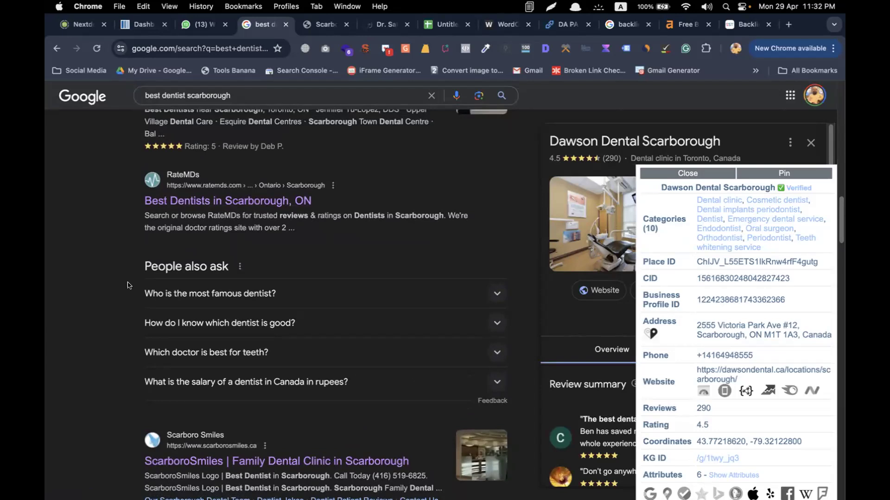
{"action": "scroll", "coordinate": [166, 427], "scroll_direction": "down", "scroll_amount": 4}
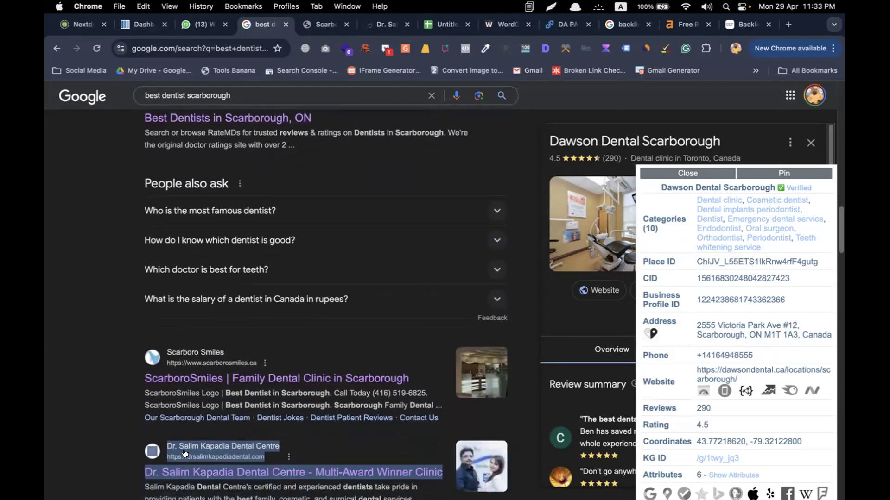
Examine the organic clinic results for "best dentist scarborough" from Scarboro Smiles to Havenview Dental, noting which titles use the keyword
{"action": "scroll", "coordinate": [185, 453], "scroll_direction": "down", "scroll_amount": 8}
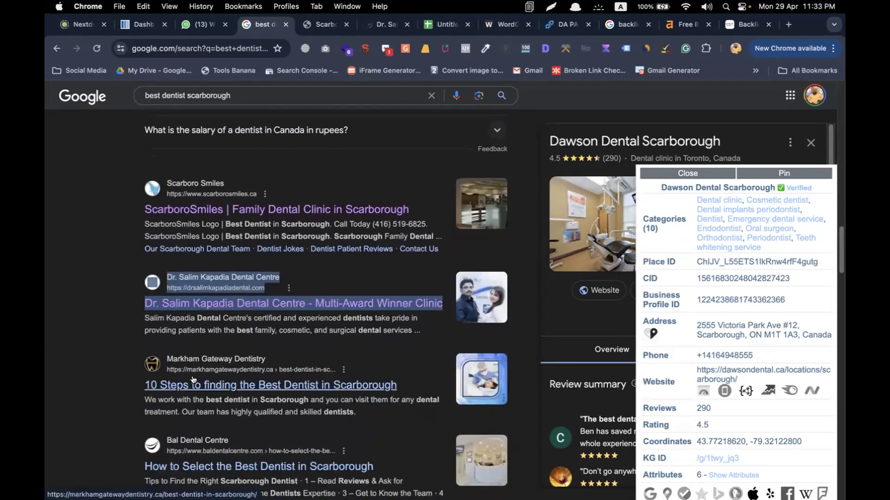
{"action": "scroll", "coordinate": [192, 379], "scroll_direction": "down", "scroll_amount": 4}
{"action": "scroll", "coordinate": [151, 376], "scroll_direction": "down", "scroll_amount": 10}
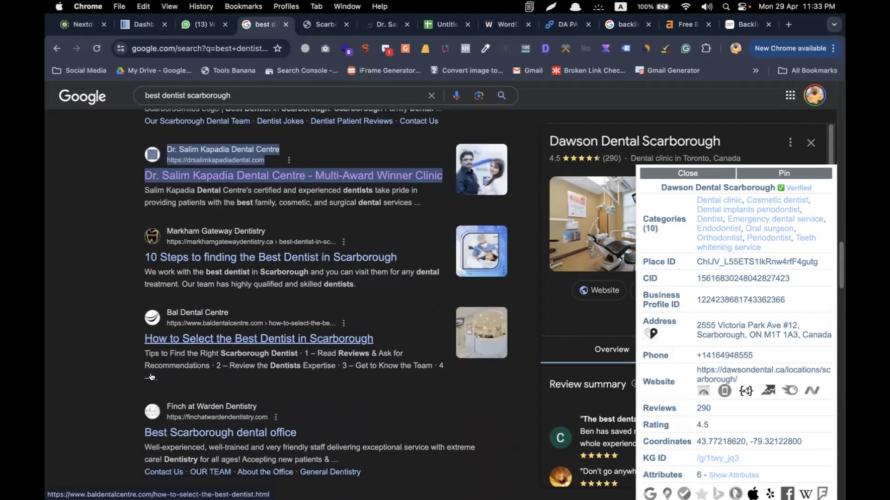
{"action": "scroll", "coordinate": [150, 377], "scroll_direction": "down", "scroll_amount": 1}
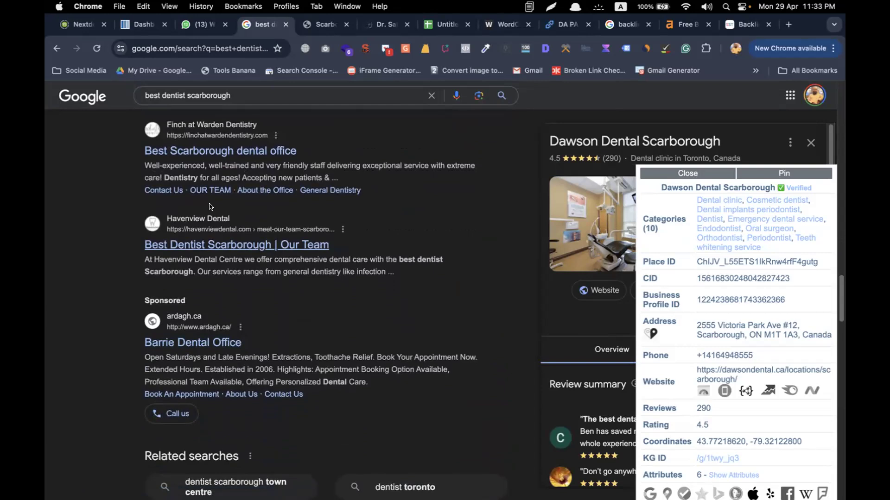
{"action": "scroll", "coordinate": [203, 185], "scroll_direction": "up", "scroll_amount": 6}
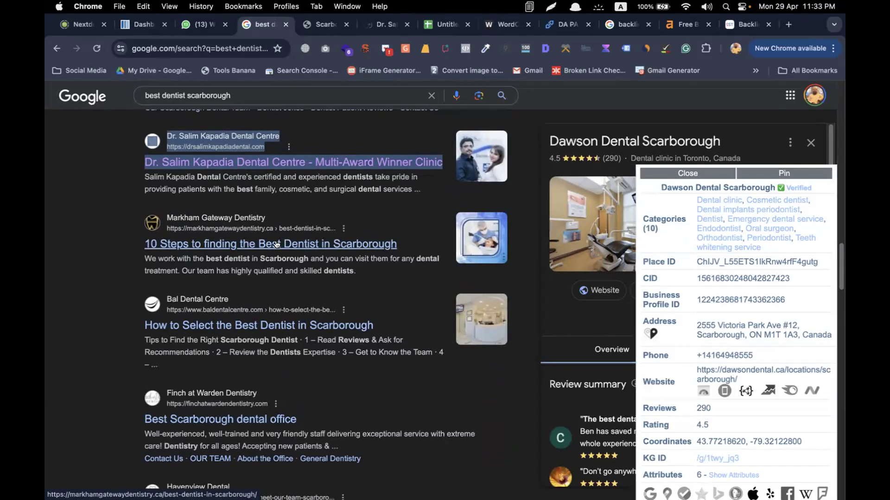
Check the competitor-analysis factors in WorkFlowy, then return to Chrome and compare the organic clinic results for "best dentist scarborough" against them
{"action": "key", "text": "super+Tab"}
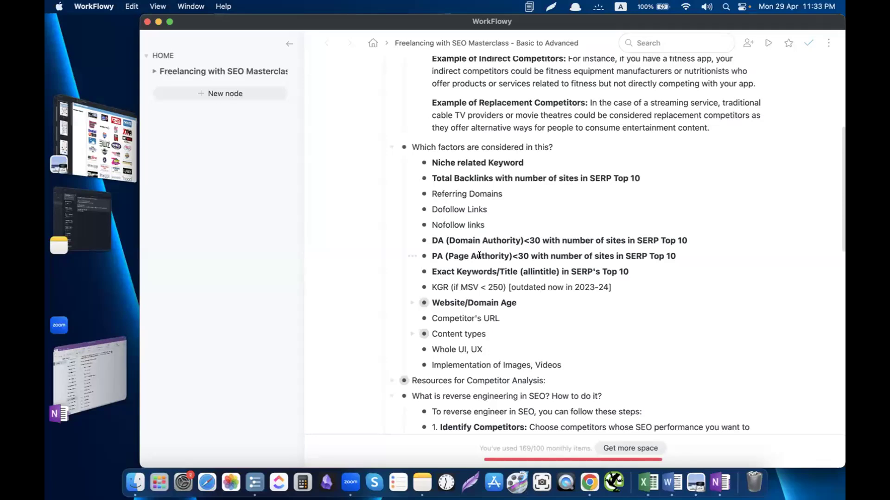
{"action": "key", "text": "ctrl+Right"}
{"action": "scroll", "coordinate": [319, 213], "scroll_direction": "down", "scroll_amount": 1}
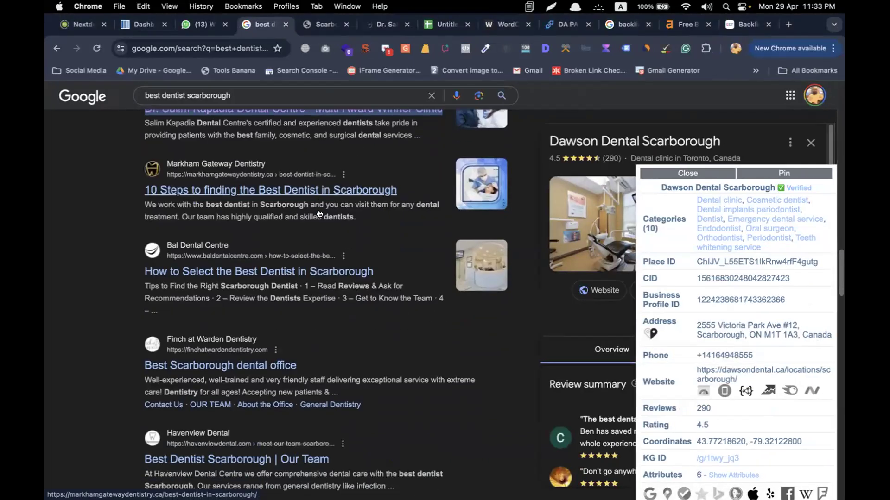
{"action": "scroll", "coordinate": [319, 213], "scroll_direction": "down", "scroll_amount": 2}
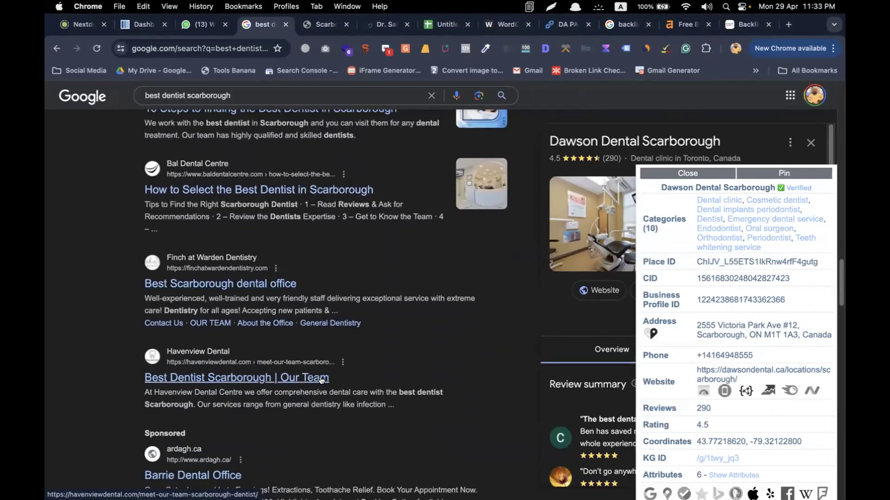
{"action": "scroll", "coordinate": [321, 380], "scroll_direction": "up", "scroll_amount": 8}
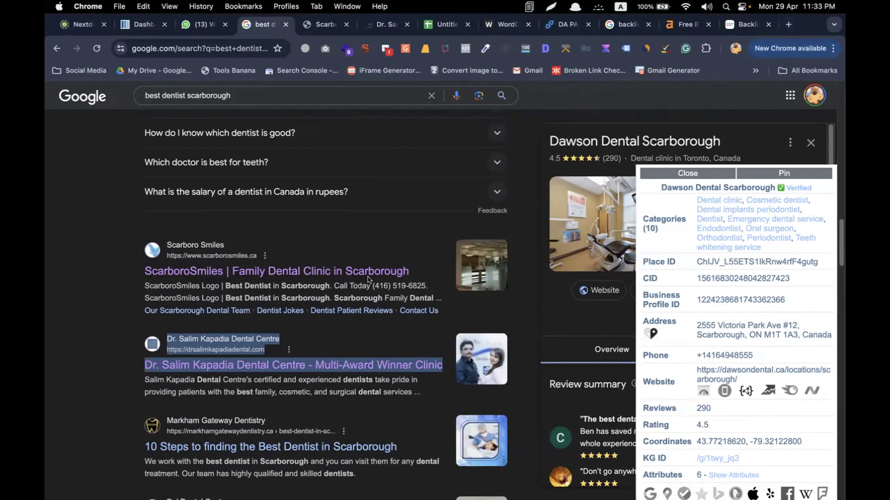
{"action": "scroll", "coordinate": [679, 95], "scroll_direction": "down", "scroll_amount": 4}
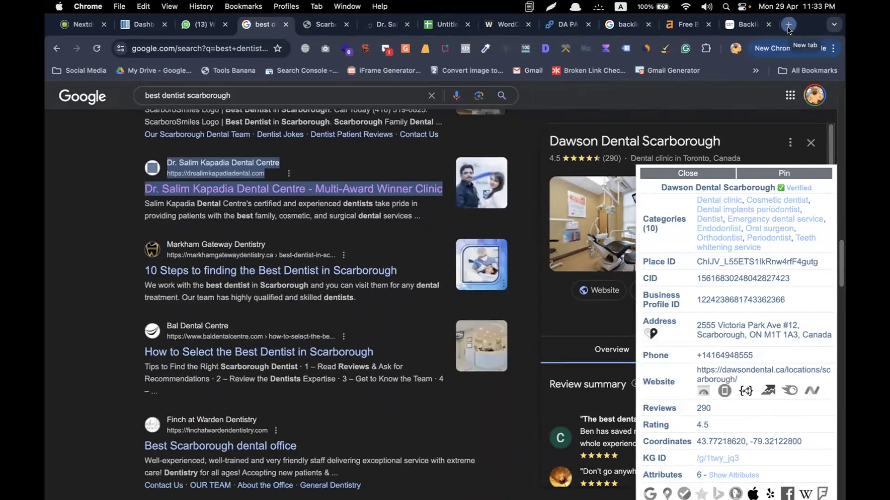
Open Google Sheets in a new tab and search the spreadsheets for "competitor"
{"action": "left_click", "coordinate": [788, 24]}
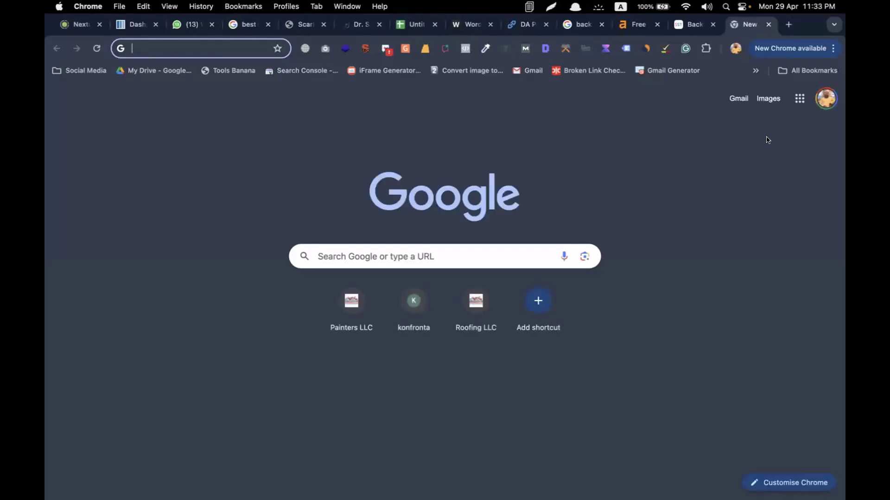
{"action": "left_click", "coordinate": [800, 99]}
{"action": "scroll", "coordinate": [714, 303], "scroll_direction": "down", "scroll_amount": 6}
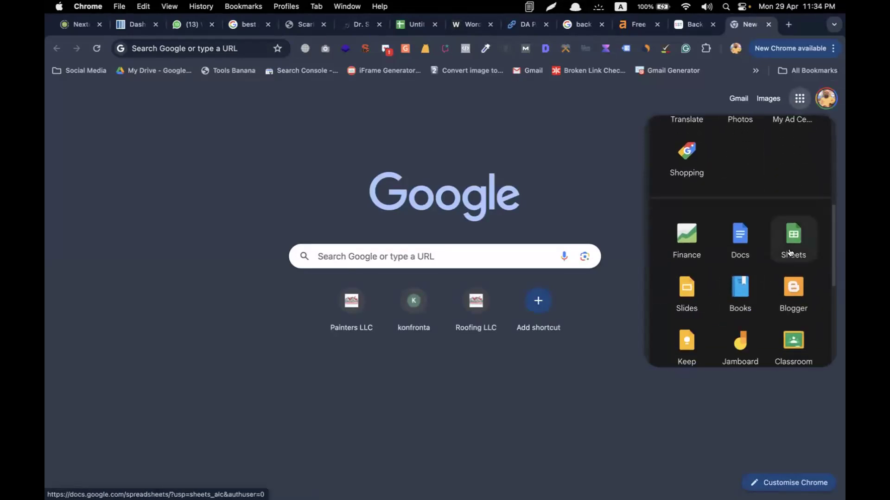
{"action": "left_click", "coordinate": [790, 253]}
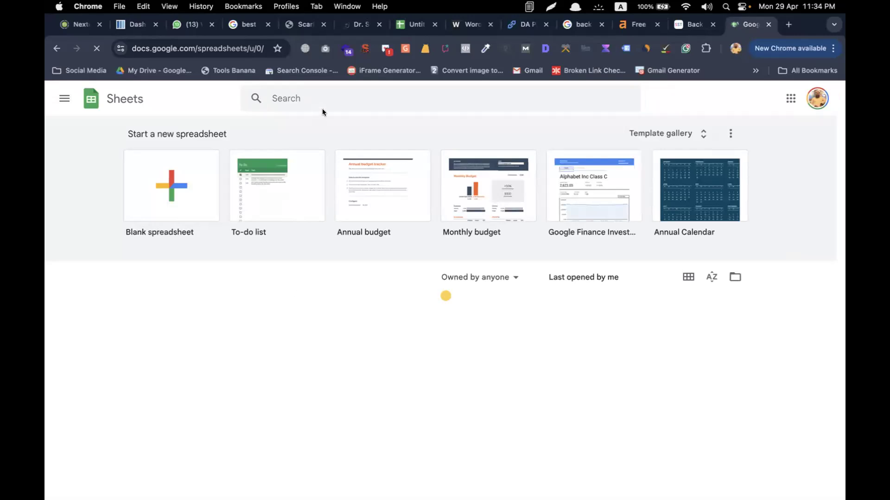
{"action": "left_click", "coordinate": [325, 88]}
{"action": "type", "text": "competitor"}
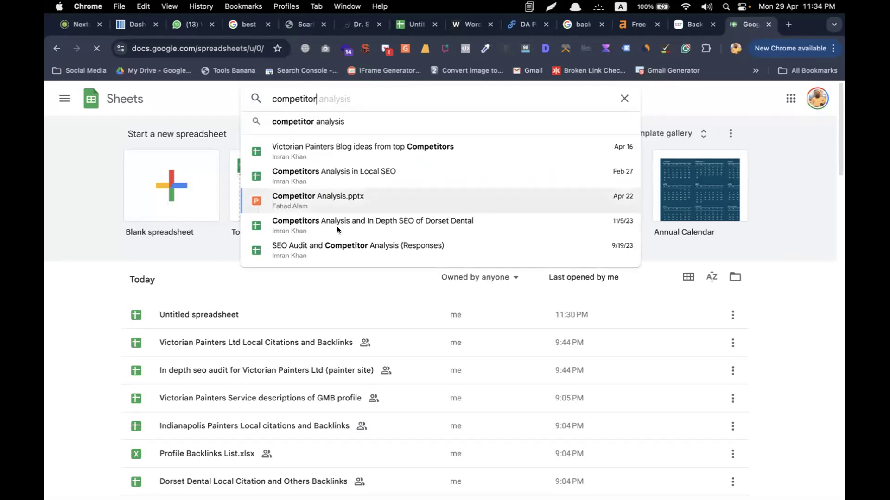
{"action": "left_click", "coordinate": [184, 90]}
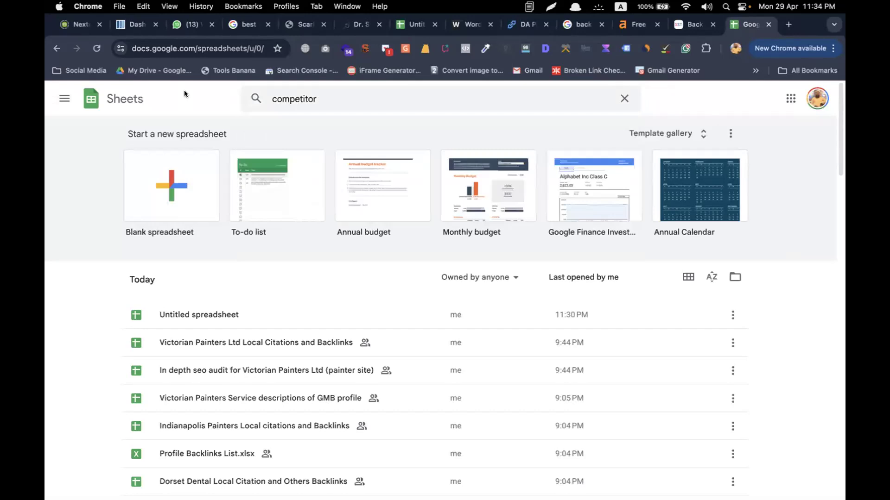
Switch to the Chrome window with Google Classroom and look through the classwork of CMBD-255(SEO Masterclass)
{"action": "left_click", "coordinate": [735, 45]}
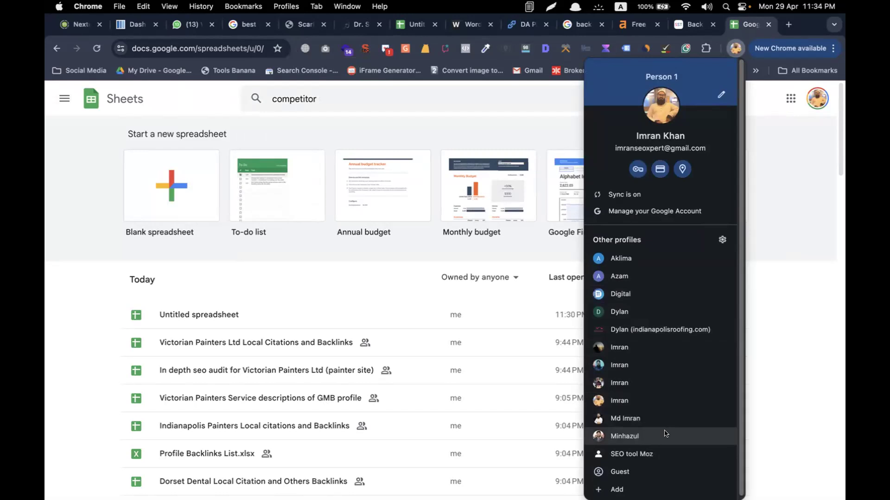
{"action": "left_click", "coordinate": [777, 295]}
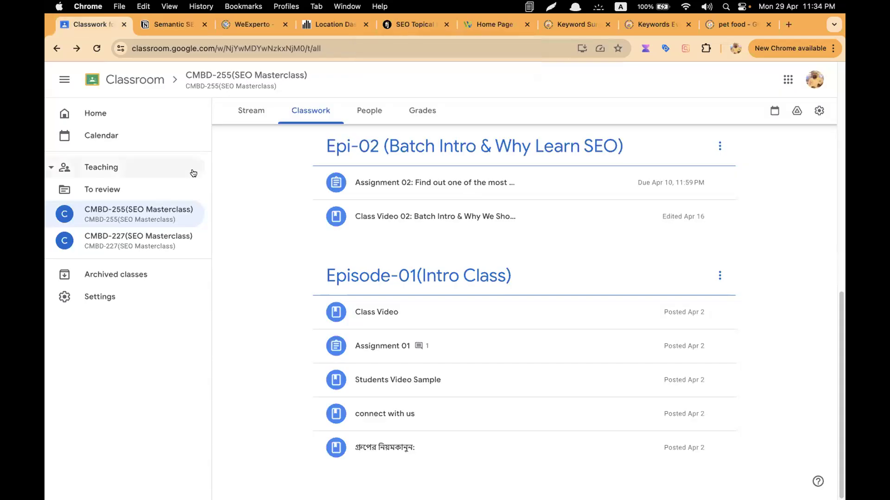
{"action": "left_click", "coordinate": [145, 231]}
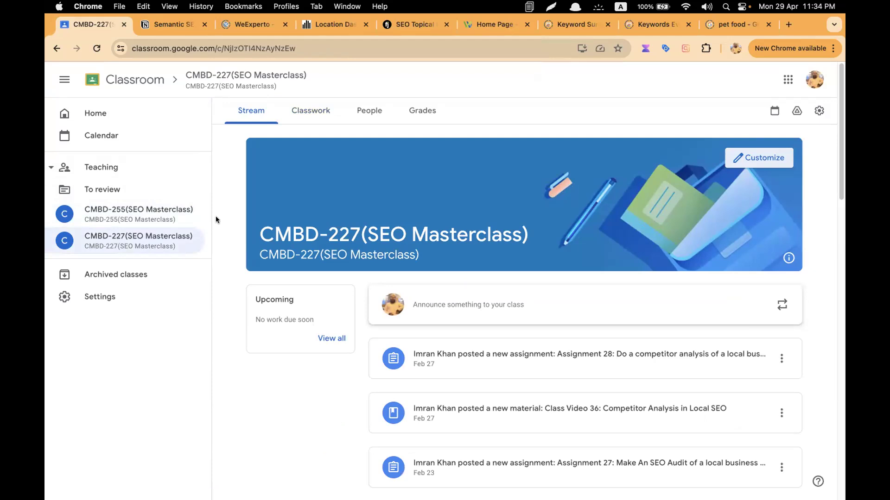
{"action": "left_click", "coordinate": [165, 212]}
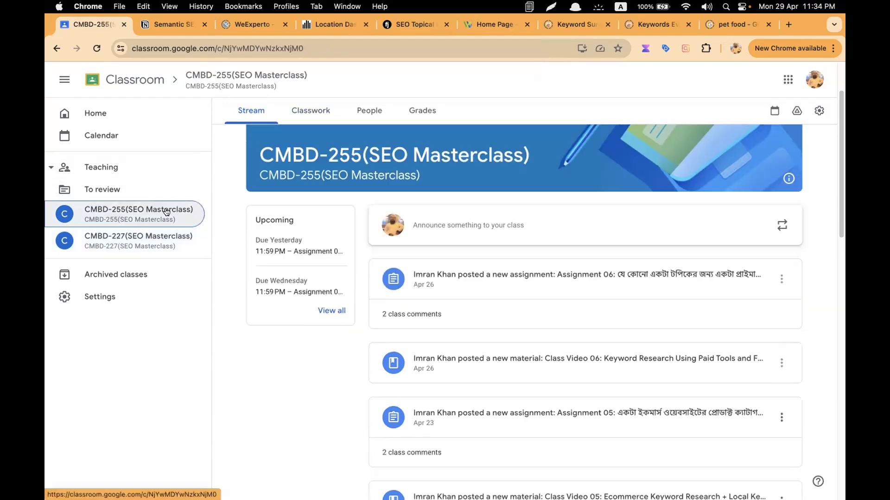
{"action": "left_click", "coordinate": [310, 112]}
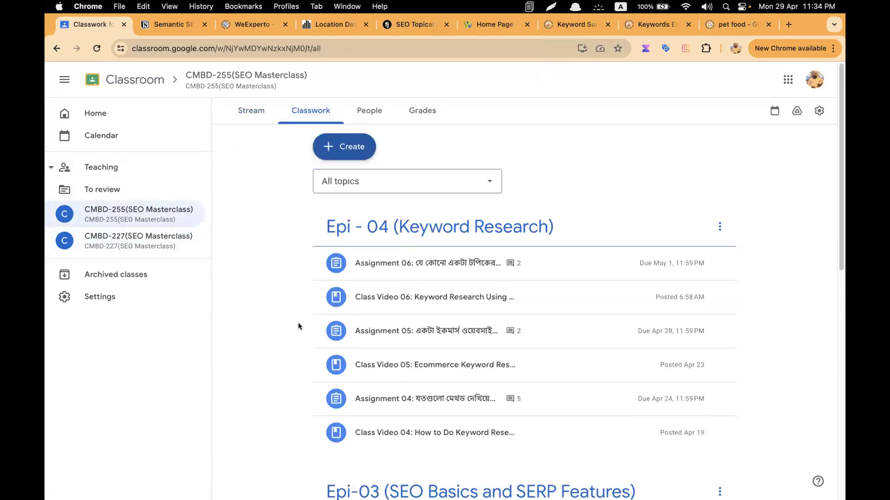
{"action": "scroll", "coordinate": [298, 324], "scroll_direction": "down", "scroll_amount": 3}
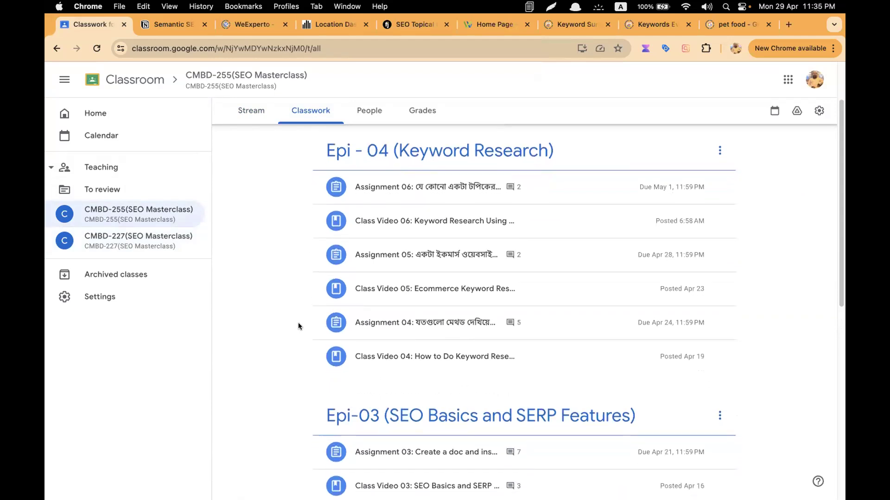
Open the classwork of CMBD-227(SEO Masterclass) and find the epi-03 (Competitor Analysis) topic
{"action": "left_click", "coordinate": [159, 241]}
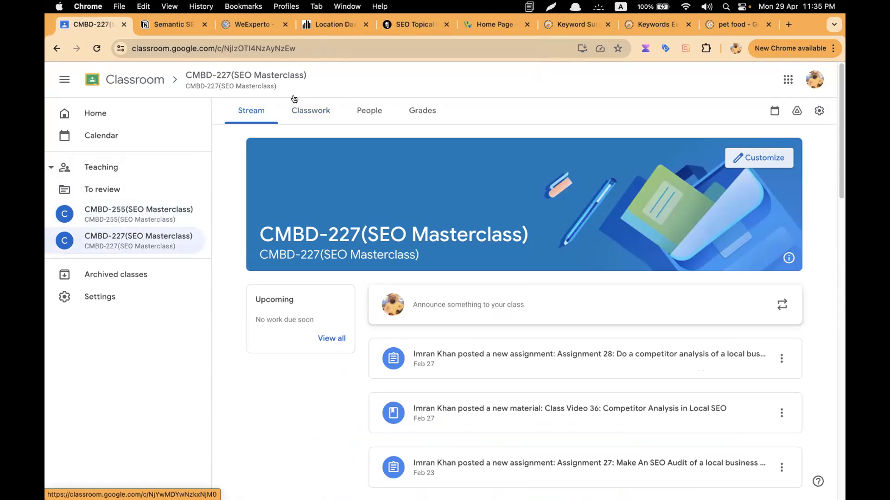
{"action": "left_click", "coordinate": [310, 111]}
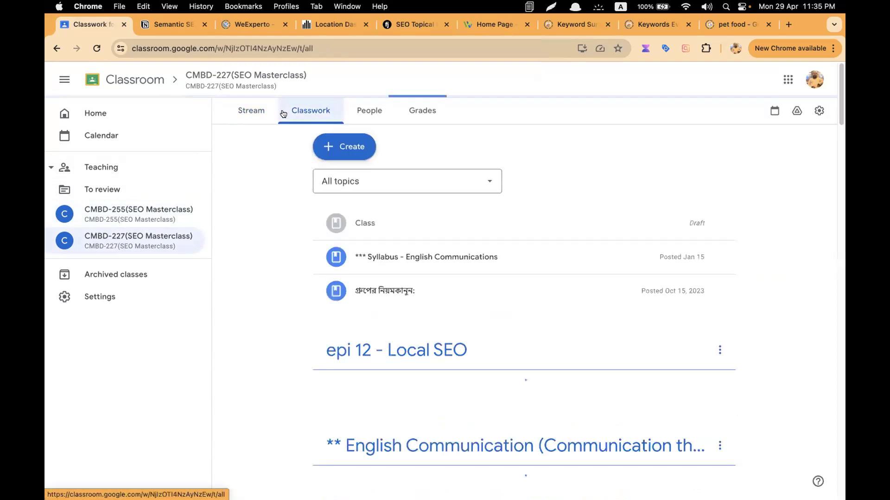
{"action": "scroll", "coordinate": [308, 282], "scroll_direction": "down", "scroll_amount": 15}
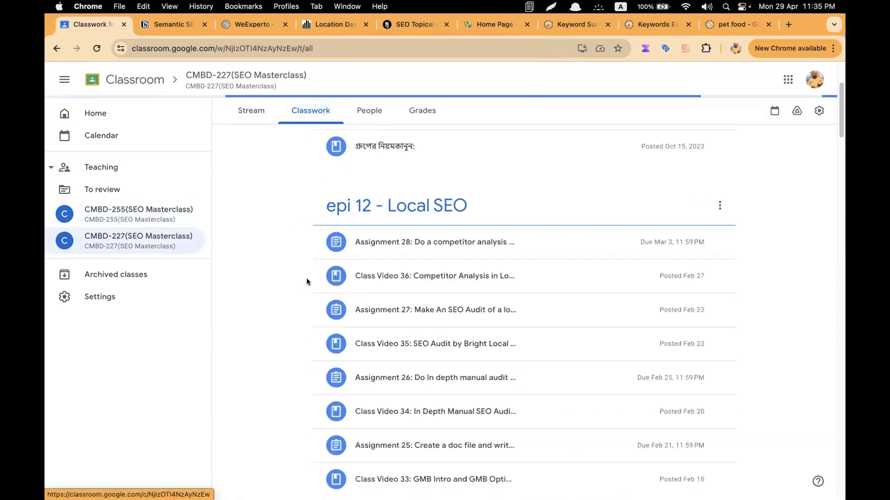
{"action": "scroll", "coordinate": [306, 282], "scroll_direction": "down", "scroll_amount": 15}
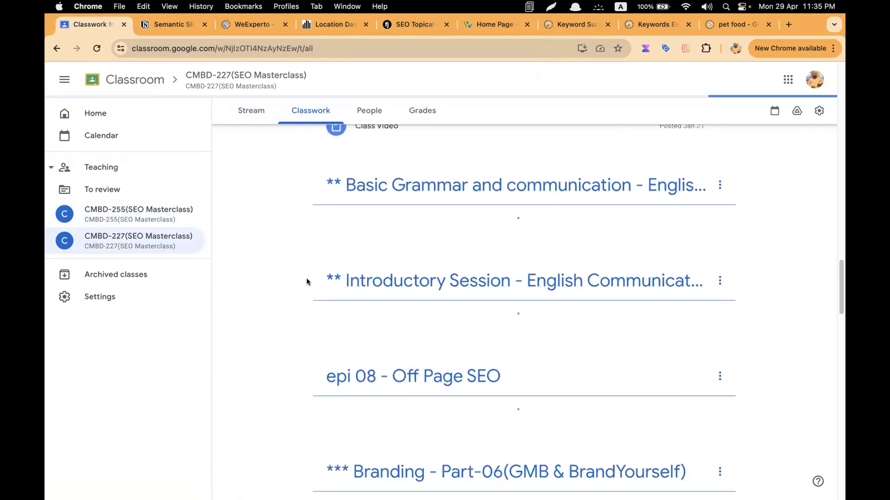
{"action": "scroll", "coordinate": [306, 279], "scroll_direction": "up", "scroll_amount": 20}
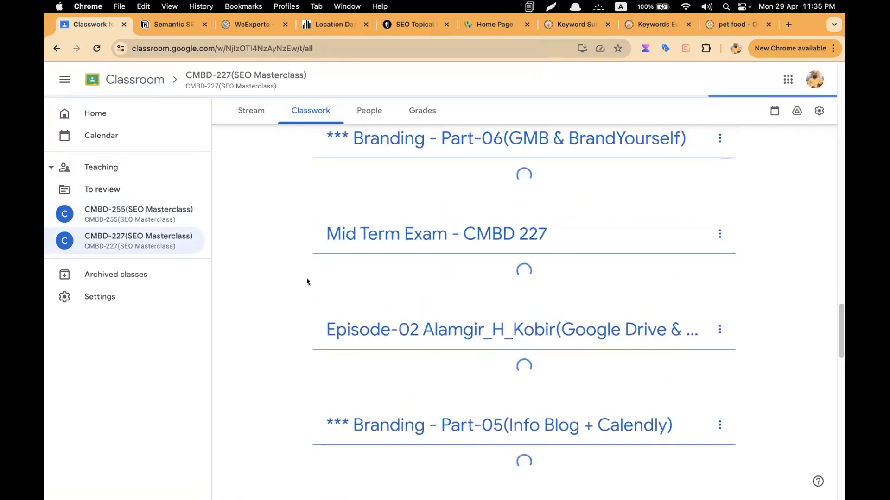
{"action": "scroll", "coordinate": [306, 281], "scroll_direction": "down", "scroll_amount": 20}
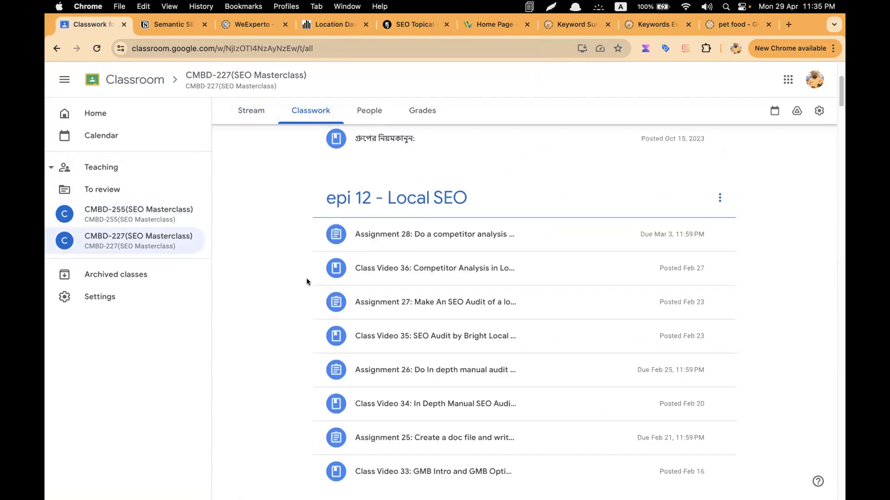
{"action": "scroll", "coordinate": [307, 280], "scroll_direction": "up", "scroll_amount": 1}
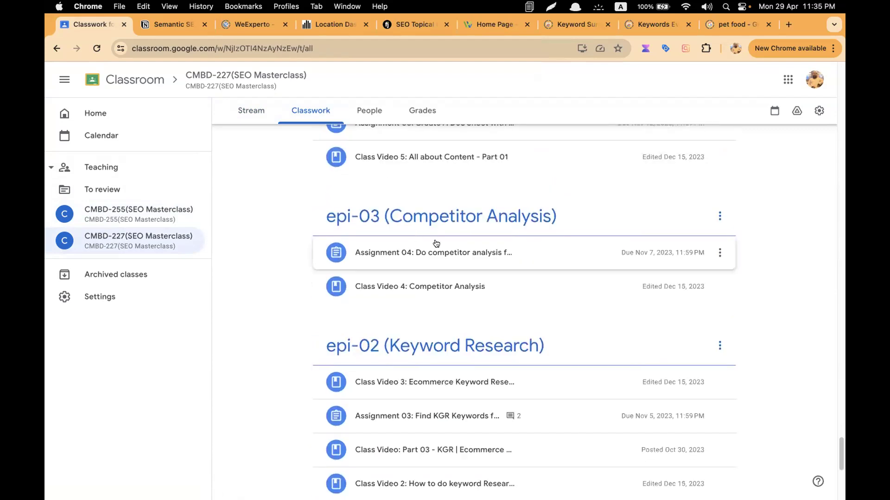
Open the graded student work of Assignment 04 on competitor analysis and look through the submitted files for a usable example sheet
{"action": "left_click", "coordinate": [436, 243]}
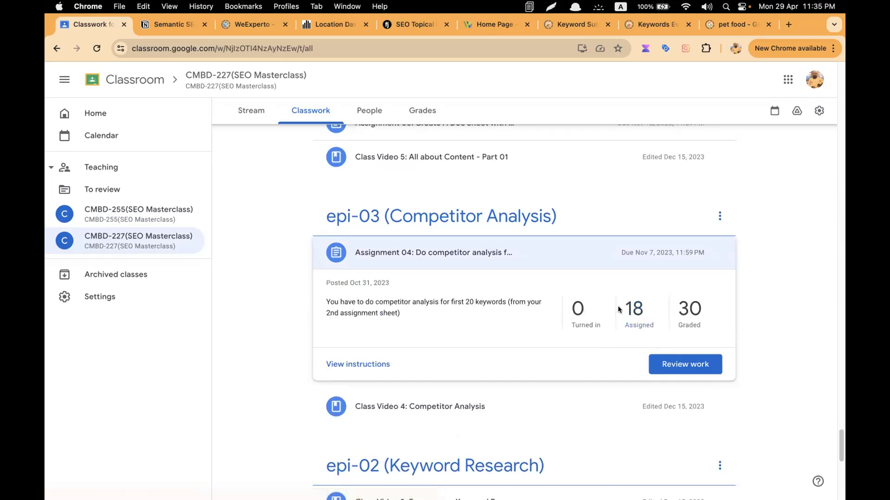
{"action": "left_click", "coordinate": [677, 310]}
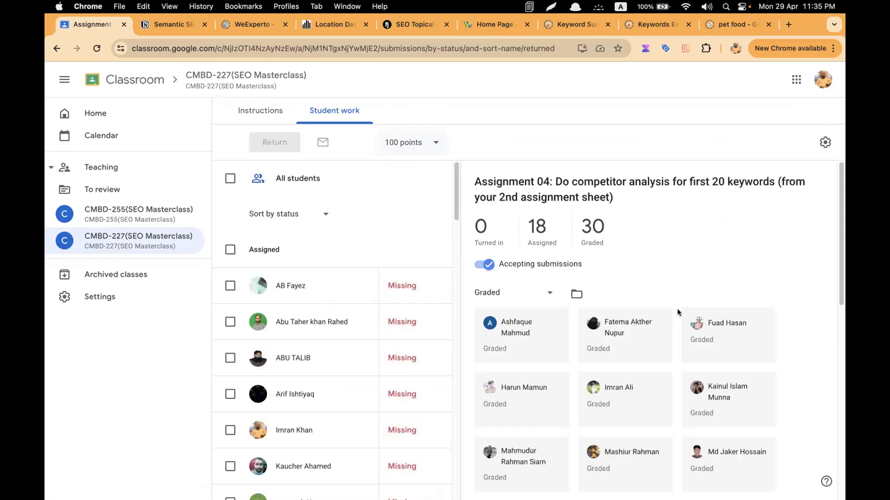
{"action": "scroll", "coordinate": [314, 320], "scroll_direction": "down", "scroll_amount": 10}
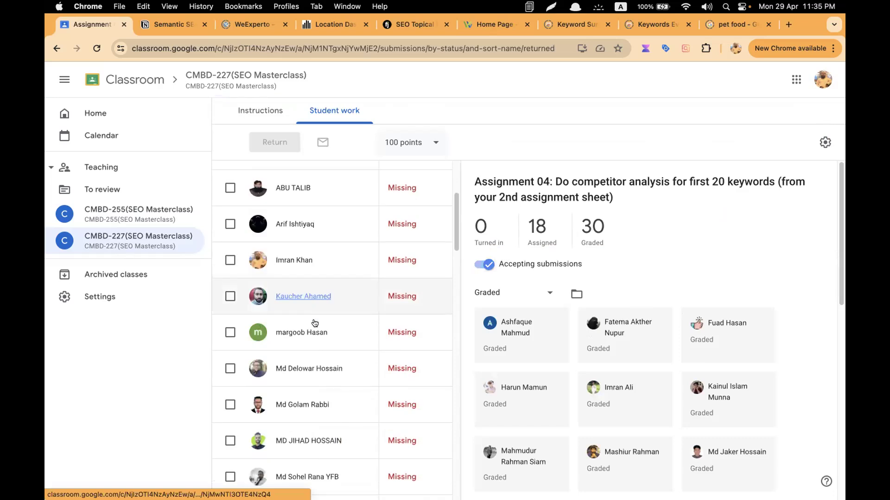
{"action": "scroll", "coordinate": [315, 323], "scroll_direction": "down", "scroll_amount": 1}
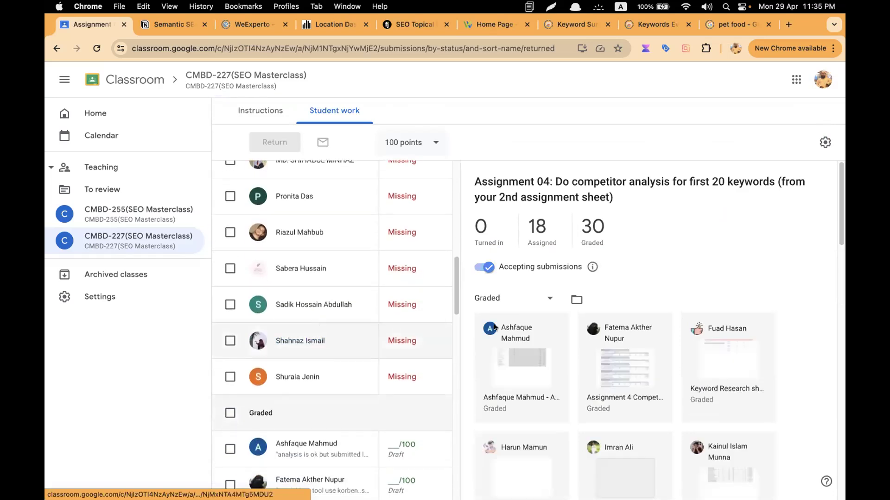
{"action": "scroll", "coordinate": [630, 299], "scroll_direction": "down", "scroll_amount": 4}
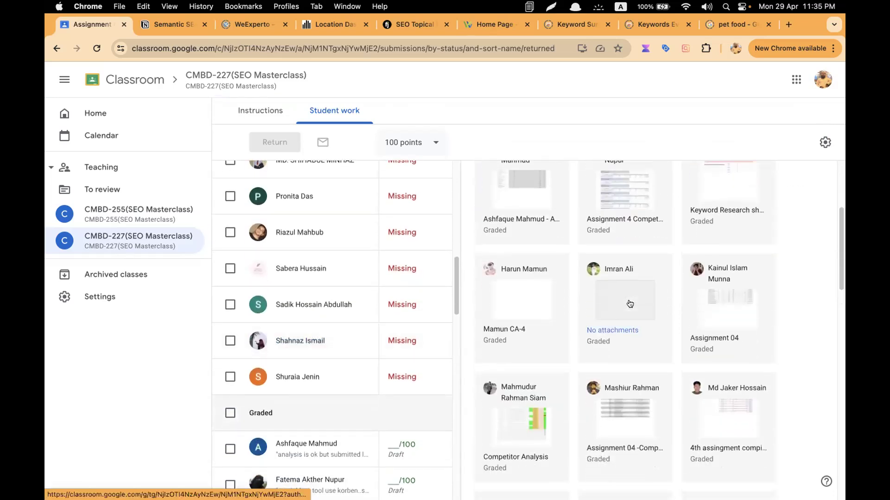
{"action": "scroll", "coordinate": [630, 304], "scroll_direction": "down", "scroll_amount": 2}
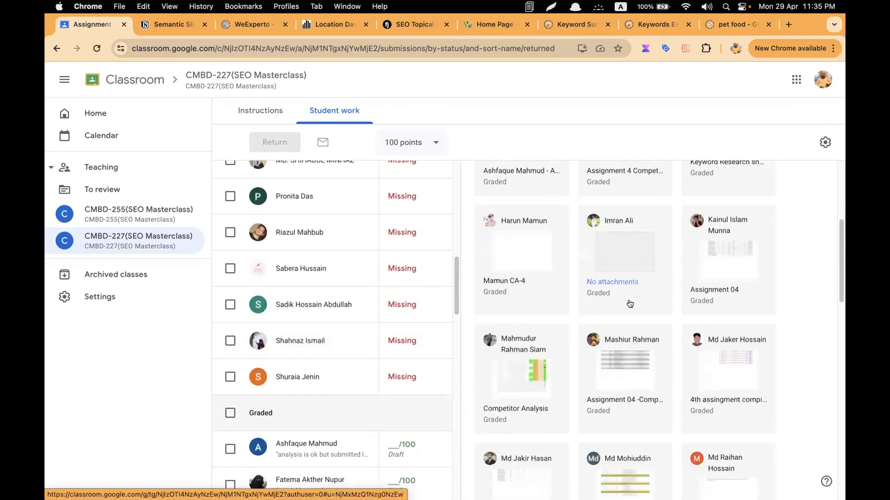
{"action": "scroll", "coordinate": [630, 304], "scroll_direction": "down", "scroll_amount": 1}
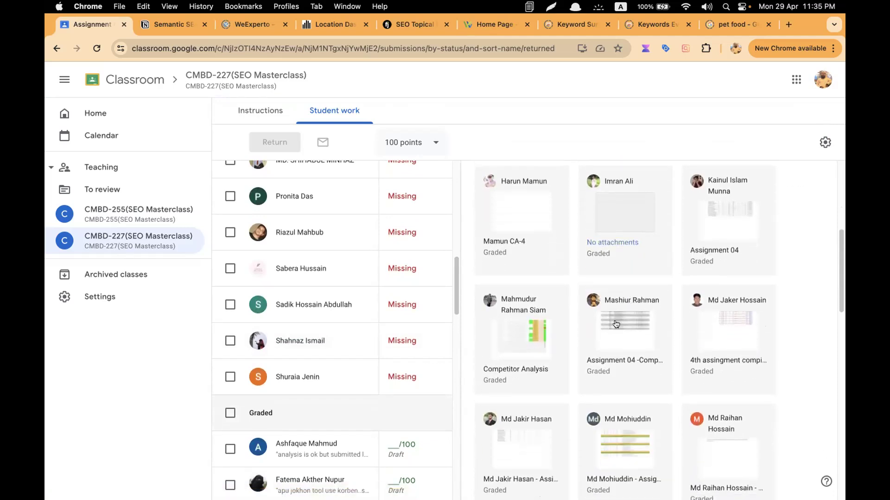
Open the graded submission "Assignment 04 -Competitor Analysis 224/42.xlsx" in a new tab and switch to it
{"action": "right_click", "coordinate": [618, 318]}
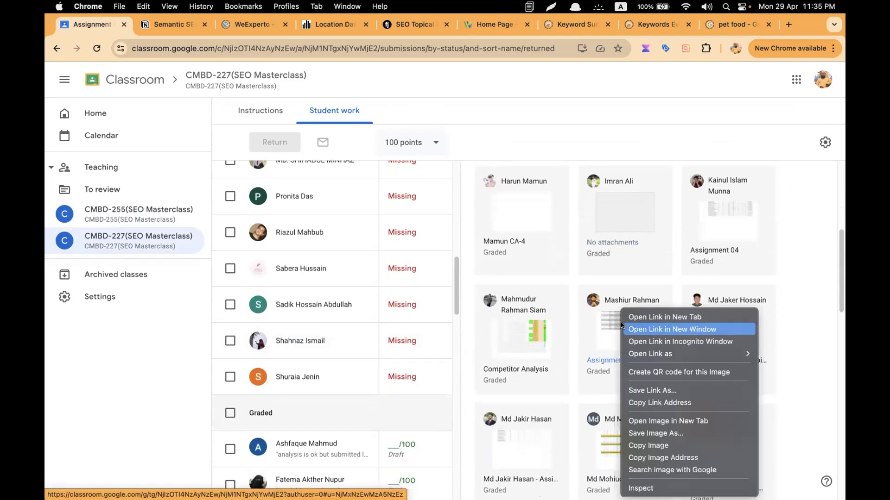
{"action": "left_click", "coordinate": [629, 315]}
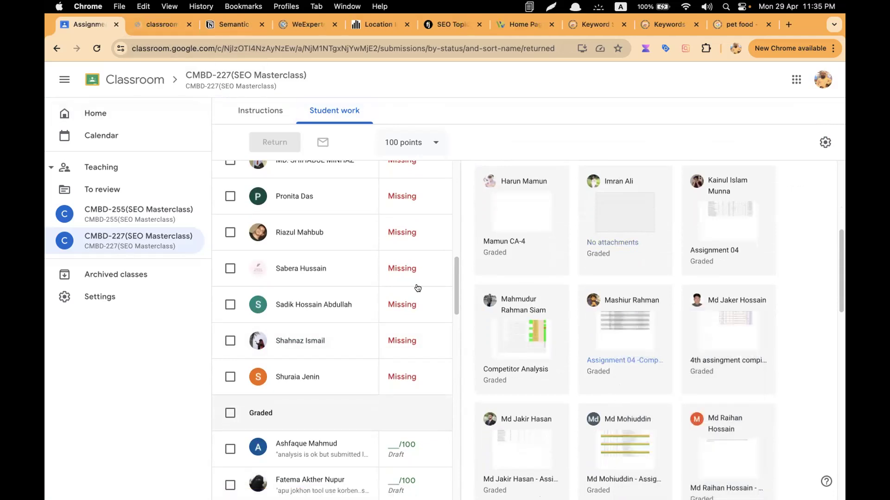
{"action": "left_click", "coordinate": [168, 24]}
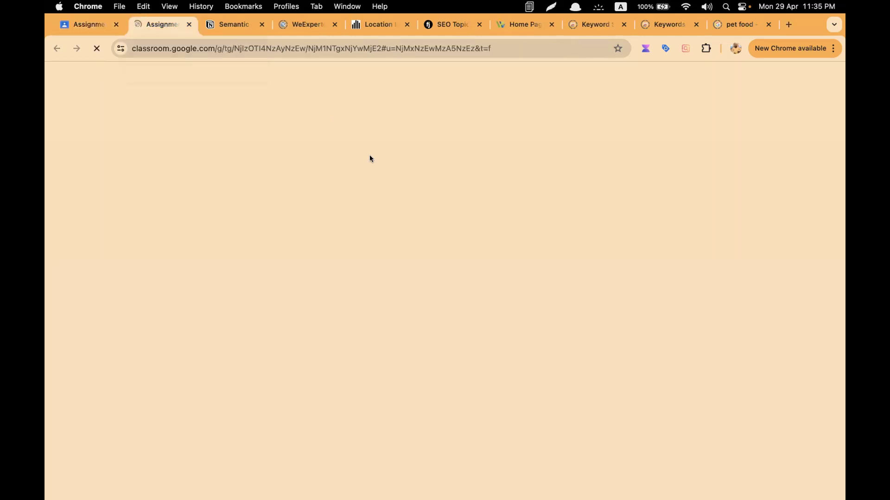
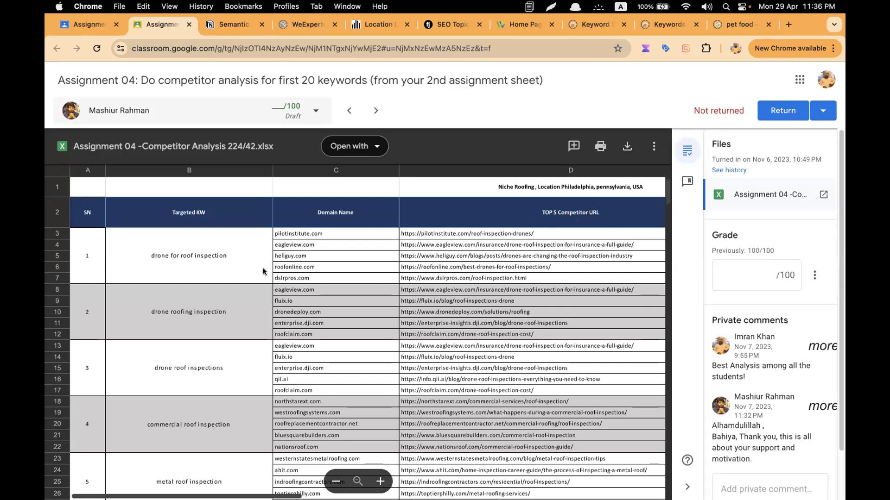
Examine the sheet's columns for the first keyword, from Targeted KW and competitor URLs through MSV, KD and backlink metrics to Domain Age
{"action": "scroll", "coordinate": [263, 271], "scroll_direction": "down", "scroll_amount": 1}
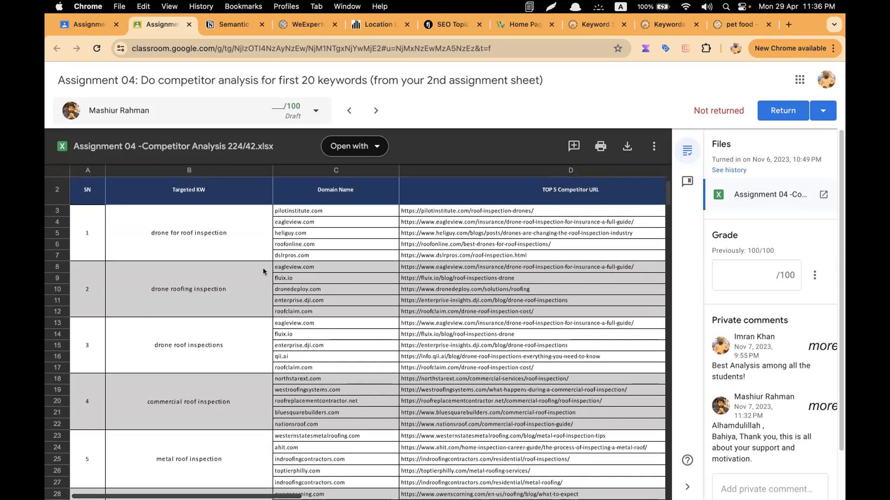
{"action": "scroll", "coordinate": [263, 272], "scroll_direction": "up", "scroll_amount": 1}
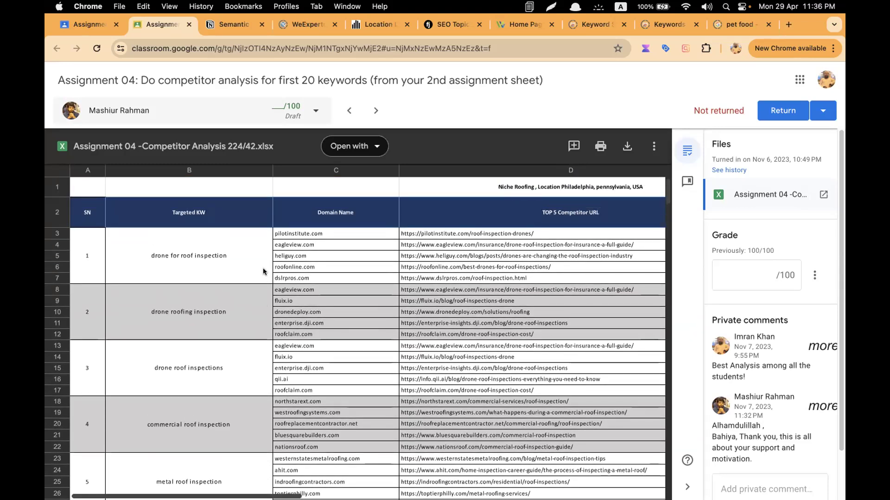
{"action": "left_click", "coordinate": [191, 251]}
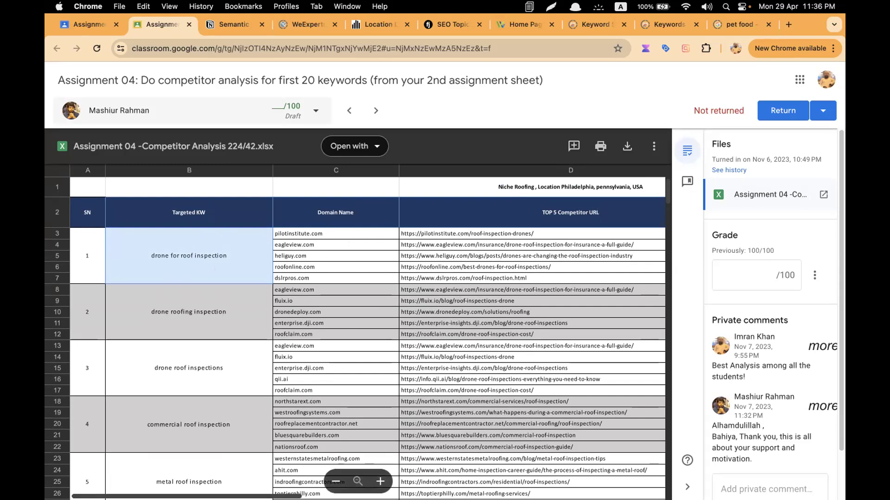
{"action": "scroll", "coordinate": [395, 486], "scroll_direction": "right", "scroll_amount": 10}
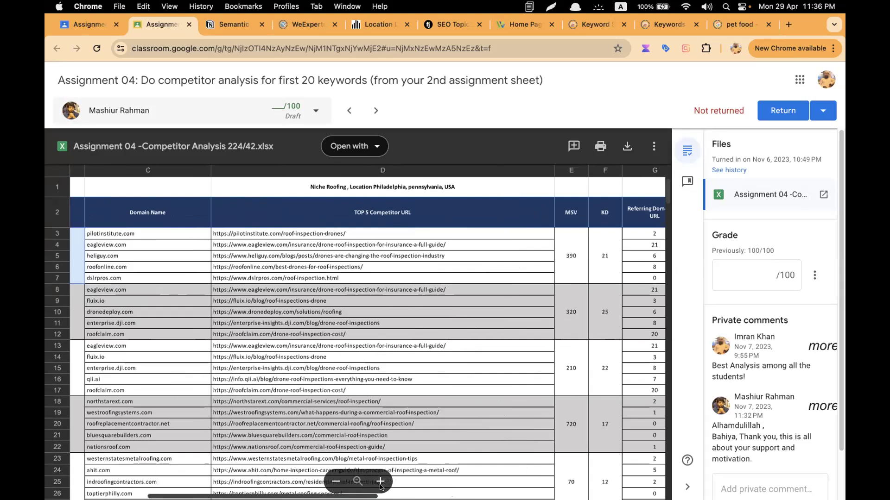
{"action": "scroll", "coordinate": [395, 486], "scroll_direction": "right", "scroll_amount": 5}
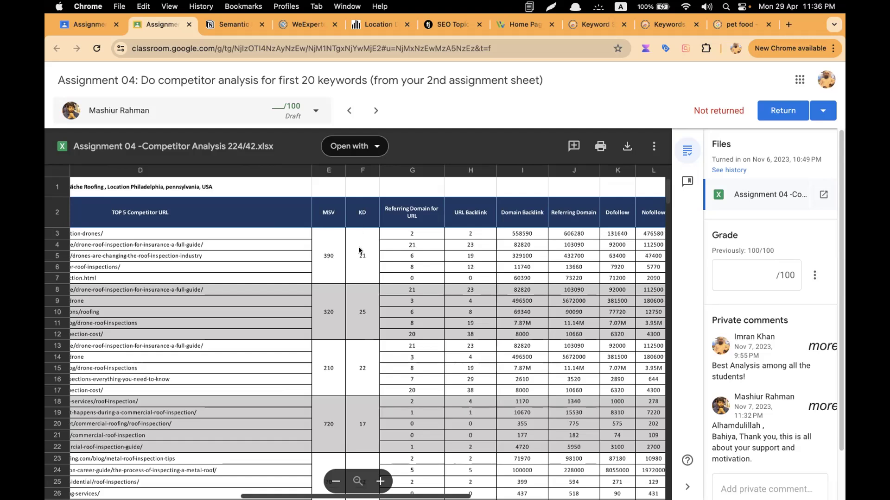
{"action": "mouse_move", "coordinate": [446, 492]}
{"action": "scroll", "coordinate": [254, 494], "scroll_direction": "left", "scroll_amount": 10}
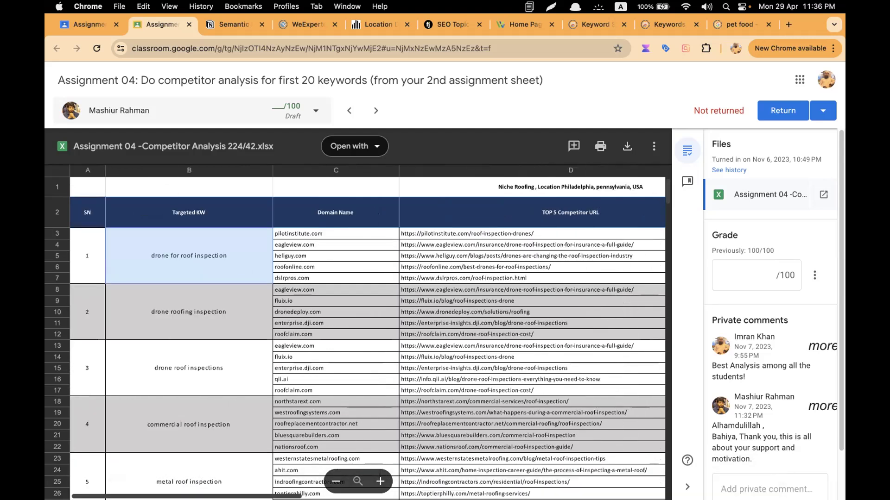
{"action": "scroll", "coordinate": [359, 484], "scroll_direction": "right", "scroll_amount": 8}
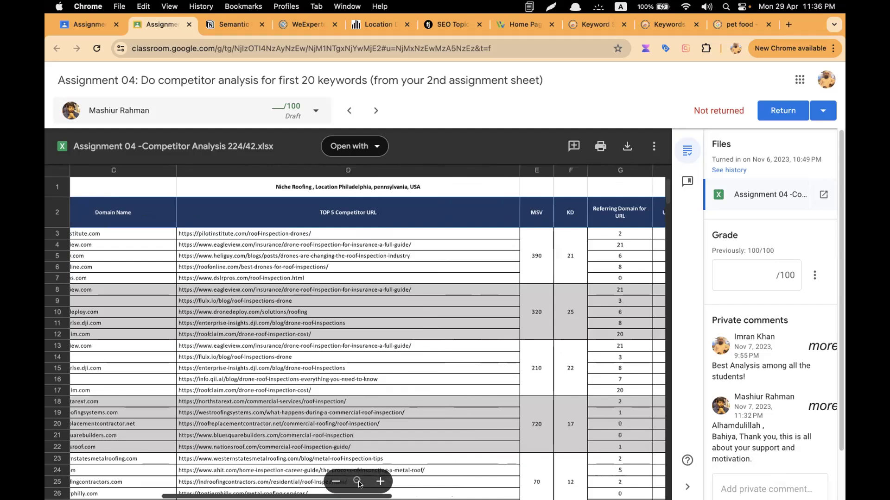
{"action": "scroll", "coordinate": [359, 484], "scroll_direction": "right", "scroll_amount": 5}
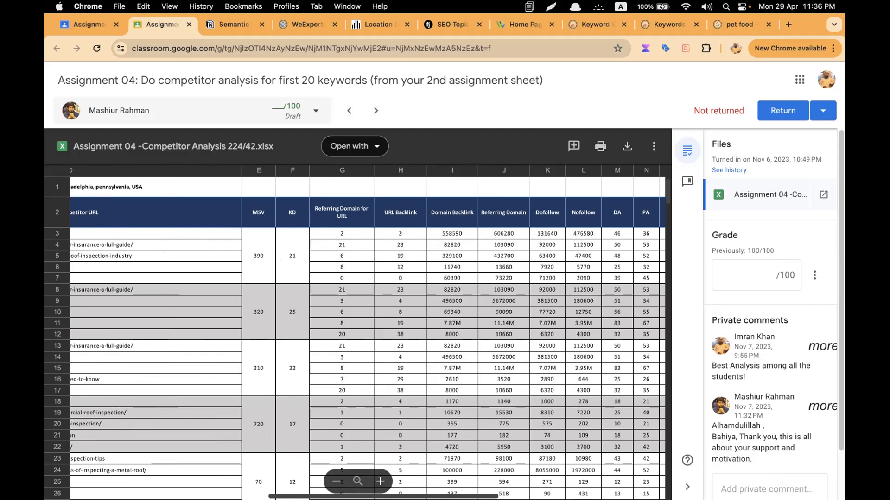
{"action": "scroll", "coordinate": [370, 260], "scroll_direction": "right", "scroll_amount": 8}
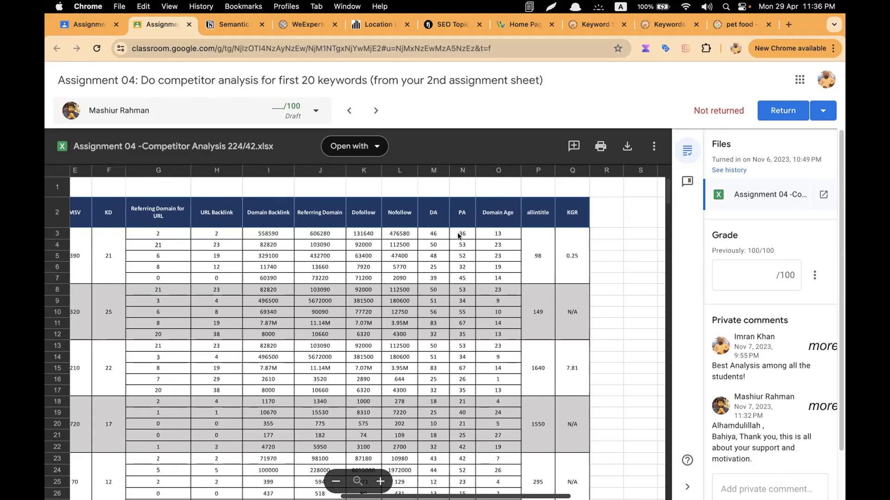
{"action": "left_click", "coordinate": [504, 235]}
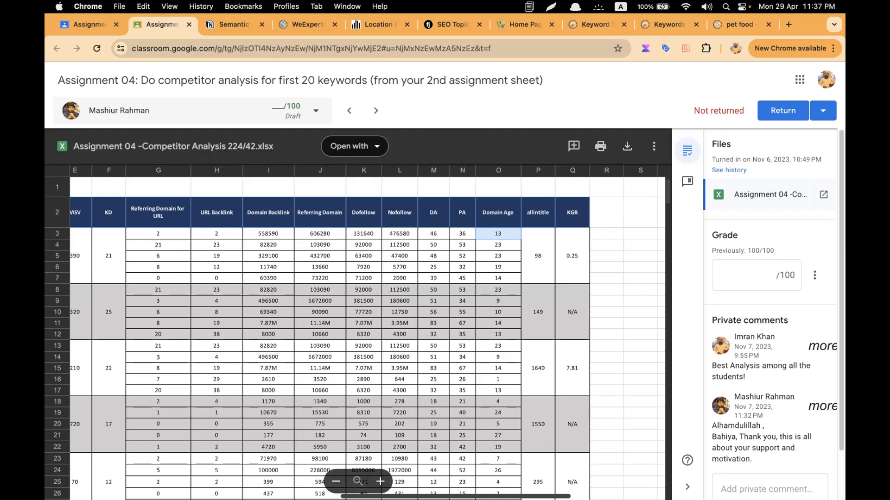
Review the metric columns again, going from KGR and Domain Age back to the Domain Name and Targeted KW columns
{"action": "scroll", "coordinate": [367, 332], "scroll_direction": "left", "scroll_amount": 3}
{"action": "scroll", "coordinate": [355, 332], "scroll_direction": "left", "scroll_amount": 1}
{"action": "scroll", "coordinate": [355, 333], "scroll_direction": "left", "scroll_amount": 10}
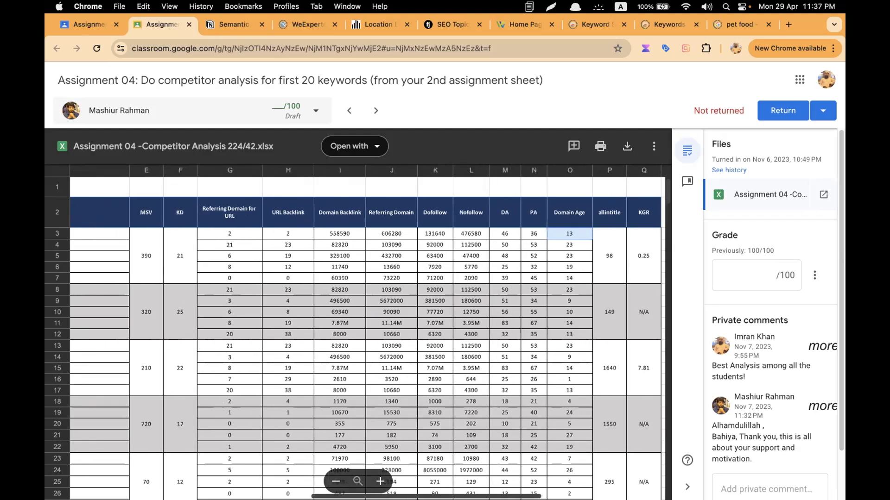
{"action": "scroll", "coordinate": [412, 316], "scroll_direction": "left", "scroll_amount": 20}
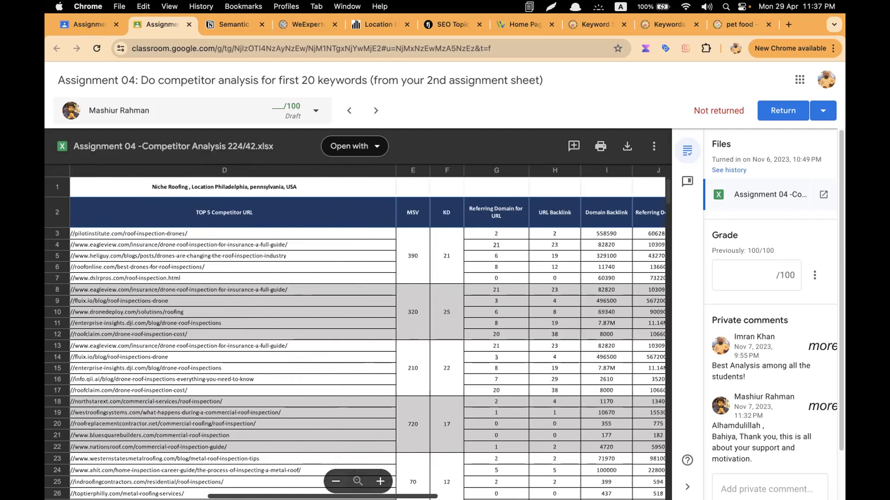
{"action": "scroll", "coordinate": [358, 334], "scroll_direction": "left", "scroll_amount": 1}
{"action": "scroll", "coordinate": [355, 333], "scroll_direction": "left", "scroll_amount": 20}
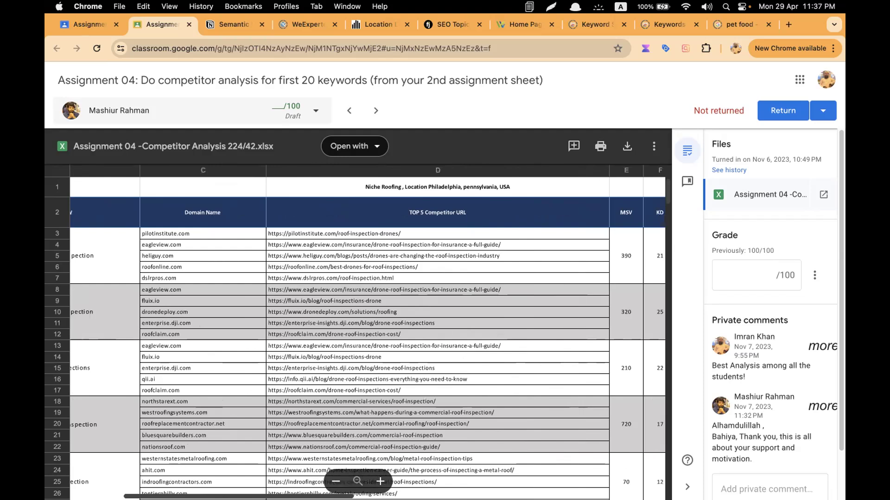
{"action": "scroll", "coordinate": [334, 345], "scroll_direction": "left", "scroll_amount": 12}
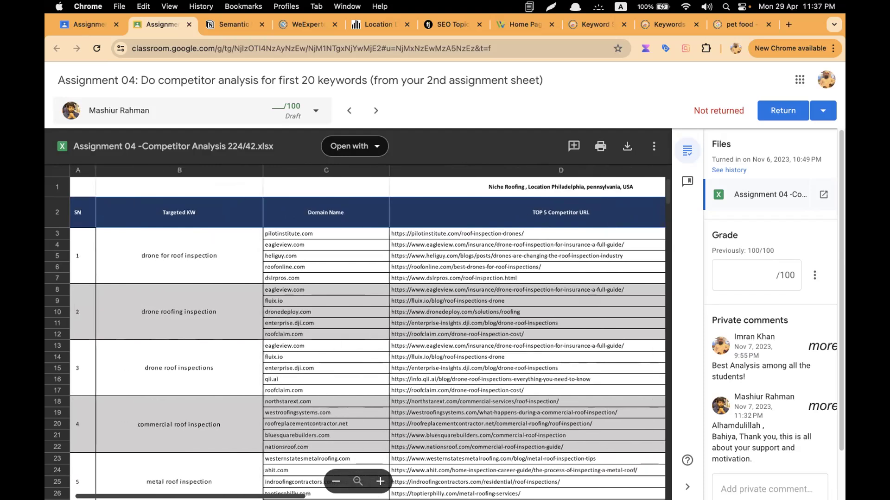
{"action": "scroll", "coordinate": [380, 464], "scroll_direction": "right", "scroll_amount": 20}
{"action": "scroll", "coordinate": [380, 464], "scroll_direction": "left", "scroll_amount": 20}
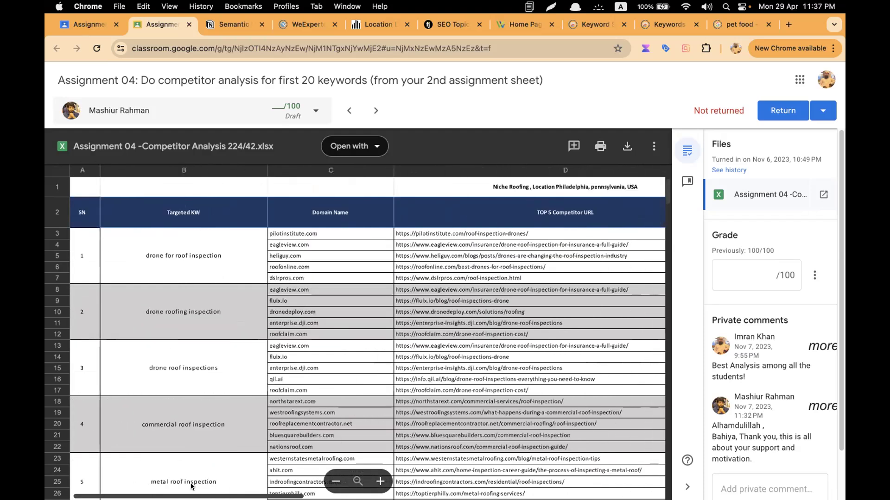
Look through all the targeted keywords with their top 5 competitor URLs down to row 102, and return to the sheet's first rows
{"action": "scroll", "coordinate": [174, 326], "scroll_direction": "down", "scroll_amount": 5}
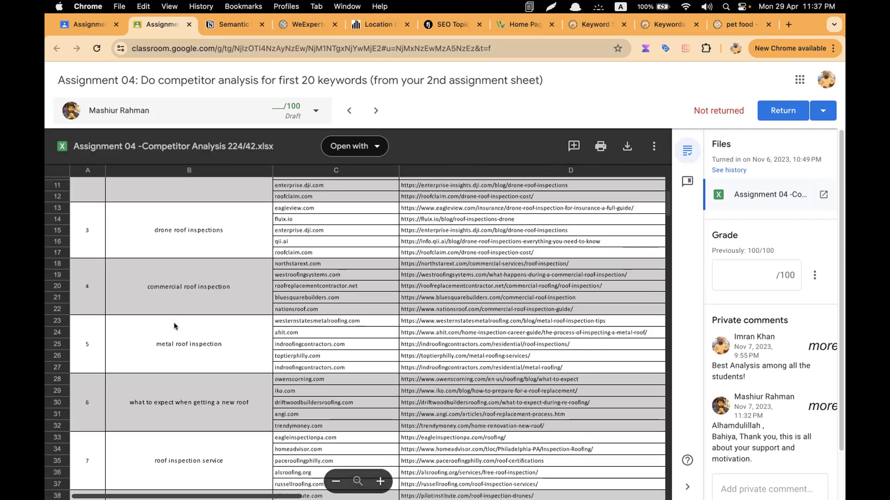
{"action": "scroll", "coordinate": [189, 348], "scroll_direction": "down", "scroll_amount": 4}
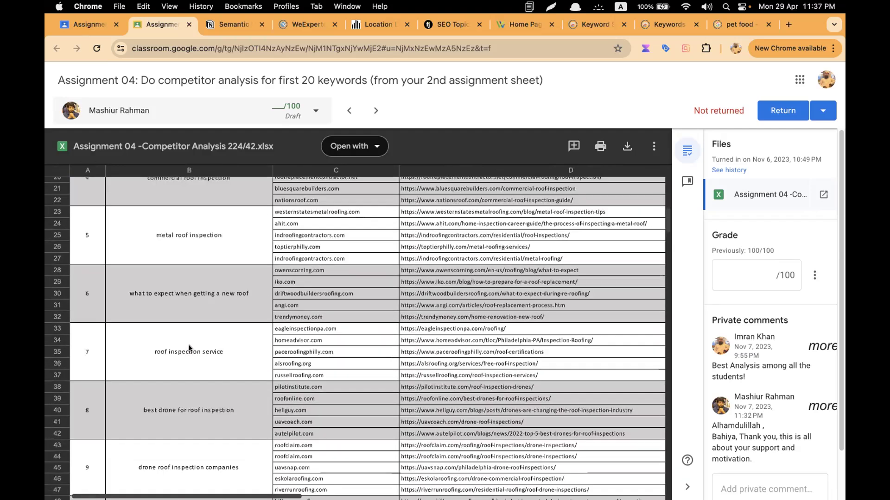
{"action": "scroll", "coordinate": [191, 349], "scroll_direction": "down", "scroll_amount": 11}
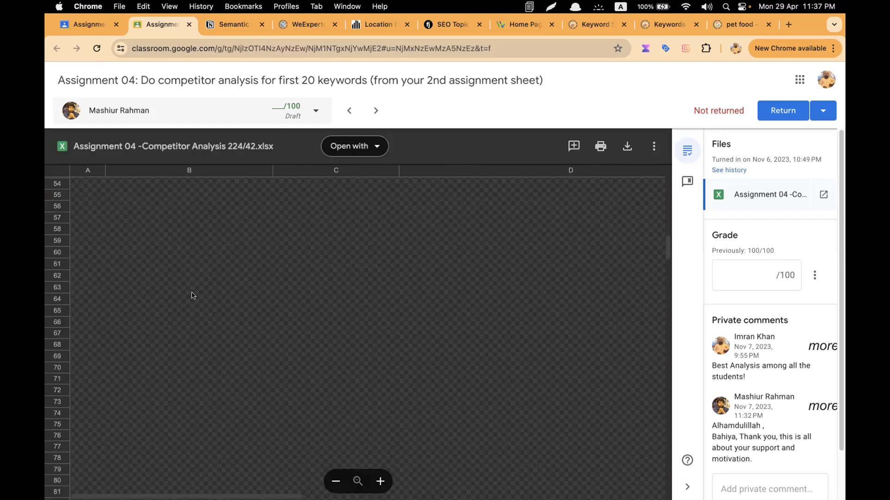
{"action": "scroll", "coordinate": [192, 294], "scroll_direction": "up", "scroll_amount": 5}
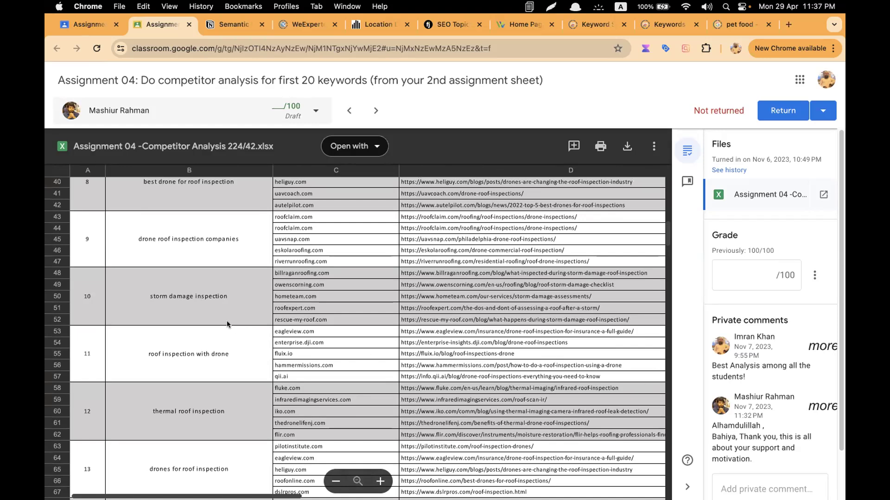
{"action": "scroll", "coordinate": [167, 319], "scroll_direction": "down", "scroll_amount": 3}
{"action": "scroll", "coordinate": [167, 318], "scroll_direction": "down", "scroll_amount": 10}
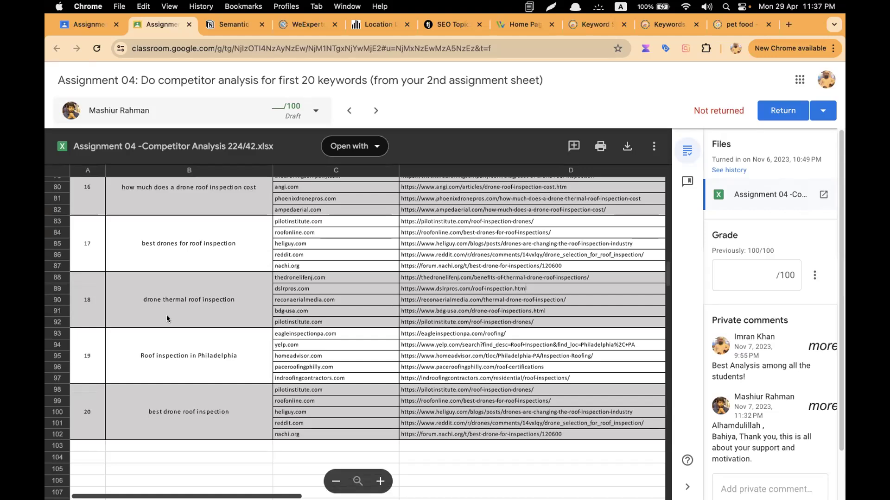
{"action": "scroll", "coordinate": [167, 318], "scroll_direction": "up", "scroll_amount": 2}
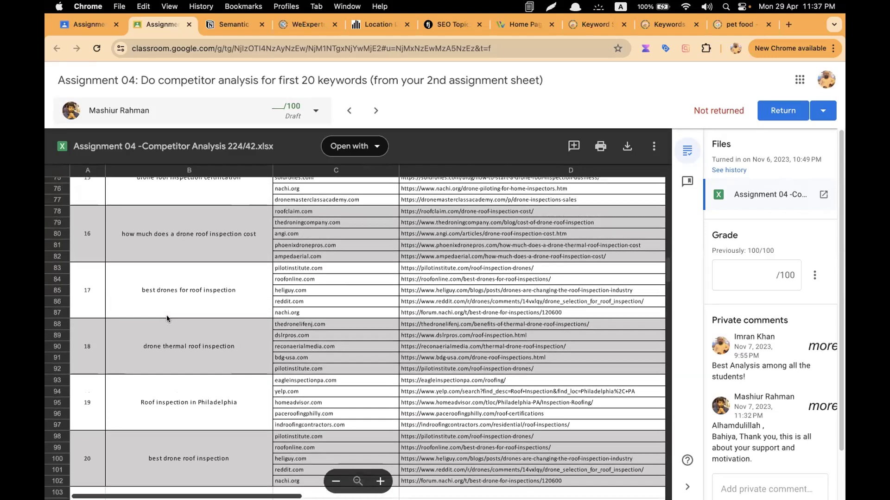
{"action": "scroll", "coordinate": [167, 318], "scroll_direction": "up", "scroll_amount": 4}
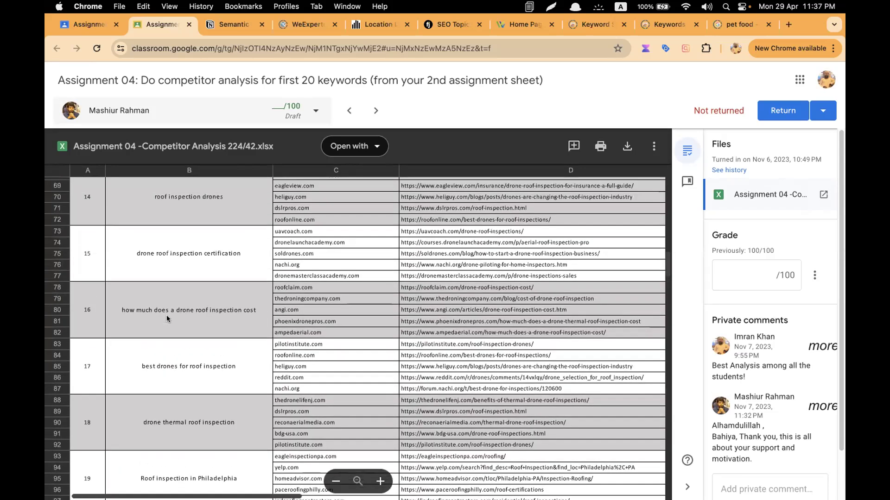
{"action": "scroll", "coordinate": [166, 315], "scroll_direction": "down", "scroll_amount": 3}
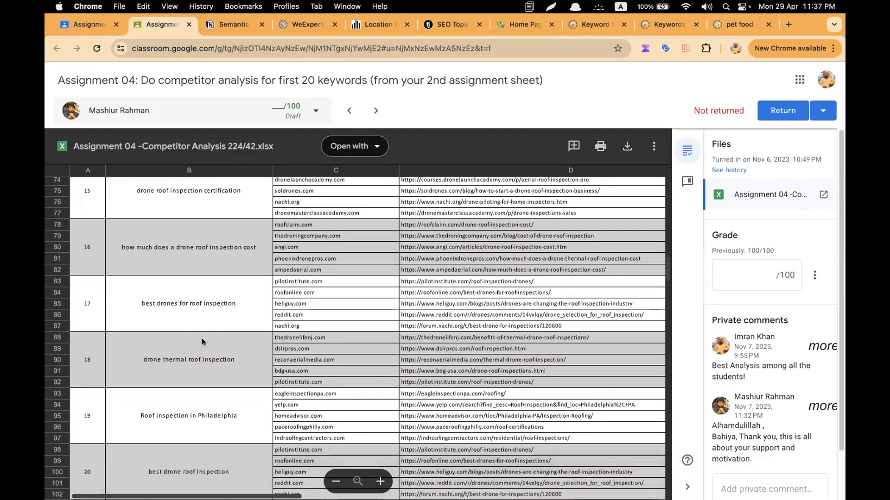
{"action": "scroll", "coordinate": [201, 342], "scroll_direction": "up", "scroll_amount": 20}
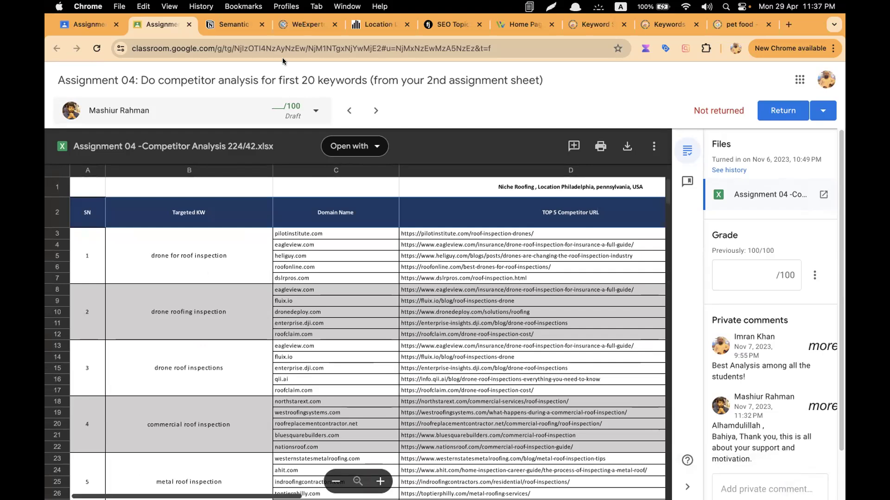
Return to the list of graded submissions, open "Keyword Research sheet class 04" in a new tab and switch to it
{"action": "left_click", "coordinate": [93, 21]}
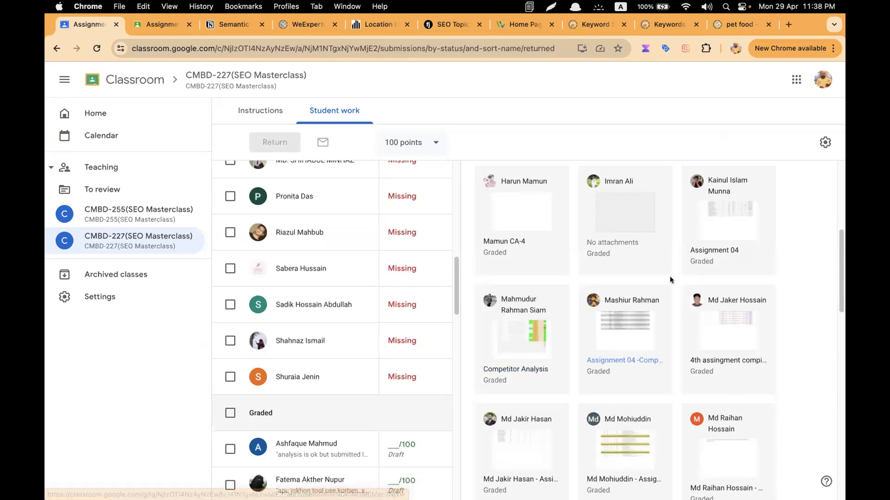
{"action": "scroll", "coordinate": [586, 282], "scroll_direction": "up", "scroll_amount": 5}
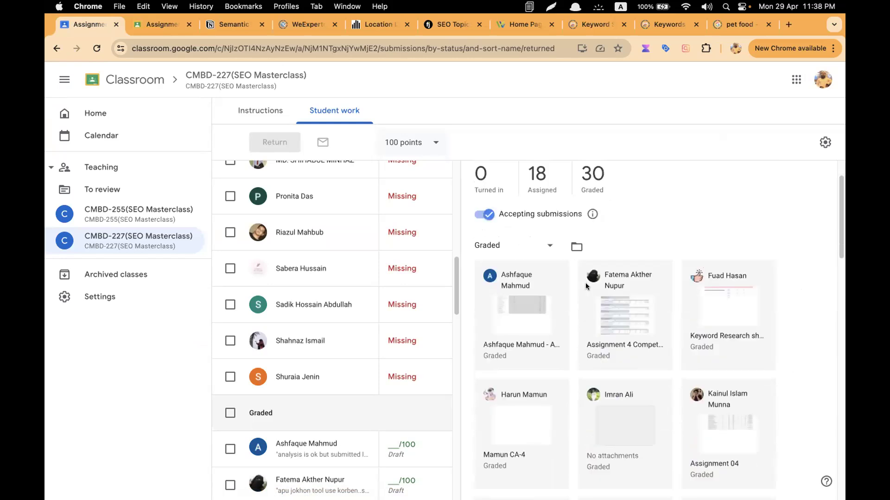
{"action": "scroll", "coordinate": [585, 282], "scroll_direction": "down", "scroll_amount": 8}
{"action": "scroll", "coordinate": [587, 287], "scroll_direction": "up", "scroll_amount": 4}
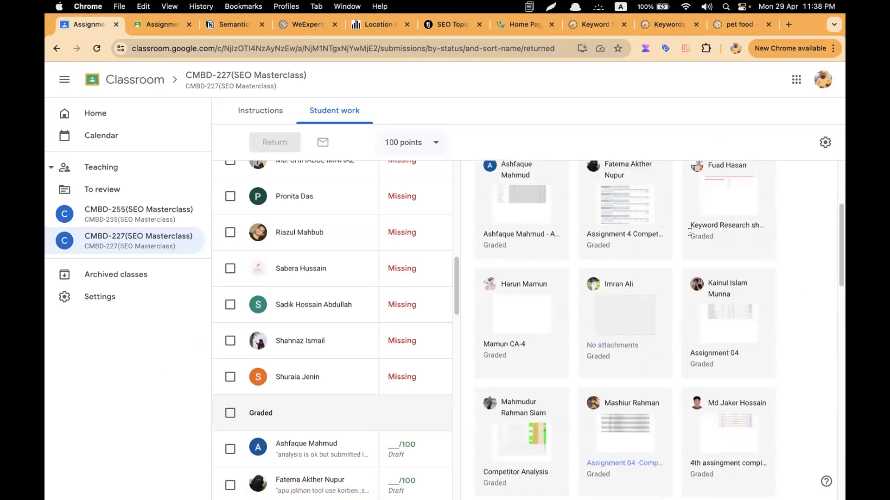
{"action": "scroll", "coordinate": [714, 248], "scroll_direction": "up", "scroll_amount": 1}
{"action": "right_click", "coordinate": [713, 245]}
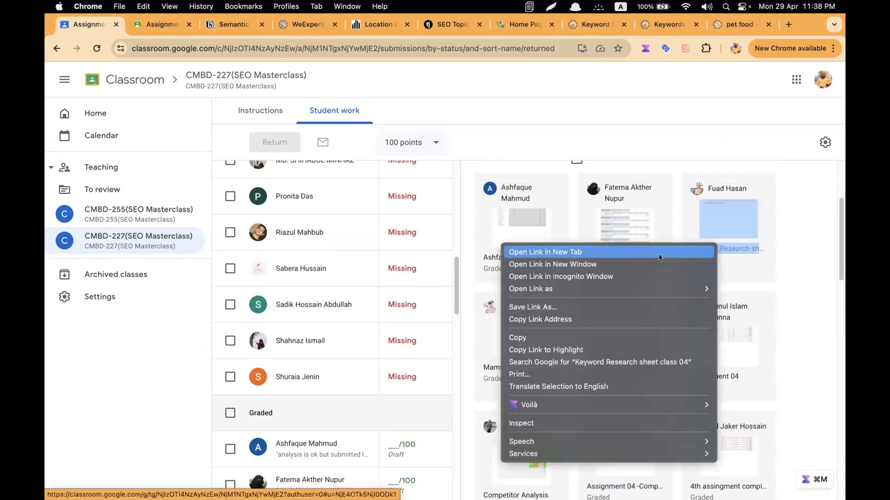
{"action": "left_click", "coordinate": [659, 254]}
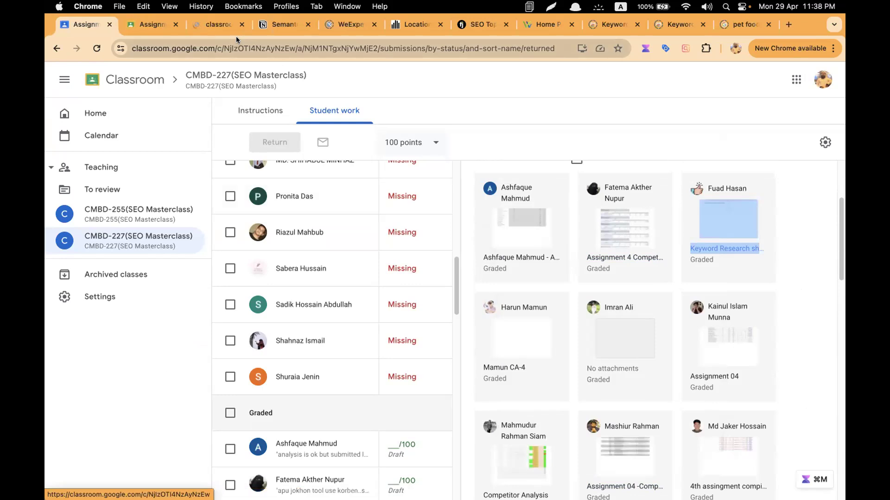
{"action": "left_click", "coordinate": [223, 24]}
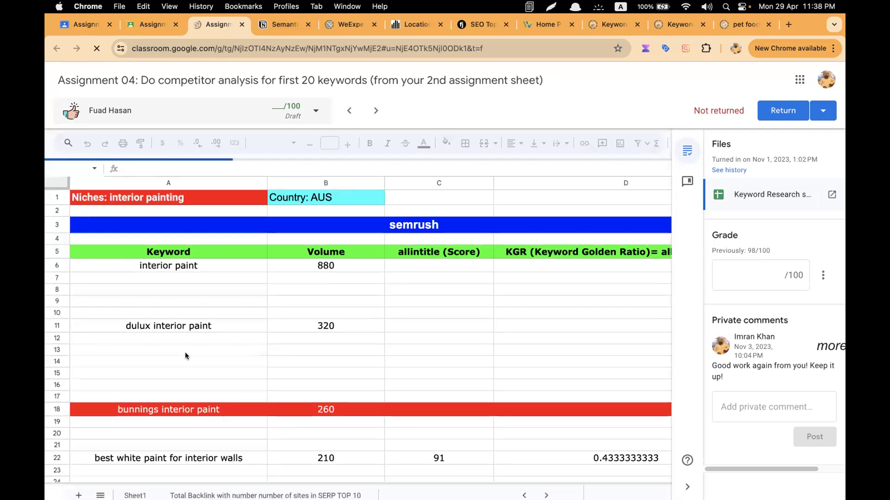
Examine the interior painting sheet's columns from Keyword, Volume and allintitle through KGR to Website Address
{"action": "scroll", "coordinate": [185, 353], "scroll_direction": "down", "scroll_amount": 2}
{"action": "scroll", "coordinate": [185, 352], "scroll_direction": "up", "scroll_amount": 2}
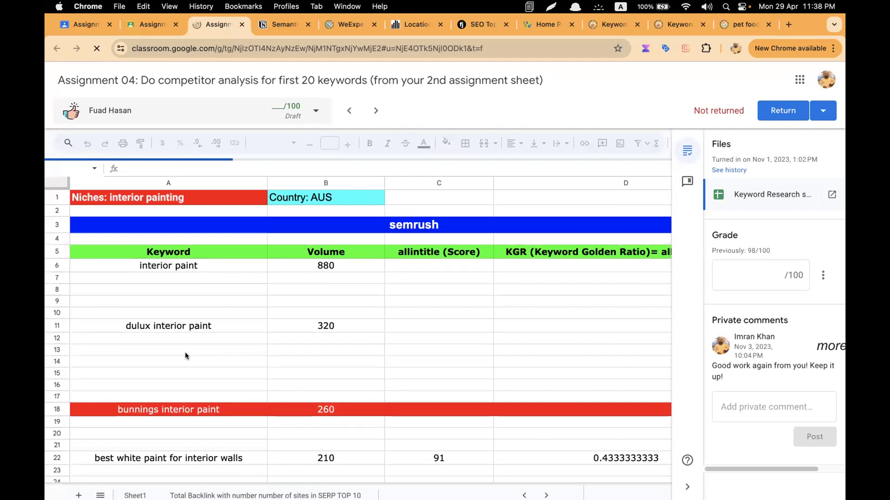
{"action": "scroll", "coordinate": [185, 352], "scroll_direction": "down", "scroll_amount": 3}
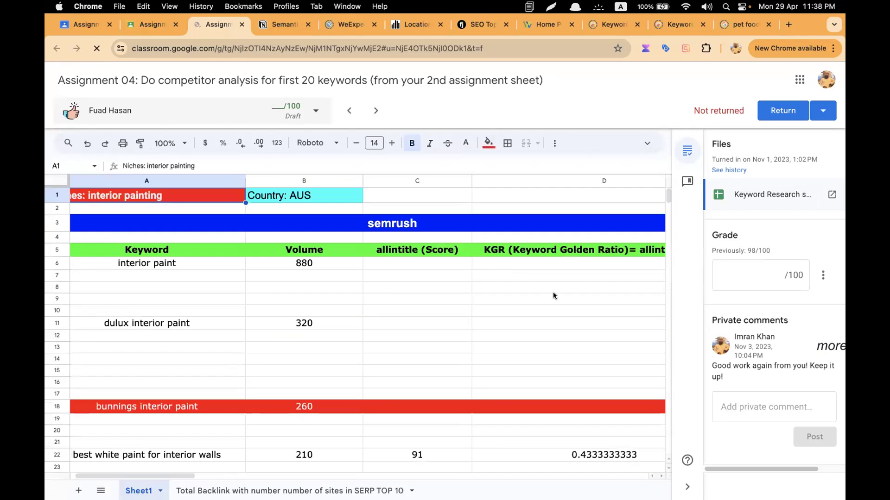
{"action": "scroll", "coordinate": [199, 477], "scroll_direction": "right", "scroll_amount": 5}
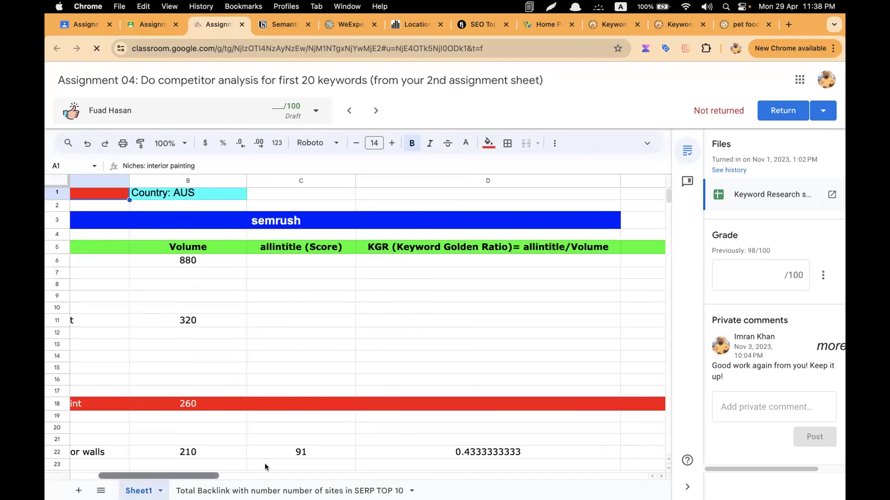
{"action": "scroll", "coordinate": [271, 466], "scroll_direction": "right", "scroll_amount": 10}
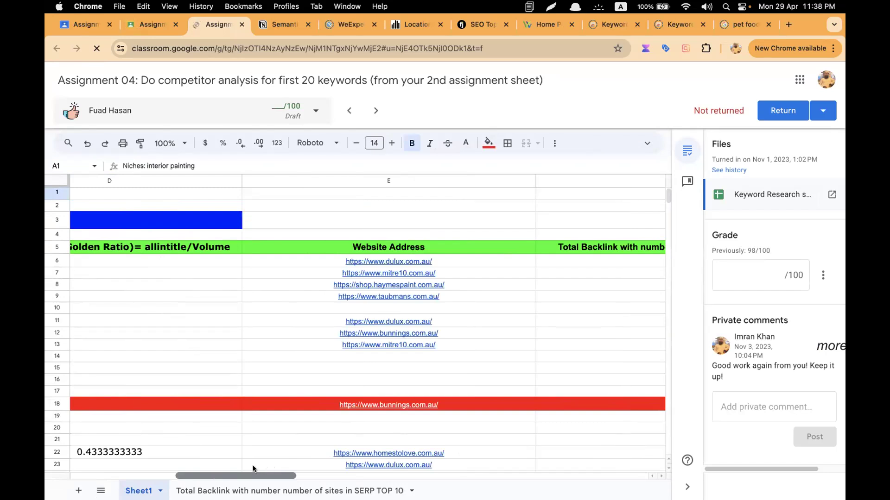
{"action": "scroll", "coordinate": [112, 466], "scroll_direction": "left", "scroll_amount": 10}
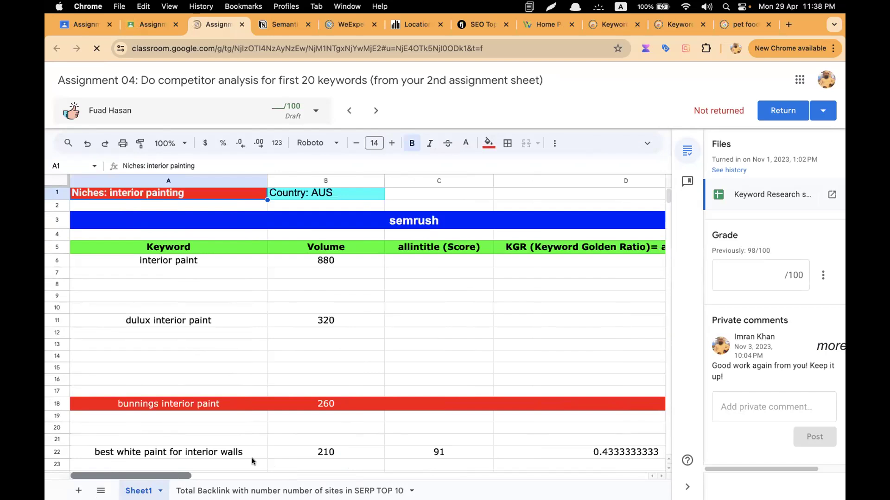
Review the sheet's competitor metrics: total backlinks, referring domains, DA and PA for the top 4 SERP sites
{"action": "scroll", "coordinate": [325, 452], "scroll_direction": "right", "scroll_amount": 10}
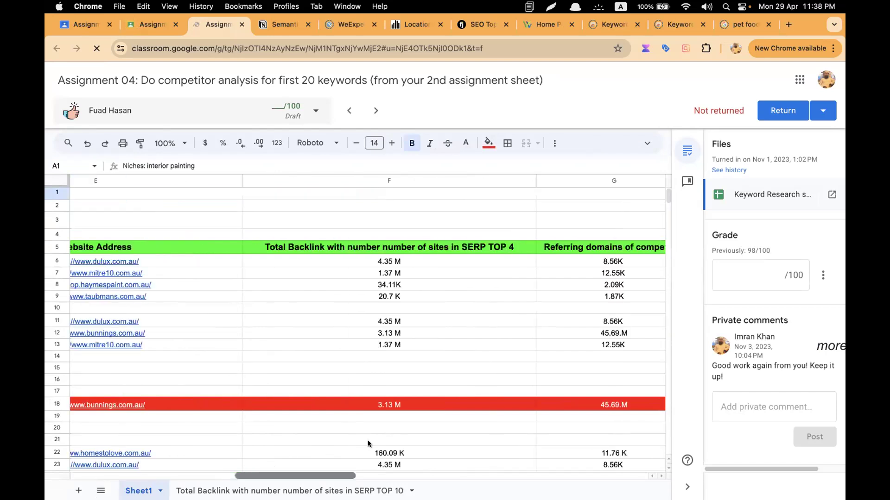
{"action": "scroll", "coordinate": [368, 444], "scroll_direction": "right", "scroll_amount": 3}
{"action": "scroll", "coordinate": [352, 447], "scroll_direction": "left", "scroll_amount": 4}
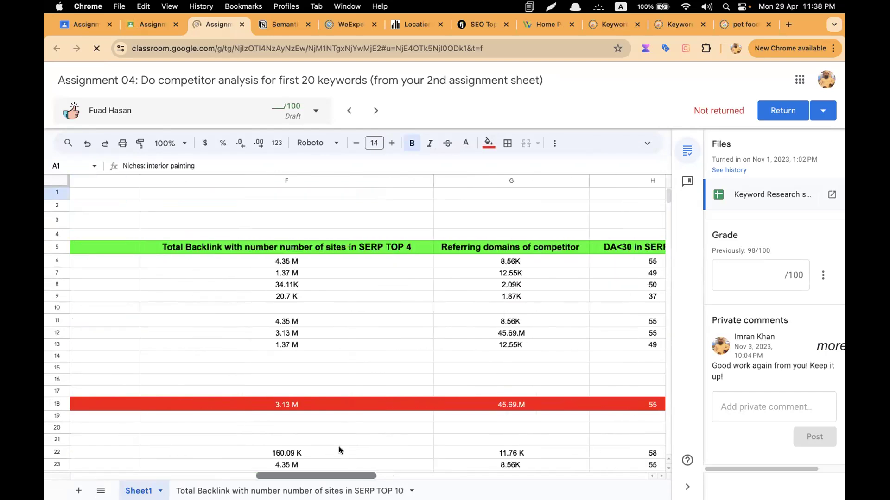
{"action": "scroll", "coordinate": [322, 455], "scroll_direction": "left", "scroll_amount": 4}
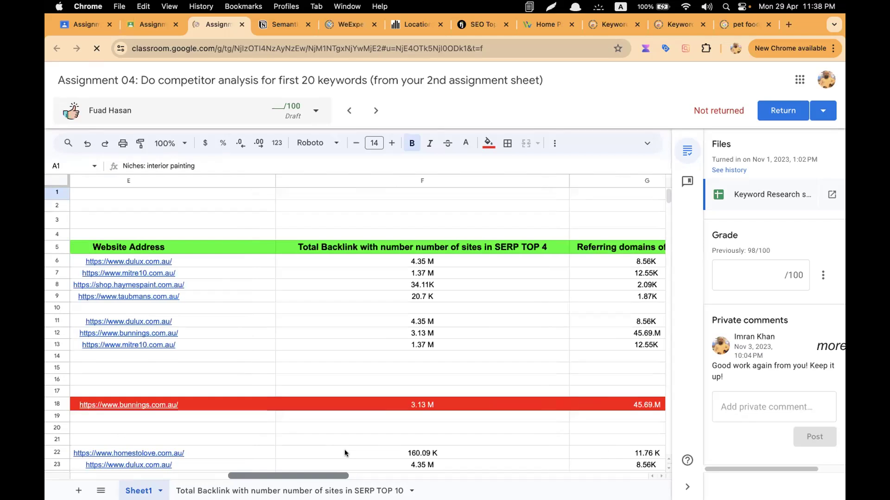
{"action": "scroll", "coordinate": [396, 447], "scroll_direction": "right", "scroll_amount": 5}
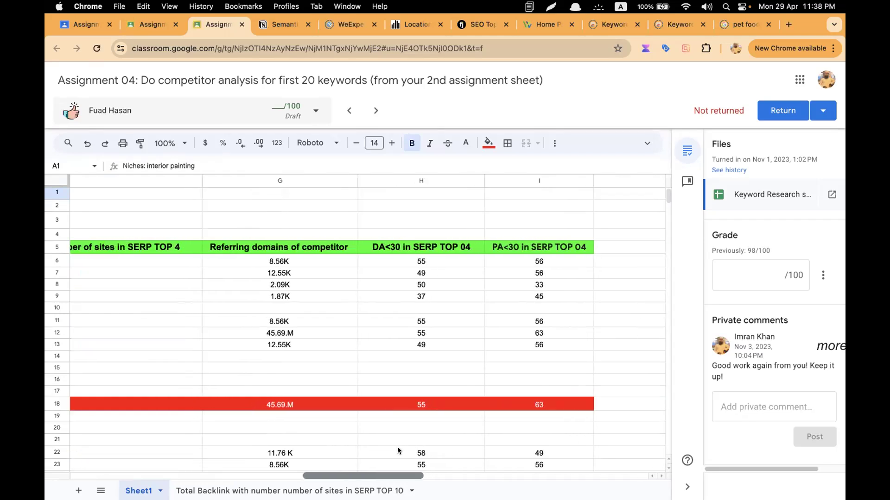
{"action": "scroll", "coordinate": [397, 447], "scroll_direction": "left", "scroll_amount": 2}
{"action": "scroll", "coordinate": [388, 453], "scroll_direction": "left", "scroll_amount": 3}
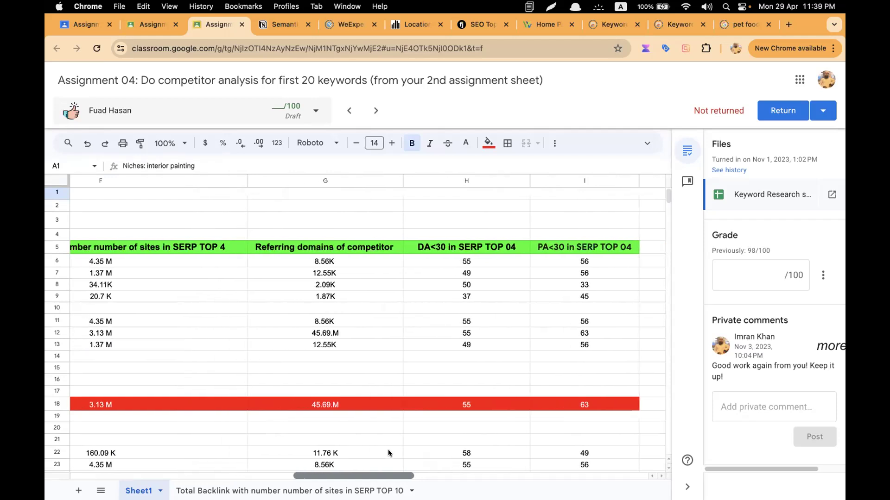
{"action": "scroll", "coordinate": [380, 456], "scroll_direction": "right", "scroll_amount": 4}
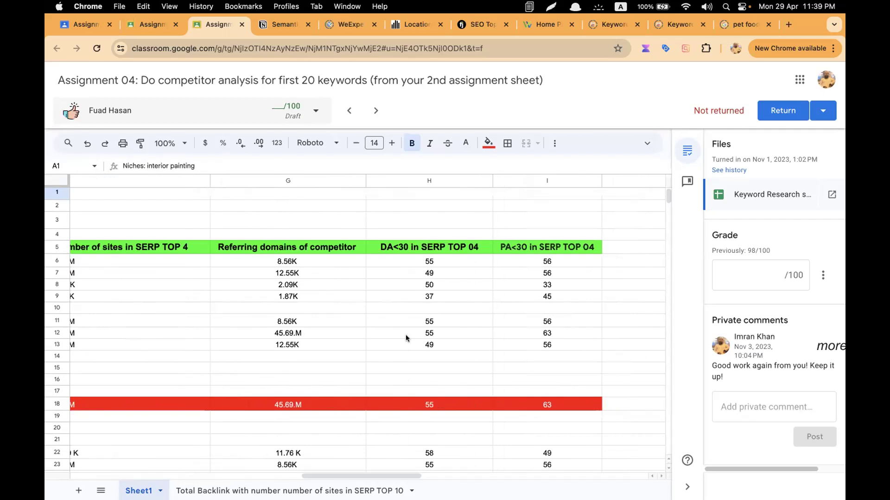
{"action": "scroll", "coordinate": [403, 371], "scroll_direction": "down", "scroll_amount": 5}
{"action": "scroll", "coordinate": [406, 338], "scroll_direction": "up", "scroll_amount": 5}
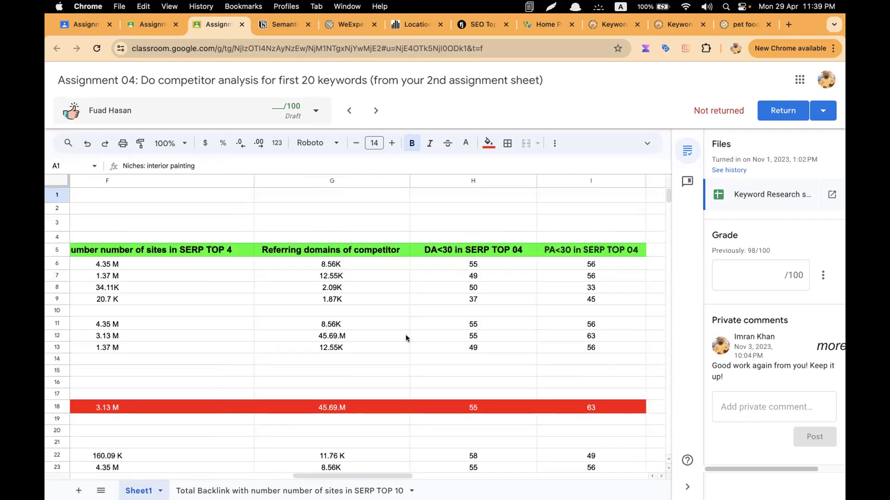
Go back to the Google results for "best dentist scarborough" and look through the organic listings below Dr. Salim Kapadia Dental Centre
{"action": "key", "text": "ctrl+Left"}
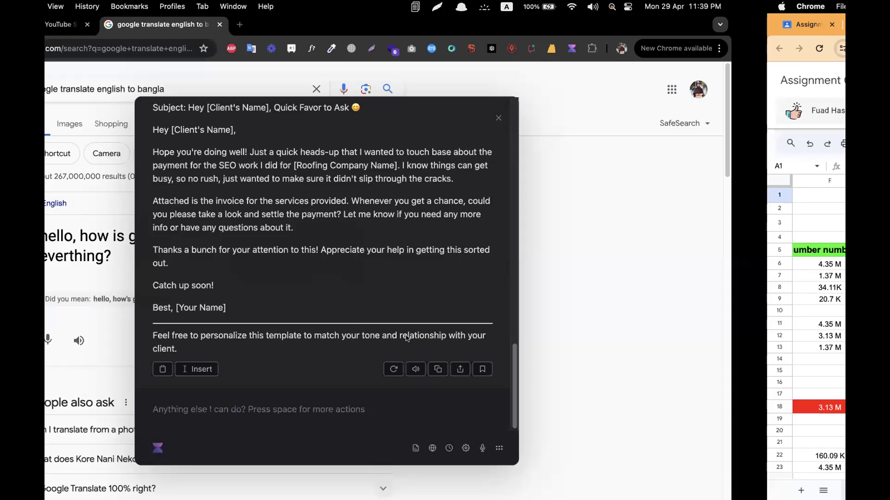
{"action": "key", "text": "ctrl+Left"}
{"action": "key", "text": "ctrl+Left"}
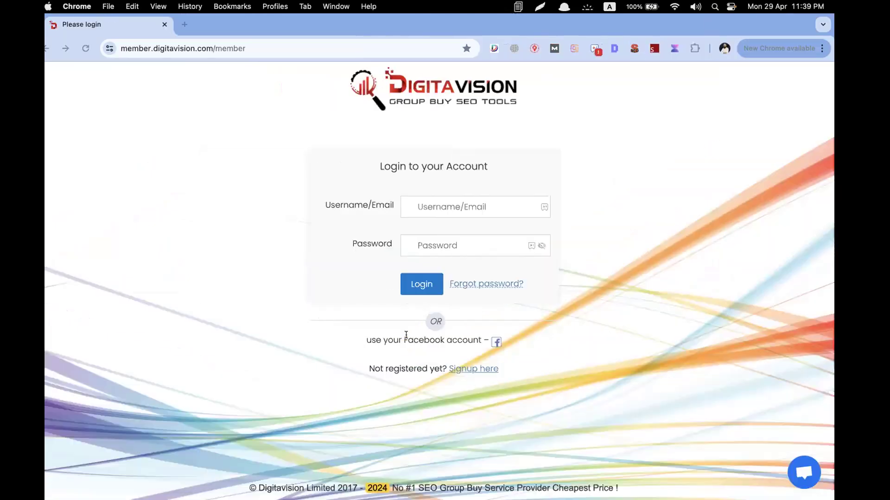
{"action": "key", "text": "ctrl+Left"}
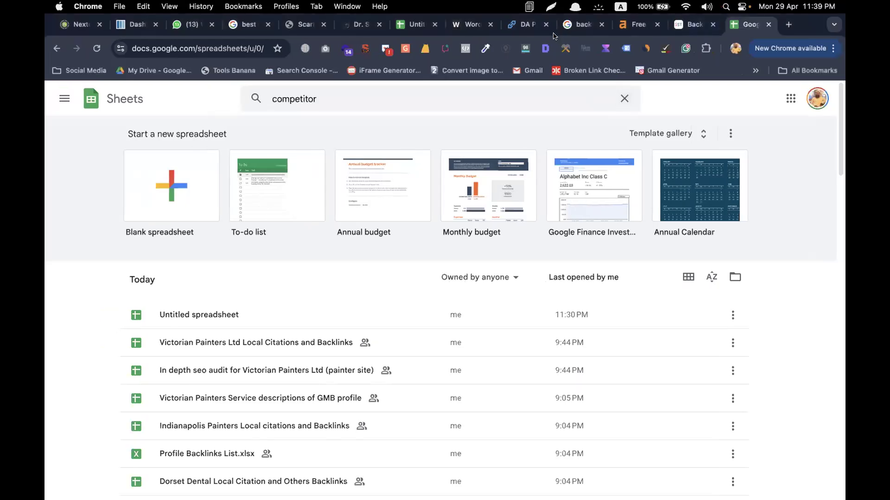
{"action": "left_click", "coordinate": [249, 26]}
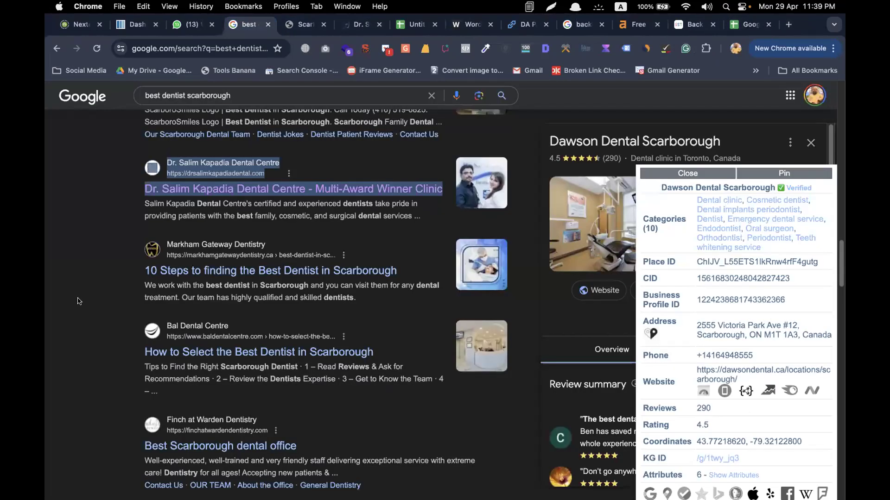
{"action": "scroll", "coordinate": [79, 302], "scroll_direction": "down", "scroll_amount": 2}
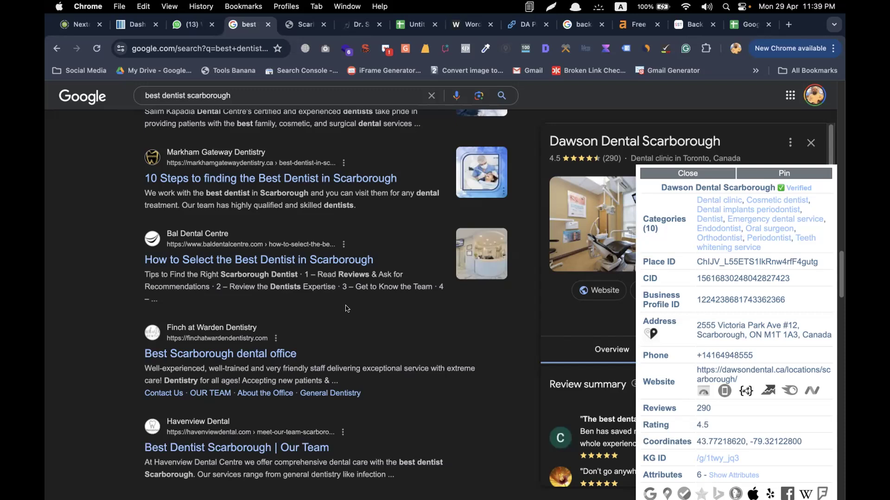
Open the untitled competitor spreadsheet and review both competitors' metrics from Domain Age to No. of Referring domains
{"action": "left_click", "coordinate": [405, 27]}
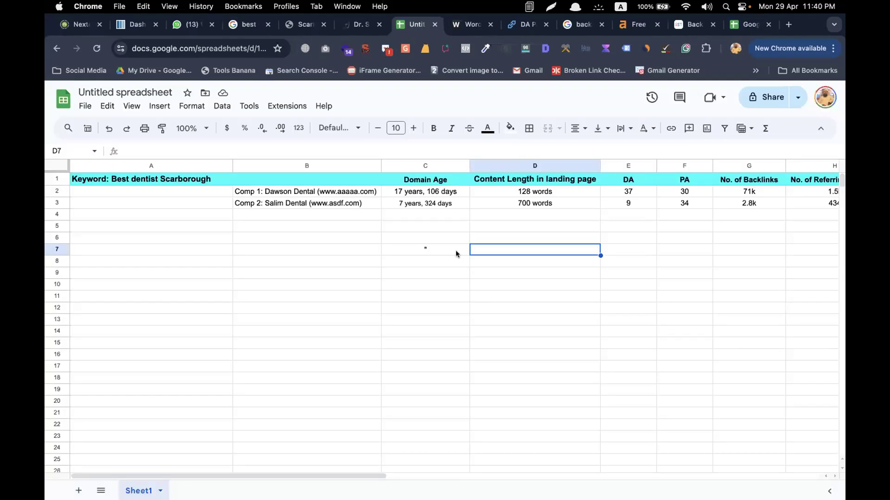
{"action": "scroll", "coordinate": [457, 254], "scroll_direction": "right", "scroll_amount": 5}
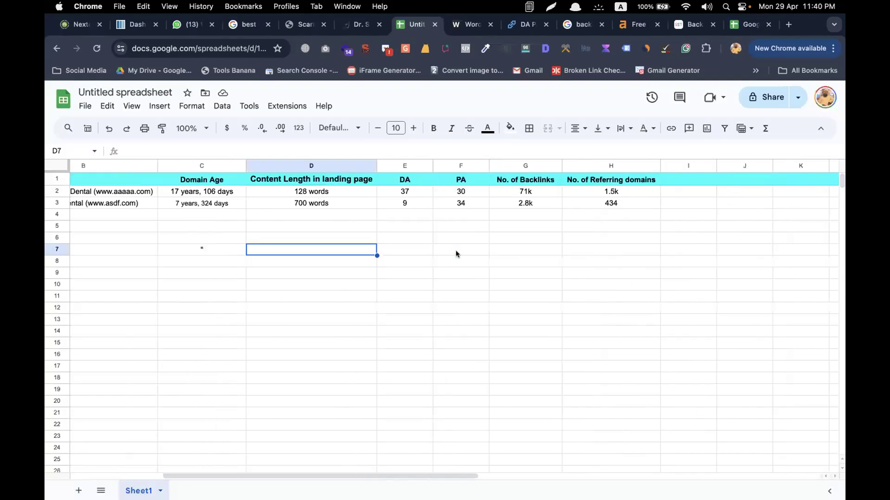
{"action": "scroll", "coordinate": [456, 254], "scroll_direction": "left", "scroll_amount": 5}
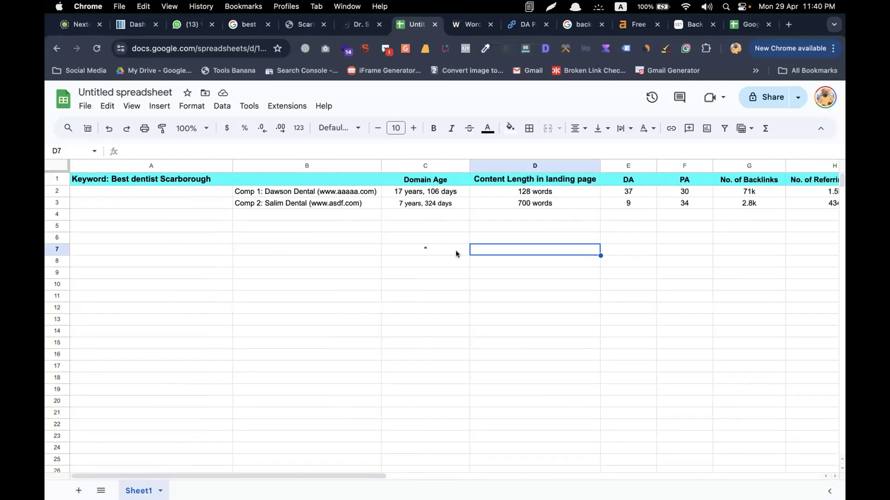
{"action": "scroll", "coordinate": [345, 312], "scroll_direction": "right", "scroll_amount": 3}
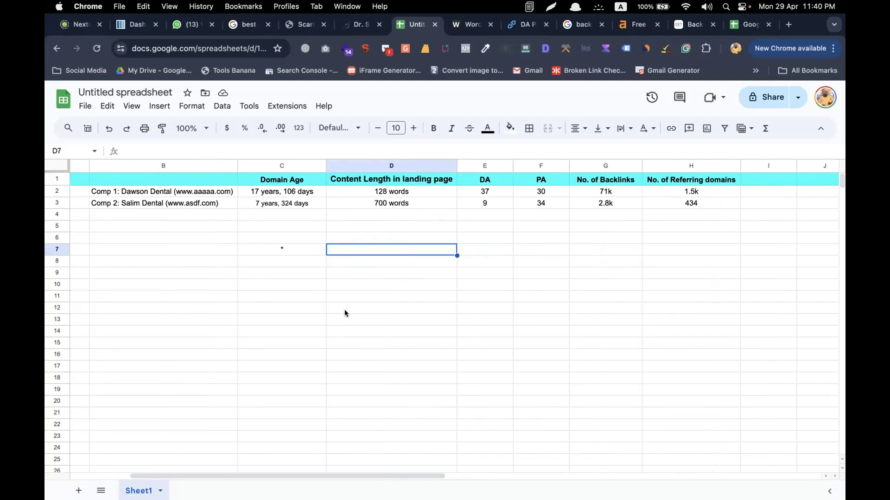
Check the list of competitor-analysis factors in the WorkFlowy outline and return to the competitor spreadsheet
{"action": "mouse_move", "coordinate": [270, 488]}
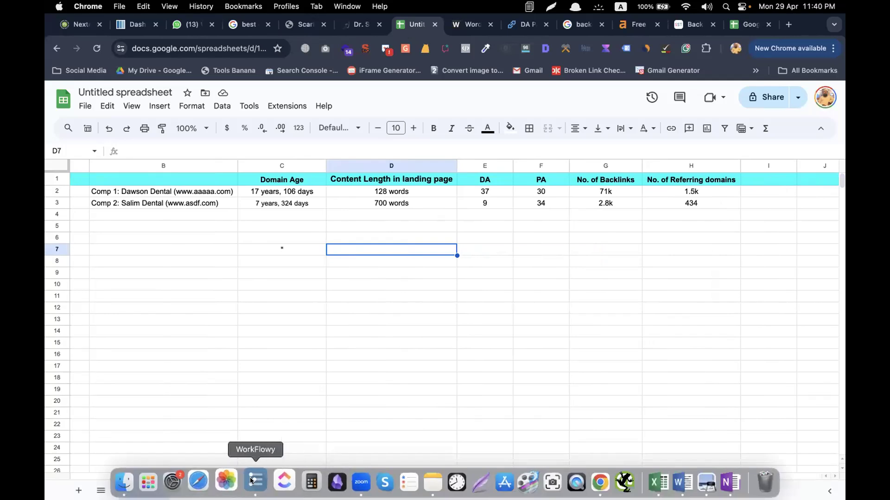
{"action": "left_click", "coordinate": [254, 482]}
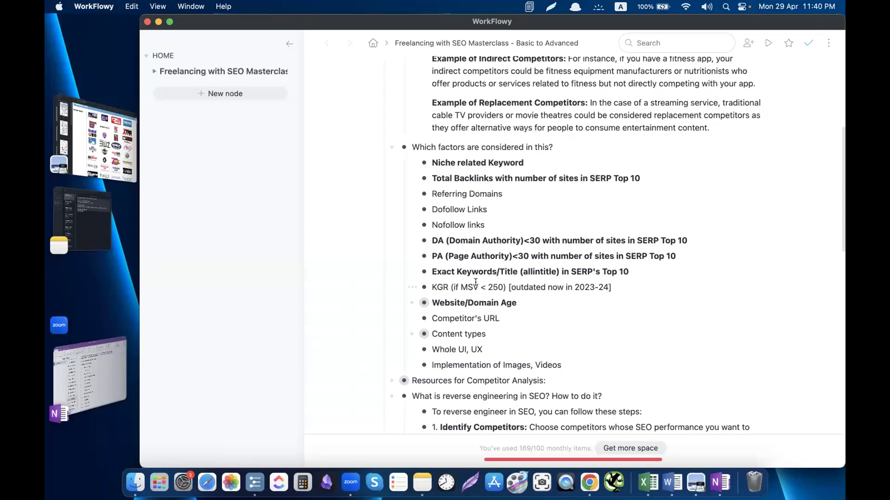
{"action": "key", "text": "super+Tab"}
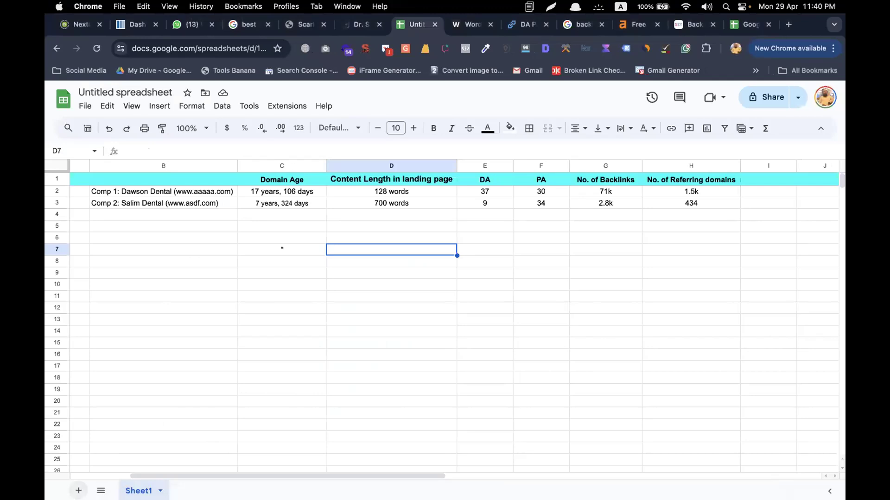
Add a new sheet to the spreadsheet, rename it "Notes" and select its cell A1
{"action": "left_click", "coordinate": [78, 490]}
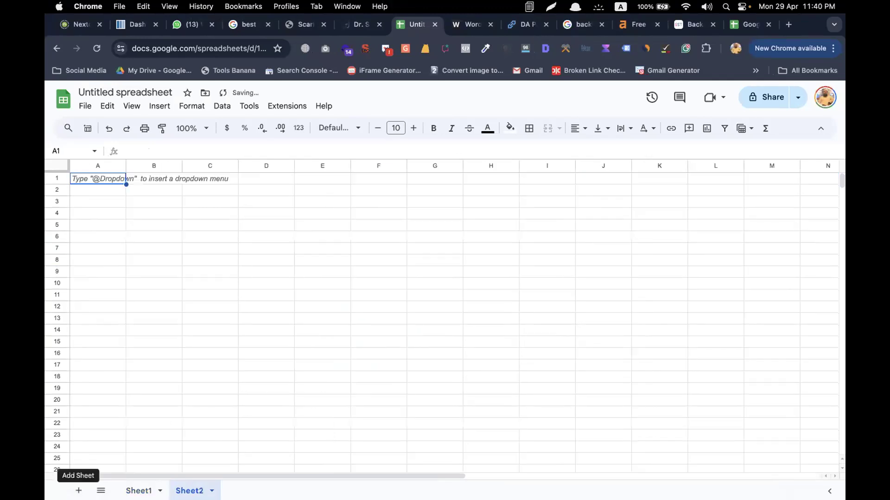
{"action": "double_click", "coordinate": [189, 491]}
{"action": "type", "text": "Notes"}
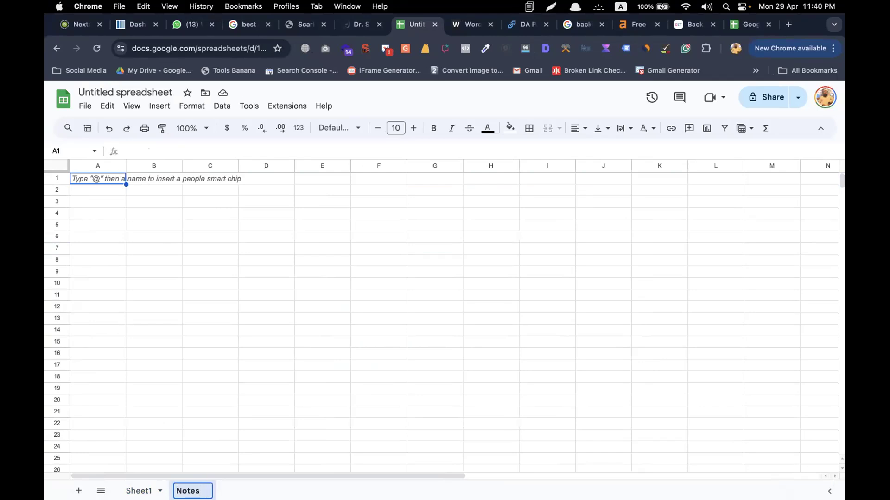
{"action": "left_click", "coordinate": [95, 178]}
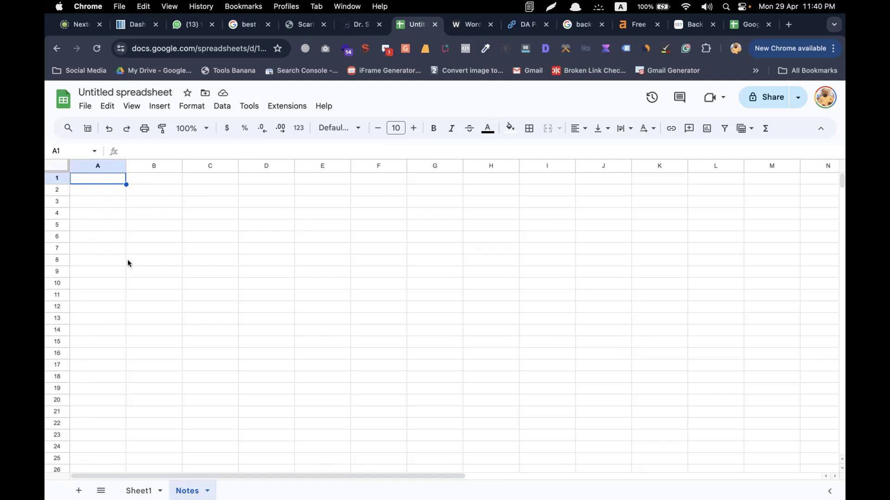
Review the competitor-analysis factors in the WorkFlowy outline down to Implementation of Images, Videos and return to the Notes sheet
{"action": "key", "text": "super+Tab"}
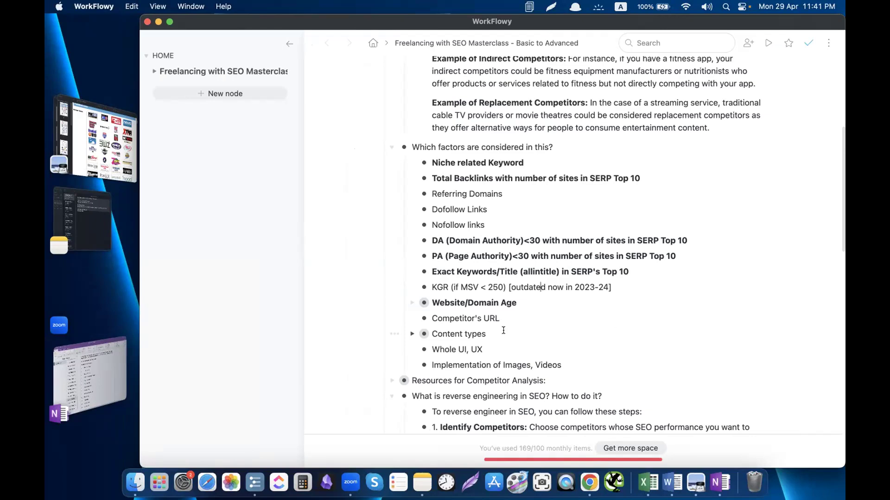
{"action": "scroll", "coordinate": [503, 330], "scroll_direction": "down", "scroll_amount": 1}
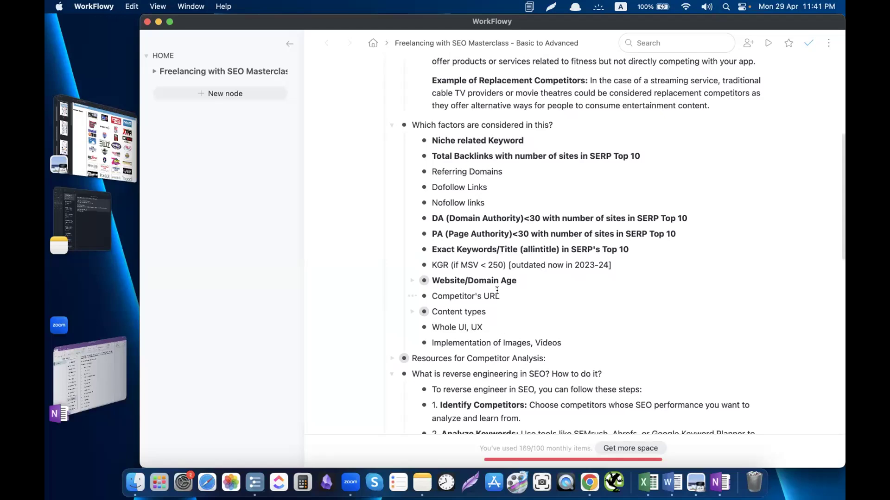
{"action": "key", "text": "super+Tab"}
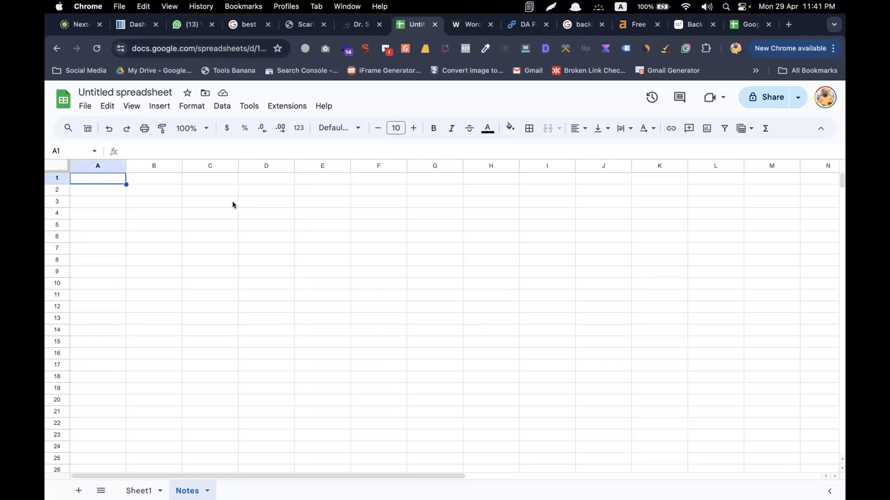
Read the WorkFlowy section on reverse engineering in SEO below the factor list and switch back to the spreadsheet
{"action": "key", "text": "super+Tab"}
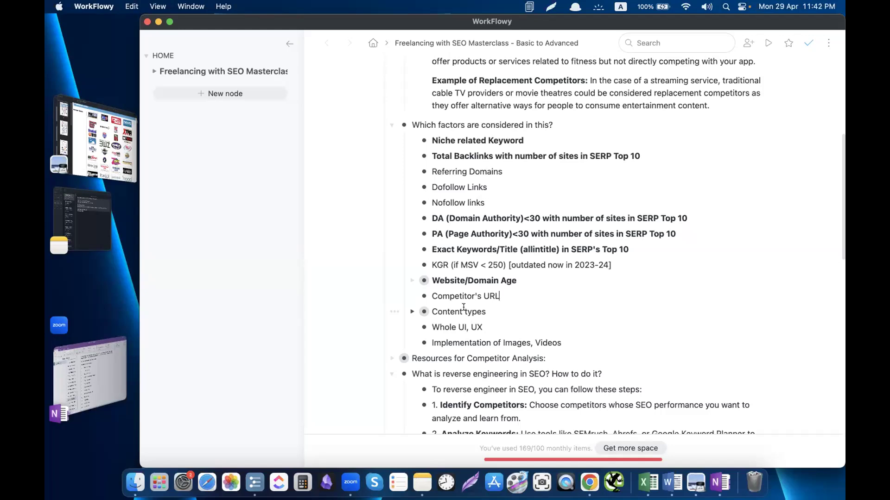
{"action": "scroll", "coordinate": [464, 307], "scroll_direction": "down", "scroll_amount": 1}
{"action": "scroll", "coordinate": [463, 307], "scroll_direction": "down", "scroll_amount": 5}
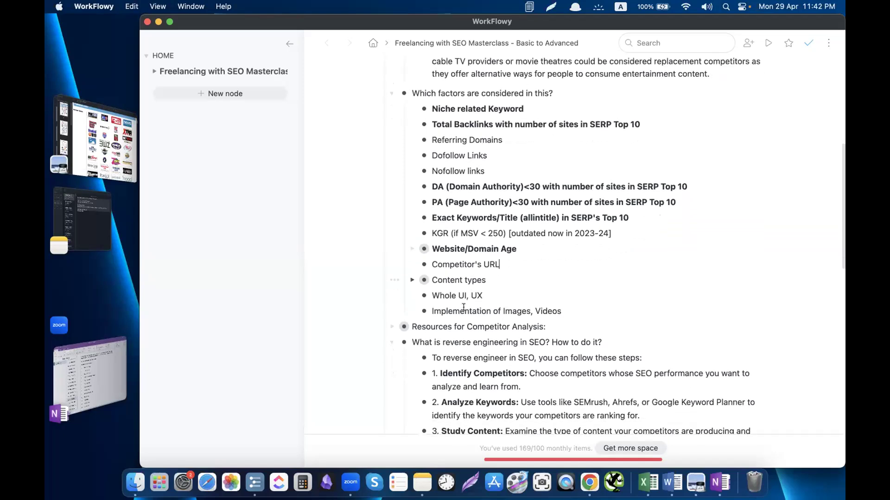
{"action": "scroll", "coordinate": [464, 307], "scroll_direction": "down", "scroll_amount": 1}
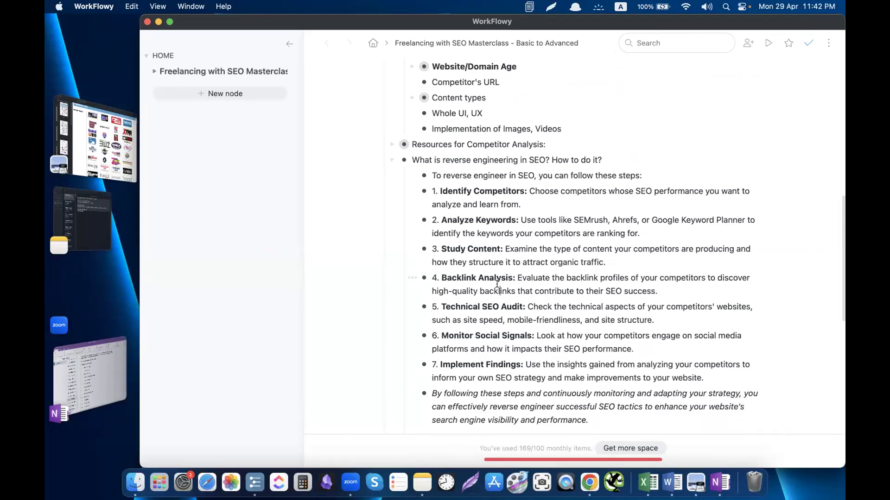
{"action": "key", "text": "ctrl+Right"}
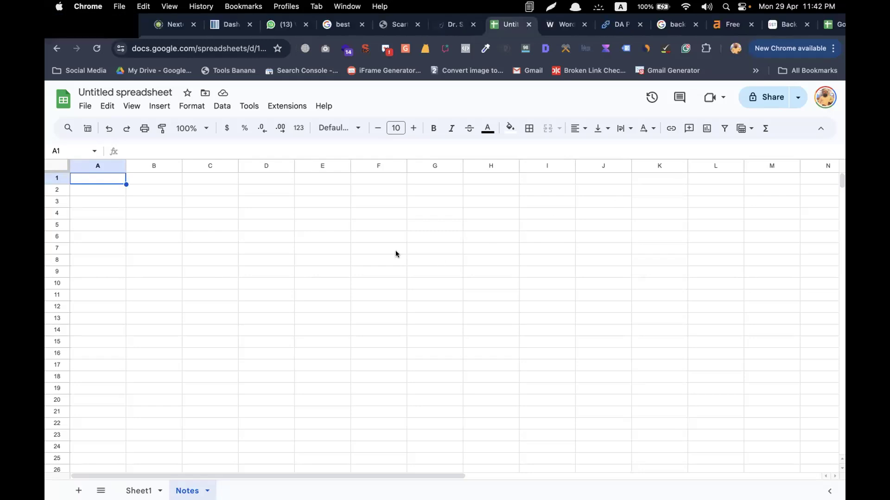
Check the WorkFlowy reverse-engineering steps through the closing remarks and open Sheet1 of the competitor spreadsheet
{"action": "key", "text": "super+Tab"}
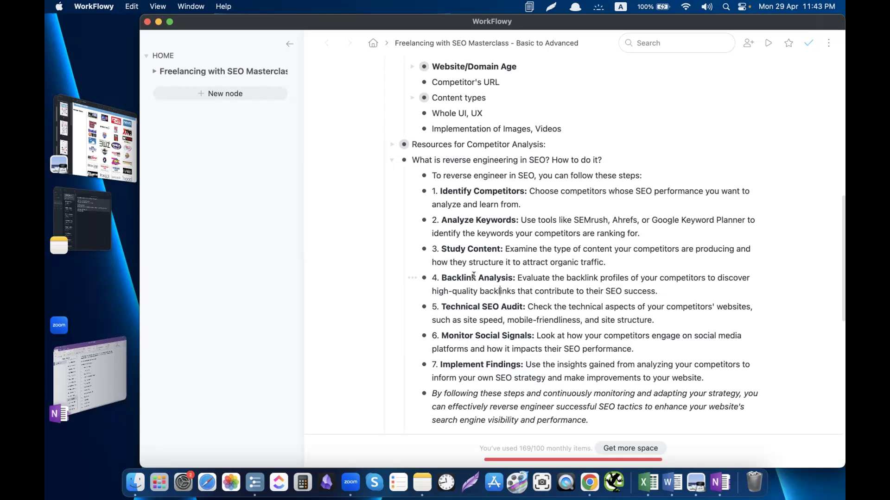
{"action": "key", "text": "super+Tab"}
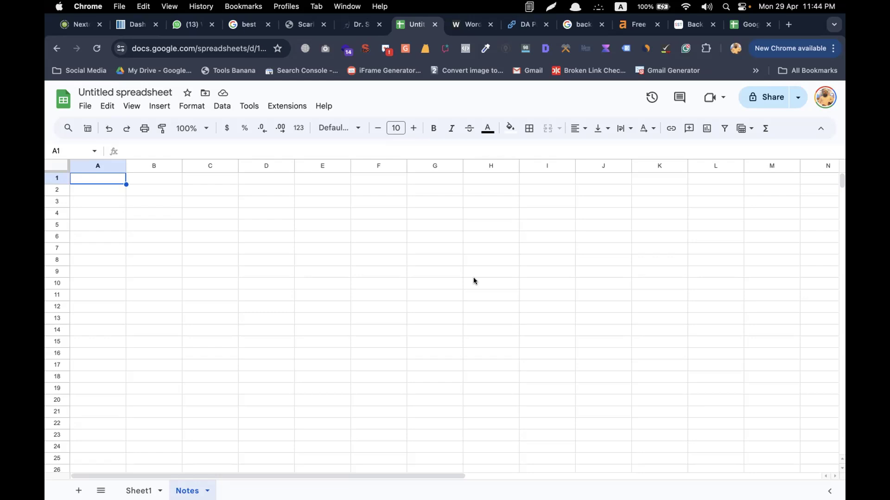
{"action": "key", "text": "ctrl+Left"}
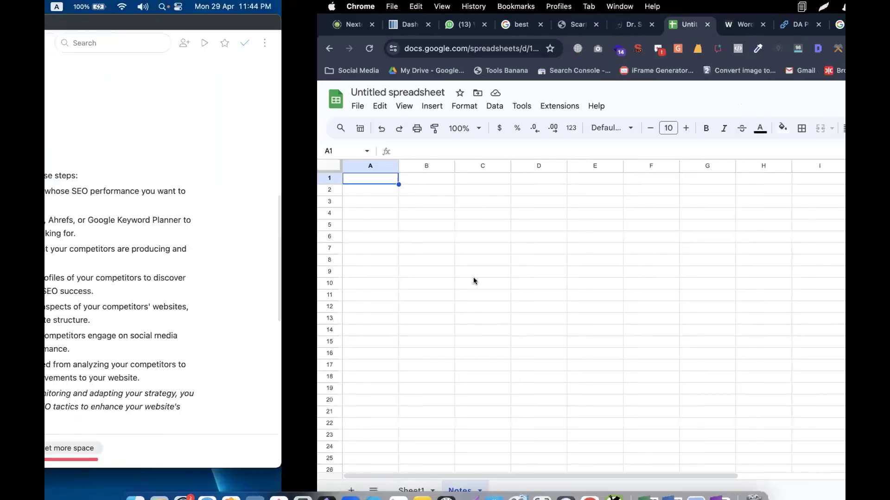
{"action": "scroll", "coordinate": [473, 276], "scroll_direction": "down", "scroll_amount": 5}
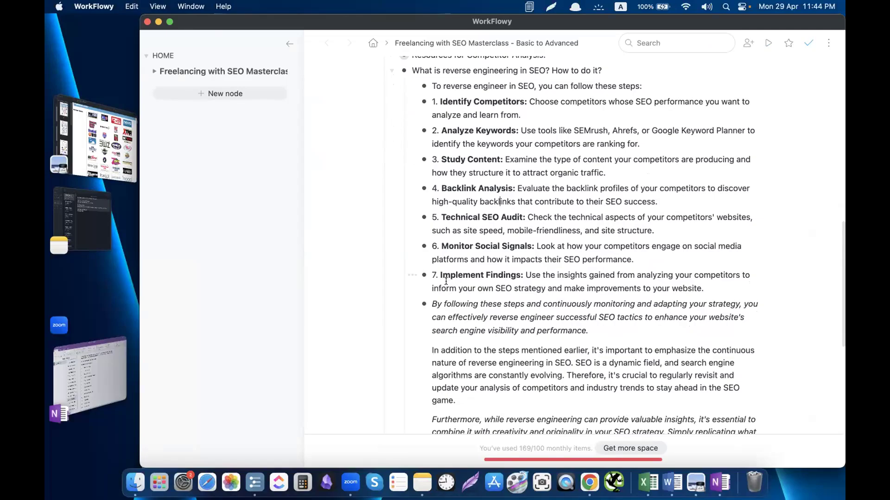
{"action": "key", "text": "ctrl+Right"}
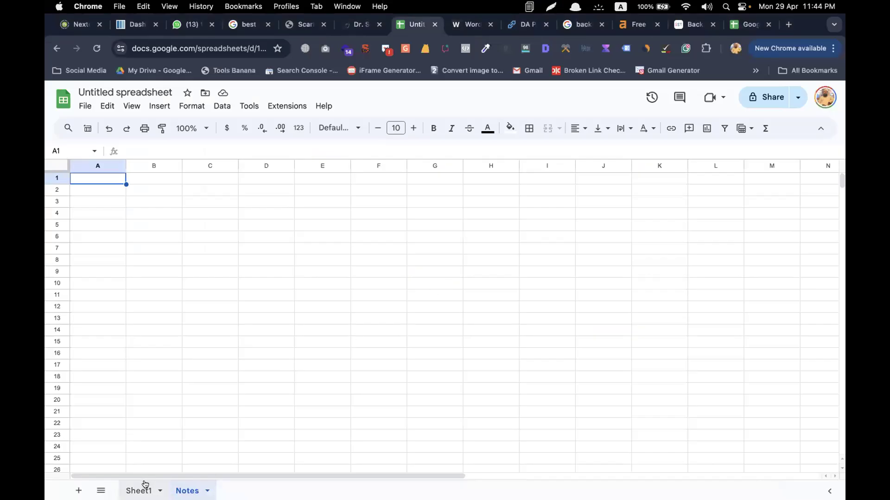
{"action": "left_click", "coordinate": [145, 487]}
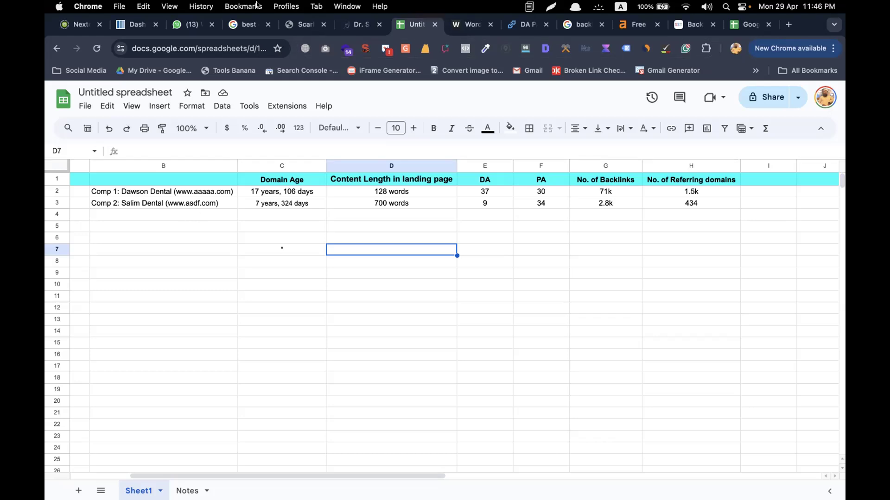
Go to the Google results for "best dentist scarborough" and look through the organic listings and the local business listings
{"action": "left_click", "coordinate": [240, 26]}
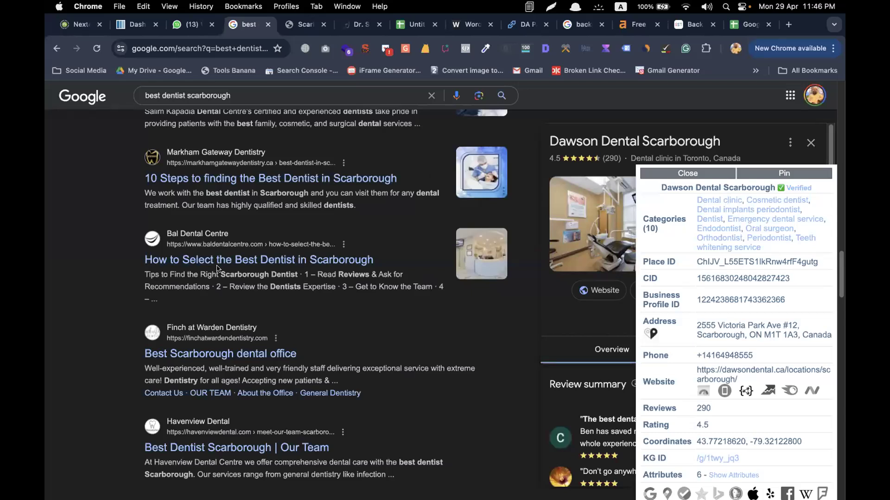
{"action": "scroll", "coordinate": [218, 268], "scroll_direction": "up", "scroll_amount": 8}
{"action": "scroll", "coordinate": [218, 268], "scroll_direction": "down", "scroll_amount": 12}
{"action": "scroll", "coordinate": [216, 269], "scroll_direction": "up", "scroll_amount": 18}
{"action": "scroll", "coordinate": [215, 269], "scroll_direction": "up", "scroll_amount": 1}
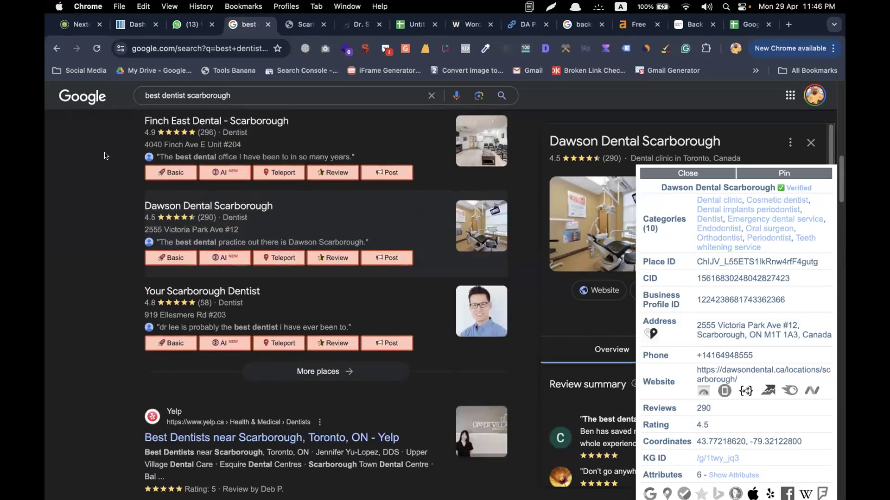
{"action": "scroll", "coordinate": [104, 155], "scroll_direction": "up", "scroll_amount": 10}
{"action": "scroll", "coordinate": [104, 156], "scroll_direction": "down", "scroll_amount": 11}
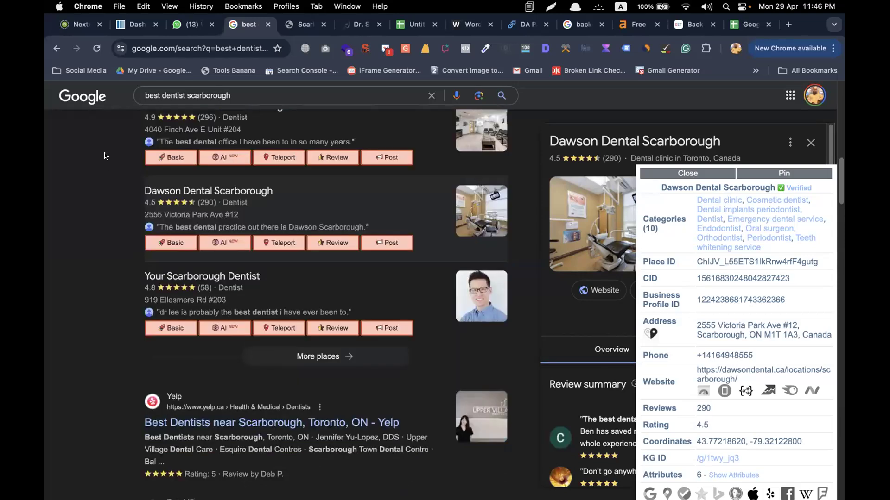
{"action": "scroll", "coordinate": [109, 177], "scroll_direction": "up", "scroll_amount": 5}
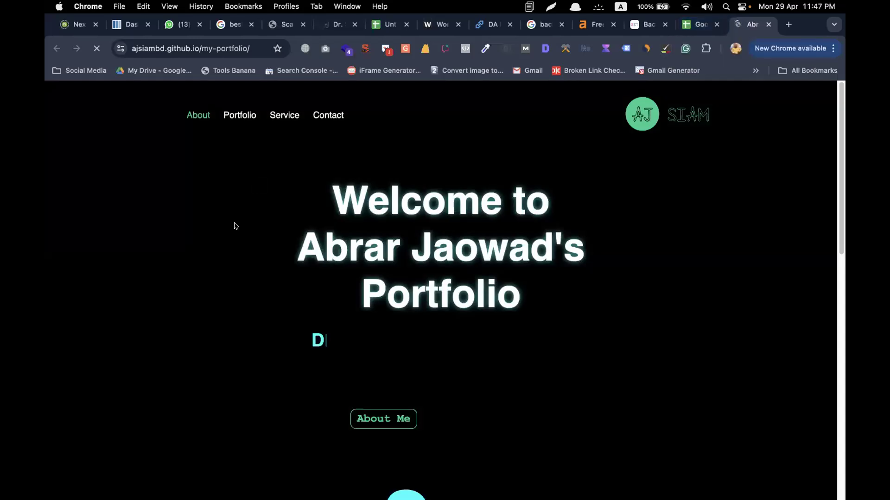
Look over the personal portfolio website's home page
{"action": "scroll", "coordinate": [236, 226], "scroll_direction": "down", "scroll_amount": 8}
{"action": "scroll", "coordinate": [235, 226], "scroll_direction": "down", "scroll_amount": 5}
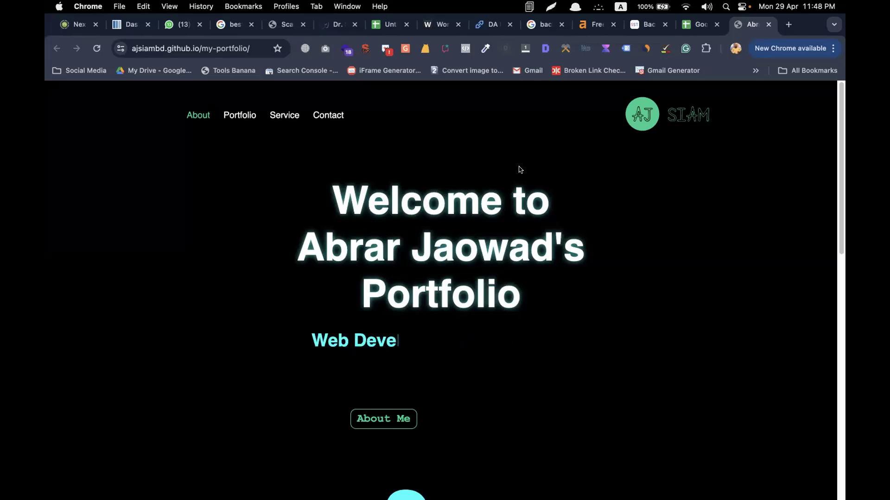
Return to the untitled competitor spreadsheet and open the Dawson Dental Scarborough location page
{"action": "left_click", "coordinate": [690, 28]}
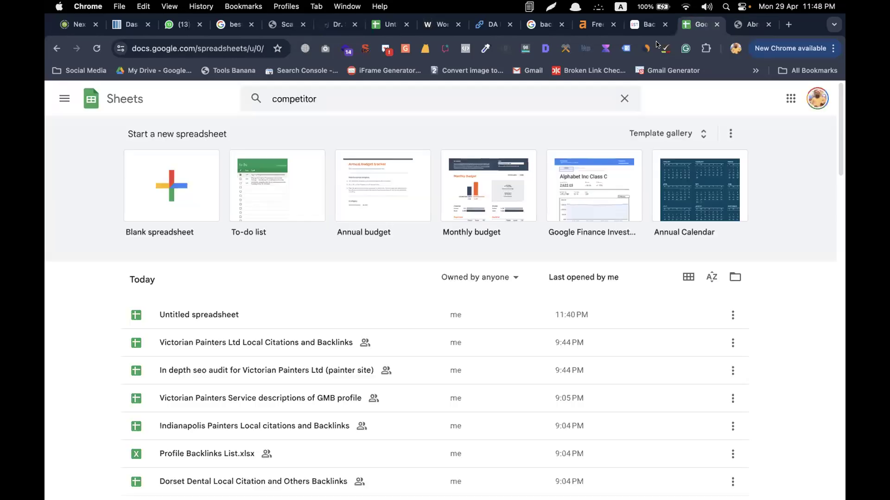
{"action": "left_click", "coordinate": [378, 29]}
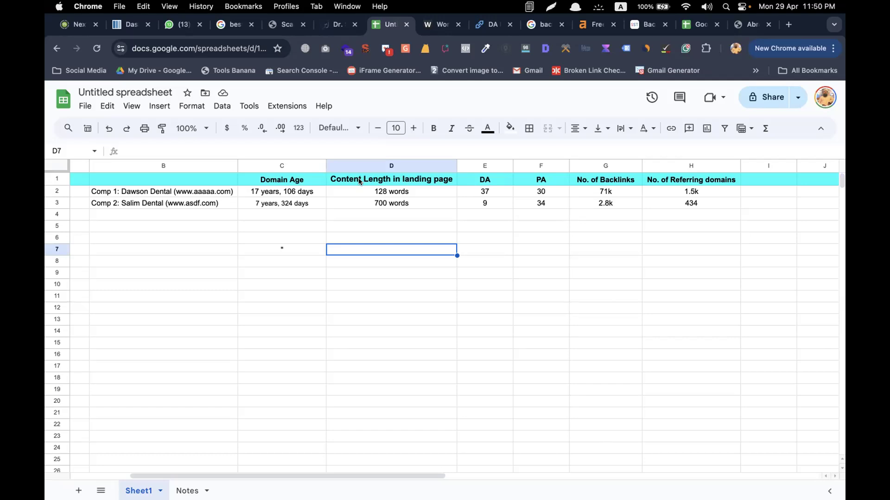
{"action": "left_click", "coordinate": [275, 25]}
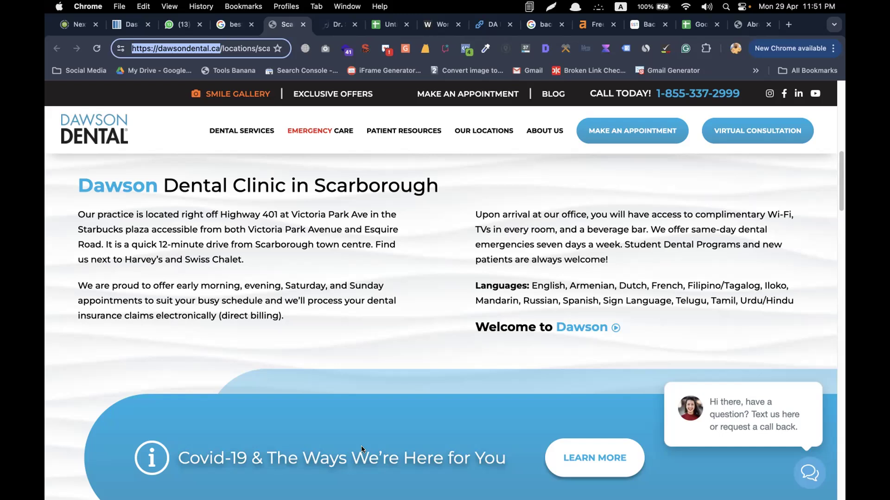
Search Google for "laptop price in bd" in a new browser tab
{"action": "left_click", "coordinate": [787, 25]}
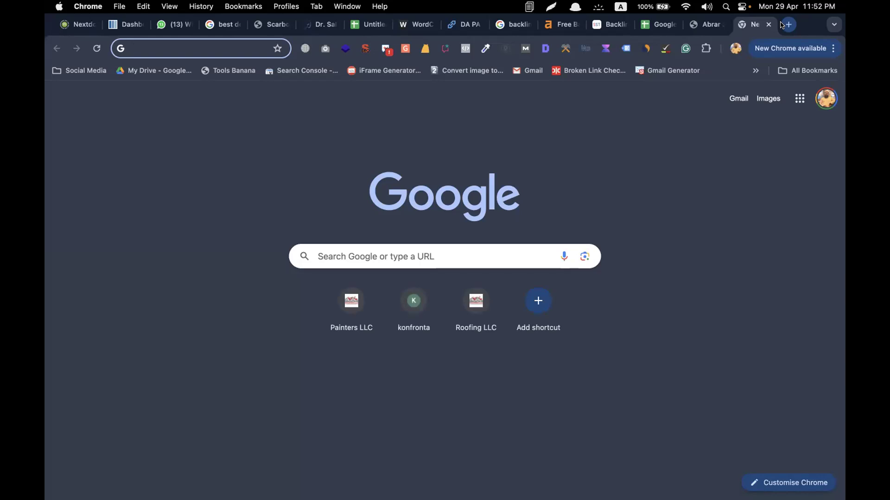
{"action": "type", "text": "lapto"}
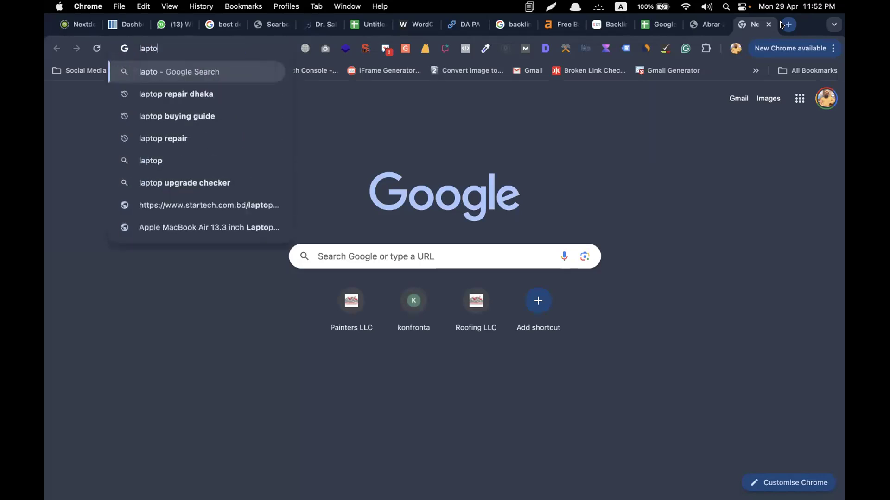
{"action": "type", "text": "p price"}
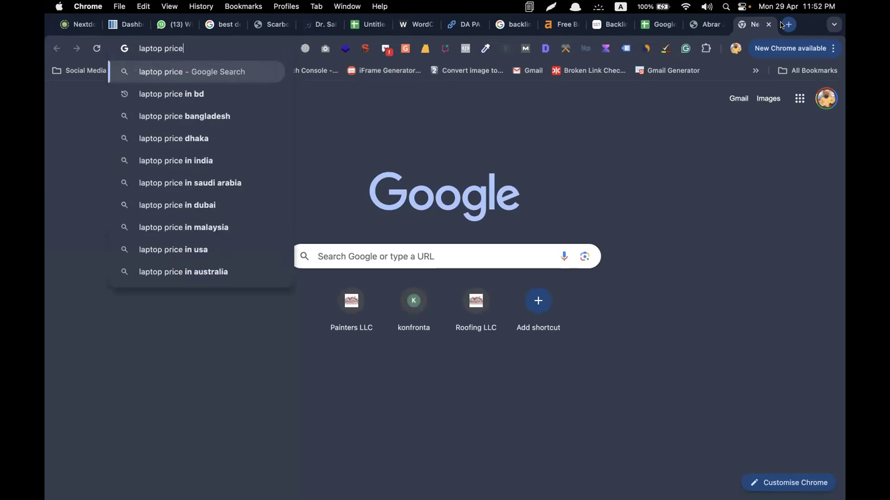
{"action": "key", "text": "Down"}
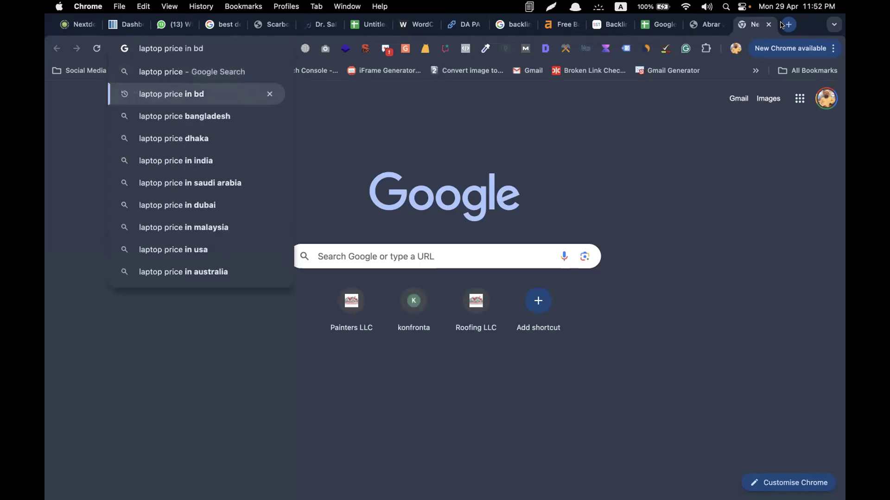
{"action": "key", "text": "Return"}
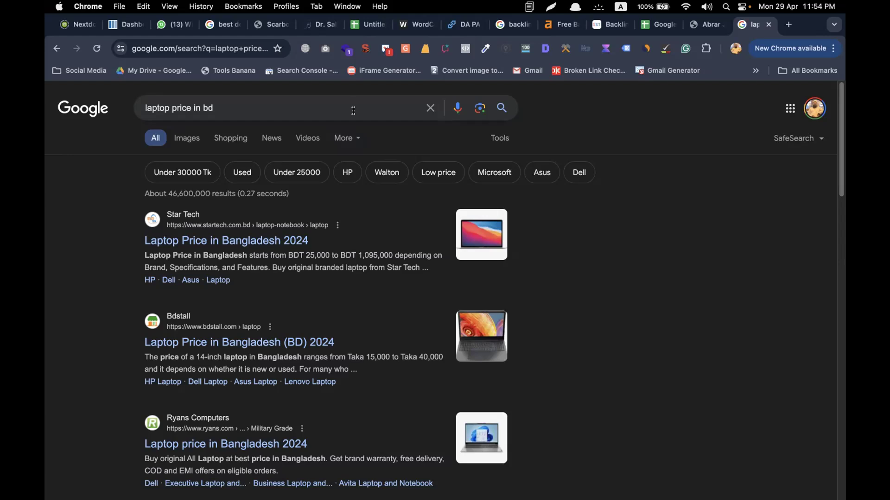
Clear the query text and look through the organic laptop price listings from Star Tech down to Computer Mania BD
{"action": "left_click", "coordinate": [426, 108]}
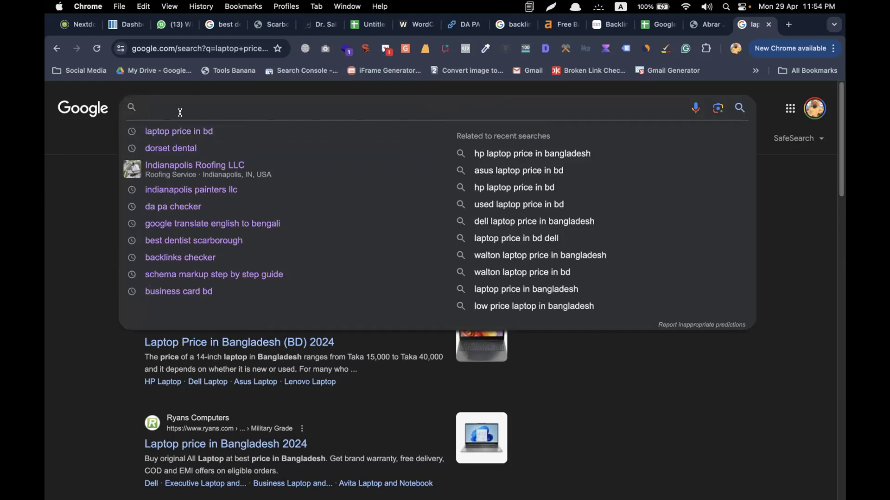
{"action": "left_click", "coordinate": [83, 202]}
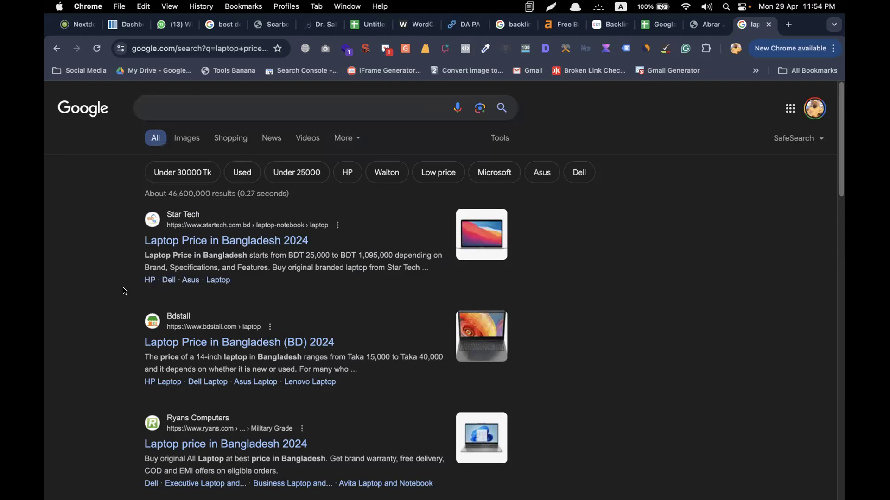
{"action": "scroll", "coordinate": [124, 291], "scroll_direction": "down", "scroll_amount": 6}
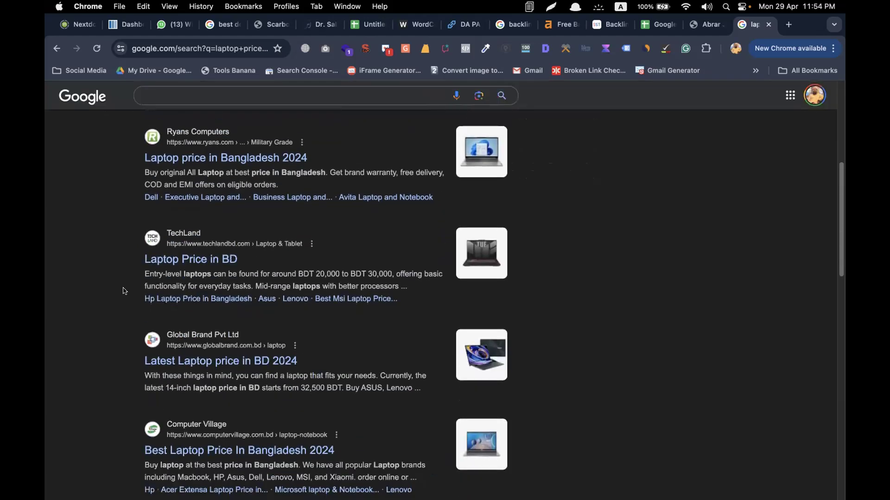
{"action": "scroll", "coordinate": [125, 291], "scroll_direction": "up", "scroll_amount": 4}
{"action": "scroll", "coordinate": [124, 291], "scroll_direction": "up", "scroll_amount": 3}
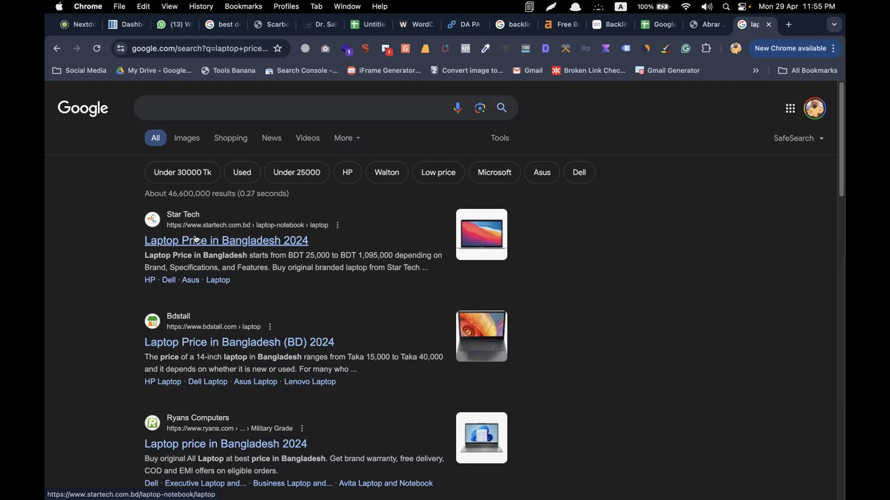
{"action": "scroll", "coordinate": [232, 241], "scroll_direction": "down", "scroll_amount": 3}
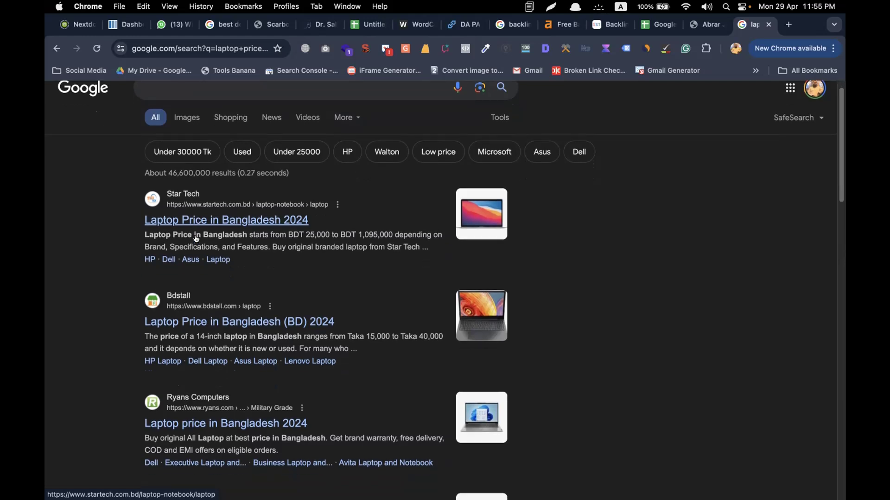
{"action": "scroll", "coordinate": [260, 278], "scroll_direction": "down", "scroll_amount": 10}
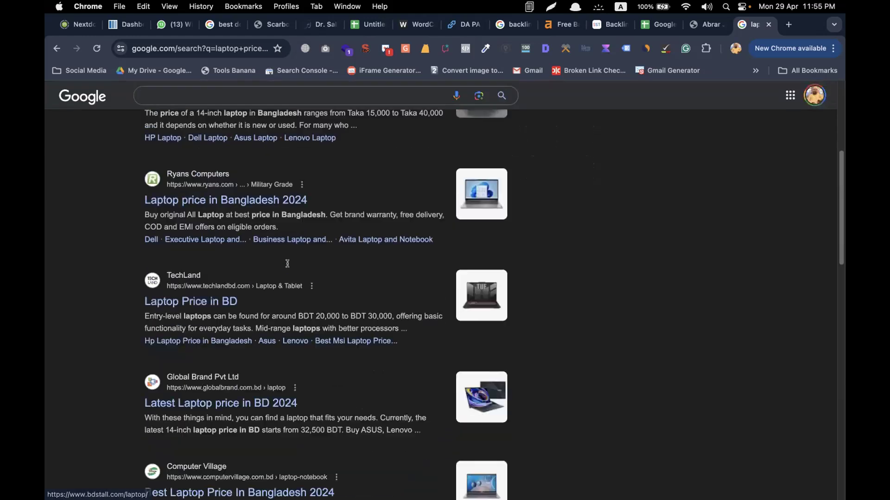
{"action": "scroll", "coordinate": [288, 268], "scroll_direction": "down", "scroll_amount": 2}
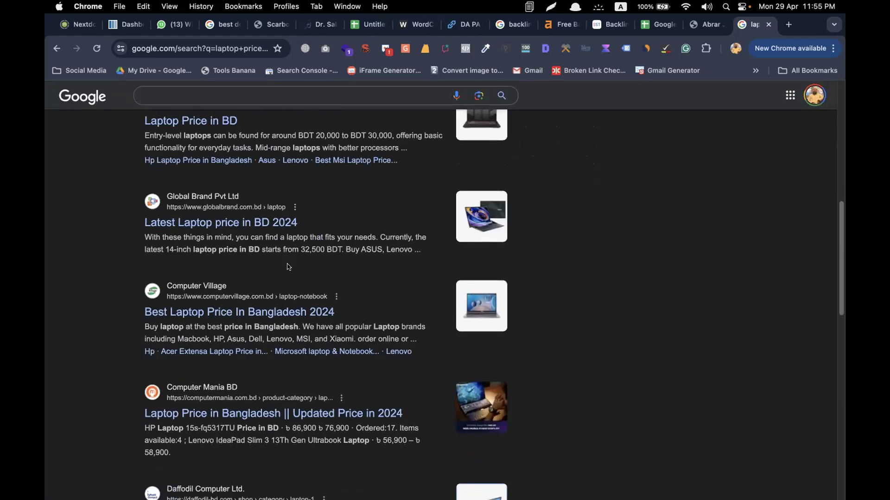